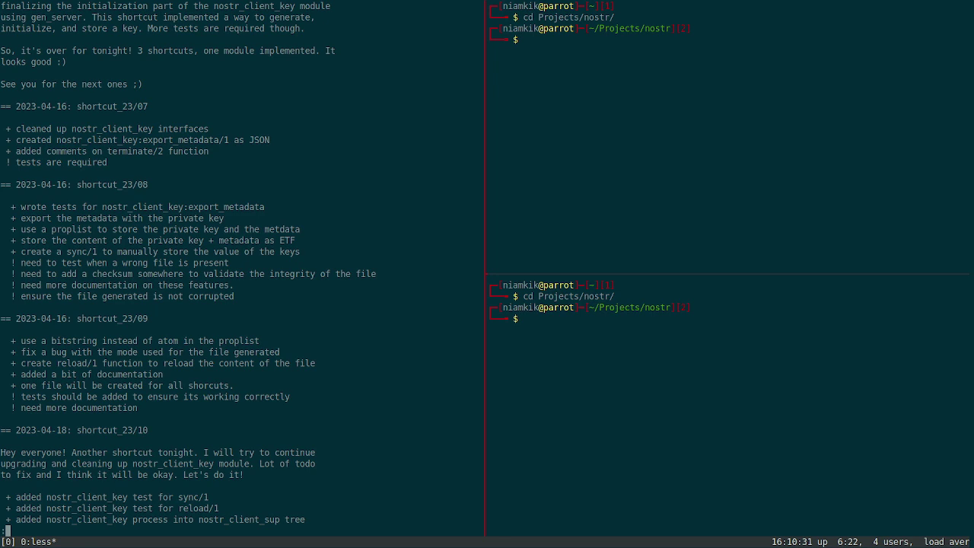
Read through the dated session entries in the SHORTCUTS.txt notes, including the nostr_client_key key store entries.
key("space")
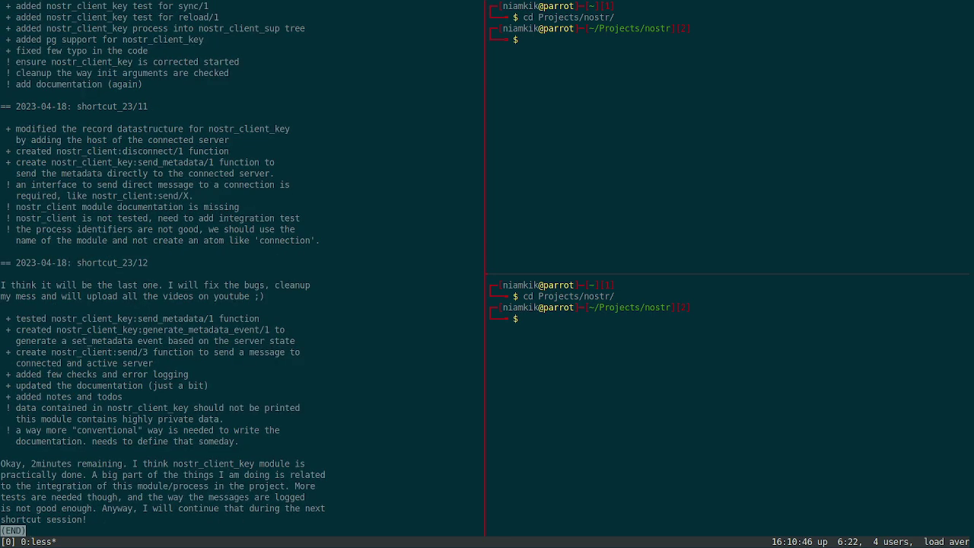
key("b")
key("b")
key("b")
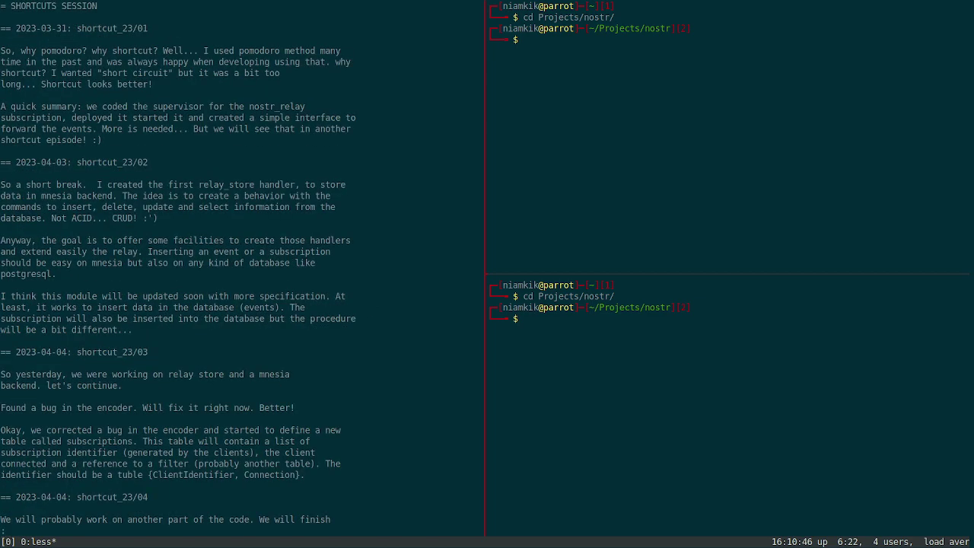
key("space")
key("space")
key("space")
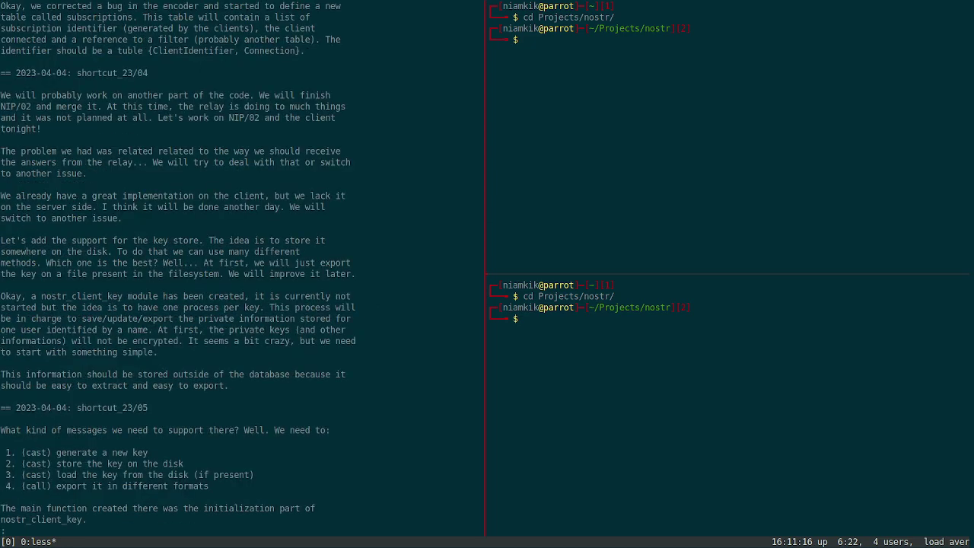
Switch to Brave and bring up the open issues of the erlang-punch/nostr GitHub repository.
key("alt+Tab")
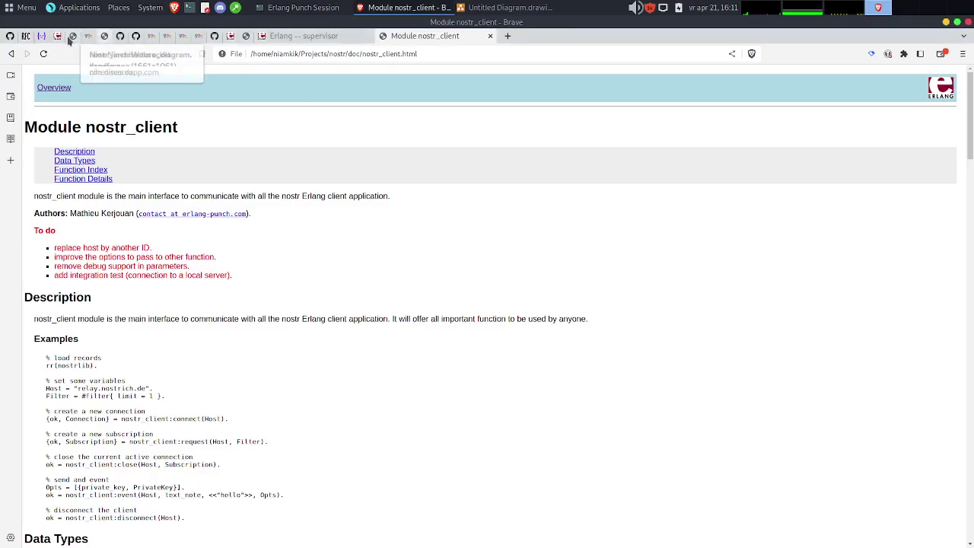
left_click(119, 37)
left_click(124, 161)
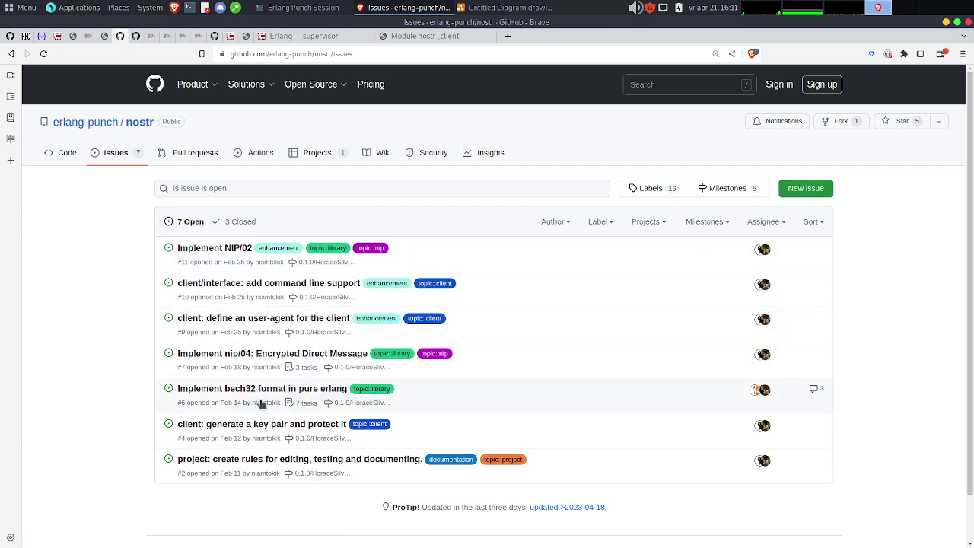
mouse_move(303, 396)
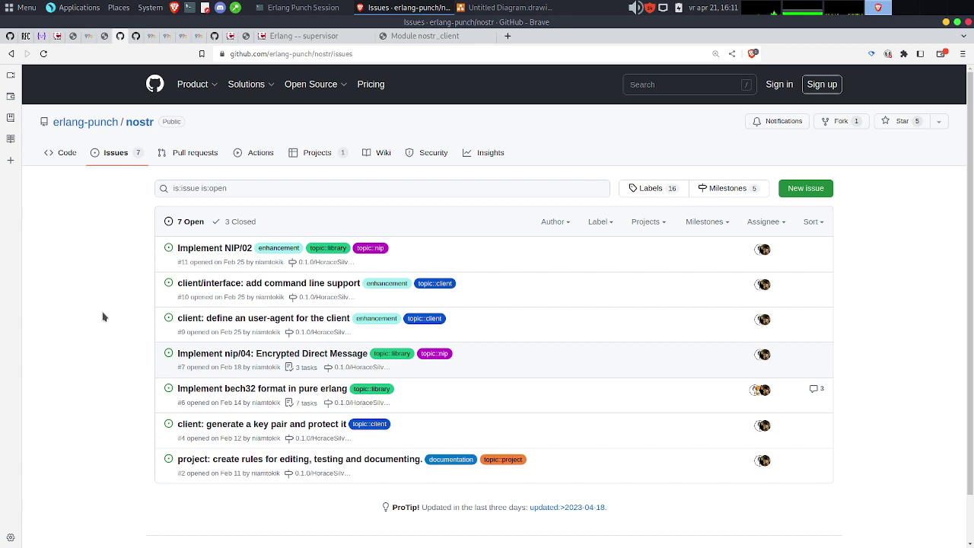
Review the "Implement NIP/02" issue and return to the issue list.
left_click(192, 255)
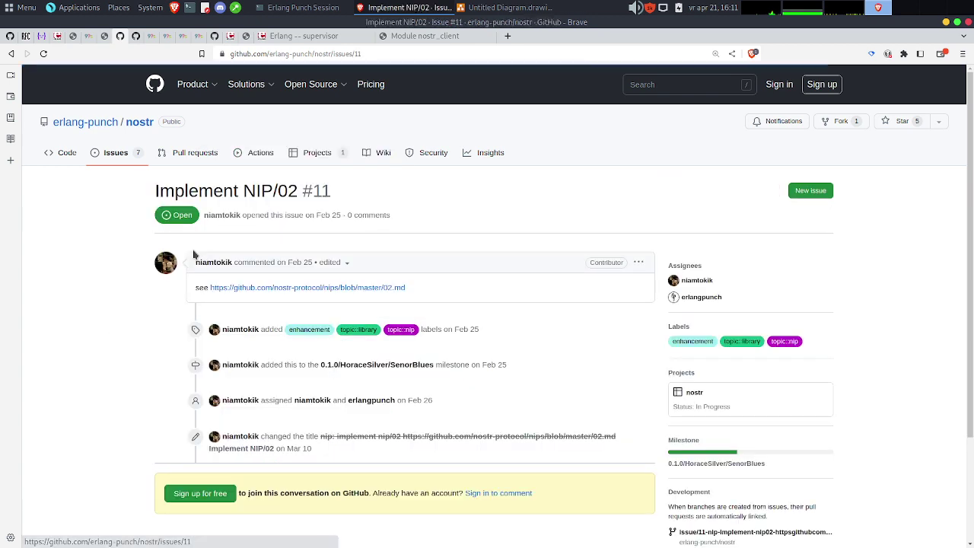
scroll(397, 293, "down", 3)
scroll(395, 300, "up", 3)
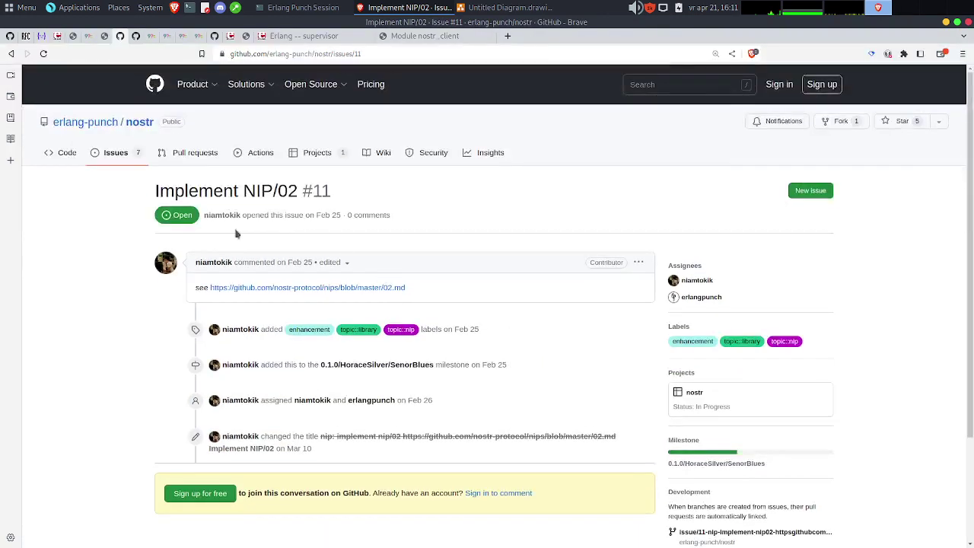
left_click(11, 53)
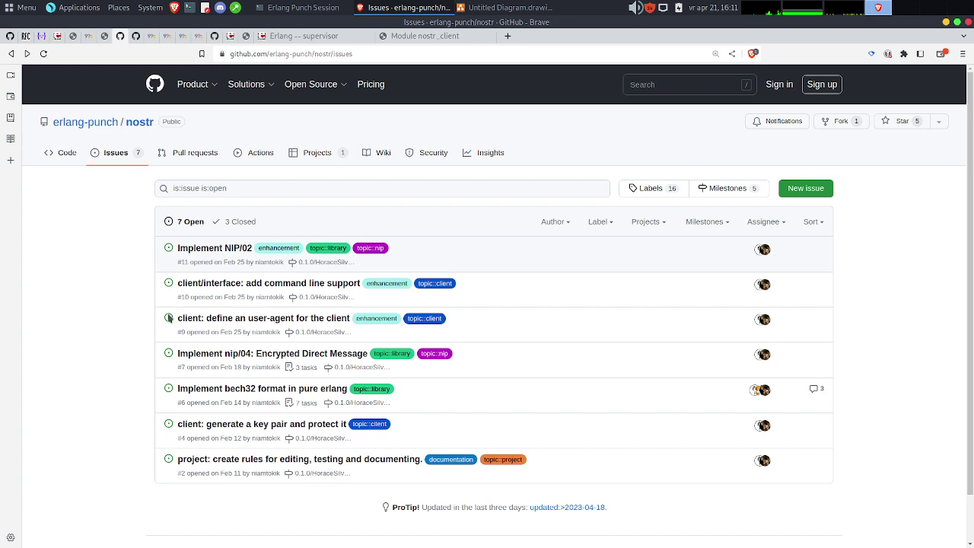
Review the "client: generate a key pair and protect it" issue and go back to the issue list.
mouse_move(236, 359)
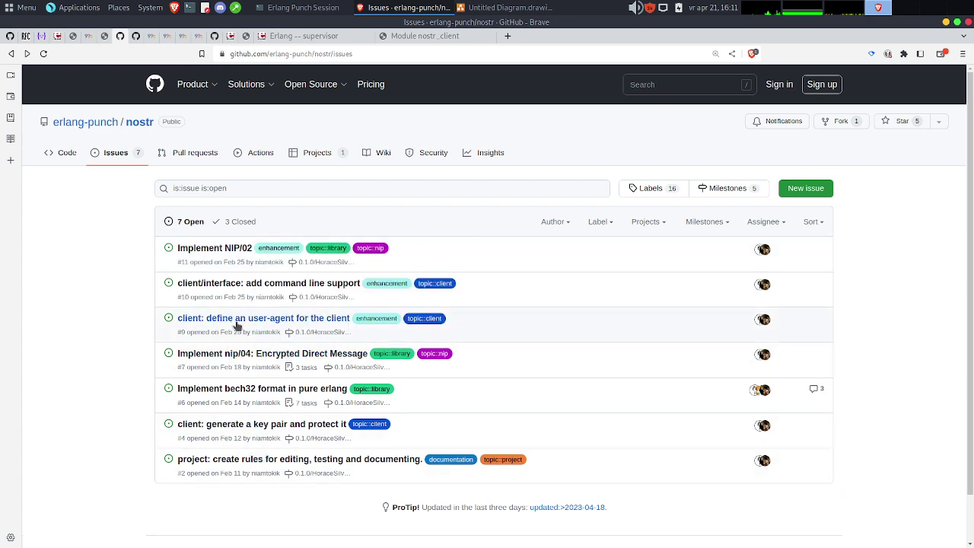
left_click(249, 427)
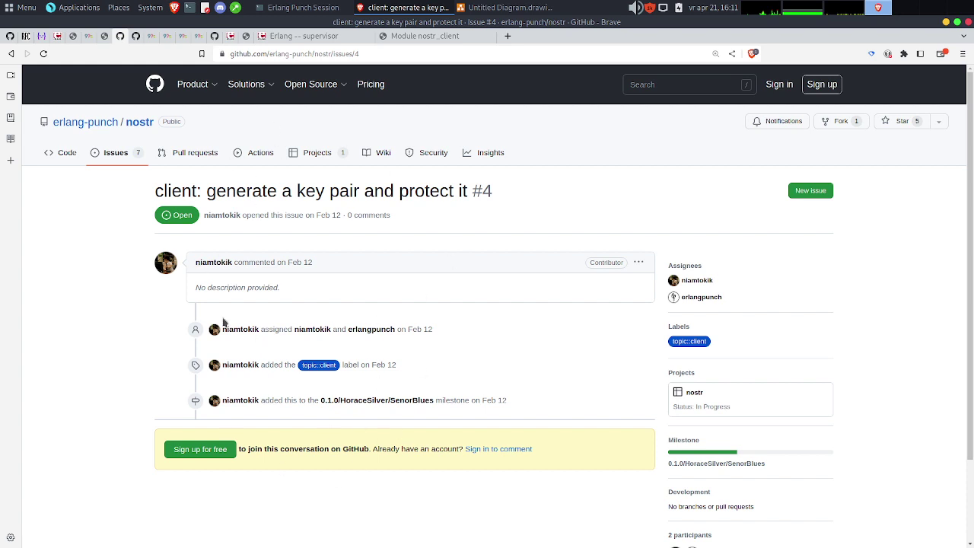
left_click(11, 53)
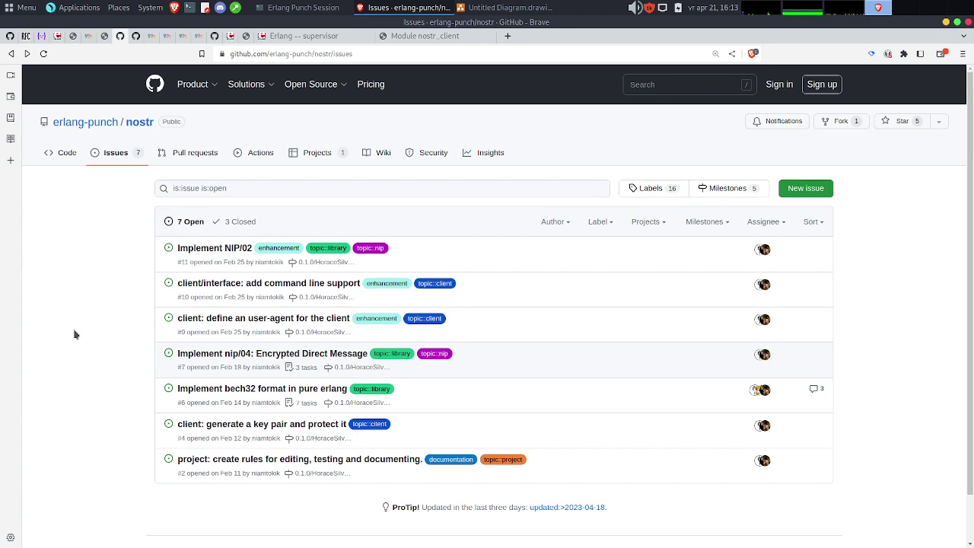
Look at the "Implement nip/04: Encrypted Direct Message" issue, and reopen the key pair issue from the list.
left_click(211, 357)
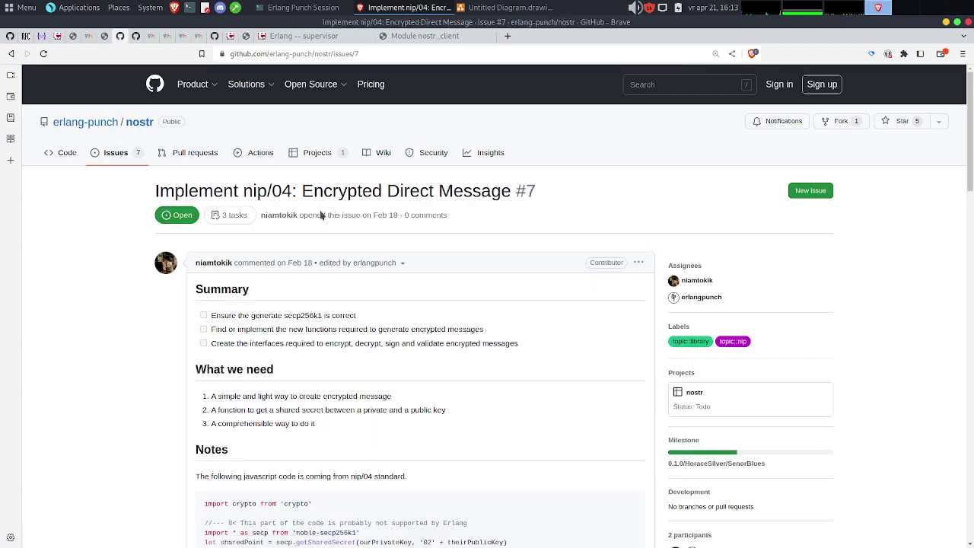
left_click(11, 54)
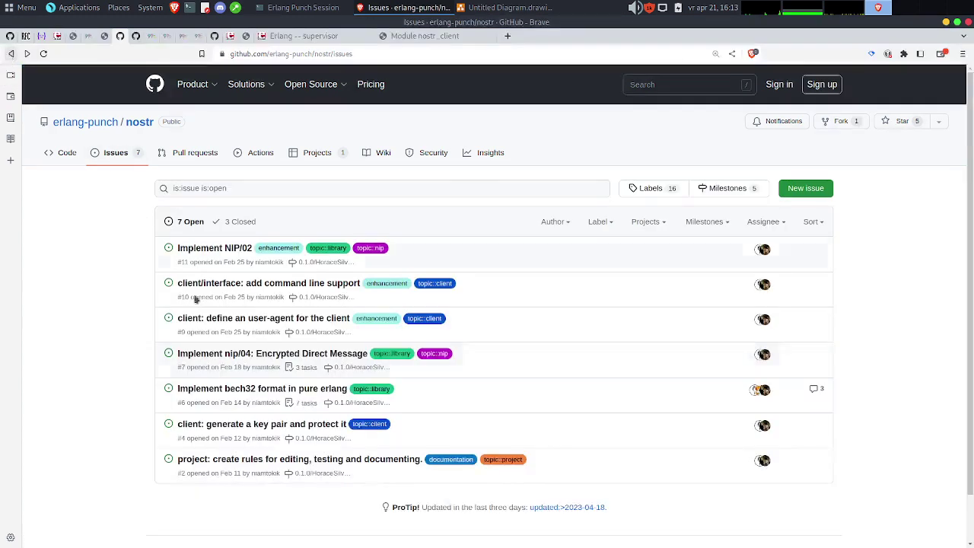
left_click(267, 426)
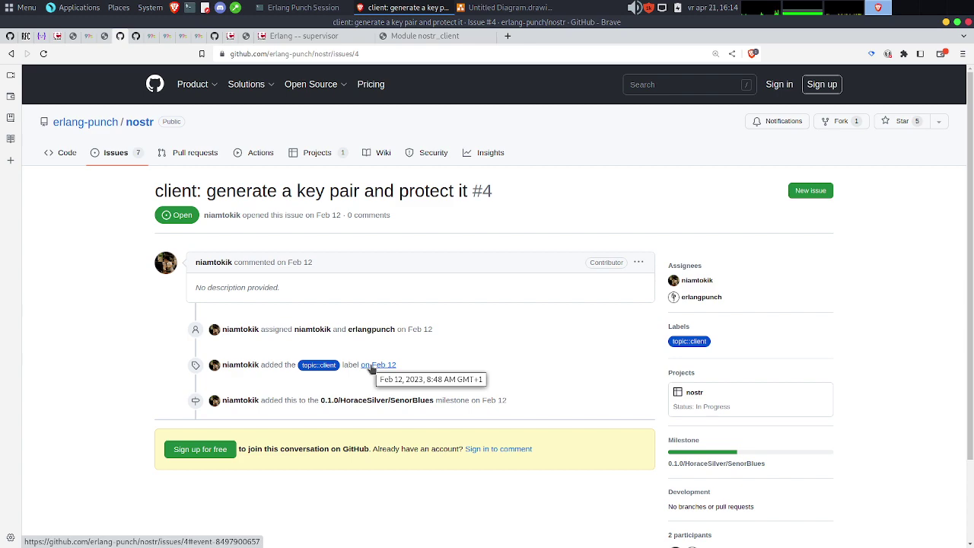
Switch to diagrams.net and place a circle in the upper-left part of the blank page.
key("alt+Tab")
key("alt+Tab")
key("alt+Tab")
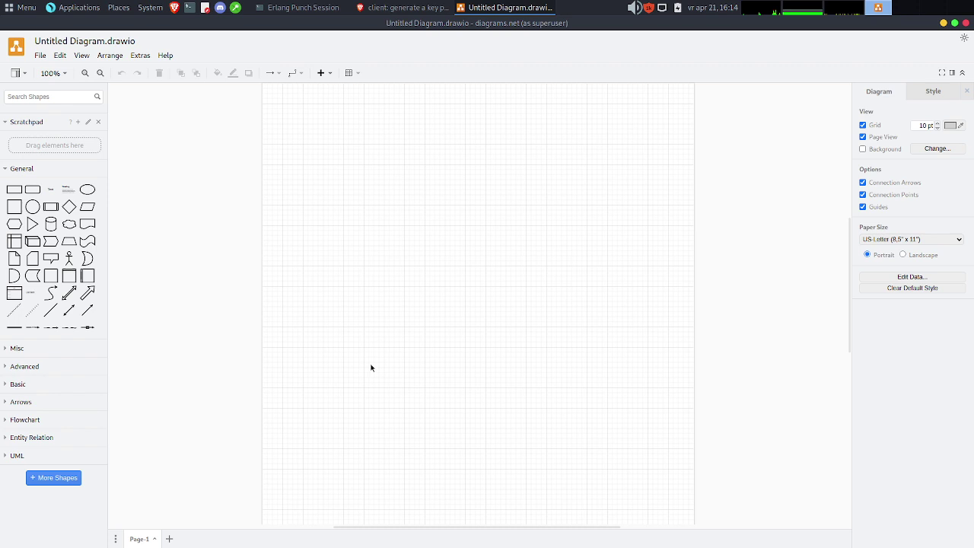
left_click(32, 207)
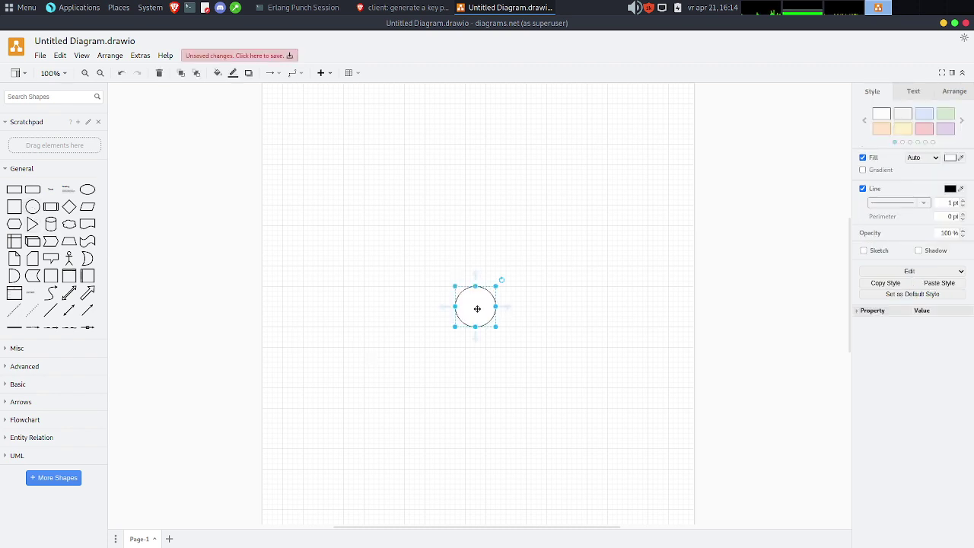
left_click_drag(477, 307, 341, 228)
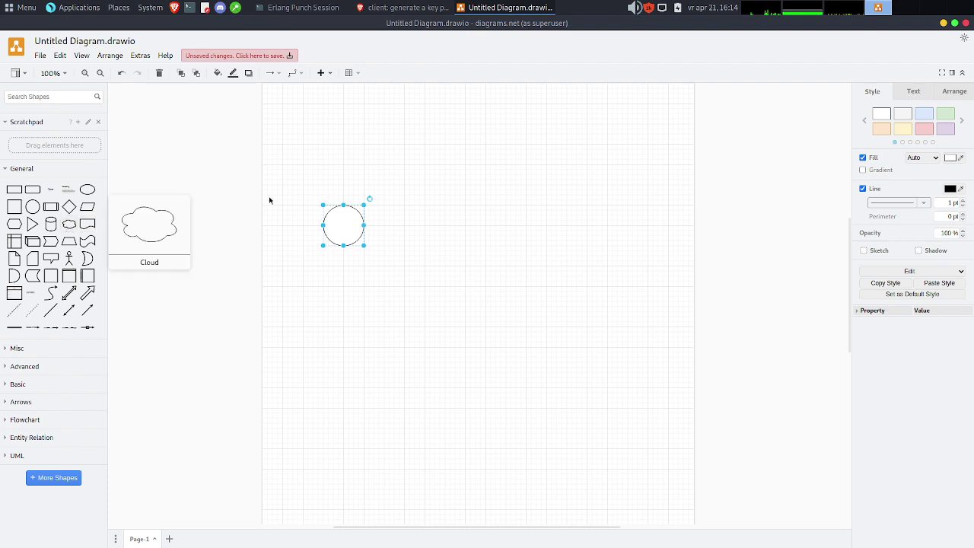
Label the circle "nostr sup" and move it slightly down toward the page's left edge.
double_click(346, 231)
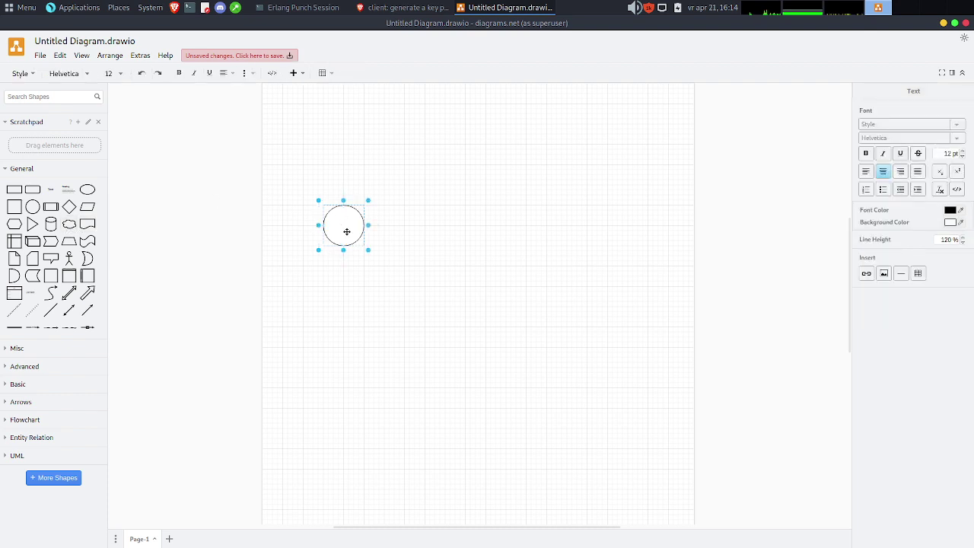
type("nostr")
key("Return")
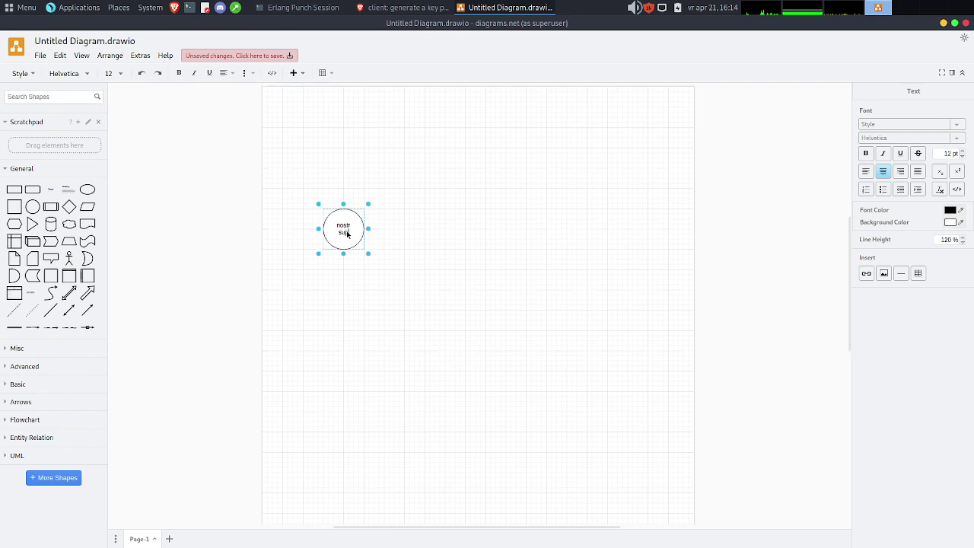
left_click(434, 266)
left_click_drag(343, 229, 325, 251)
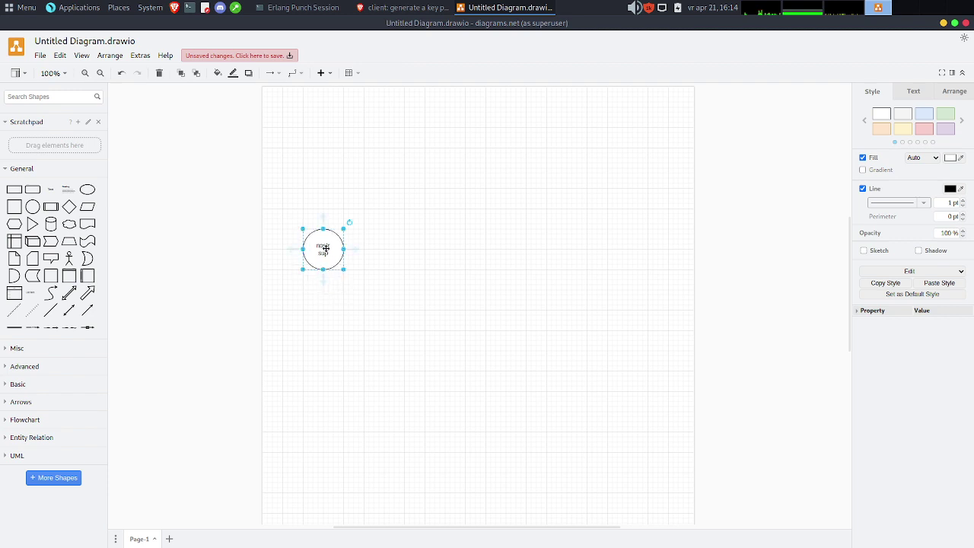
left_click(335, 376)
Switch to the terminal, leave the notes, list the project files and open src/nostr_sup.erl in Emacs.
key("alt+Tab")
key("alt+Tab")
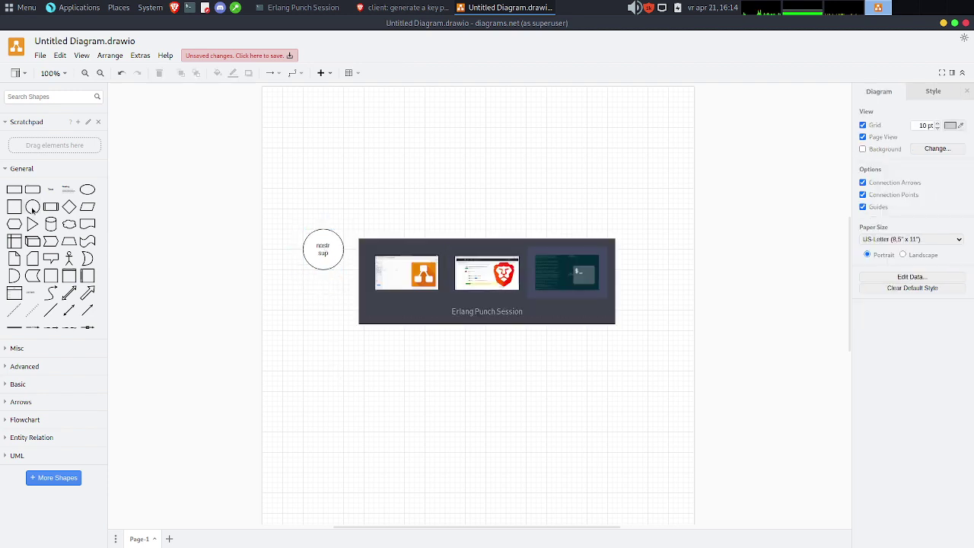
type("qls")
key("Return")
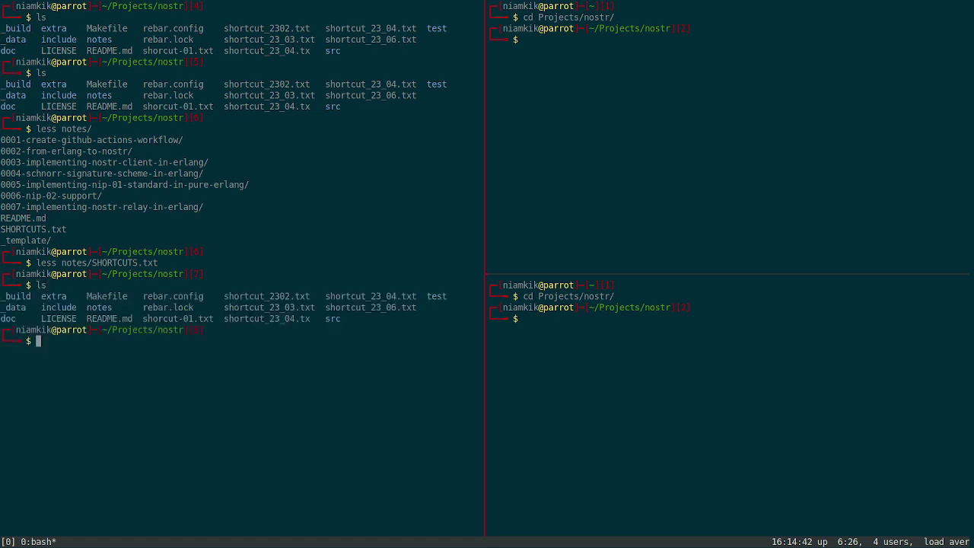
type("emacs src/nostr")
key("Tab")
key("Tab")
type("_a")
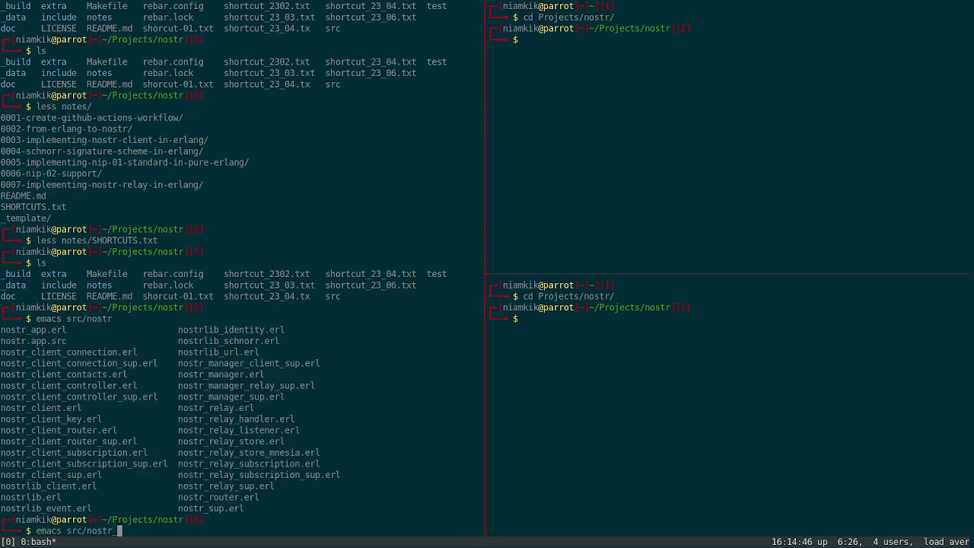
key("Tab")
key("Return")
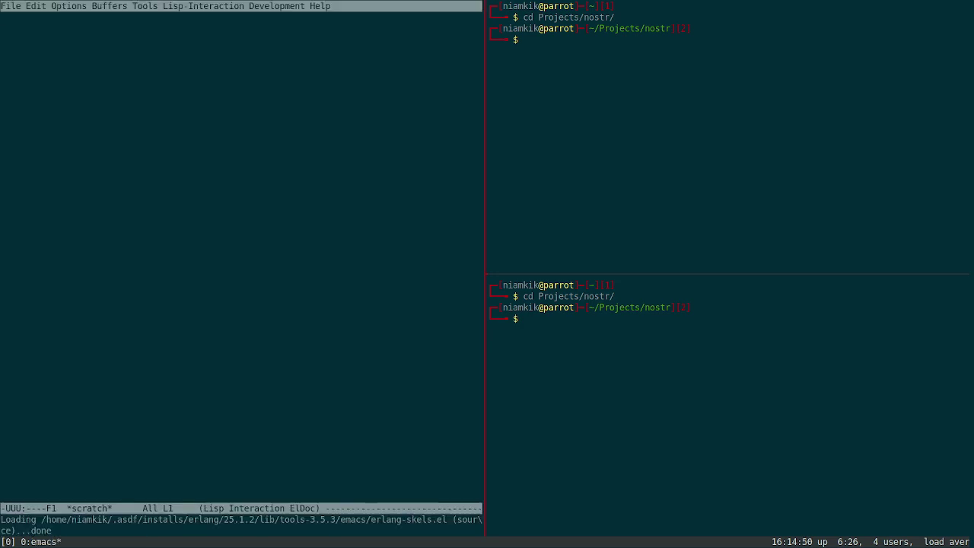
Examine the nostr_sup.erl source to see which child processes children_client() defines for the top-level supervisor.
key("Down")
key("Down")
key("Down")
key("Down")
key("Down")
key("Down")
key("Down")
key("Down")
key("Down")
key("Down")
key("Down")
key("Down")
key("Down")
key("Down")
key("Down")
key("Down")
key("Down")
key("Down")
key("Down")
key("Down")
key("Down")
key("Down")
key("Down")
key("Down")
key("Down")
key("Down")
key("Down")
key("Down")
key("Down")
key("Down")
key("Down")
key("Down")
key("Down")
key("Down")
key("Down")
key("Down")
key("Down")
key("Down")
key("Down")
key("Down")
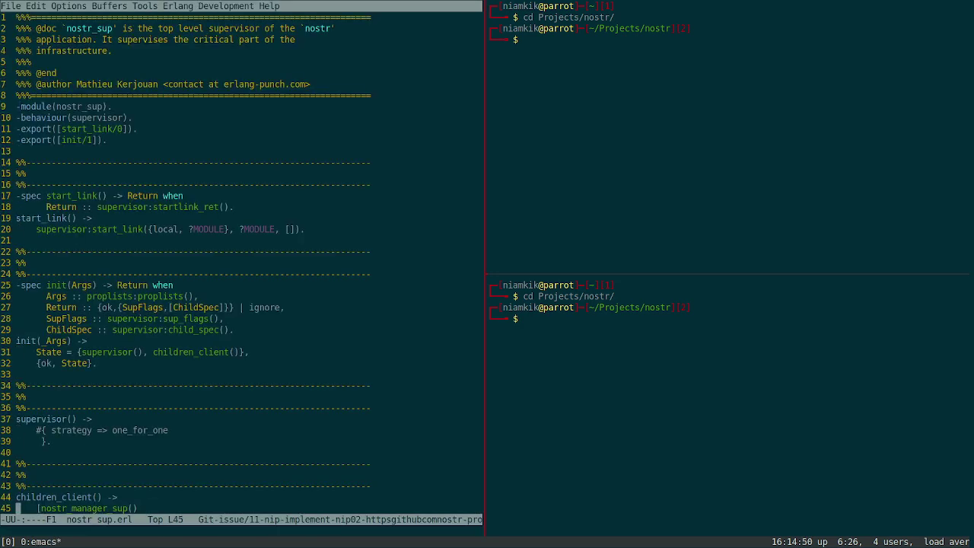
key("Up")
key("Up")
key("Up")
key("Up")
key("Up")
key("Up")
key("Up")
key("Up")
key("Up")
key("Up")
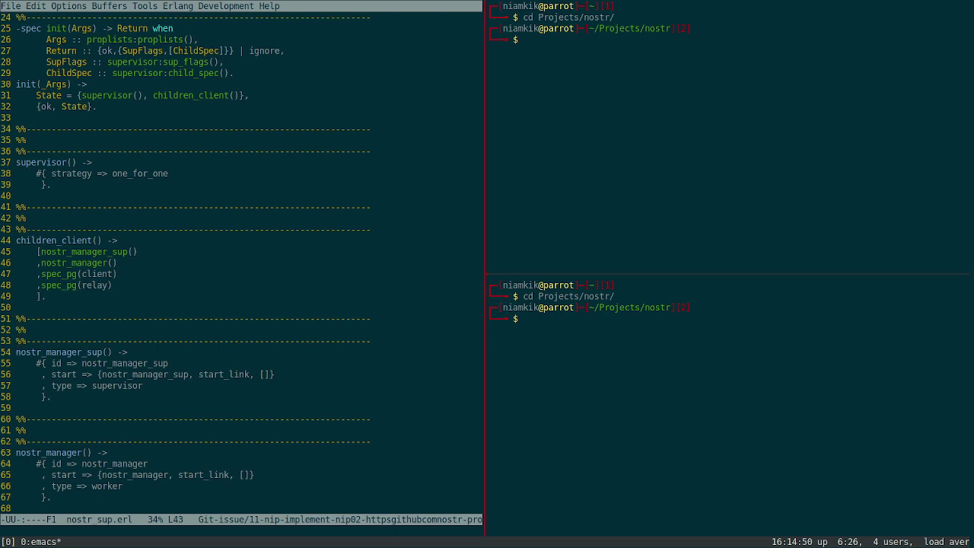
key("Down")
key("Down")
Switch to diagrams.net and add a second circle above and to the right of "nostr sup", labelled "nostr manager".
key("alt+Tab")
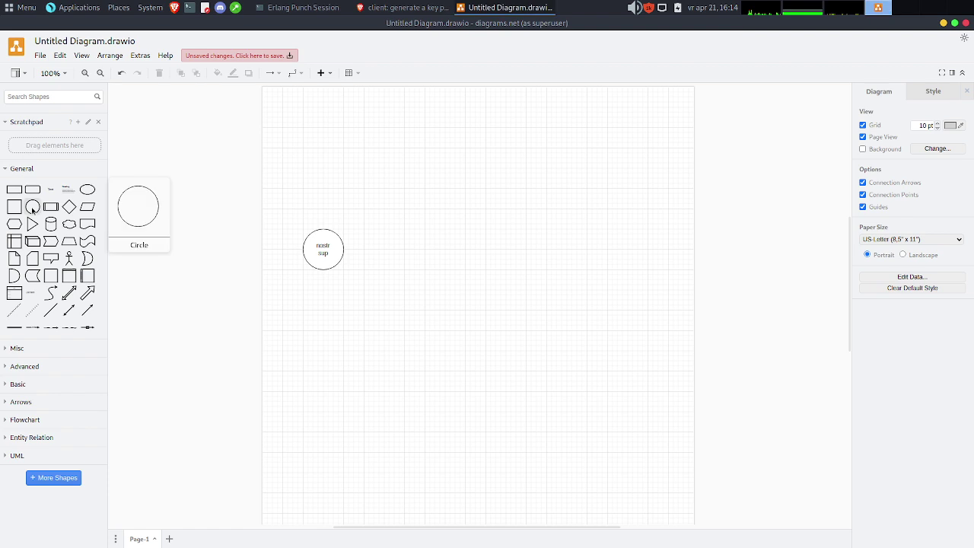
left_click(33, 209)
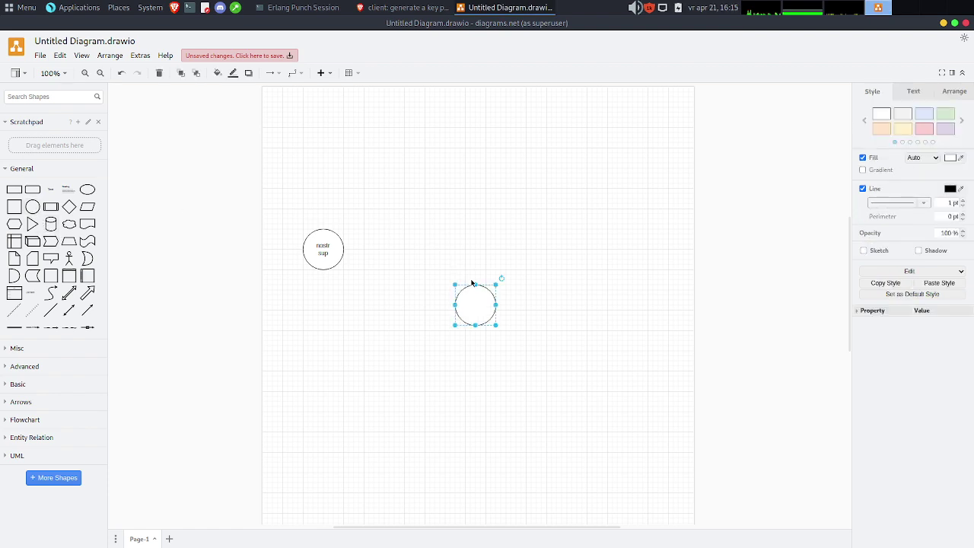
left_click_drag(475, 301, 383, 207)
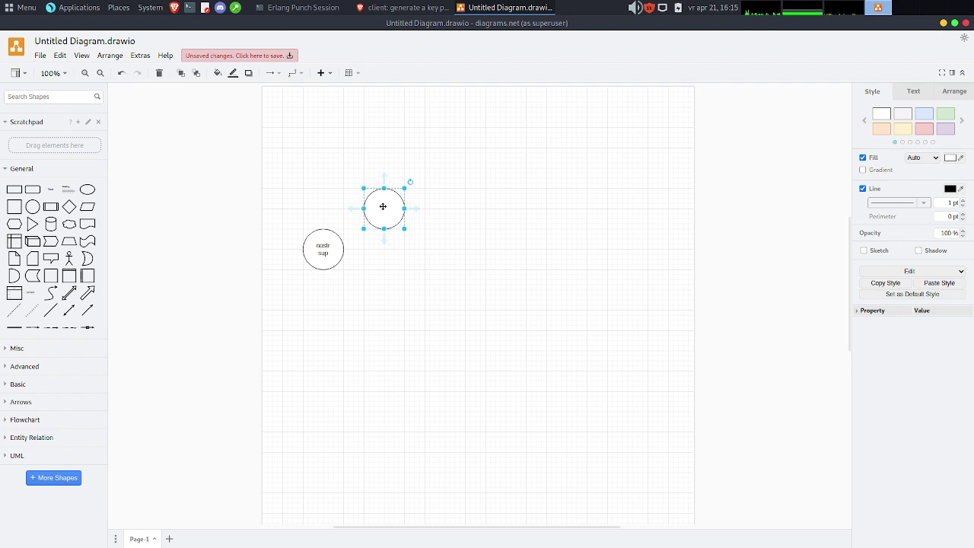
double_click(382, 207)
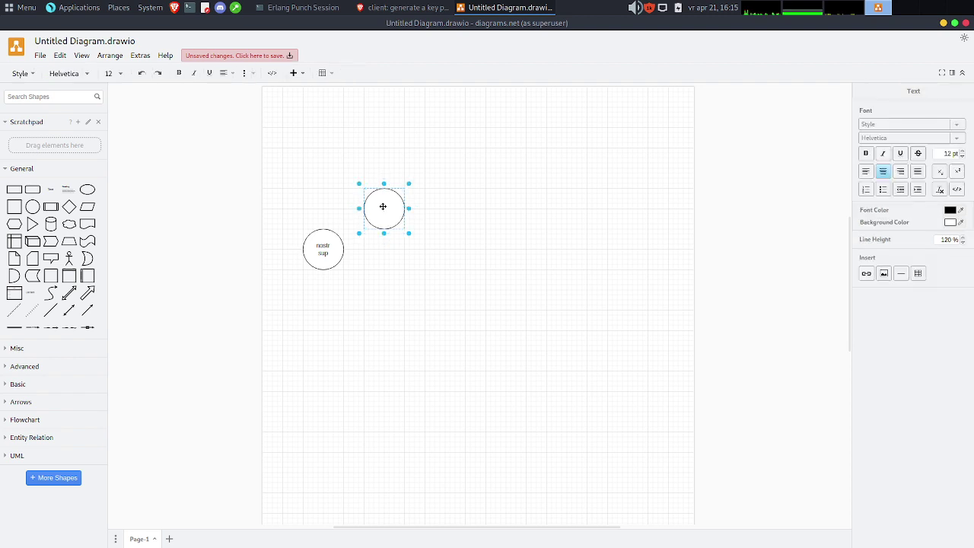
key("alt+Tab")
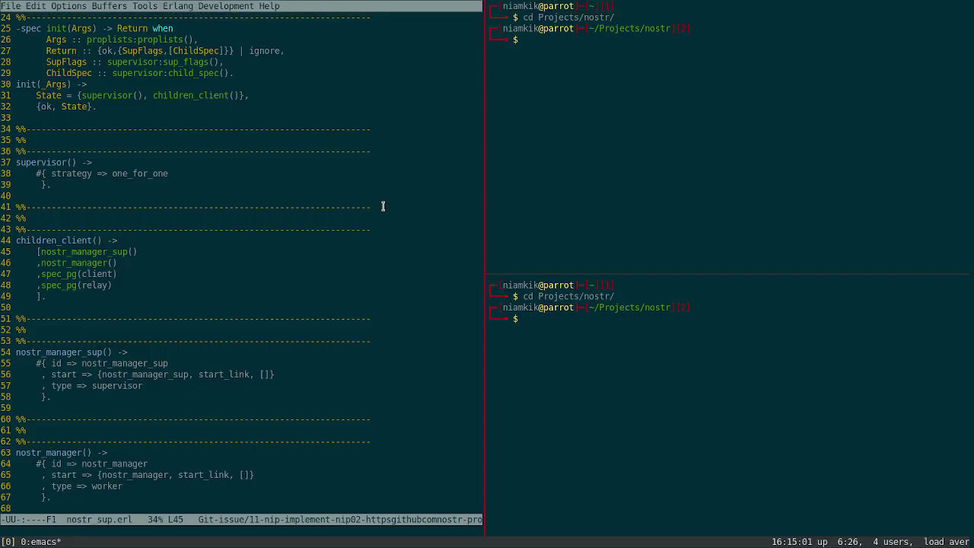
key("alt+Tab")
type("nostr ")
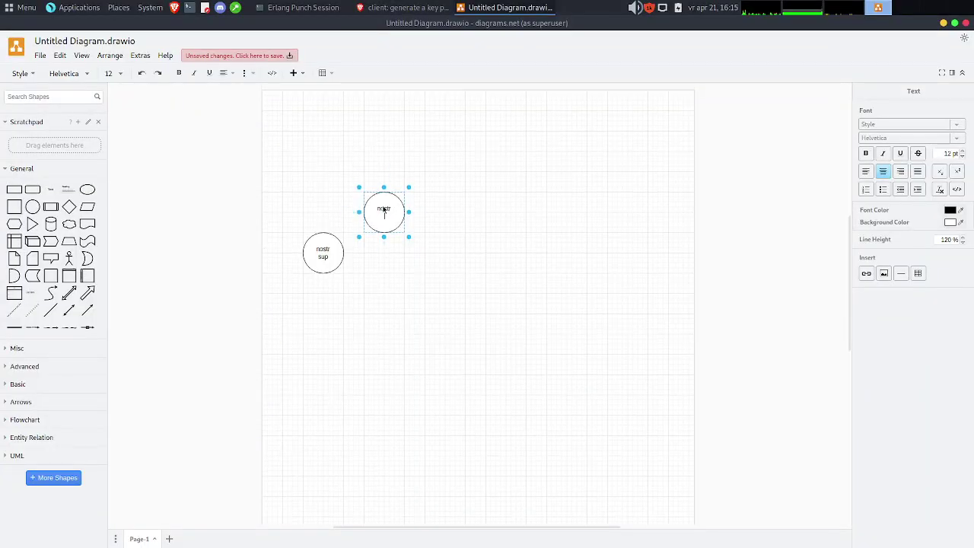
type("manager")
left_click(426, 304)
Duplicate the "nostr manager" circle, place the copy beside "nostr sup" and label it "nostr manager sup".
left_click_drag(384, 211, 380, 251)
key("ctrl+d")
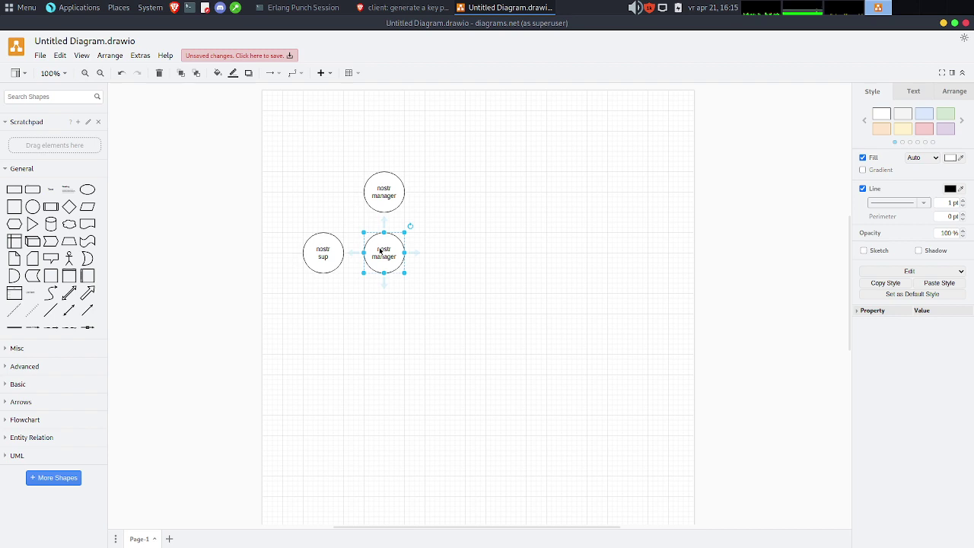
double_click(380, 251)
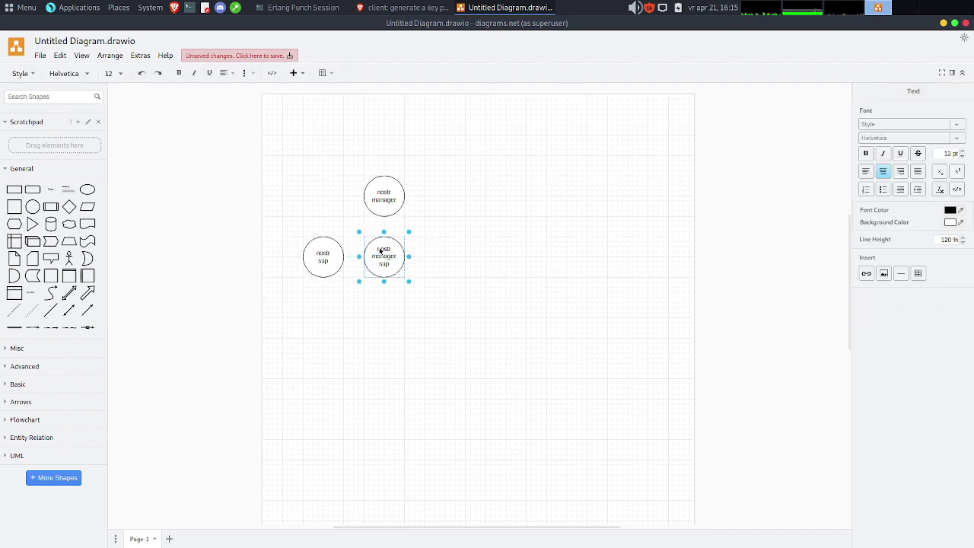
Set the connector style to a straight line and connect "nostr sup" with arrows to "nostr manager" and "nostr manager sup".
left_click(462, 281)
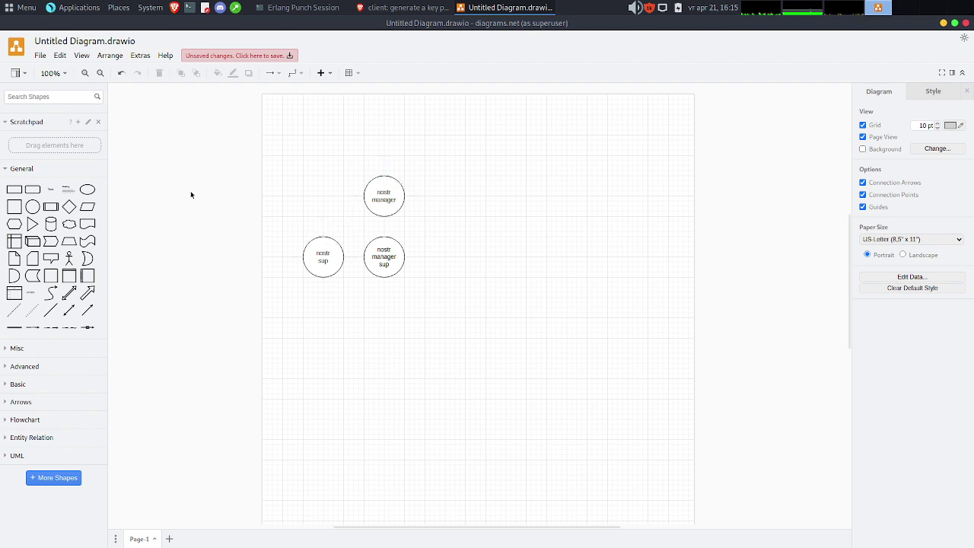
left_click(299, 73)
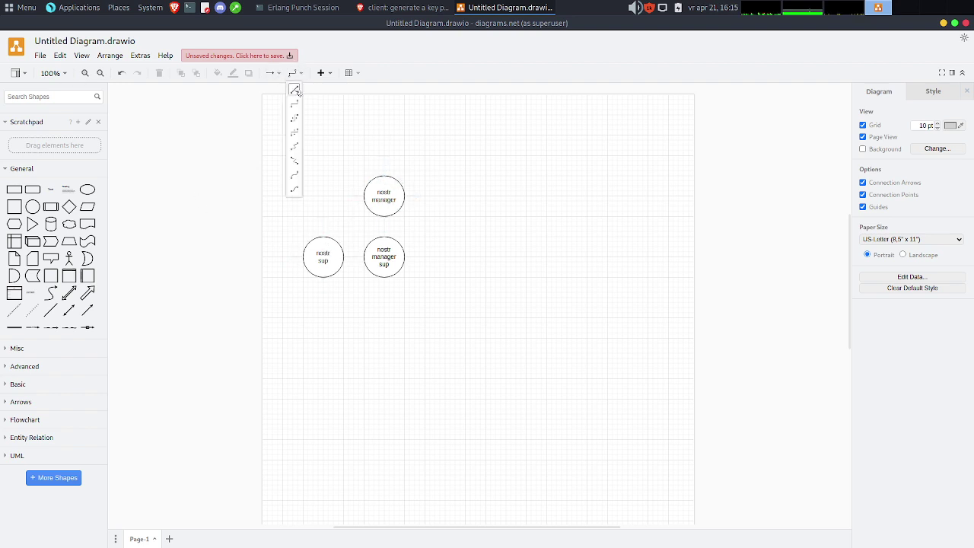
left_click(295, 90)
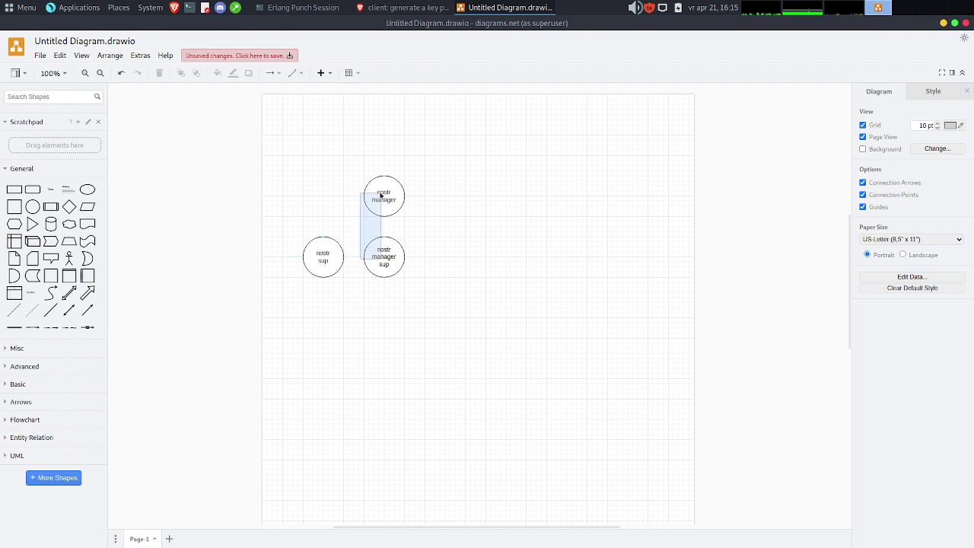
left_click(335, 242)
left_click_drag(336, 242, 384, 193)
left_click(388, 313)
left_click_drag(335, 257, 374, 255)
left_click(431, 257)
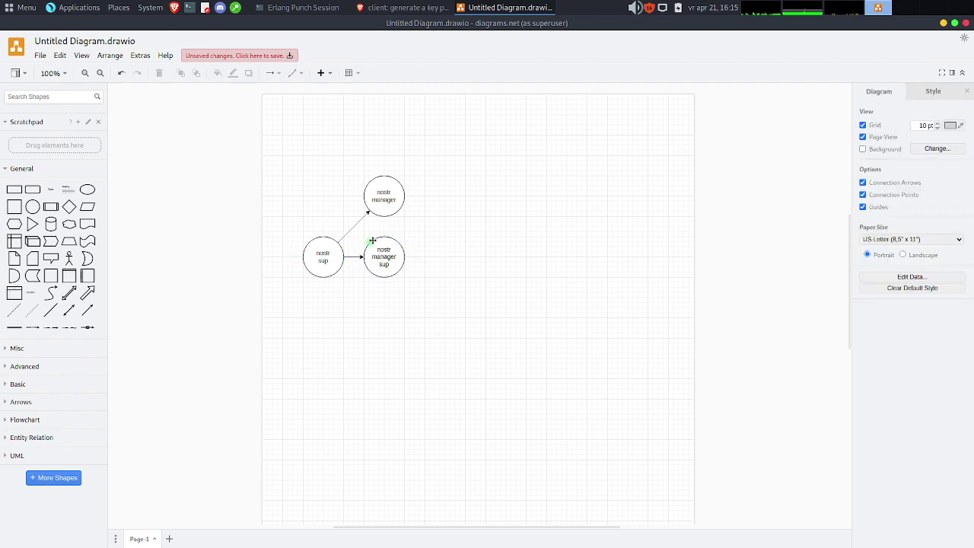
Check the child list in the terminal, return to diagrams.net and add two circles in a column below "nostr manager sup".
key("alt+Tab")
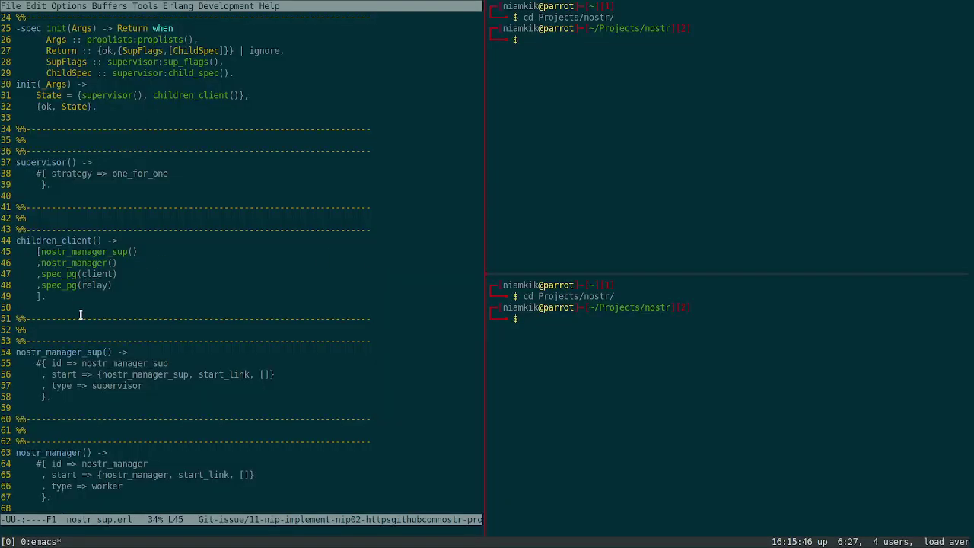
key("alt+Tab")
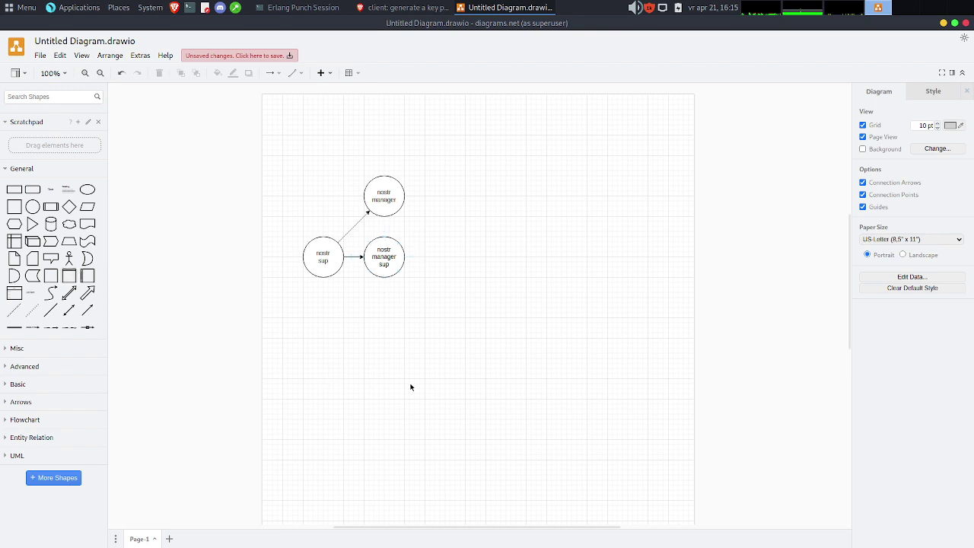
left_click(33, 207)
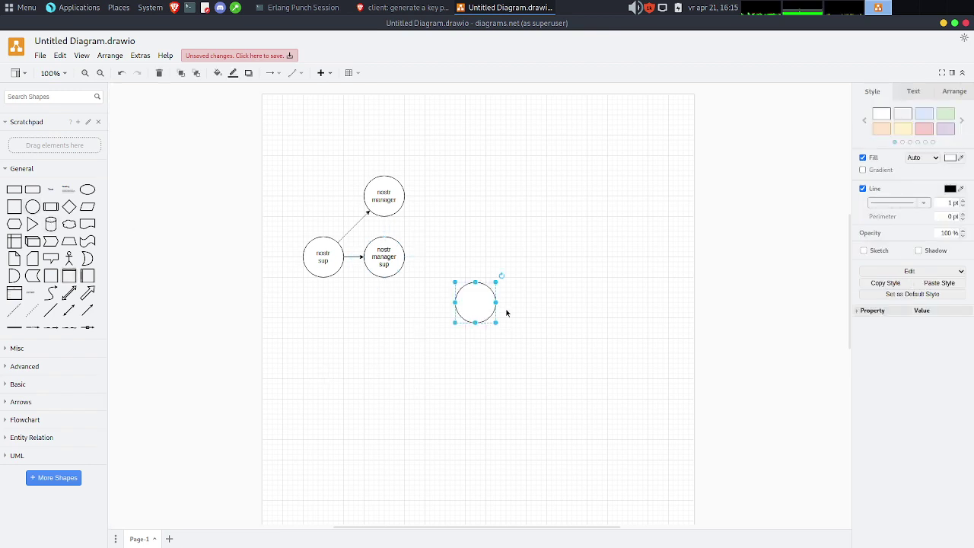
left_click_drag(473, 303, 387, 318)
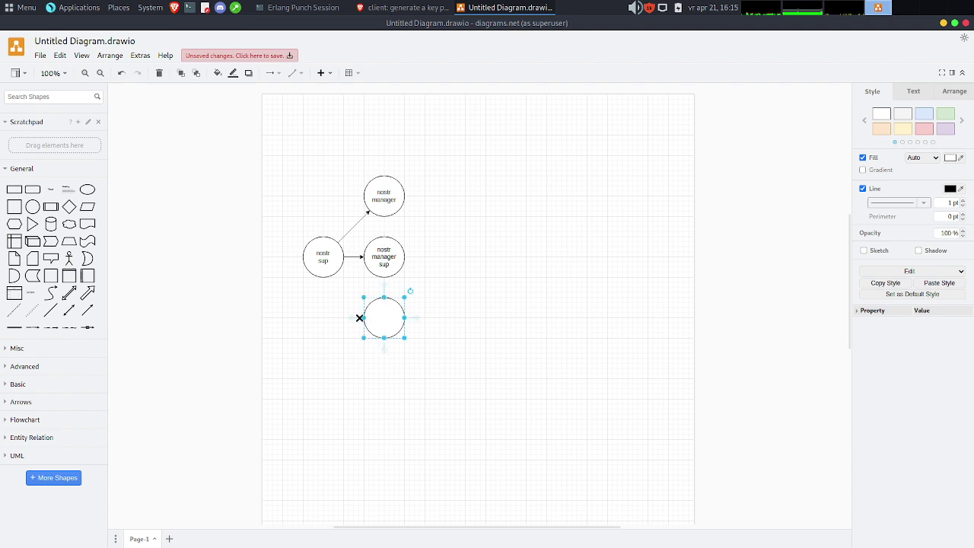
left_click(32, 207)
left_click_drag(472, 305, 383, 378)
Label the upper new circle "pg client" and the lower one "pg server".
double_click(379, 319)
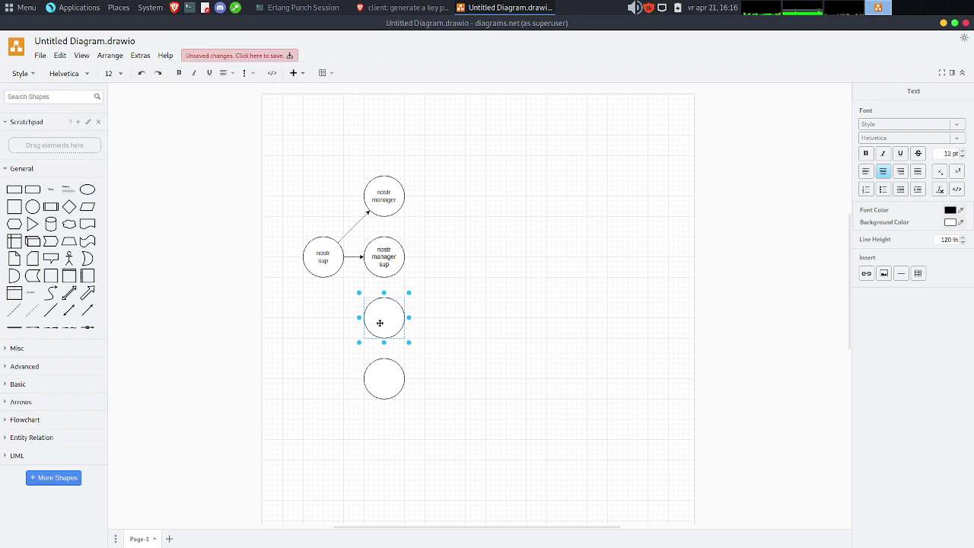
type("pg client")
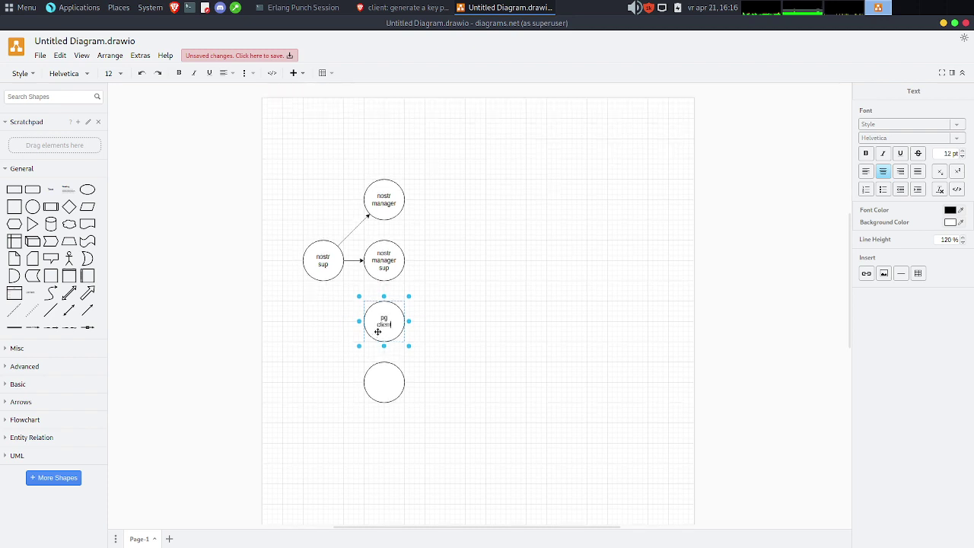
left_click(322, 370)
left_click(382, 378)
double_click(382, 378)
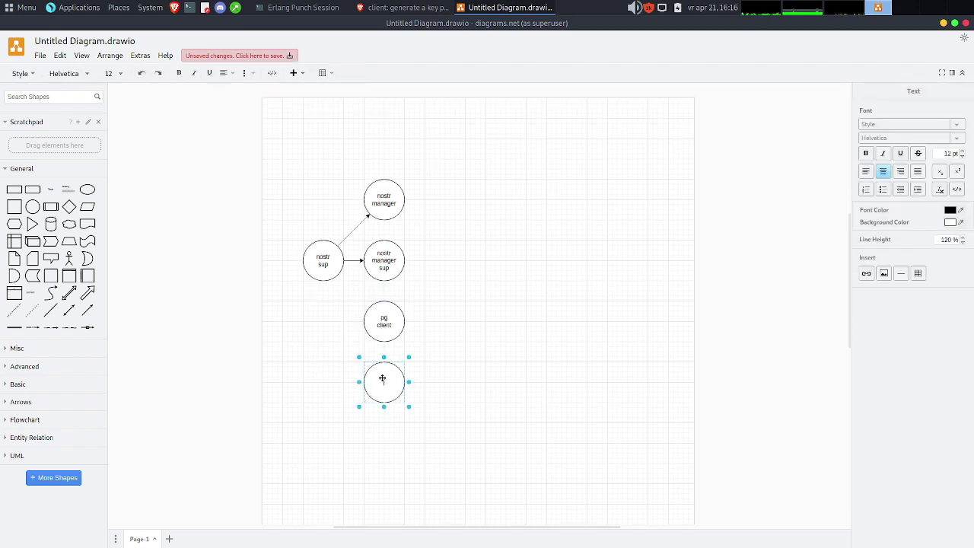
type("pg ")
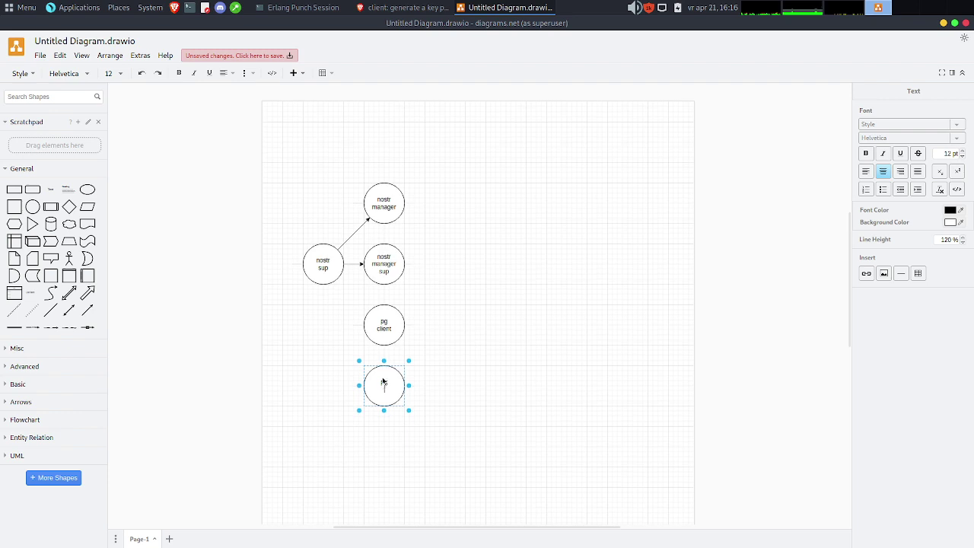
type("server")
left_click(509, 328)
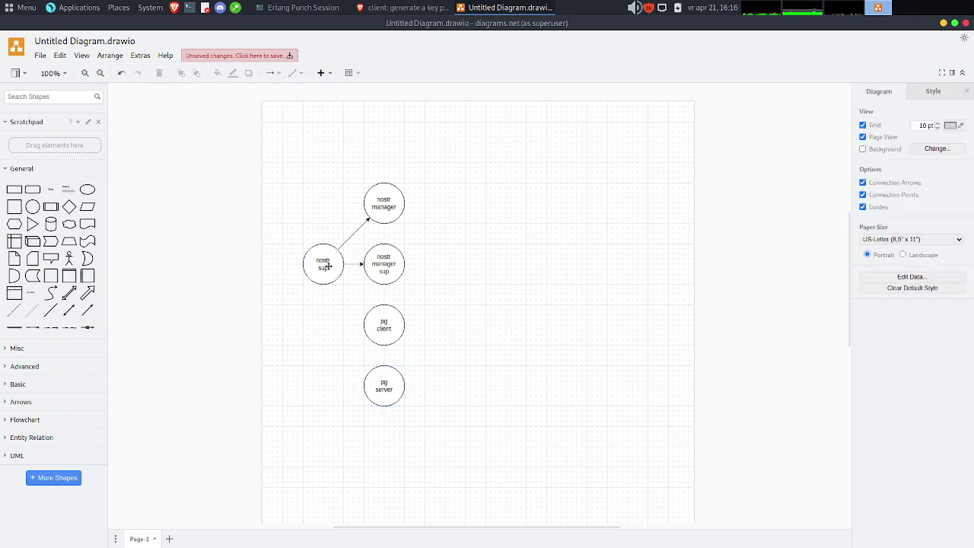
Connect "nostr sup" with straight arrows to the "pg client" and "pg server" circles.
left_click_drag(322, 289, 382, 325)
left_click_drag(322, 289, 381, 385)
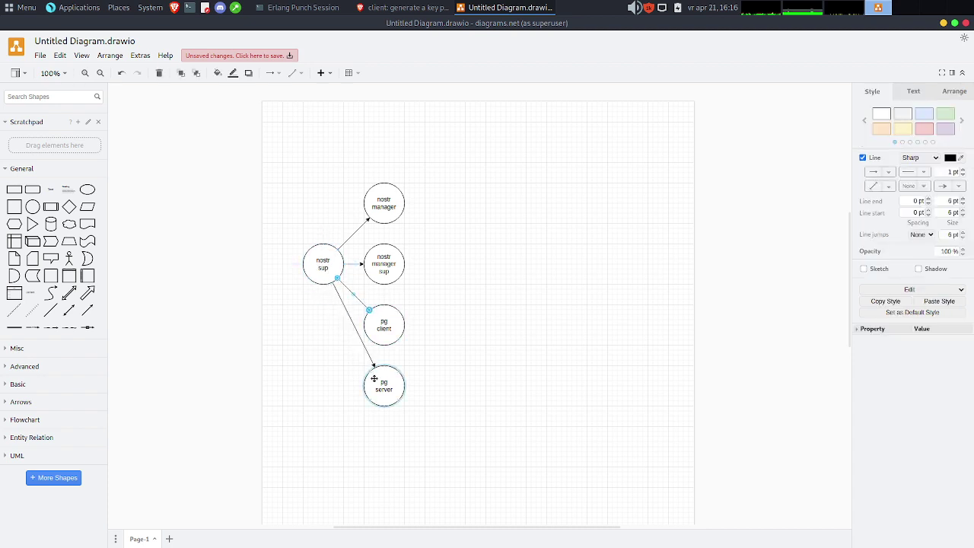
left_click(413, 390)
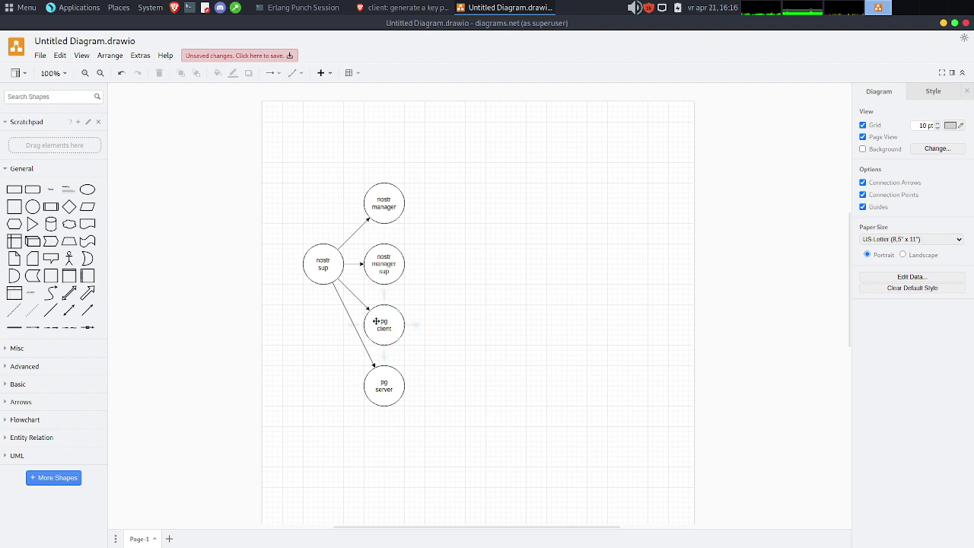
Rename the "pg server" circle as "pg relay".
left_click(380, 387)
double_click(384, 388)
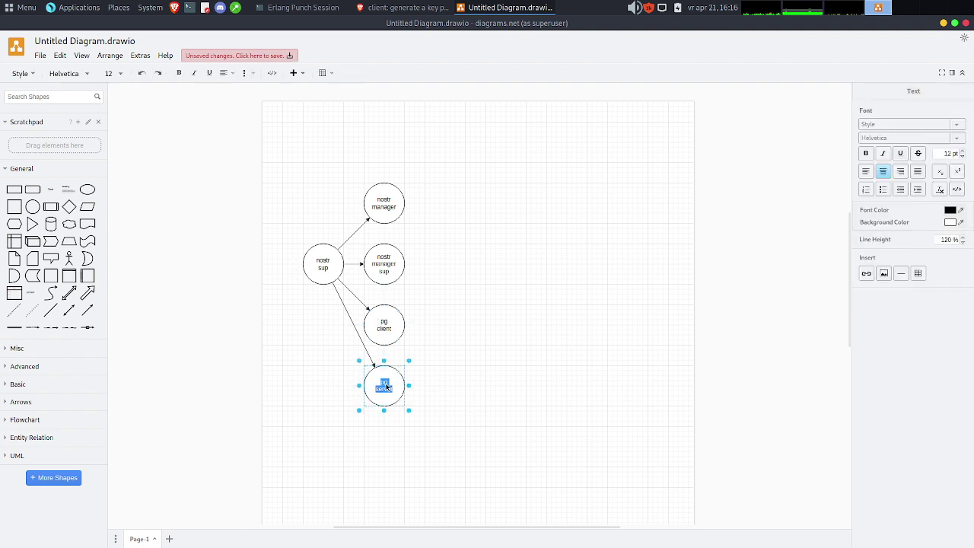
double_click(385, 390)
type("relay")
left_click(496, 331)
left_click(406, 325)
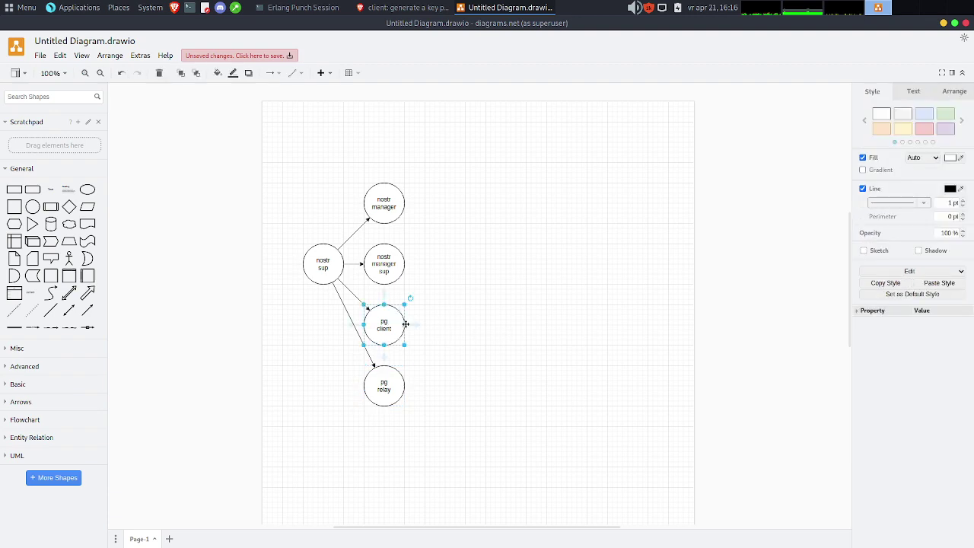
Switch to the terminal and review the child specifications in nostr_sup.erl, including spec_pg and children_client().
key("alt+Tab")
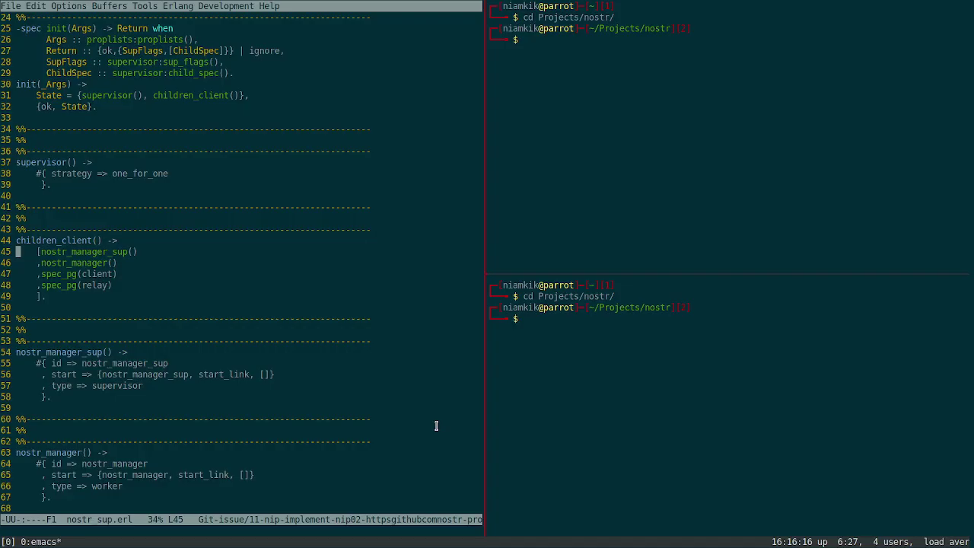
key("Down")
key("Down")
key("Down")
key("ctrl+v")
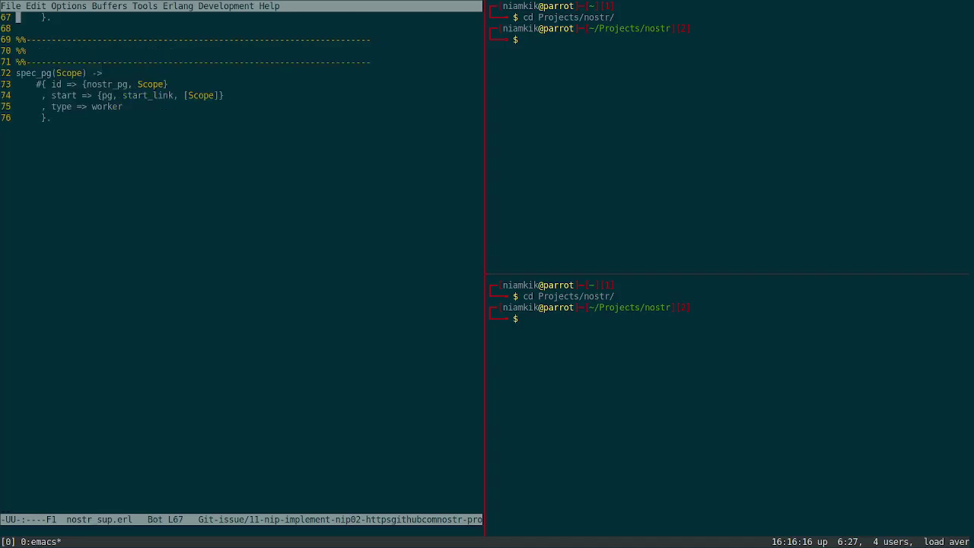
key("alt+v")
key("Up")
key("Up")
key("Up")
key("Up")
key("Up")
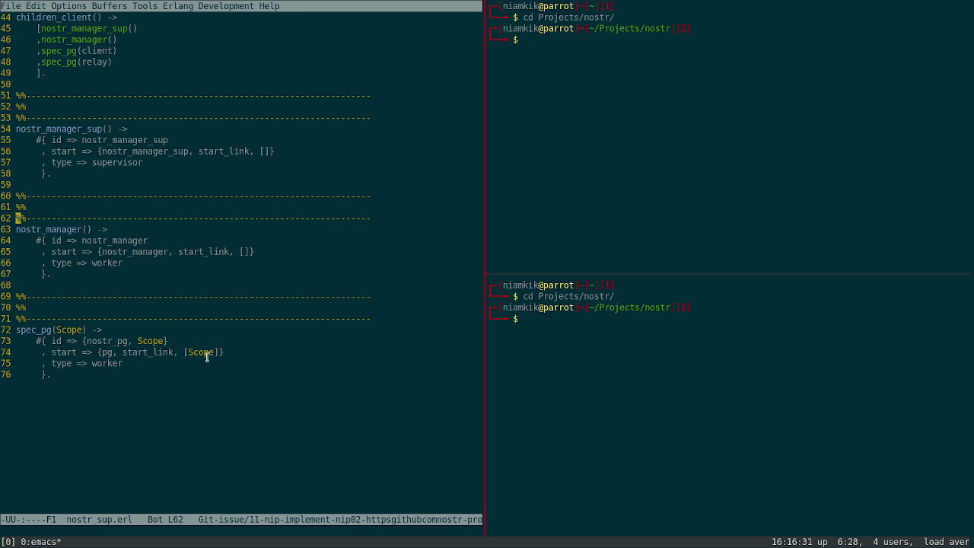
key("alt+v")
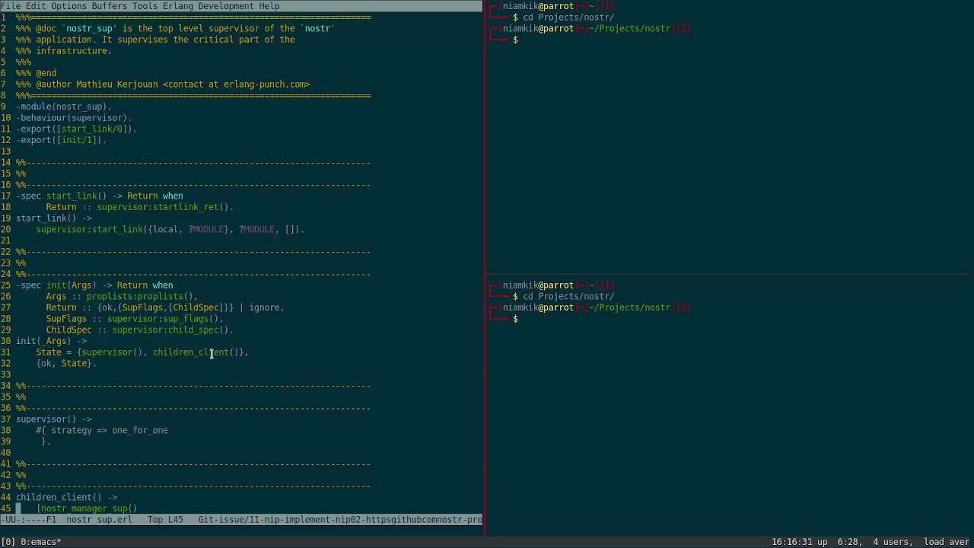
key("Down")
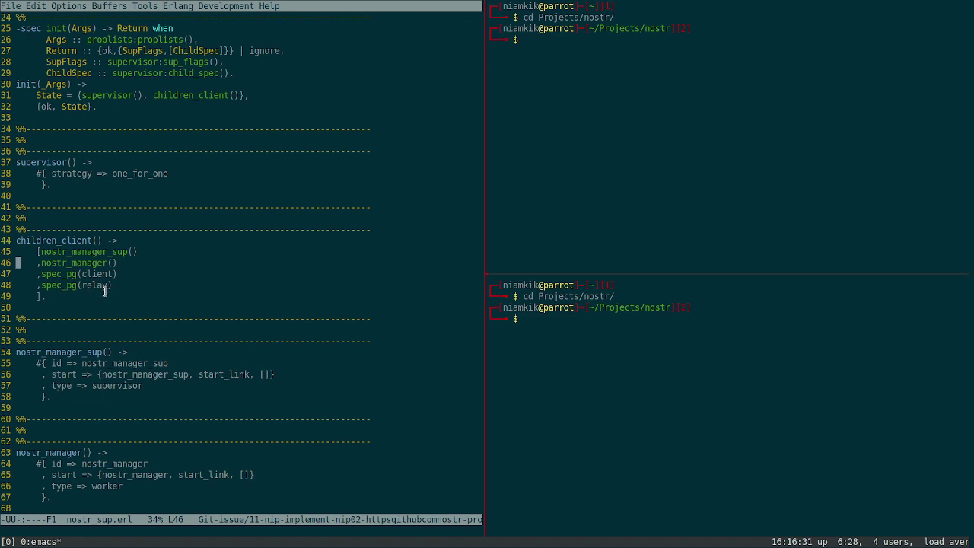
Open src/nostr_manager_sup.erl in Emacs.
key("ctrl+x")
key("ctrl+f")
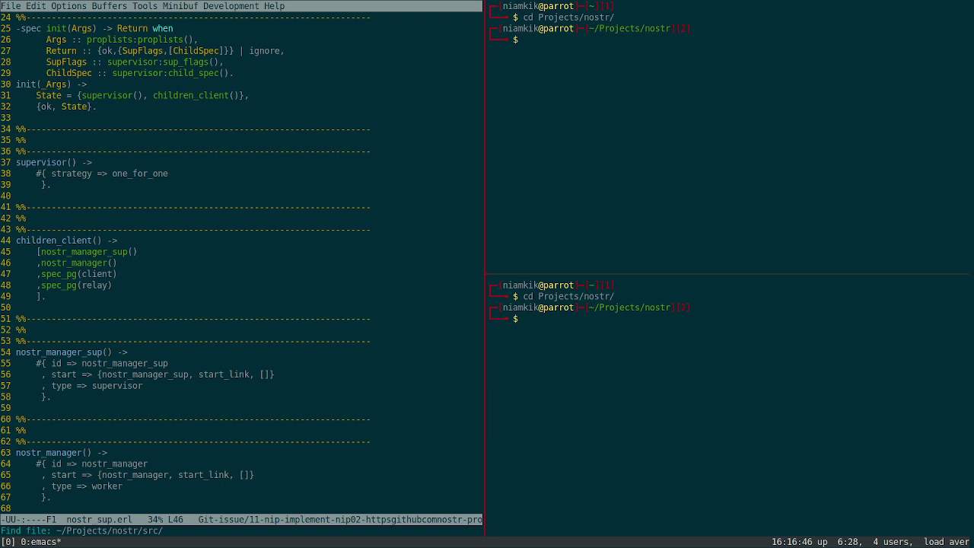
type("nostr_manager_sup")
key("Return")
Examine the nostr_manager_sup.erl source to see which child supervisors children() defines.
key("Down")
key("Down")
key("Down")
key("Down")
key("Down")
key("Down")
key("Down")
key("Down")
key("Down")
key("Down")
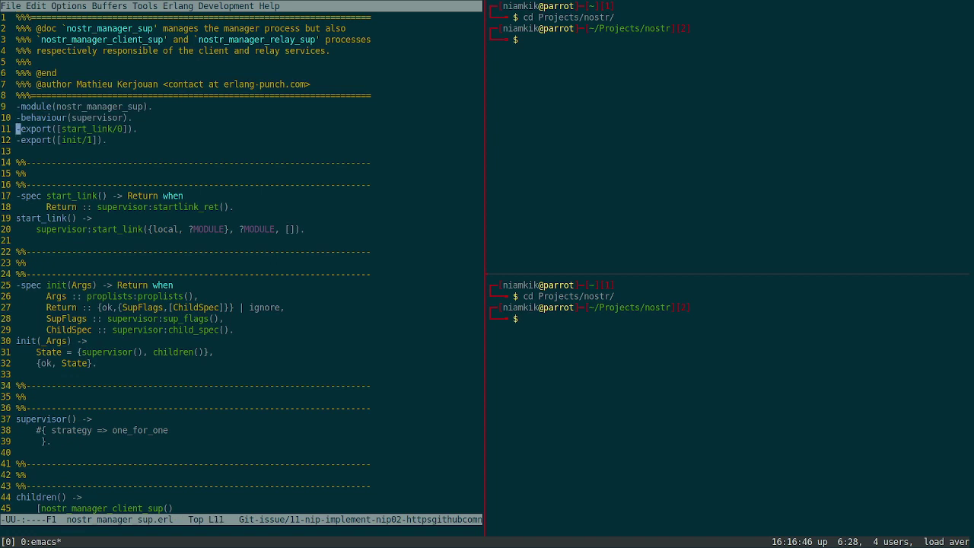
key("Down")
key("Down")
key("Down")
key("Down")
key("Down")
key("Down")
key("Down")
key("Down")
key("Down")
key("Down")
key("Down")
key("Down")
key("Down")
key("Down")
key("Down")
key("Down")
key("Down")
key("Down")
key("Down")
key("Down")
key("Up")
key("Up")
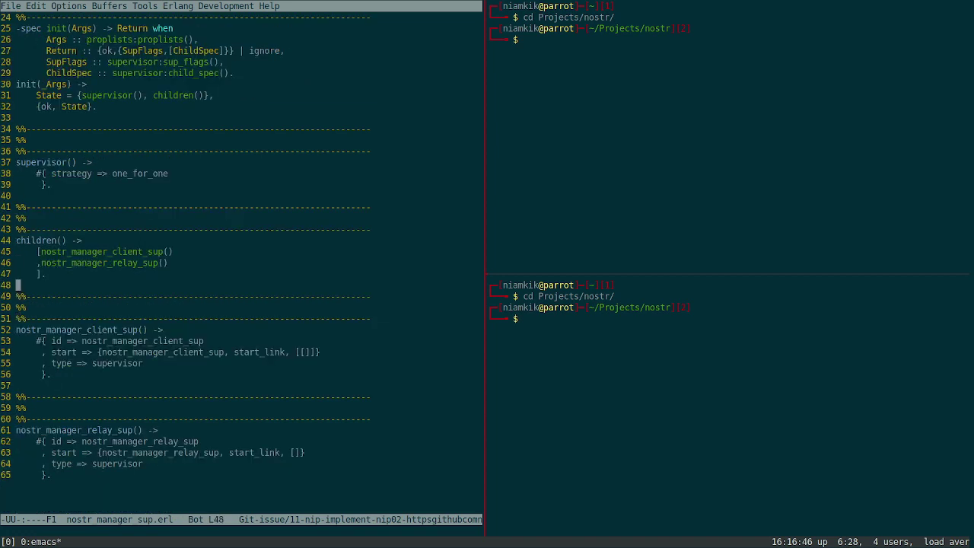
key("Up")
key("Up")
key("Up")
key("Down")
Switch to diagrams.net, add two stacked circles to the right of "nostr manager sup" and connect it to both with arrows.
key("alt+Tab")
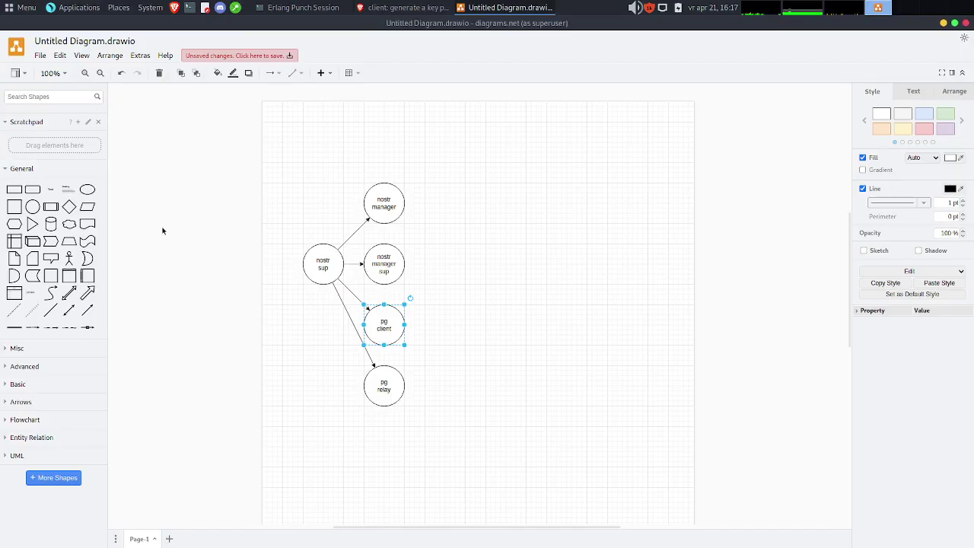
left_click(283, 250)
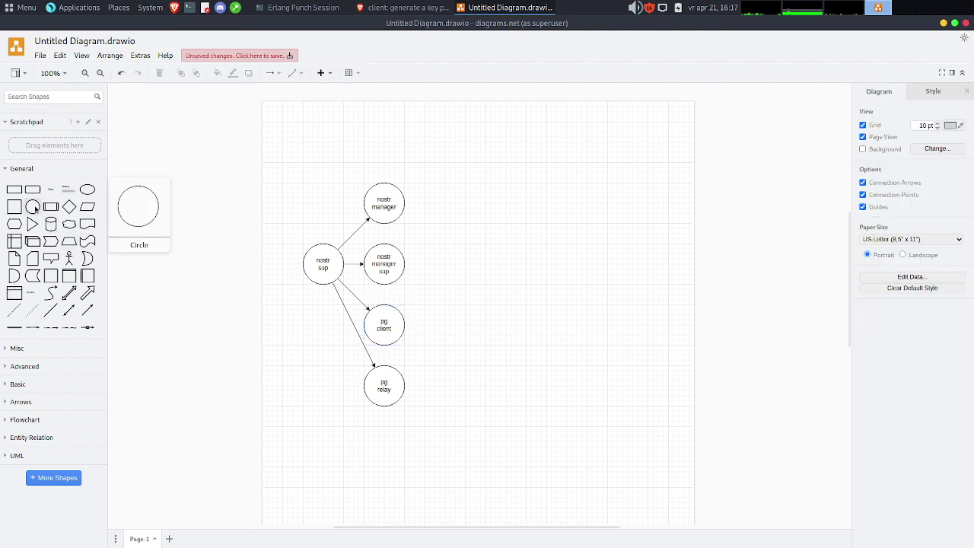
left_click_drag(32, 206, 443, 302)
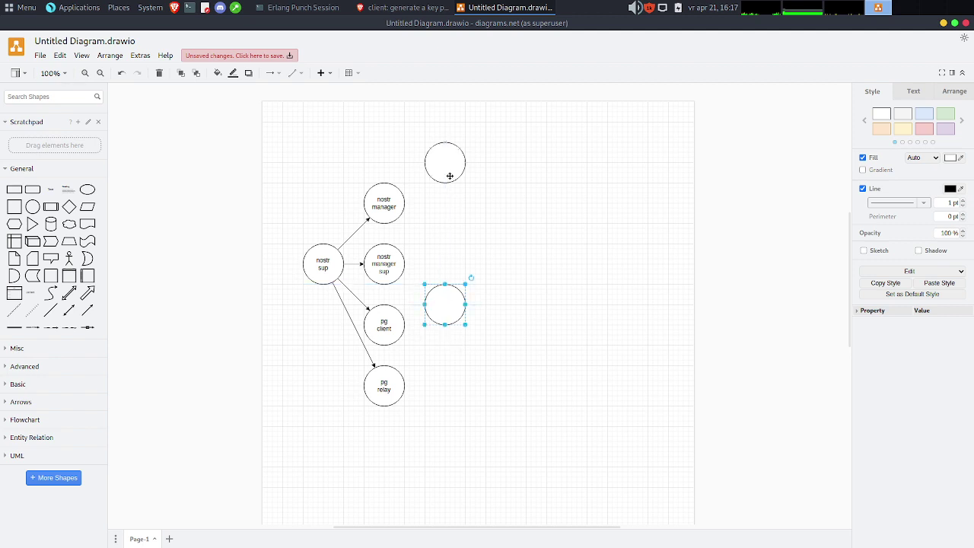
mouse_move(448, 167)
left_mouse_down()
mouse_move(445, 244)
mouse_move(418, 261)
mouse_move(438, 247)
left_mouse_up()
left_click(415, 257)
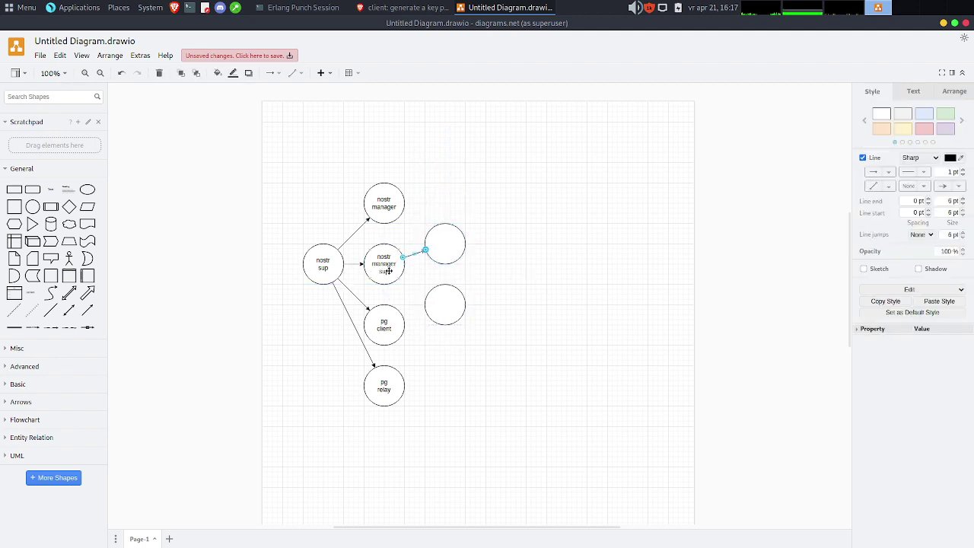
left_click_drag(385, 294, 450, 309)
Label the lower of the two new circles "nostr manager relay".
double_click(449, 308)
type("nostr")
key("Return")
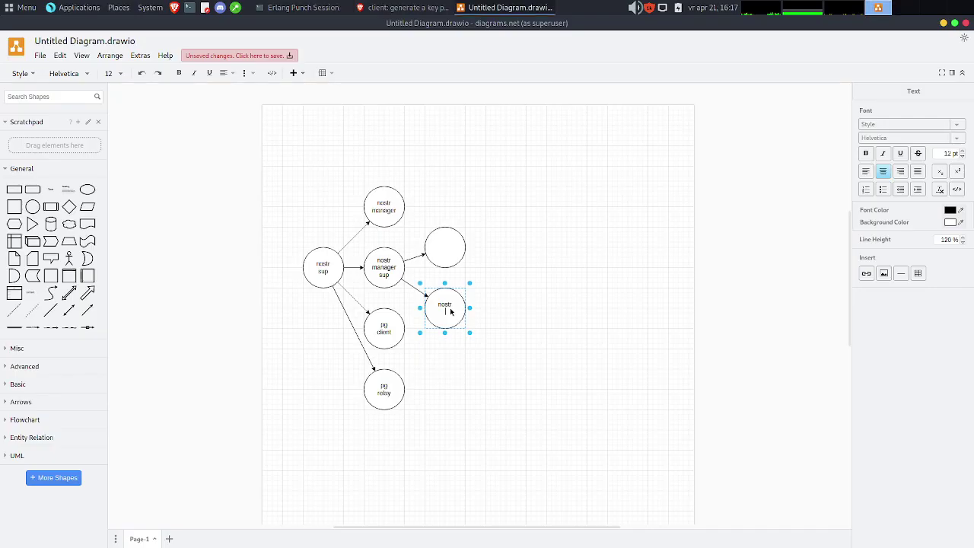
type("manager cli")
key("BackSpace")
key("BackSpace")
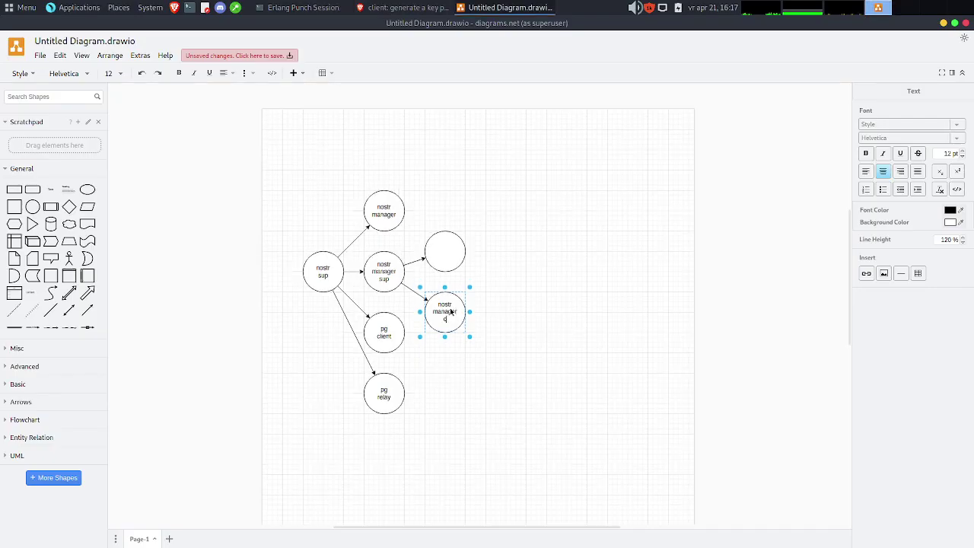
type("relay")
Label the upper empty circle "nostr manager client sup".
left_click(442, 250)
type("nostr")
key("Return")
type("ma")
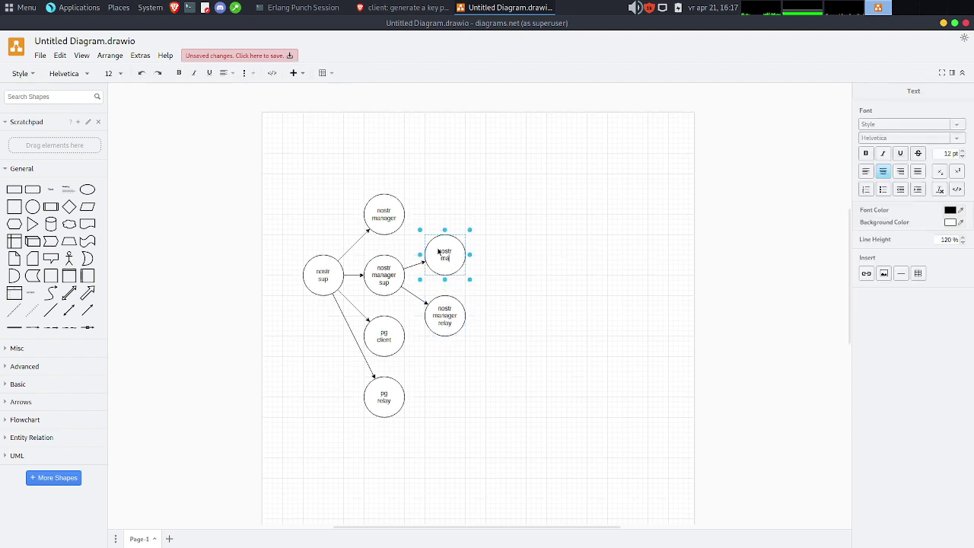
type("nager")
key("Return")
type("client")
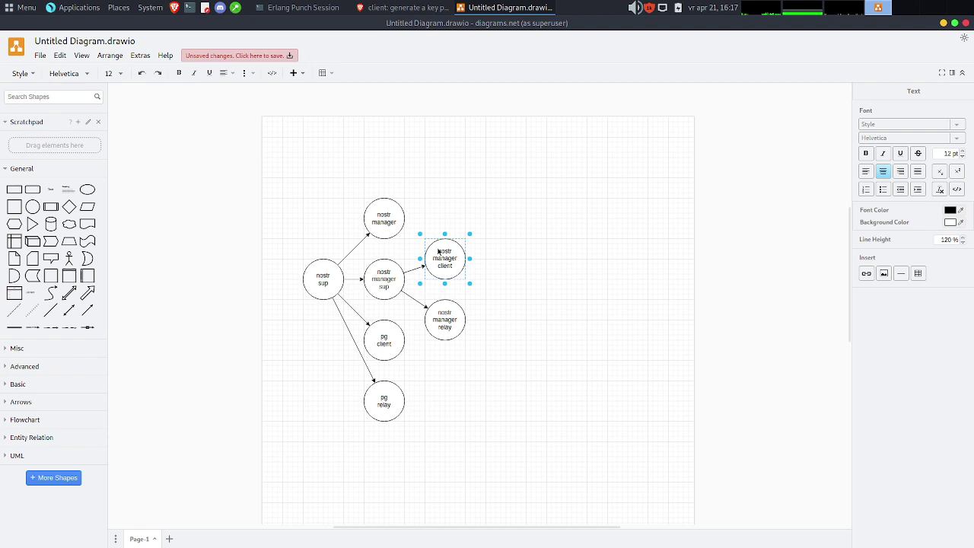
key("Return")
type("sup")
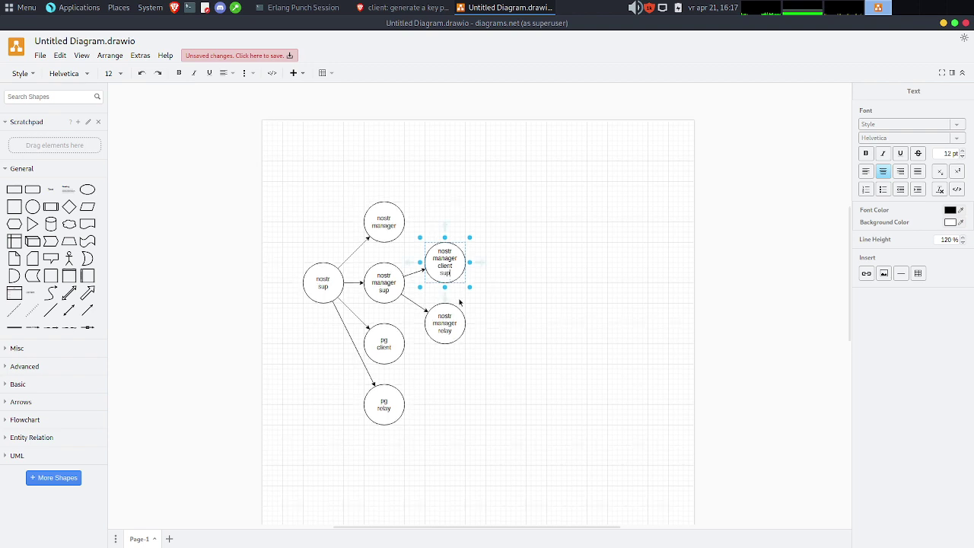
Add "sup" as a further line to the label of the "nostr manager relay" circle.
double_click(456, 325)
key("Return")
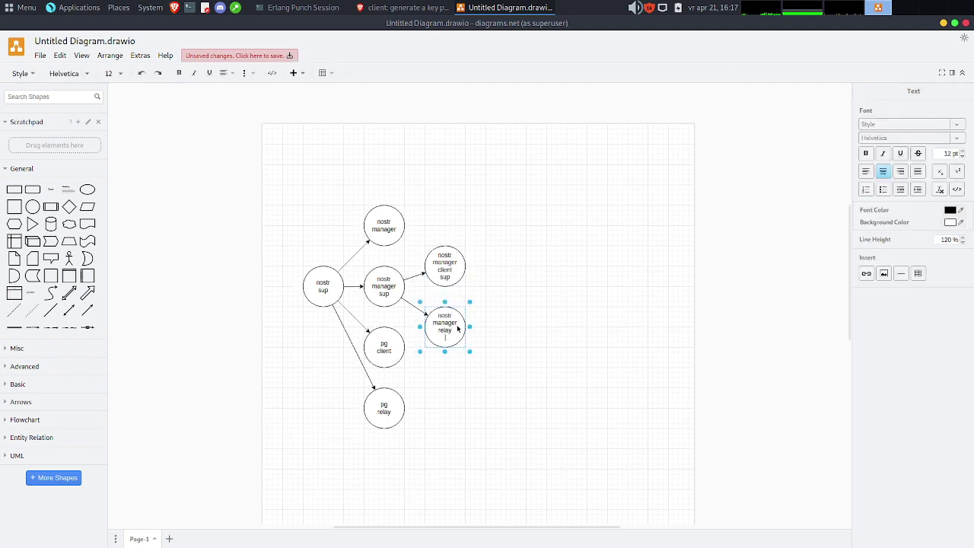
type("spu")
key("BackSpace")
key("BackSpace")
type("up")
left_click(581, 227)
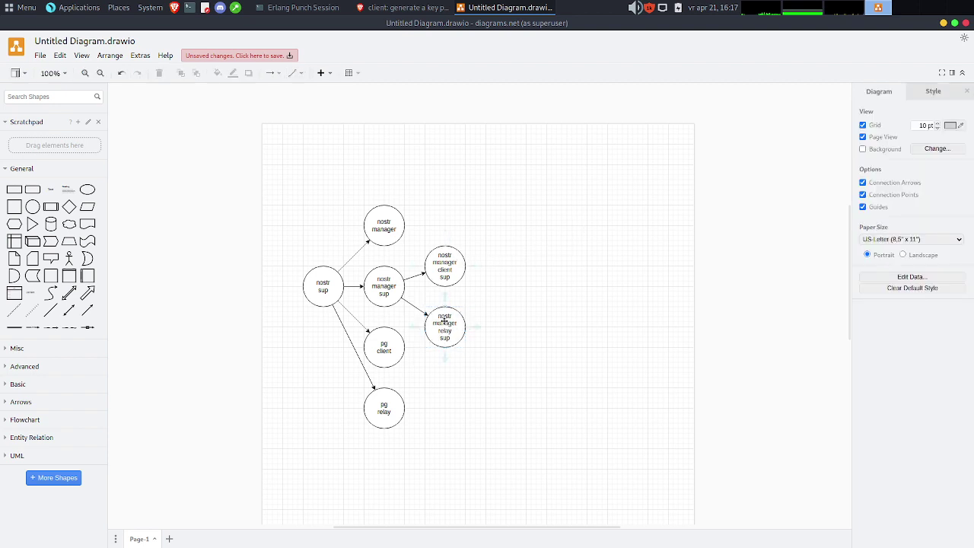
Move the "nostr manager client sup" circle up so it and "nostr manager relay sup" sit evenly above and below "nostr manager sup".
left_click_drag(448, 277, 448, 256)
left_click(509, 279)
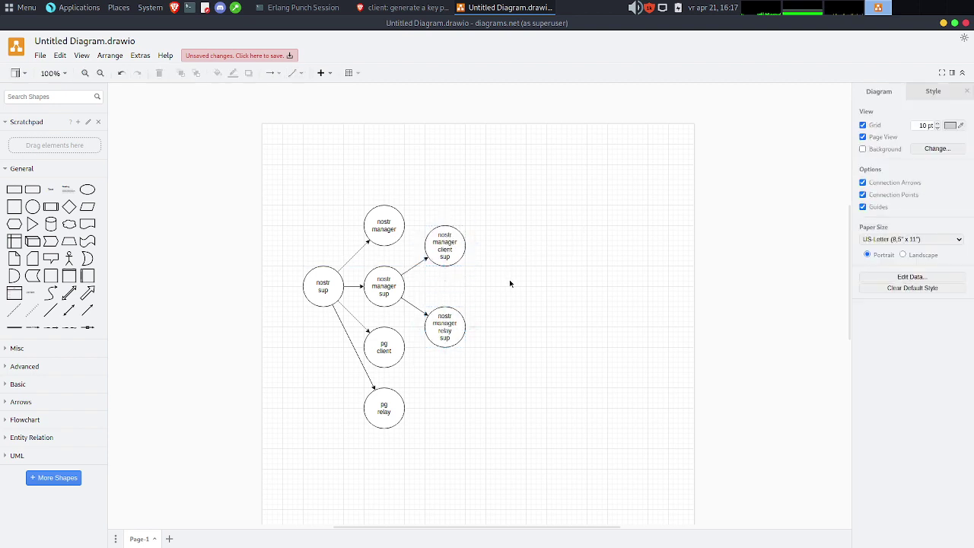
scroll(497, 228, "down", 2)
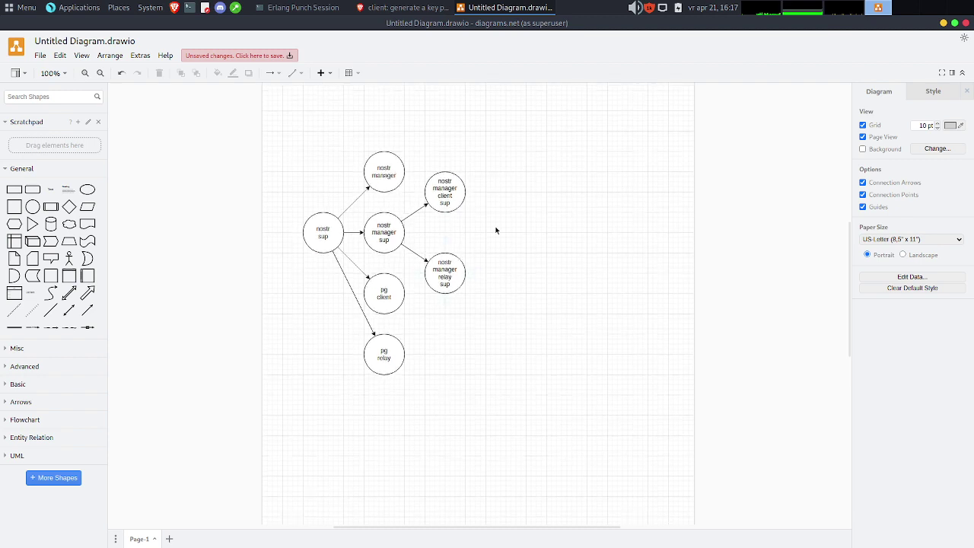
scroll(501, 219, "up", 4)
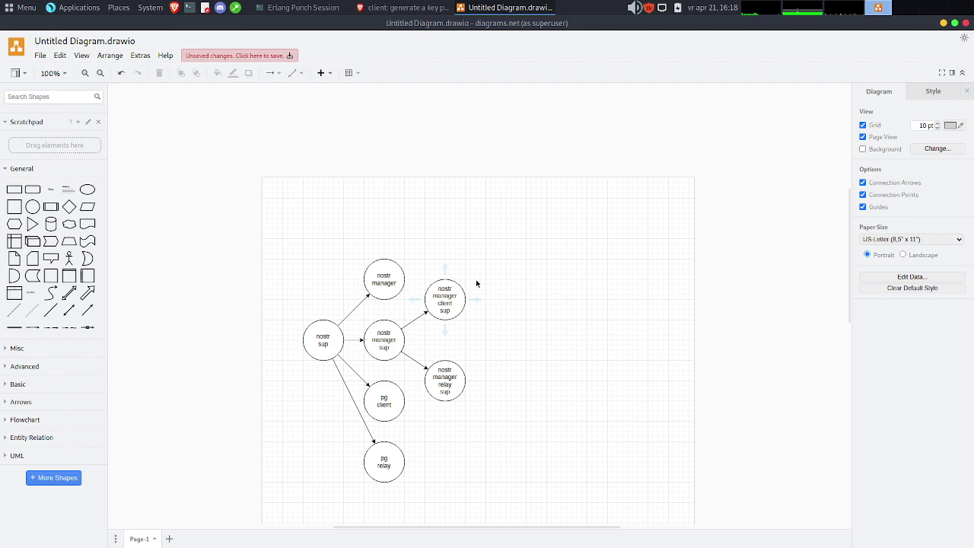
left_click(440, 385)
left_click(557, 385)
Add an empty circle above and to the right of "nostr manager client sup" and open its label for editing.
left_click(30, 208)
left_click_drag(472, 306, 526, 243)
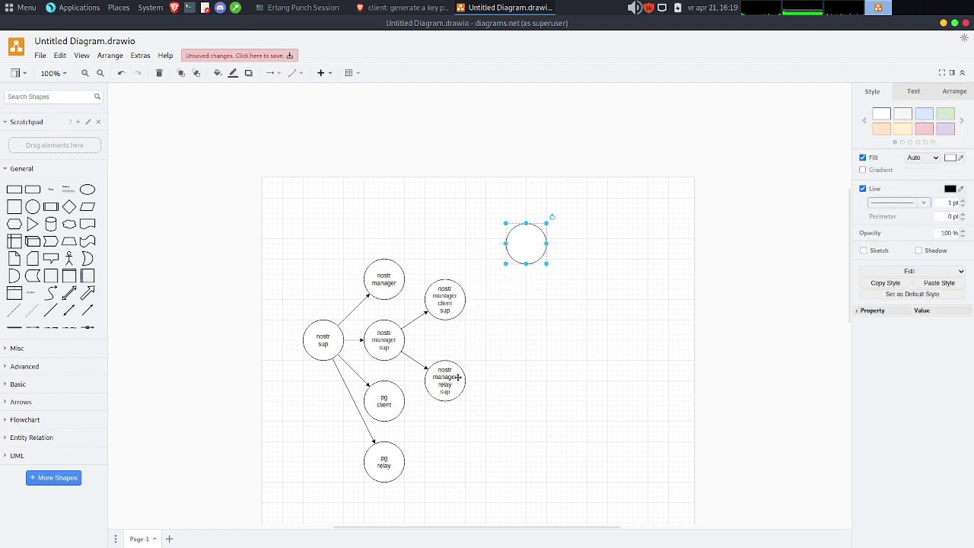
mouse_move(528, 245)
left_mouse_down()
mouse_move(504, 246)
mouse_move(513, 245)
left_mouse_up()
left_click(503, 308)
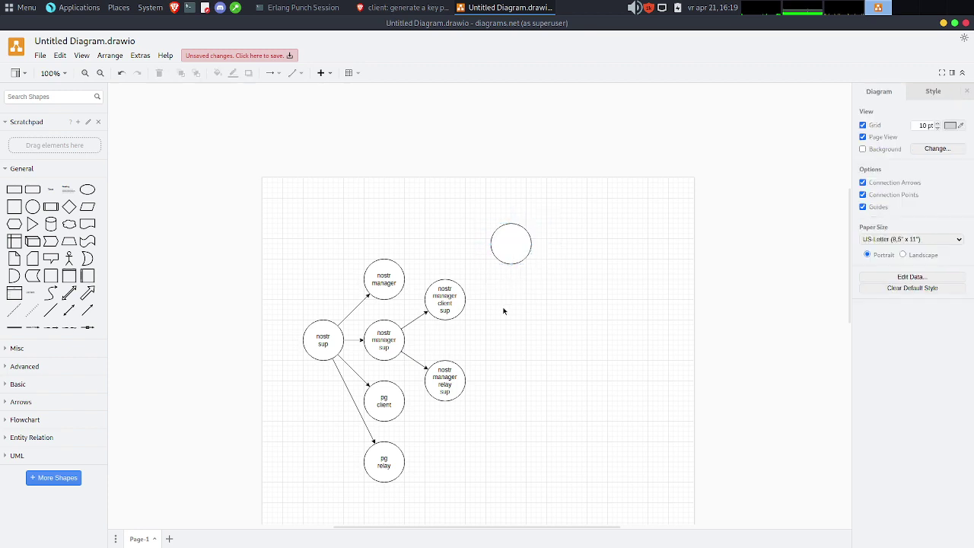
double_click(504, 244)
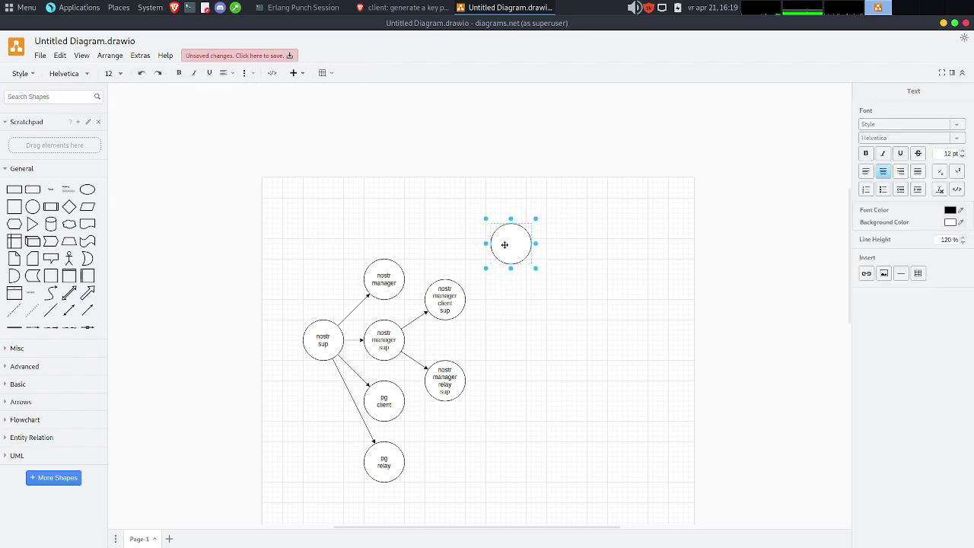
Switch to Emacs and open the file src/nostr_manager_client_sup.erl.
key("alt+Tab")
type("src/nostr")
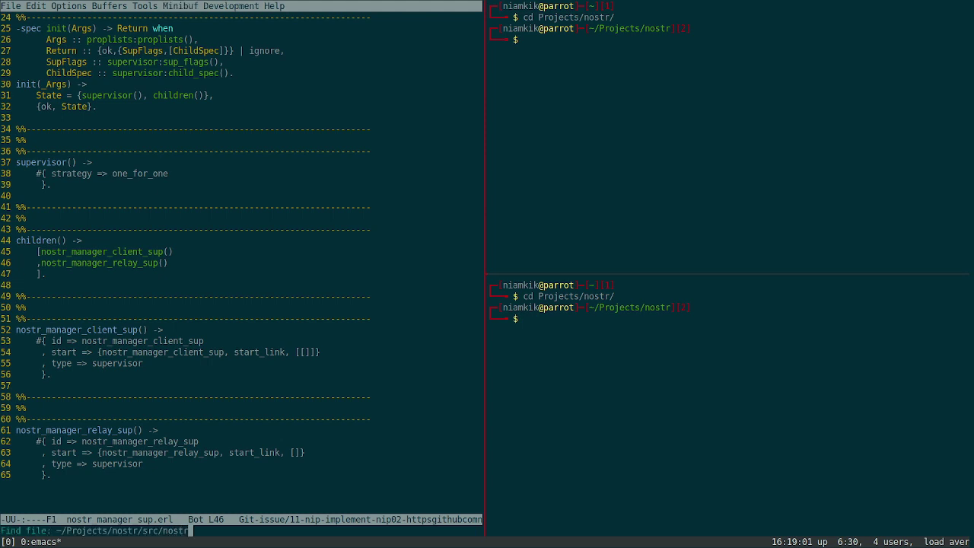
type("_manager_client_sup.erl")
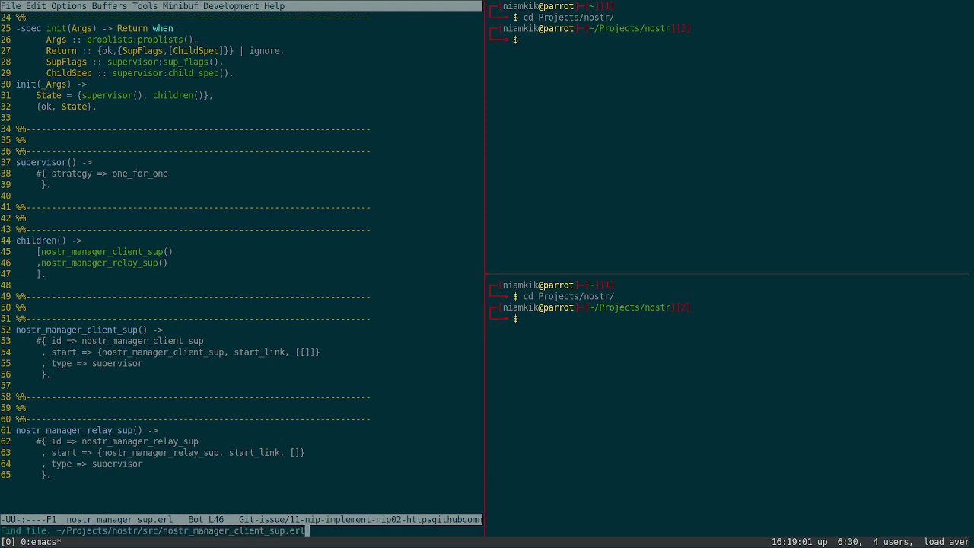
key("Return")
Examine children(), spec_client_sup and start_client_sup in the source to see which child supervisor the client supervisor starts.
key("ctrl+v")
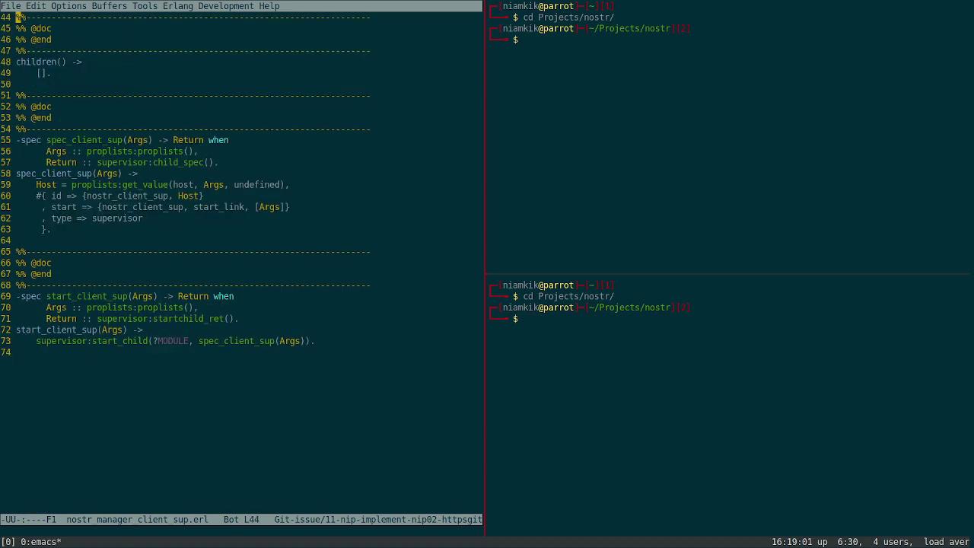
key("alt+v")
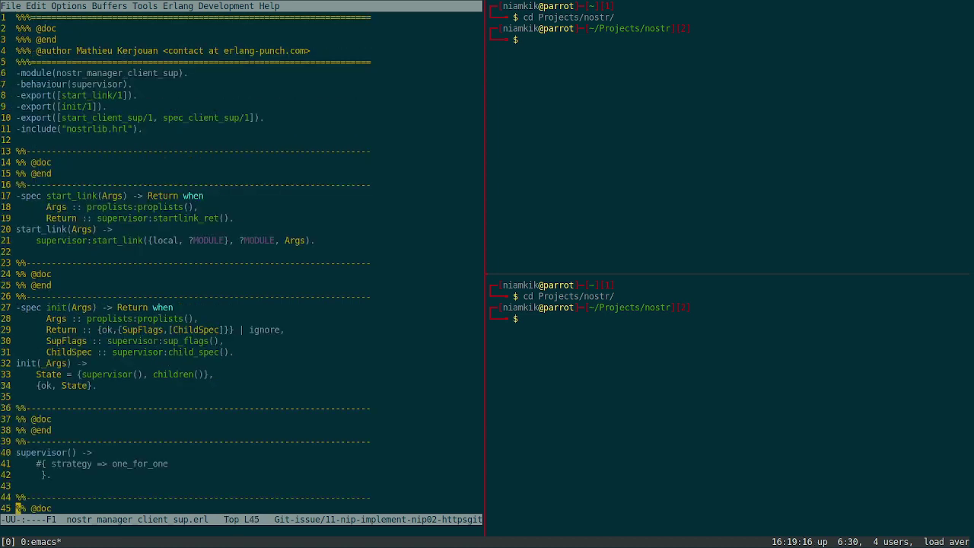
key("Down")
key("Down")
key("Down")
key("Down")
key("Down")
key("Down")
key("Down")
key("Down")
key("Down")
key("Down")
key("Down")
key("Down")
key("Down")
key("Down")
key("Down")
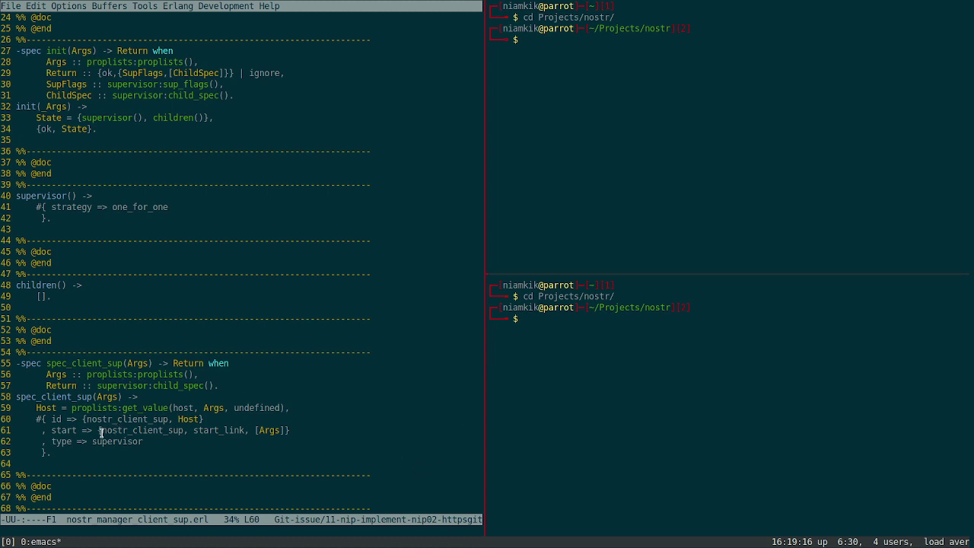
left_click_drag(99, 431, 128, 431)
key("Down")
key("Down")
key("Down")
key("Down")
key("Down")
key("Down")
key("Down")
key("Down")
key("Down")
key("Down")
key("Up")
key("Up")
key("Up")
key("Up")
key("Up")
key("Up")
key("Up")
key("Up")
key("Up")
key("Up")
key("Up")
key("Up")
key("Up")
key("Up")
key("Up")
key("Up")
key("Up")
key("Up")
key("Up")
key("Up")
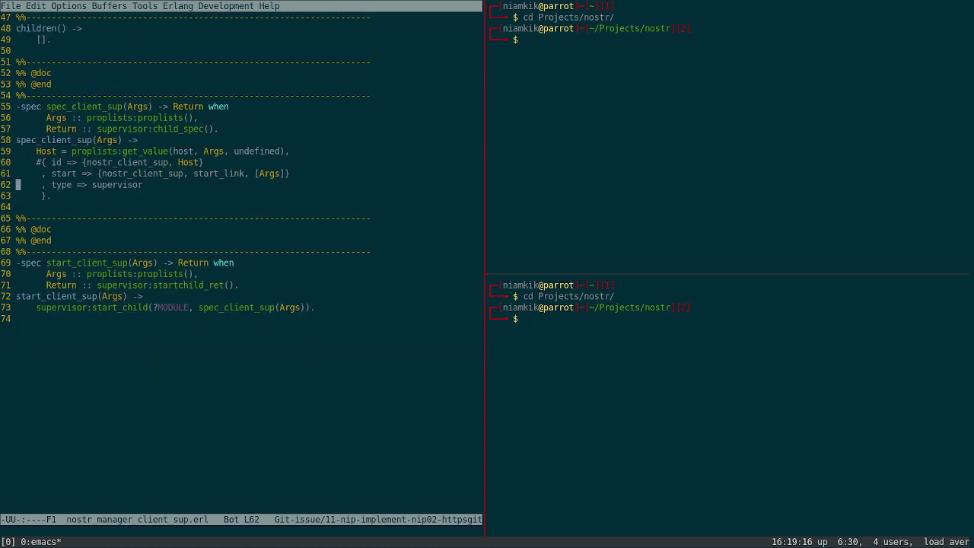
key("Up")
key("Down")
key("Down")
key("Down")
key("Down")
key("Down")
key("Down")
key("Down")
key("Down")
key("Down")
key("Down")
key("Down")
key("Down")
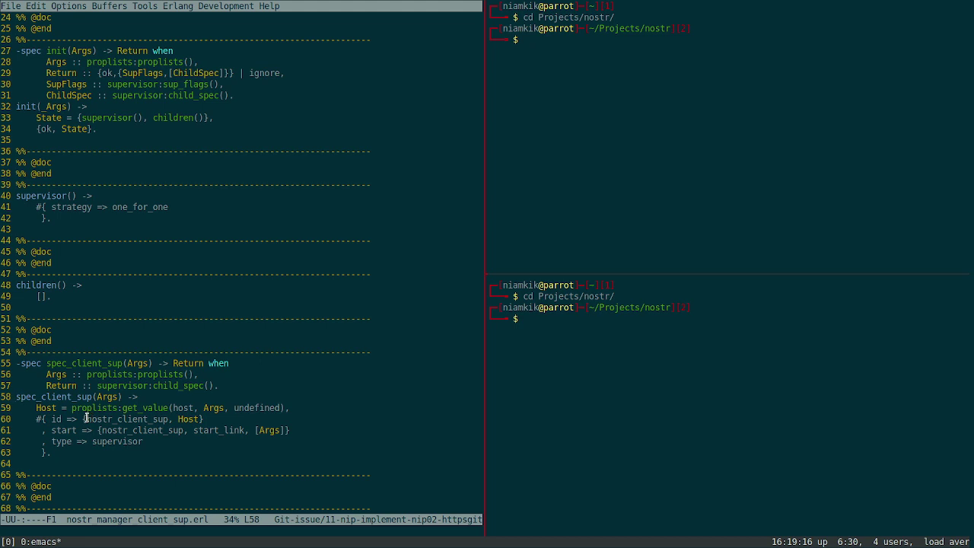
left_click_drag(86, 418, 169, 419)
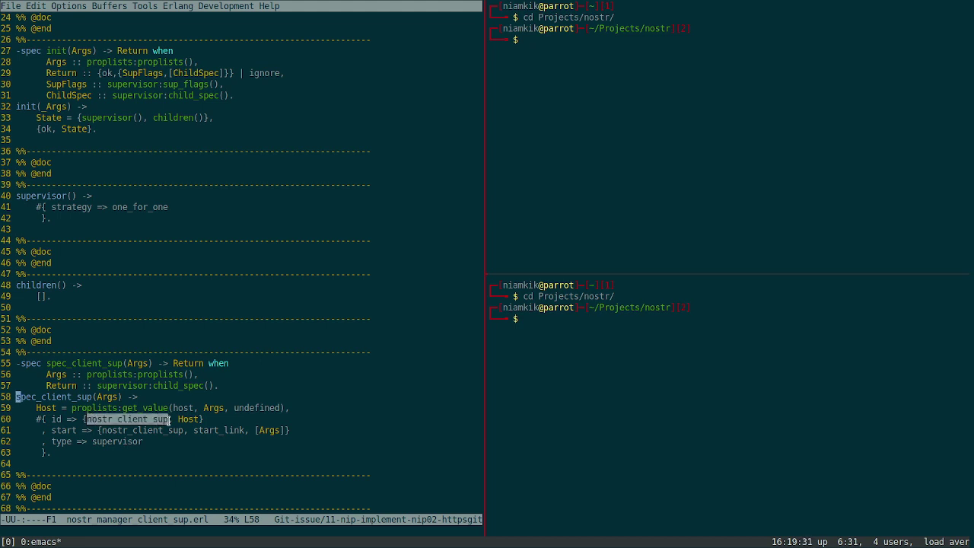
Switch to diagrams.net and move the empty circle slightly higher.
key("alt+Tab")
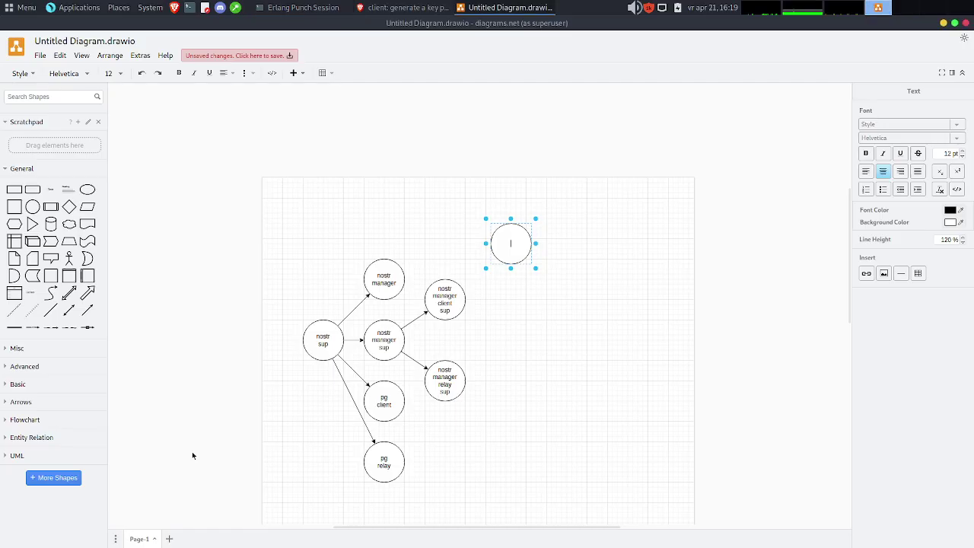
left_click(566, 348)
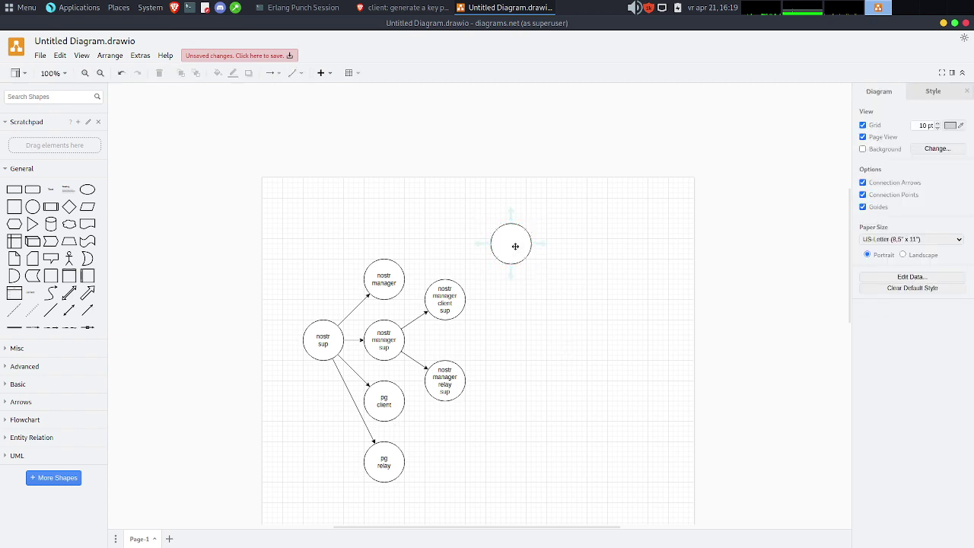
left_click_drag(511, 244, 508, 220)
Label the empty circle "nostr client sup" and connect "nostr manager client sup" to it with an arrow.
double_click(508, 219)
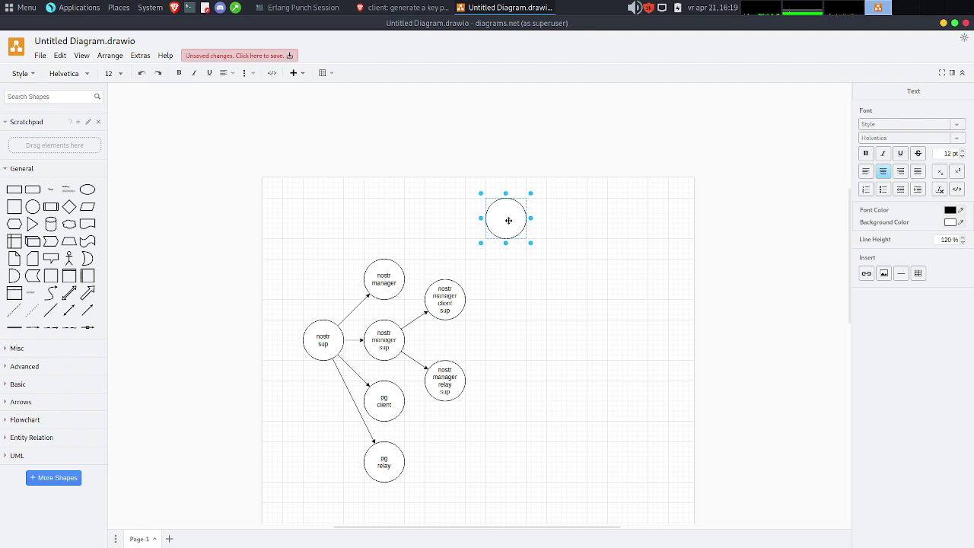
type("nostr")
key("Return")
type("client")
key("Return")
type("sup")
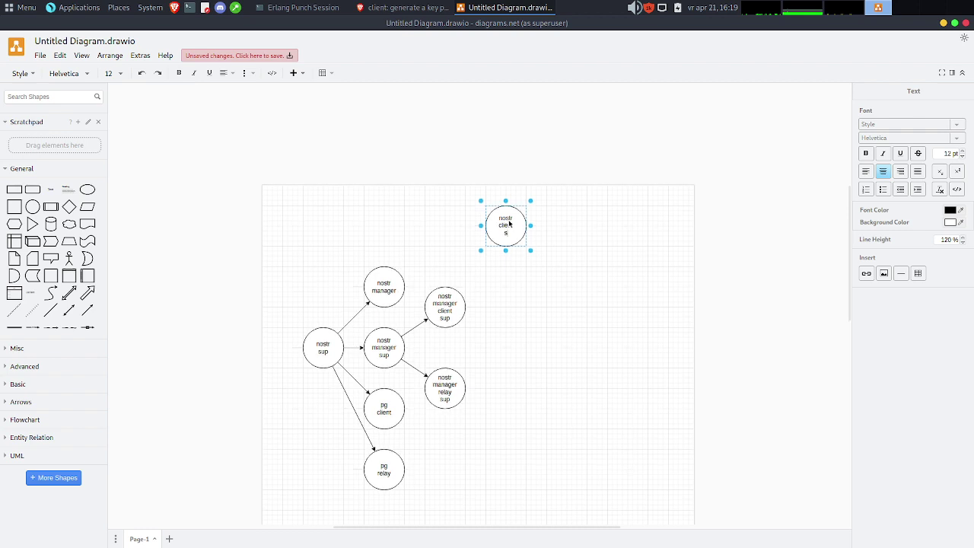
left_click(535, 320)
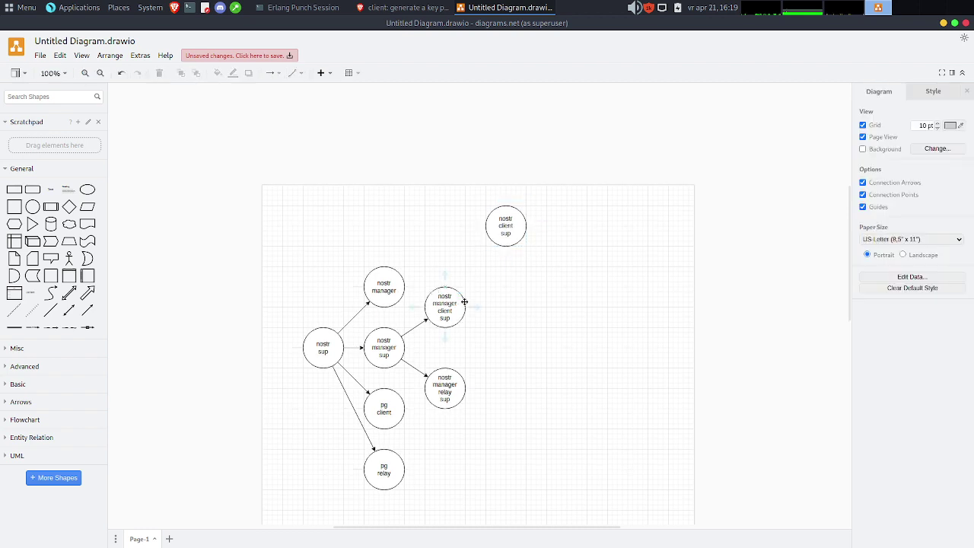
left_click_drag(478, 306, 502, 234)
left_click(523, 293)
Apply the light blue style to the "pg client" and "pg relay" circles.
left_click(383, 407)
left_click(382, 470, "shift")
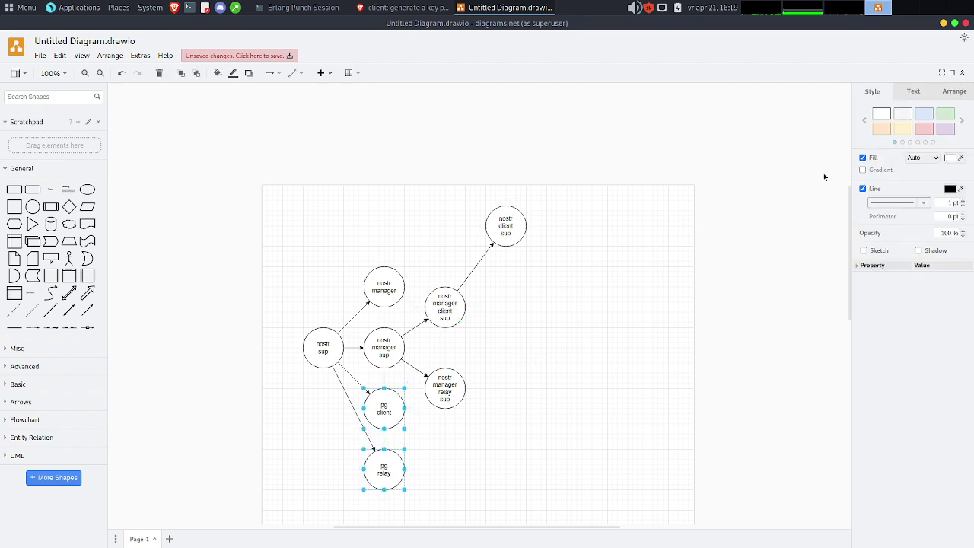
left_click(929, 114)
left_click(514, 347)
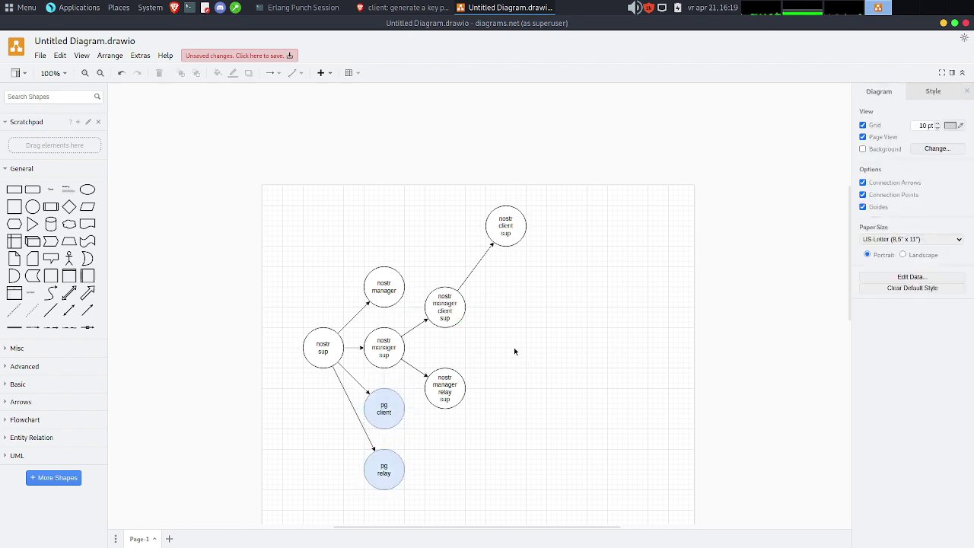
Apply the light red style to all six nostr circles, including "nostr manager" and "nostr client sup".
left_click(321, 347)
left_click(389, 289, "shift")
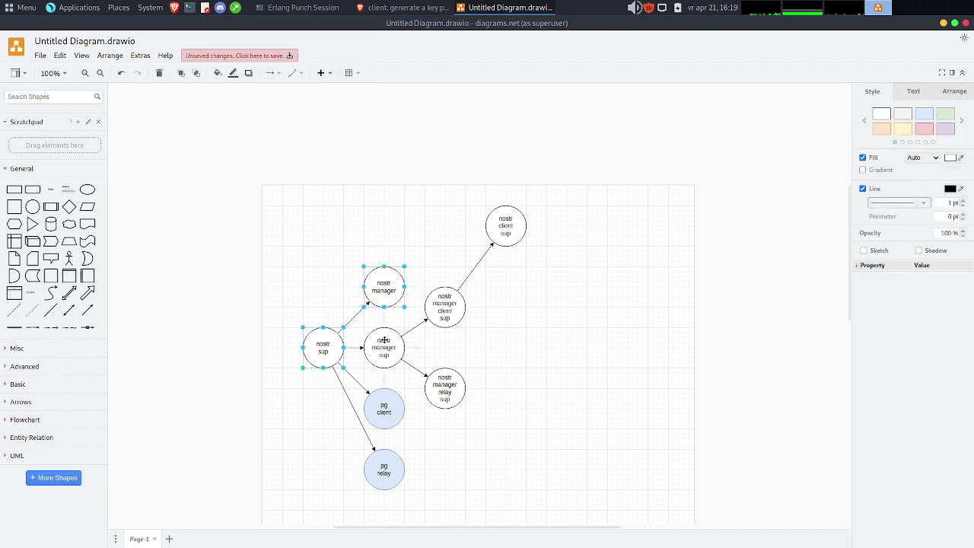
left_click(384, 340, "shift")
left_click(439, 307, "shift")
left_click(440, 382, "shift")
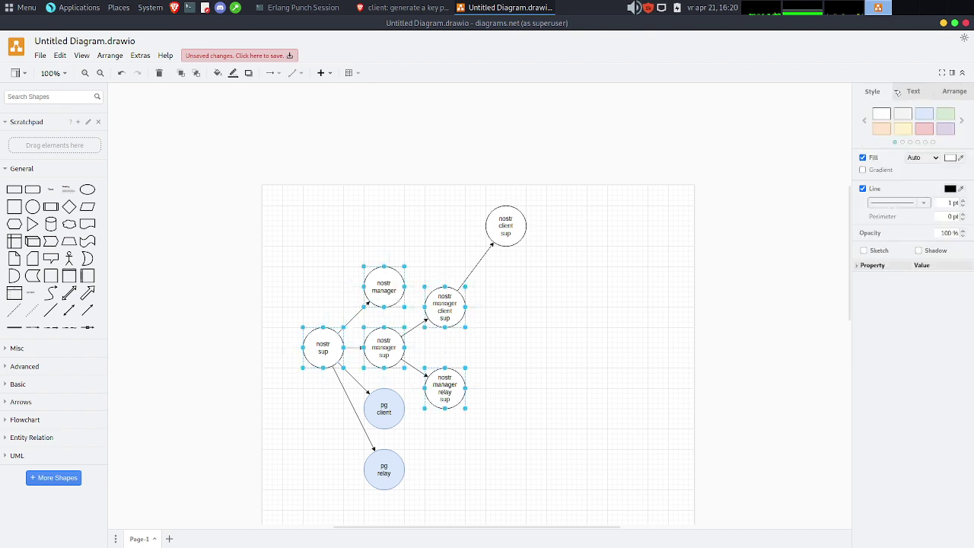
left_click(924, 129)
left_click(580, 234)
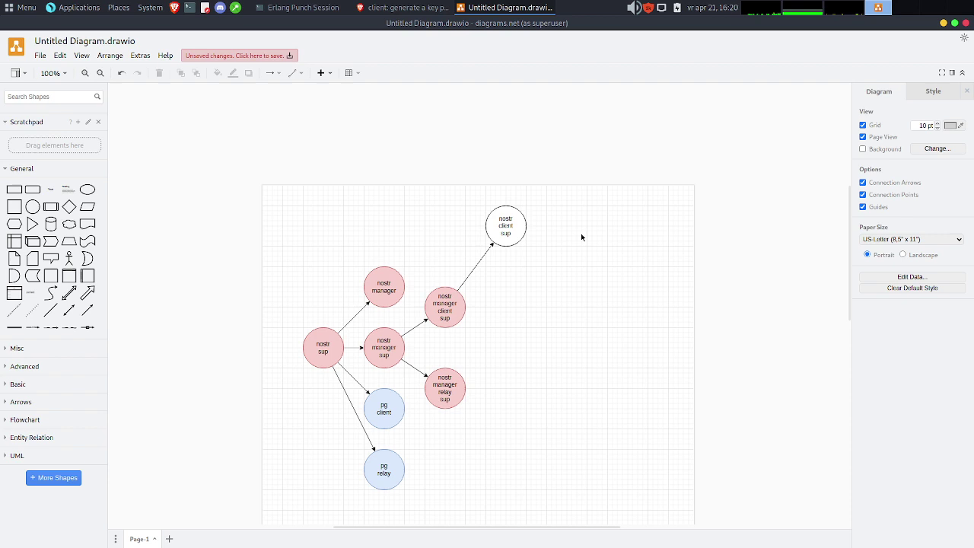
left_click(515, 230)
left_click(924, 129)
left_click(619, 328)
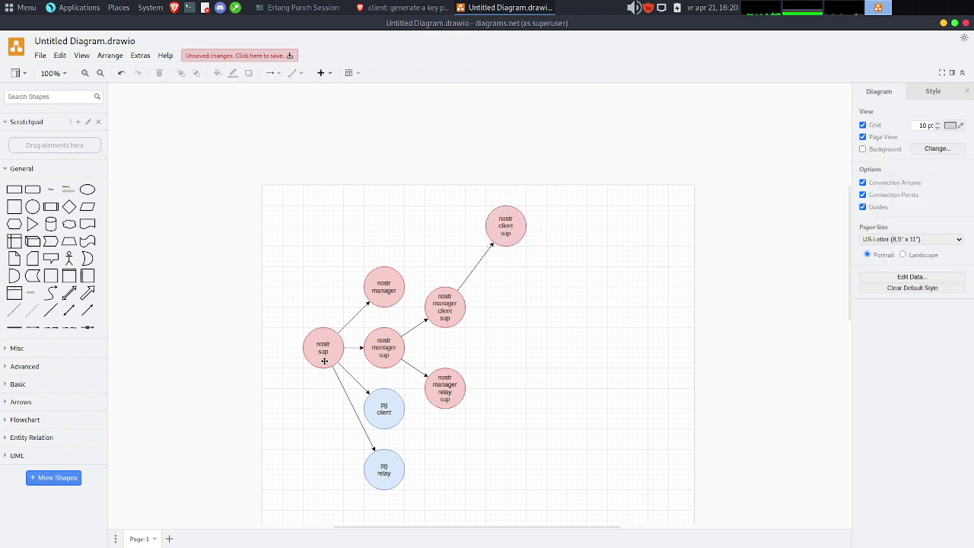
Change all the arrows in the supervision tree to a dashed line.
left_click(361, 386)
left_click(348, 397, "shift")
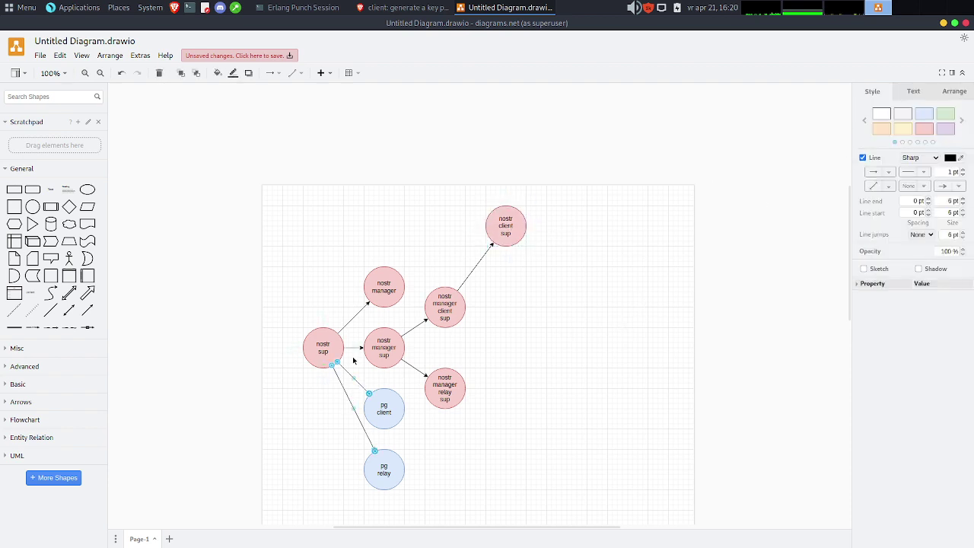
left_click(353, 347, "shift")
left_click(358, 311, "shift")
left_click(417, 326, "shift")
left_click(415, 368, "shift")
left_click(480, 263, "shift")
left_click(925, 174)
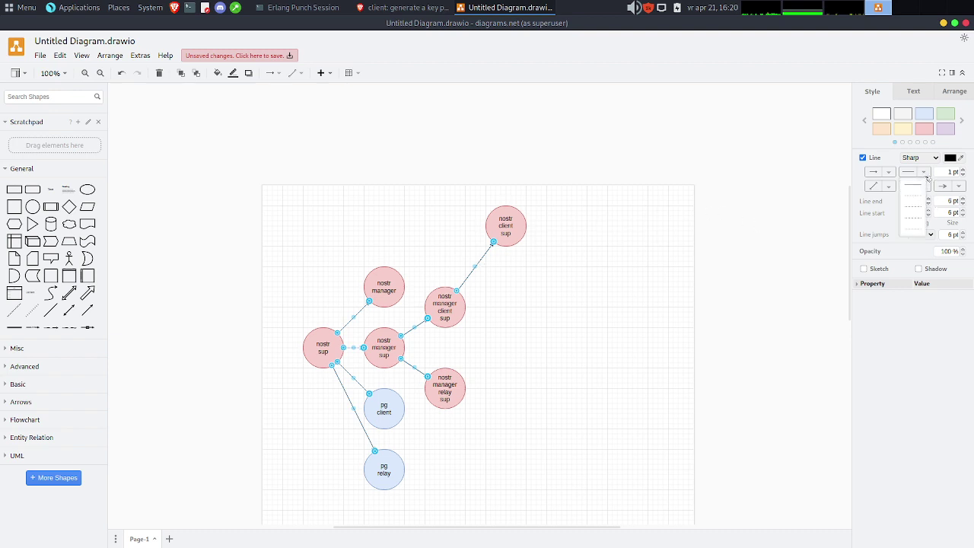
left_click(911, 199)
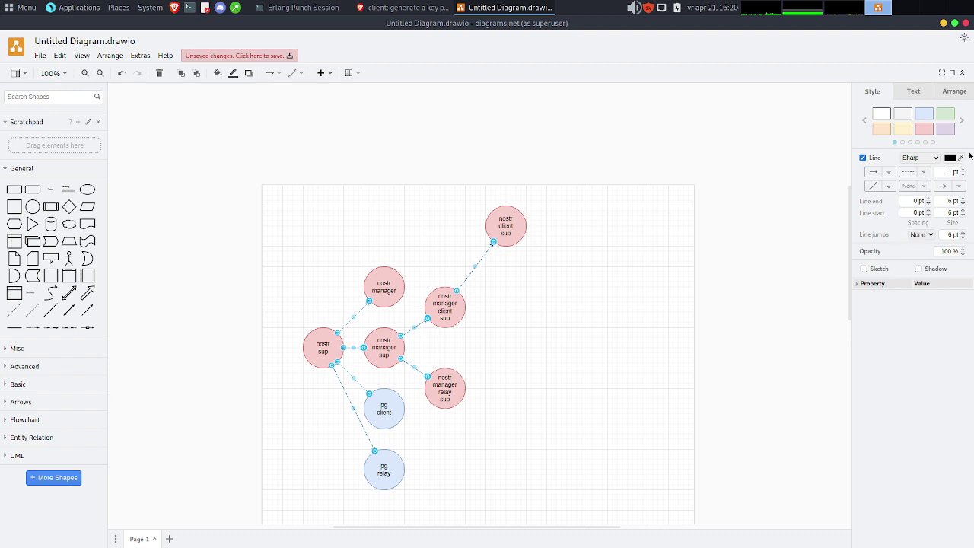
Recolour all the dashed arrows red with the light red style preset.
left_click(963, 159)
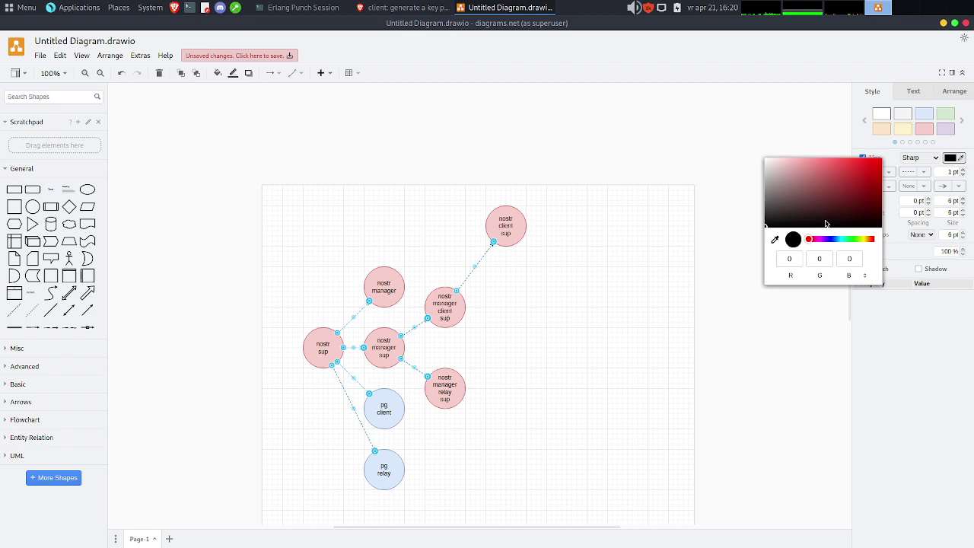
left_click(852, 190)
key("Return")
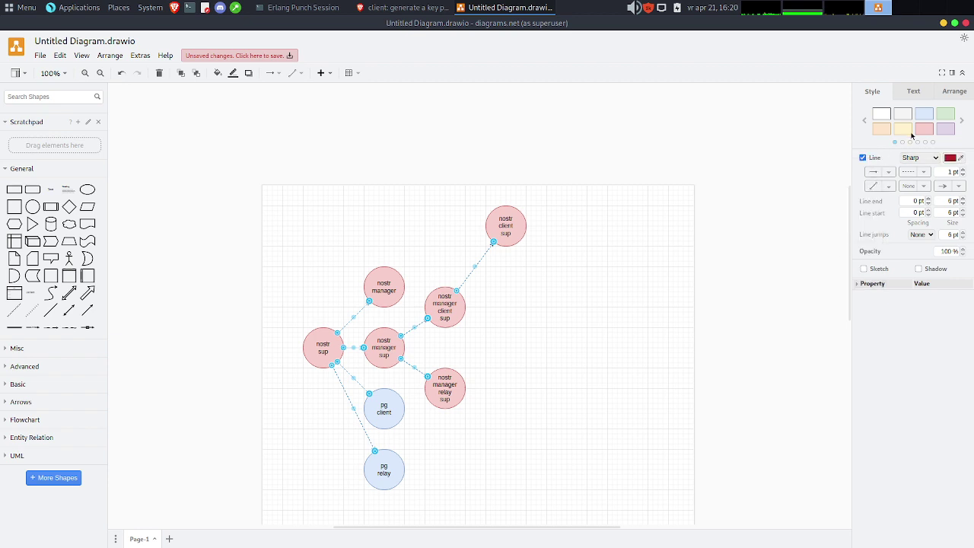
left_click(923, 129)
left_click(612, 287)
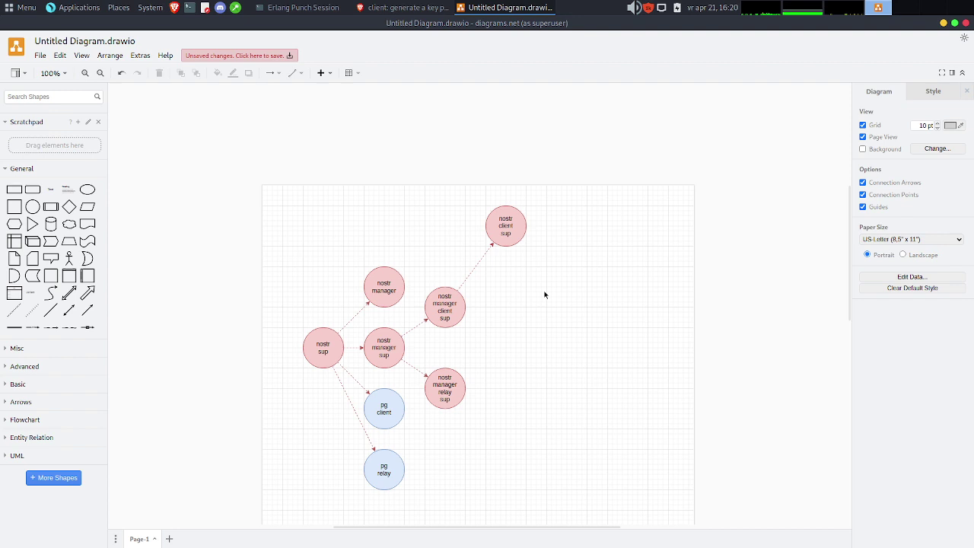
Move the "nostr client sup" circle down, level with "nostr manager client sup" and to its right.
left_click_drag(510, 225, 531, 313)
left_click(538, 371)
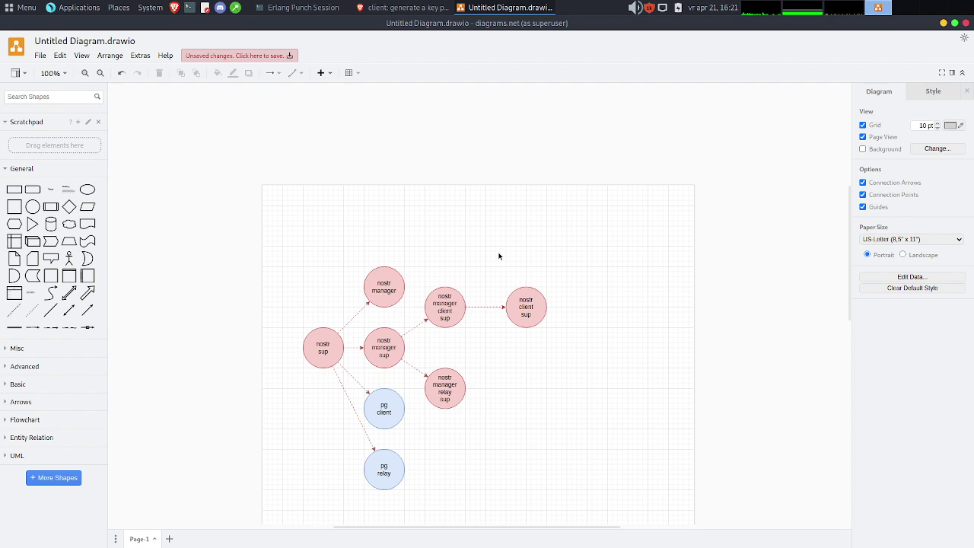
Switch to the Emacs terminal and open the source file nostr_client_sup.erl from the nostr project's src folder.
key("alt+Tab")
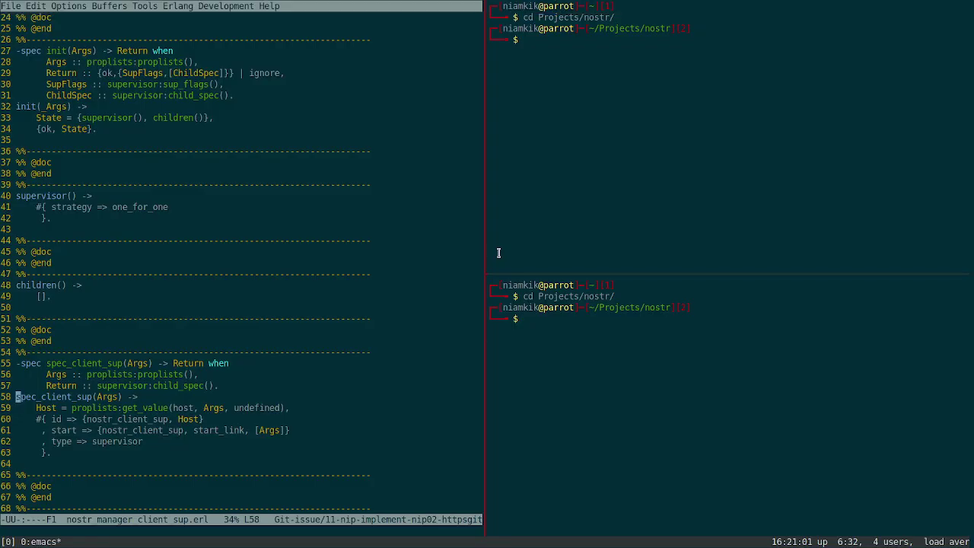
key("ctrl+x")
key("ctrl+f")
type("nostr_")
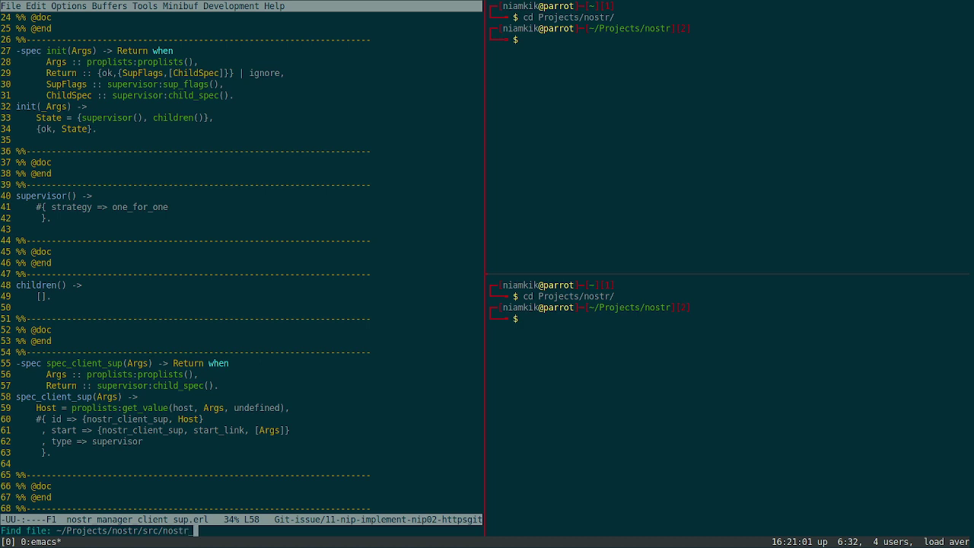
type("client_sup")
key("Tab")
key("Return")
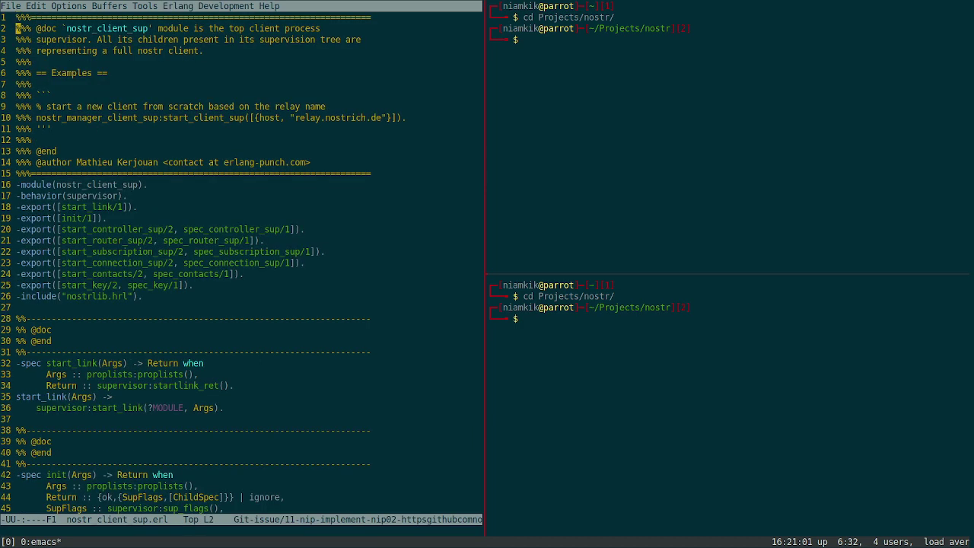
Examine the child specs listed in the children function of nostr_client_sup.erl.
key("ctrl+v")
key("Down")
key("Down")
key("Down")
key("Down")
key("Down")
key("Down")
key("Down")
key("Down")
key("Down")
key("Down")
key("Down")
key("Down")
key("Down")
key("Down")
key("Down")
Switch back to the diagrams.net drawing and add a circle above and to the right of "nostr client sup".
key("alt+Tab")
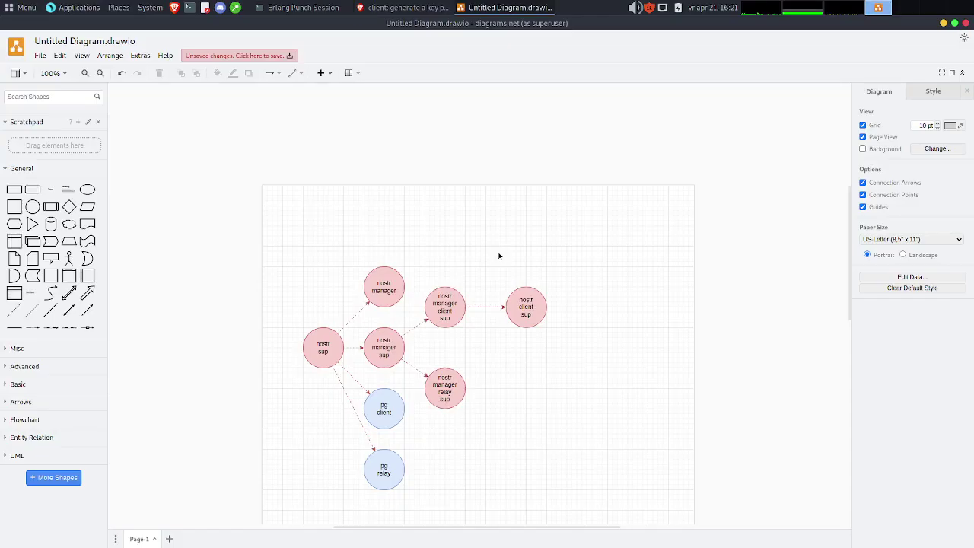
left_click(32, 207)
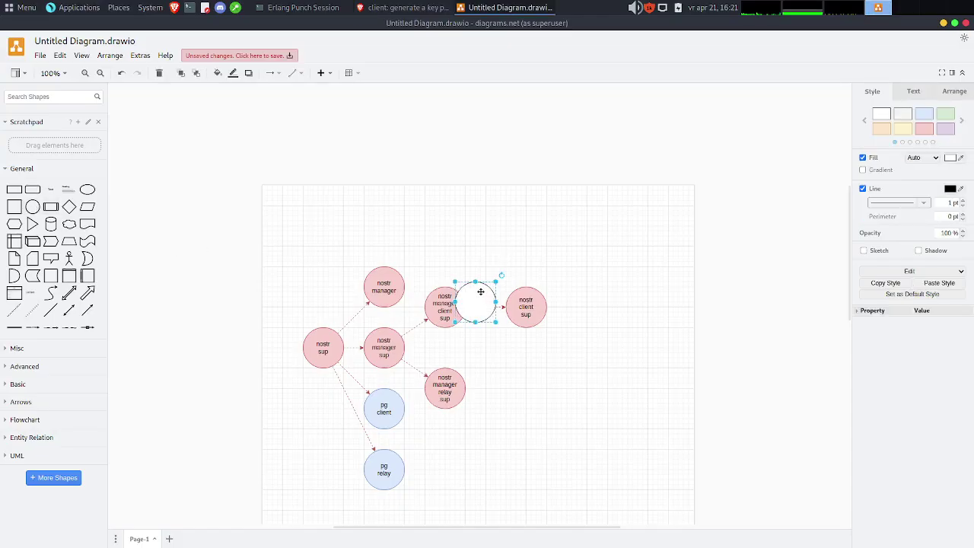
left_click_drag(481, 293, 597, 250)
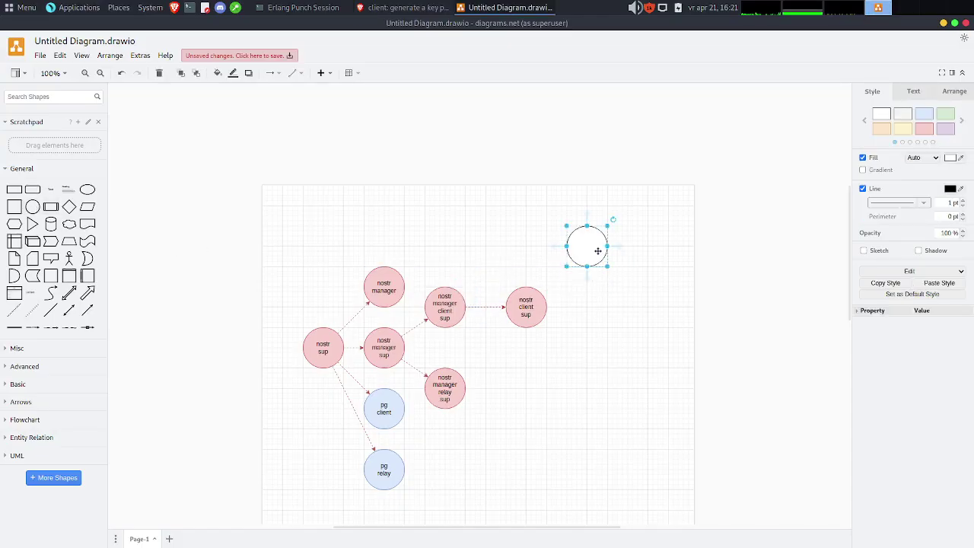
Label the new circle "nostr client controller sup", with each word on its own line.
double_click(597, 251)
key("alt+Tab")
key("alt+Tab")
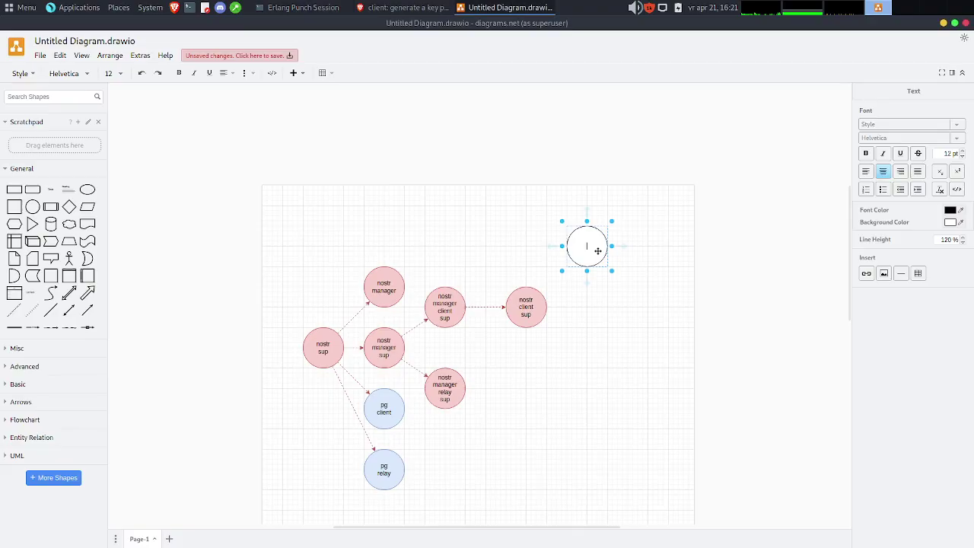
type("nostr")
key("Return")
type("con")
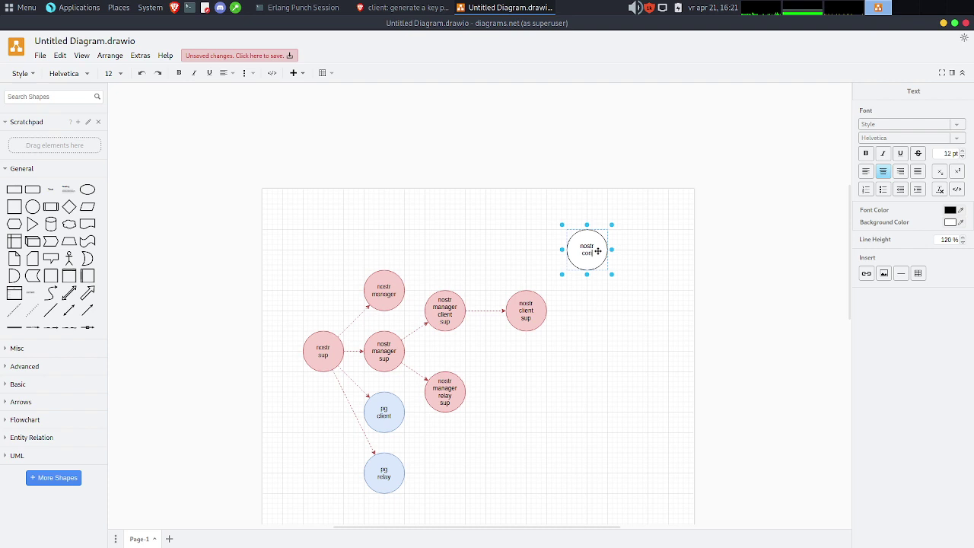
type("ent")
key("Return")
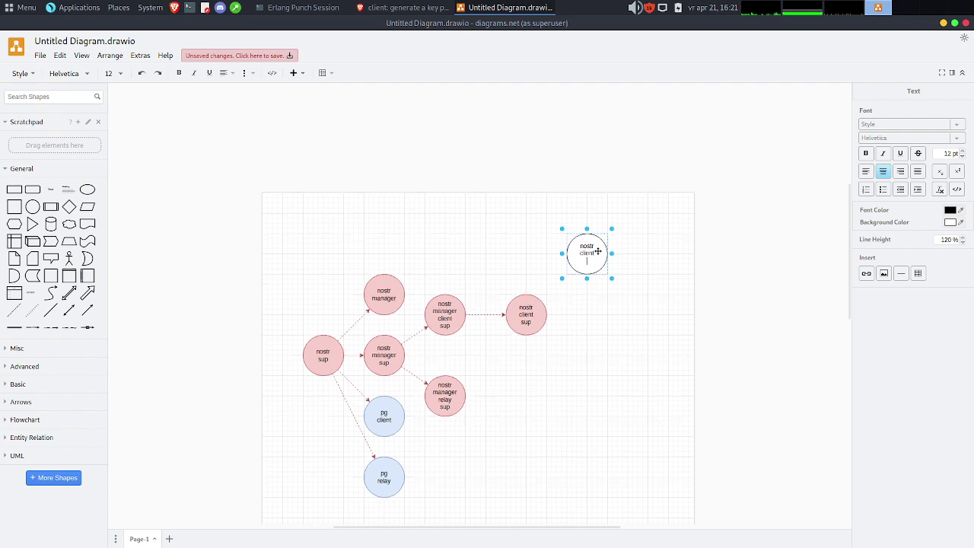
type("controller")
key("alt+Tab")
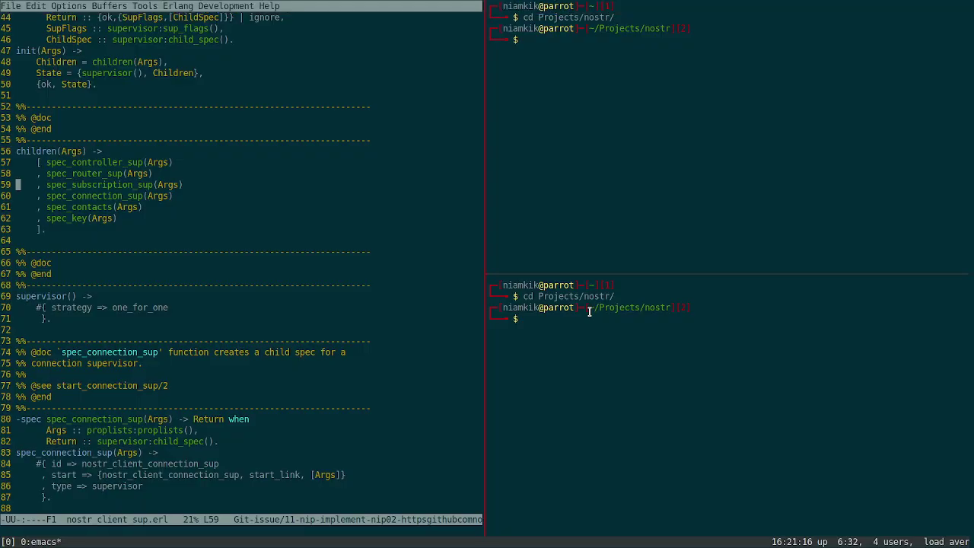
key("alt+Tab")
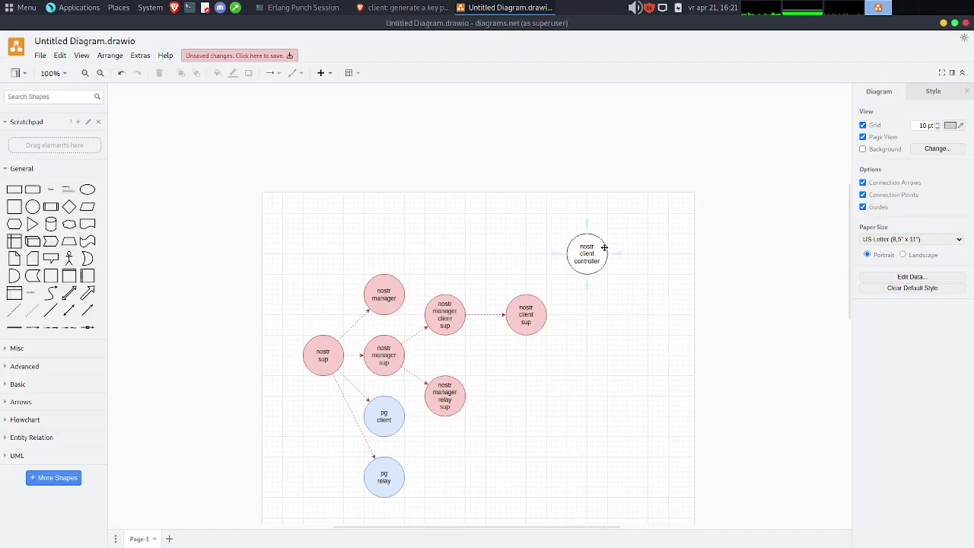
double_click(581, 250)
key("Return")
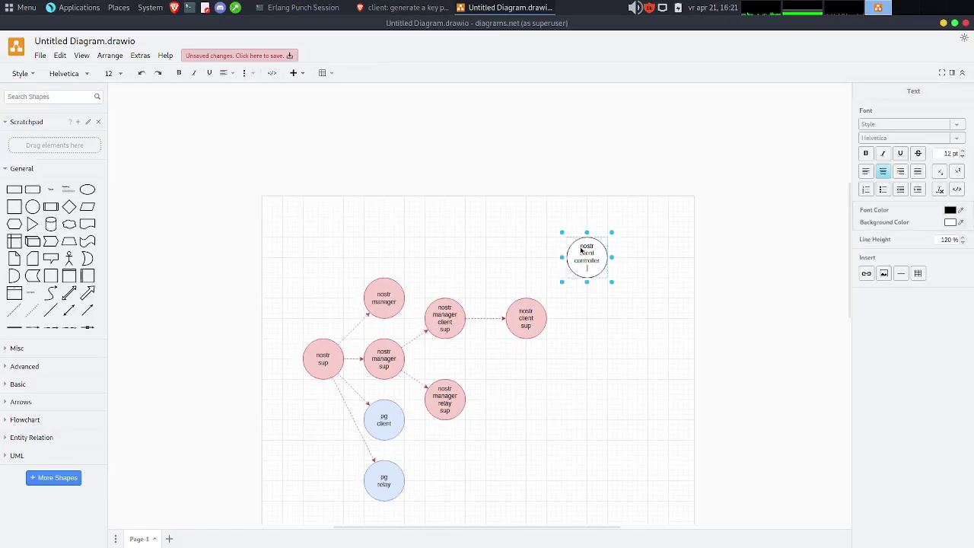
type("sup")
left_click(584, 380)
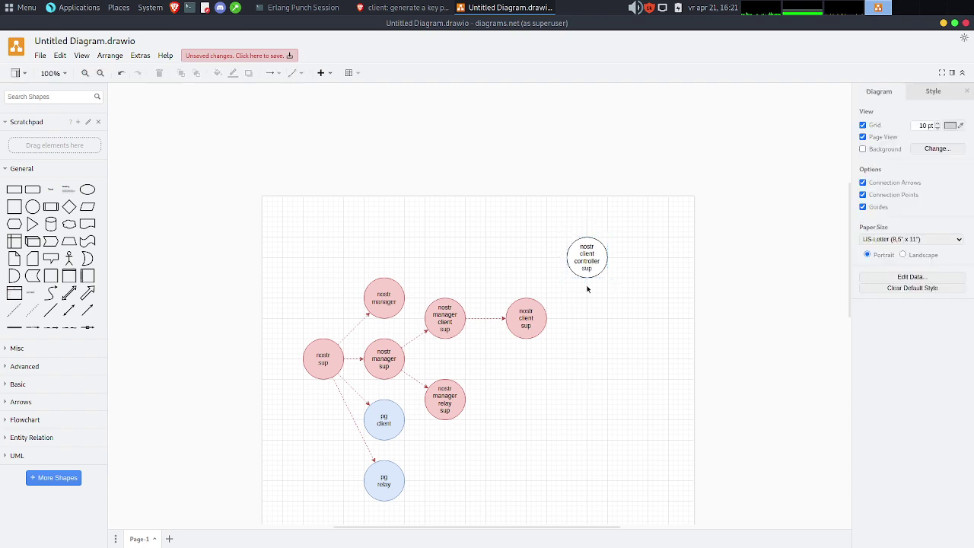
Duplicate the controller circle directly below it and relabel the copy "nostr client router sup".
left_click_drag(587, 257, 584, 315)
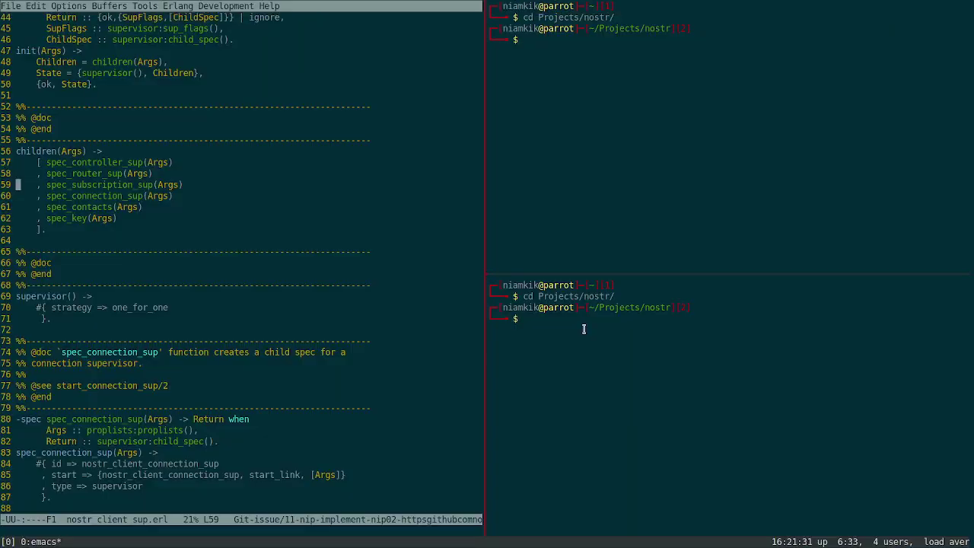
key("alt+Tab")
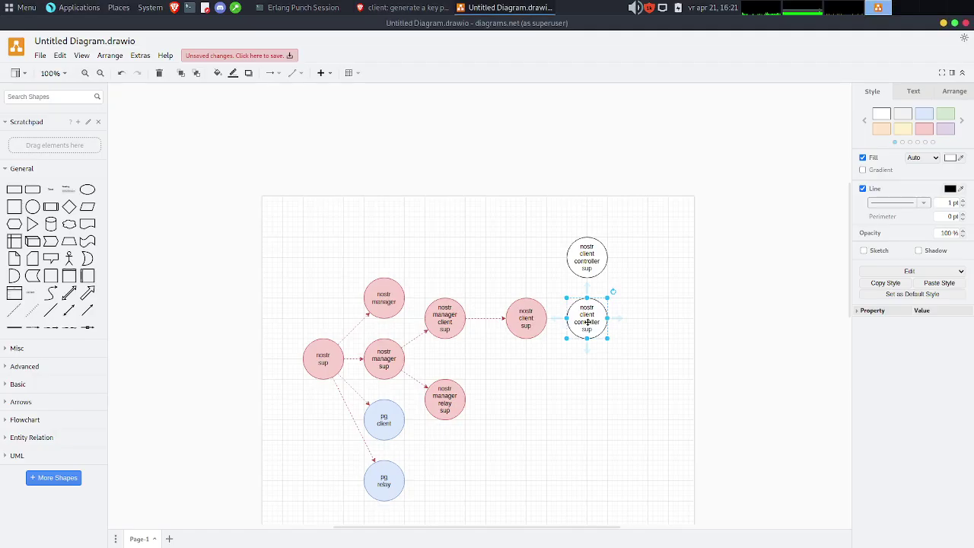
double_click(587, 323)
type("router")
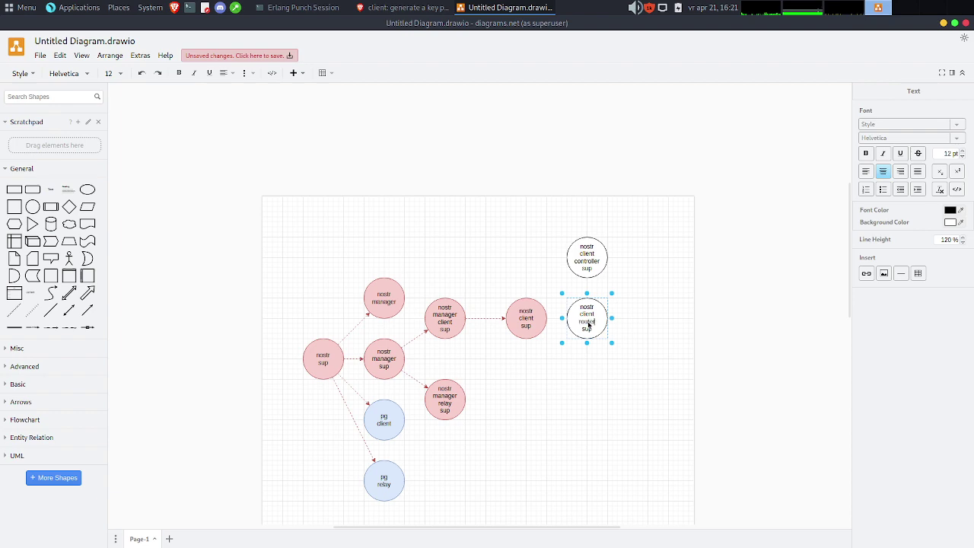
left_click(495, 410)
Check the next child in the source, duplicate the router circle below itself and relabel the copy "nostr client subscription sup".
key("alt+Tab")
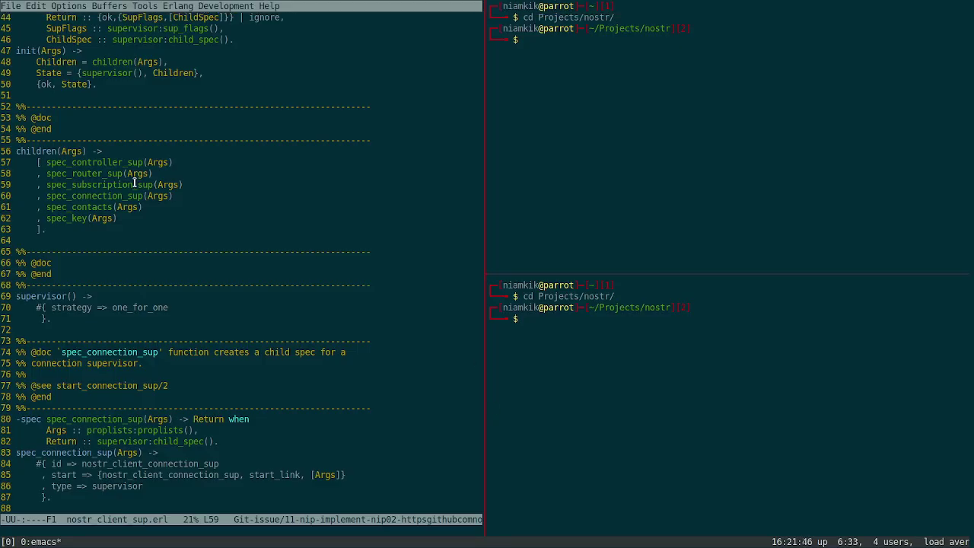
key("alt+Tab")
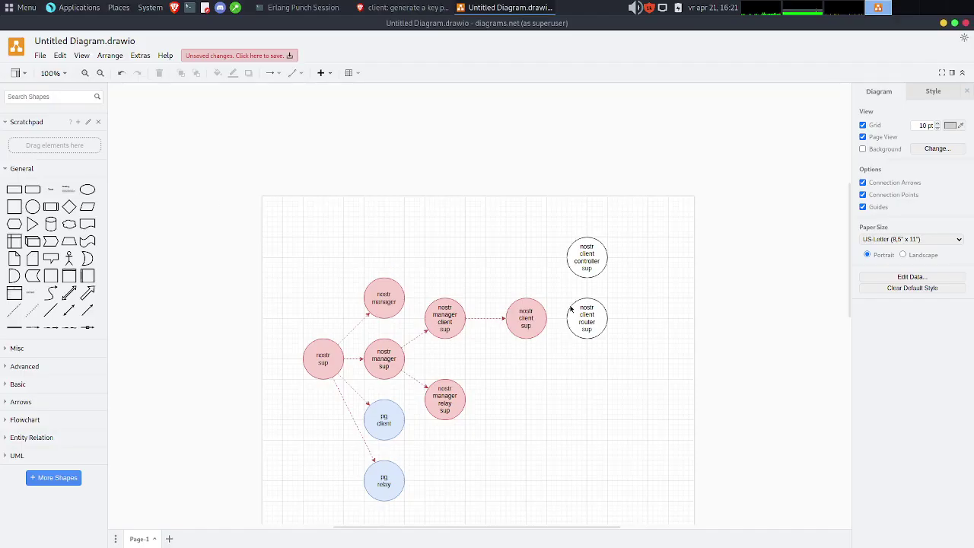
left_click(572, 309)
left_click_drag(601, 330, 597, 392)
double_click(589, 384)
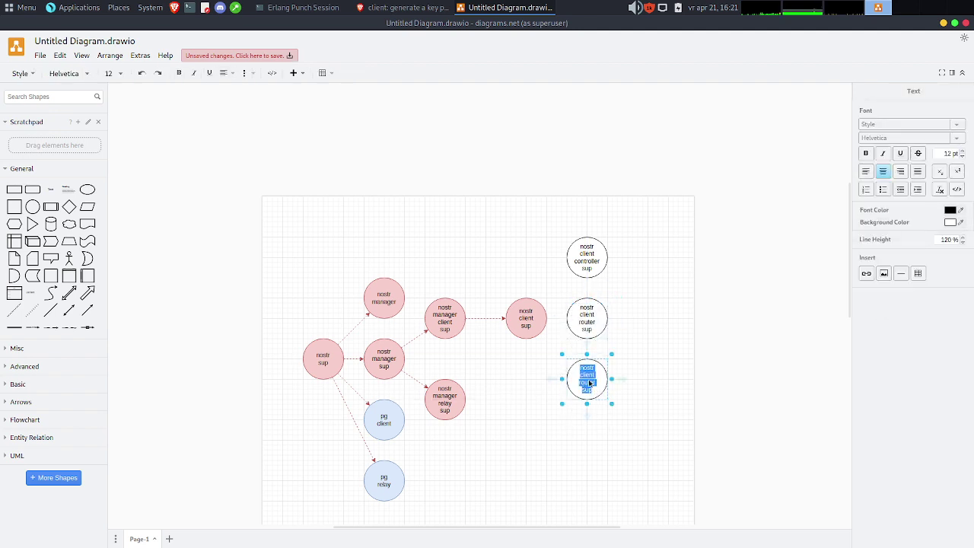
double_click(589, 383)
type("s")
key("BackSpace")
key("BackSpace")
key("BackSpace")
key("BackSpace")
key("BackSpace")
type("subscription")
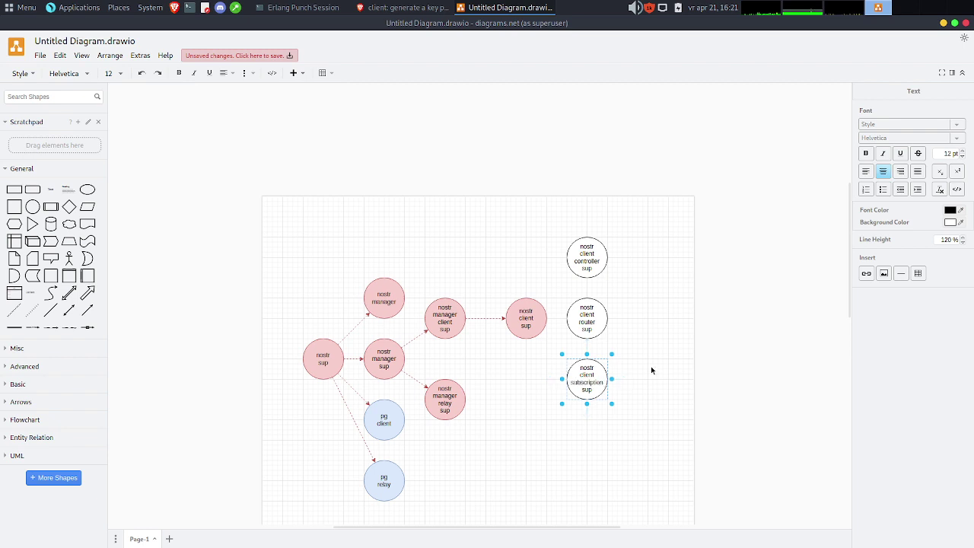
left_click(663, 363)
Place a copy of the subscription circle above the controller circle and relabel it "nostr client connection sup".
key("alt+Tab")
key("alt+Tab")
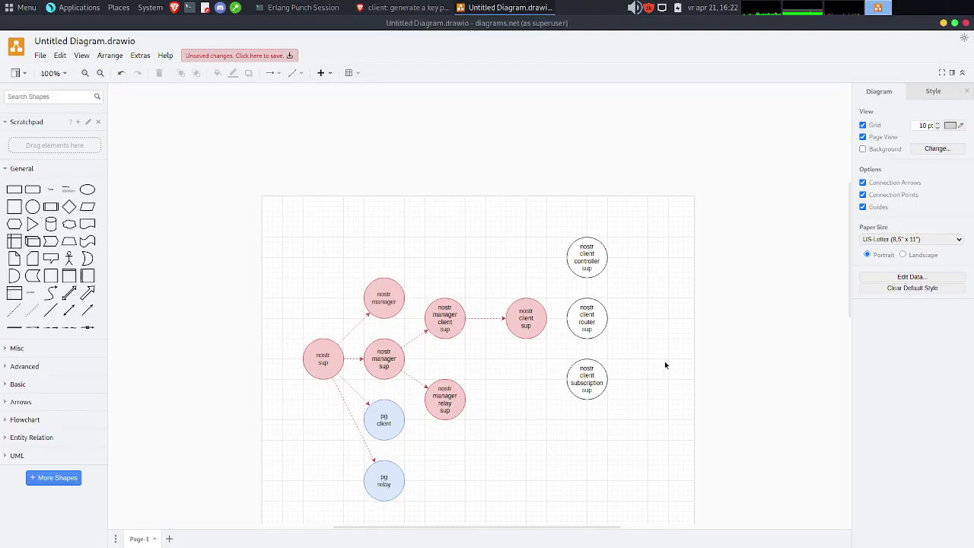
left_click_drag(587, 380, 581, 192)
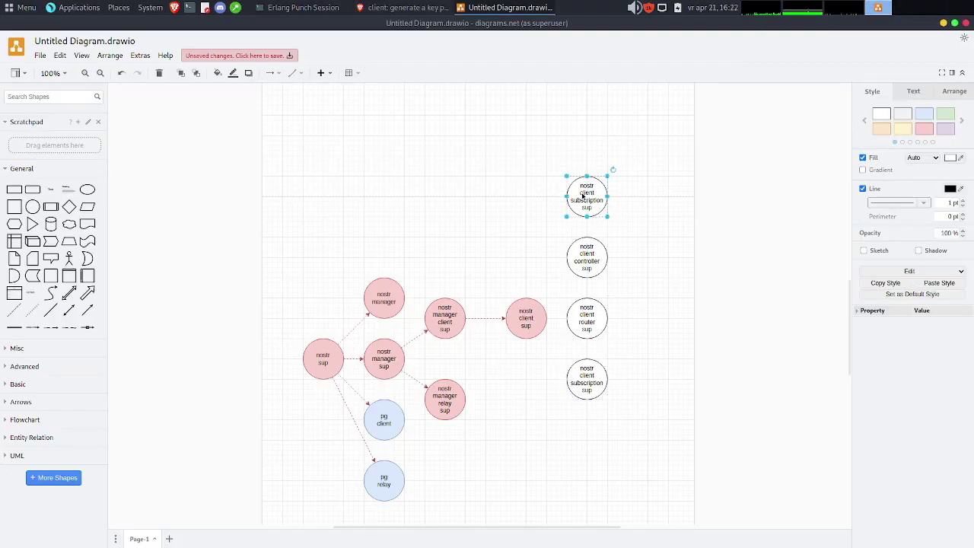
key("alt+Tab")
key("alt+Tab")
double_click(591, 205)
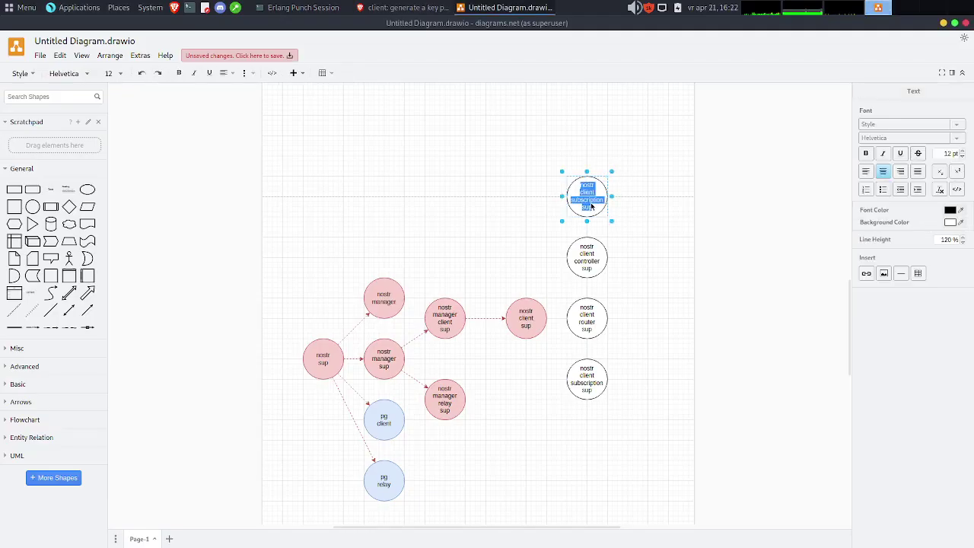
double_click(594, 201)
type("connection")
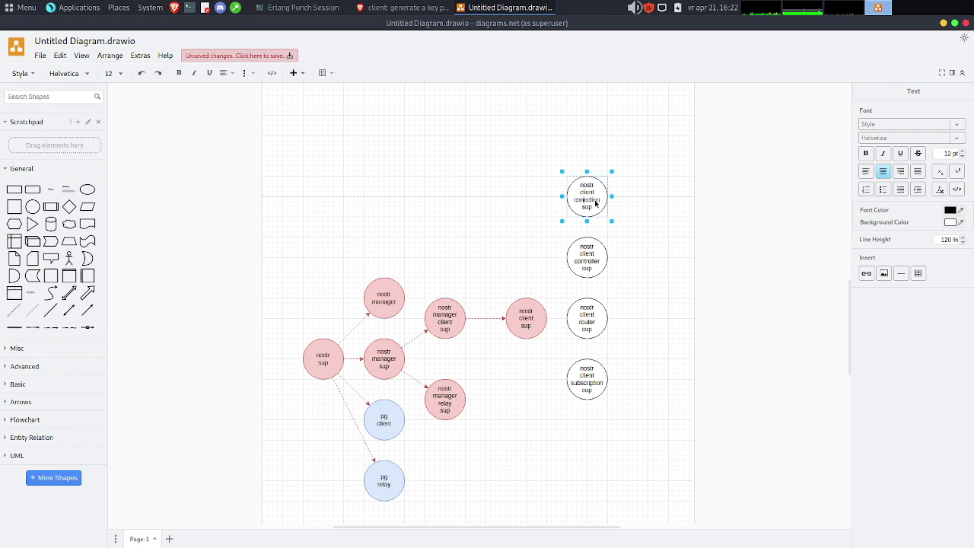
Check the remaining children in the source, then duplicate the subscription circle below itself as "nostr client contacts sup".
key("alt+Tab")
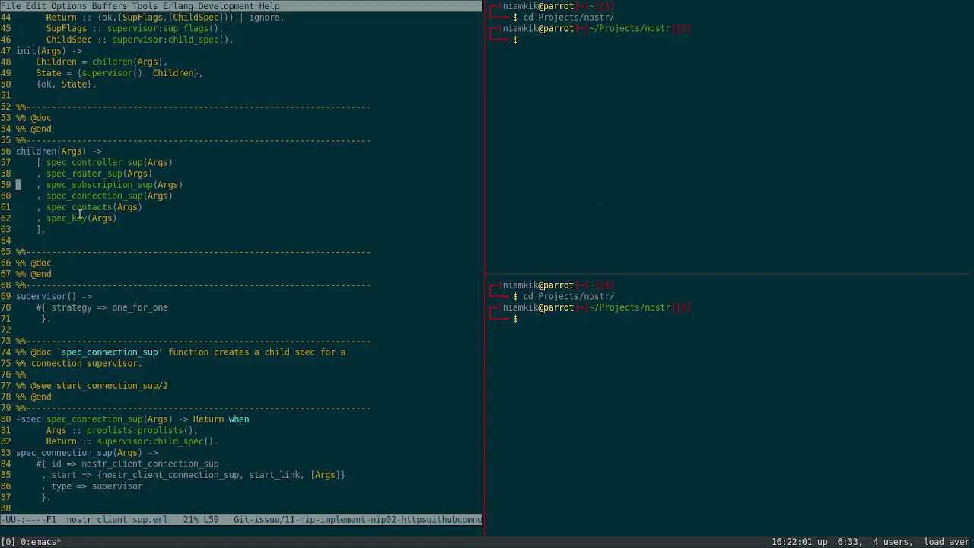
key("alt+Tab")
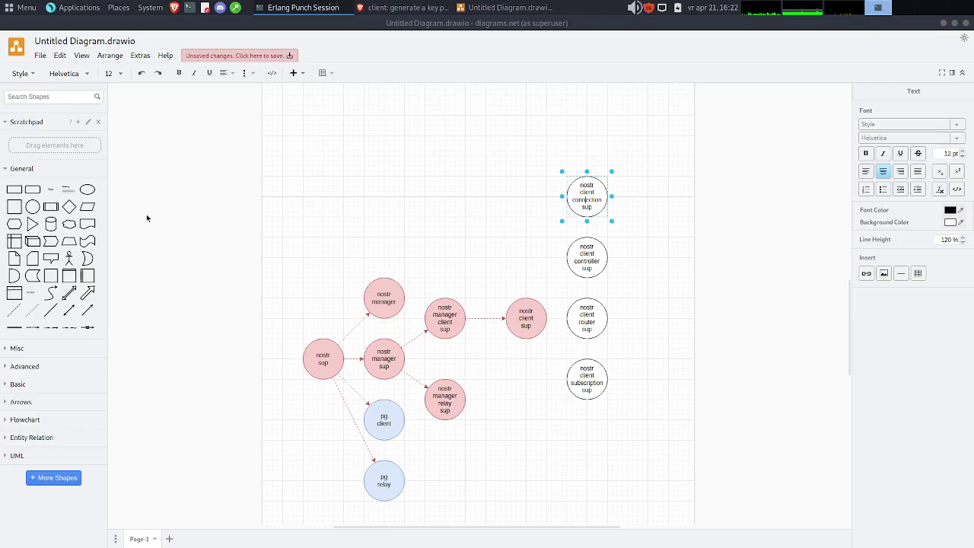
left_click(638, 297)
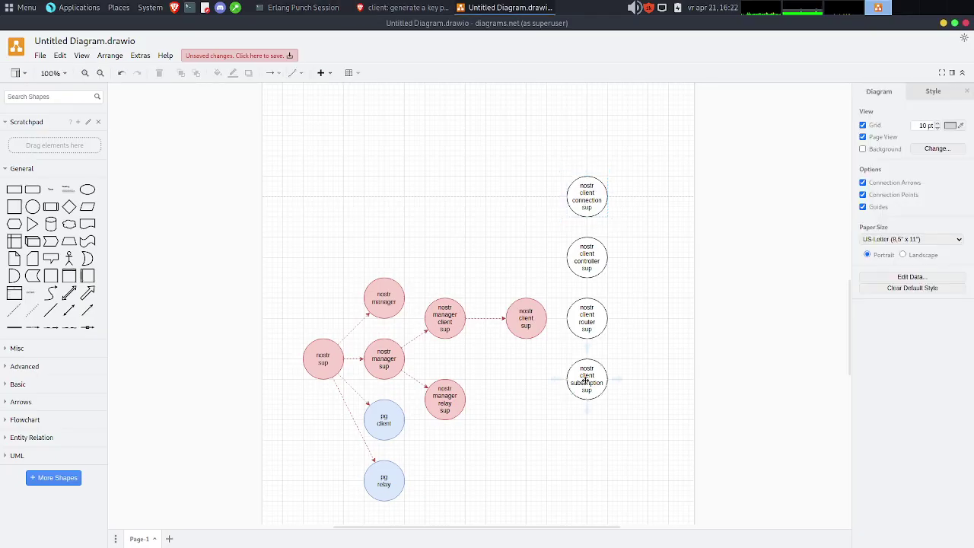
left_click_drag(591, 378, 590, 441)
double_click(587, 449)
double_click(588, 444)
type("contro")
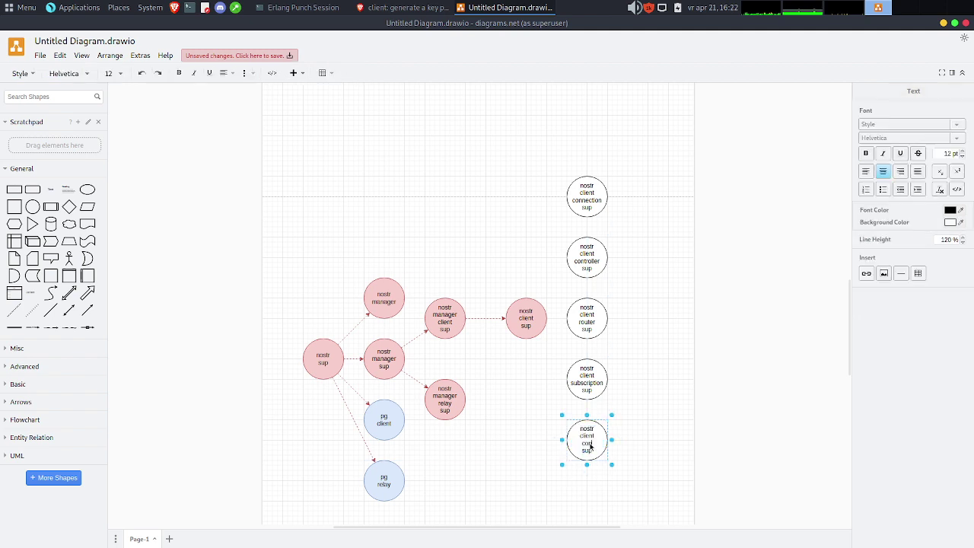
left_click(662, 437)
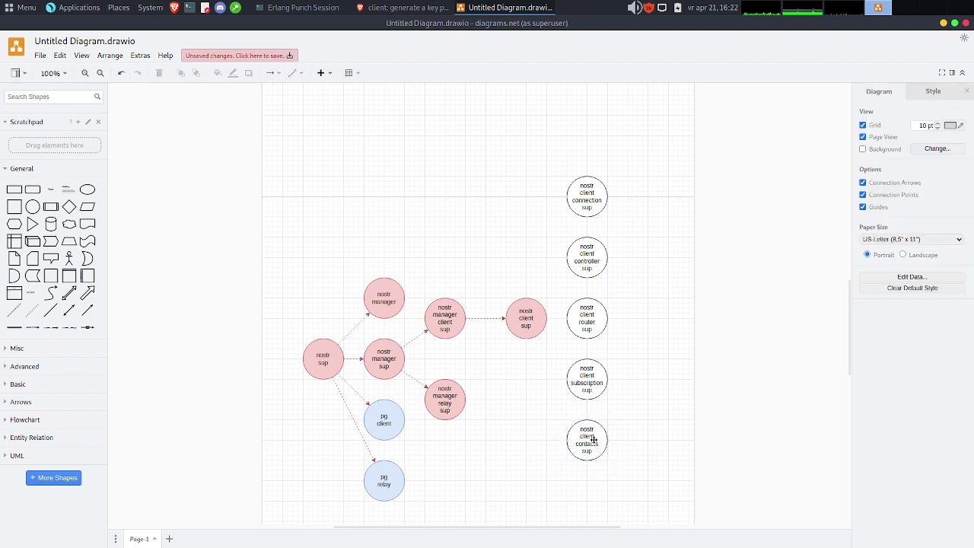
Duplicate the contacts circle directly below it and relabel the copy "nostr client key".
left_click(593, 440)
left_click_drag(593, 439, 587, 503)
double_click(587, 506)
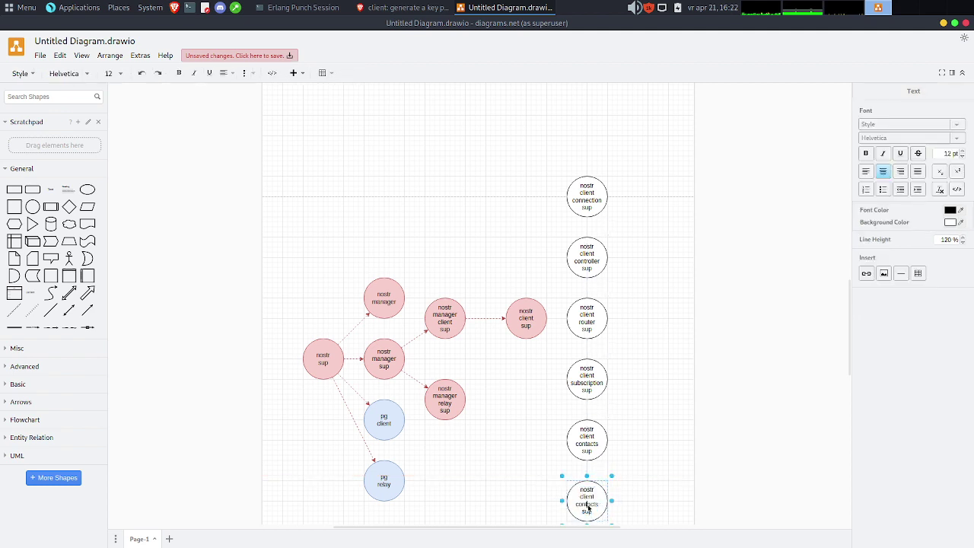
double_click(586, 505)
type("key")
left_click(595, 520)
scroll(587, 511, "down", 1)
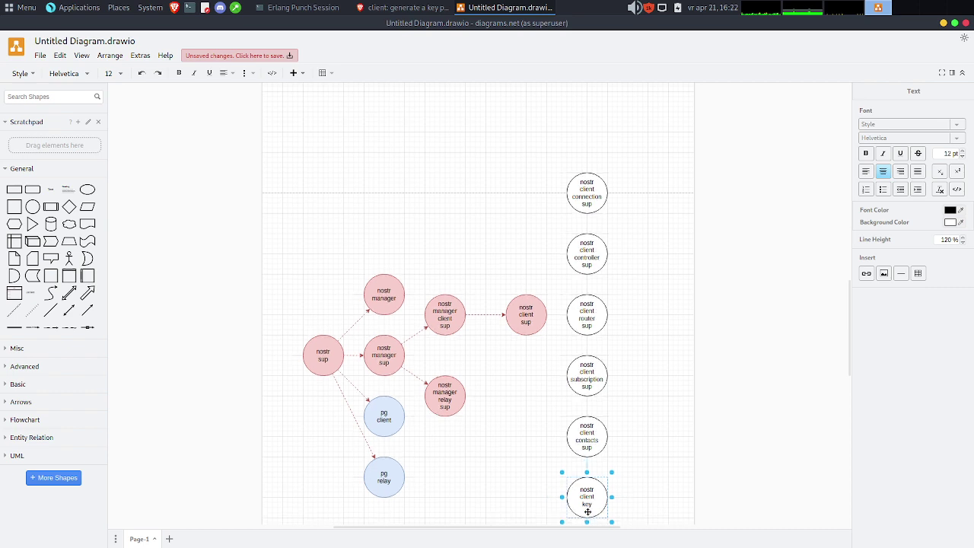
Apply the light red style to the five new client sup circles and the light blue style to "nostr client key".
left_click_drag(636, 152, 548, 477)
left_click(920, 131)
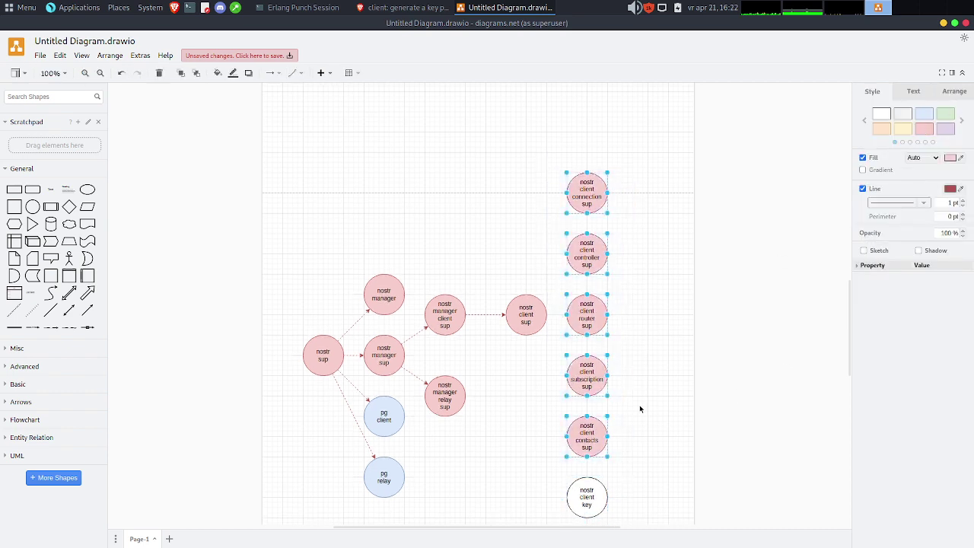
left_click(639, 408)
left_click(586, 504)
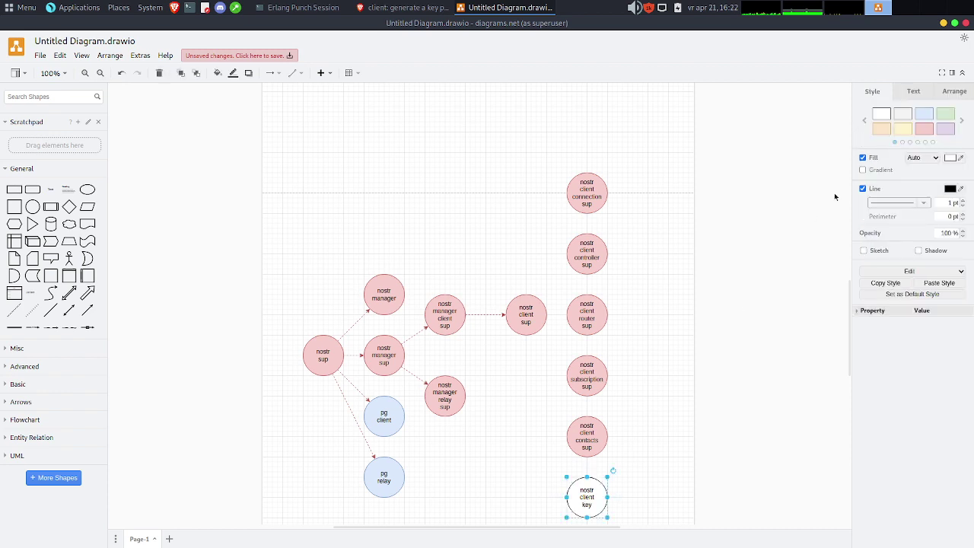
left_click(920, 116)
left_click(687, 391)
Draw dashed red arrows from "nostr client sup" to the key, contacts, subscription, router, controller and connection circles.
left_click_drag(525, 344, 580, 493)
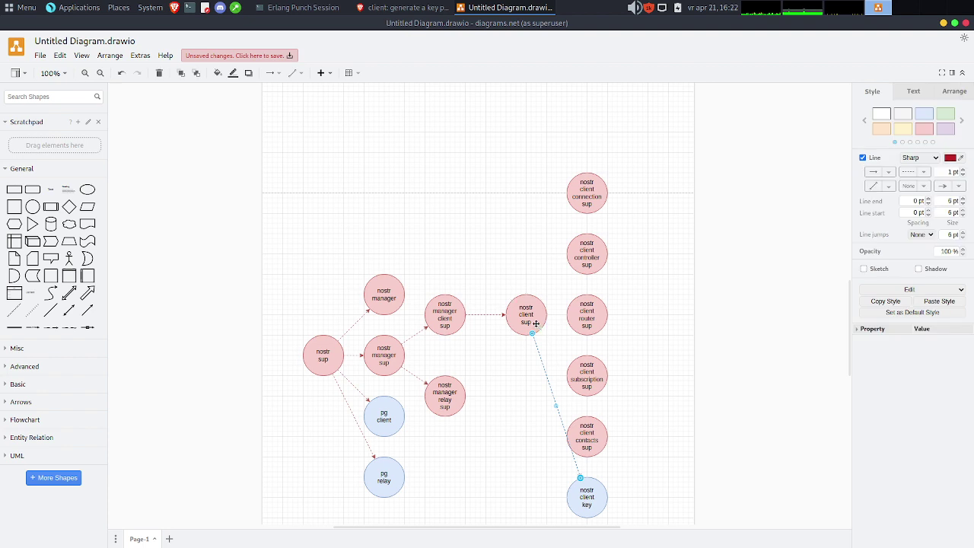
left_click_drag(526, 345, 580, 432)
left_click_drag(556, 315, 579, 354)
left_click_drag(555, 314, 582, 314)
left_click_drag(525, 280, 577, 260)
left_click_drag(526, 284, 588, 207)
left_click(656, 223)
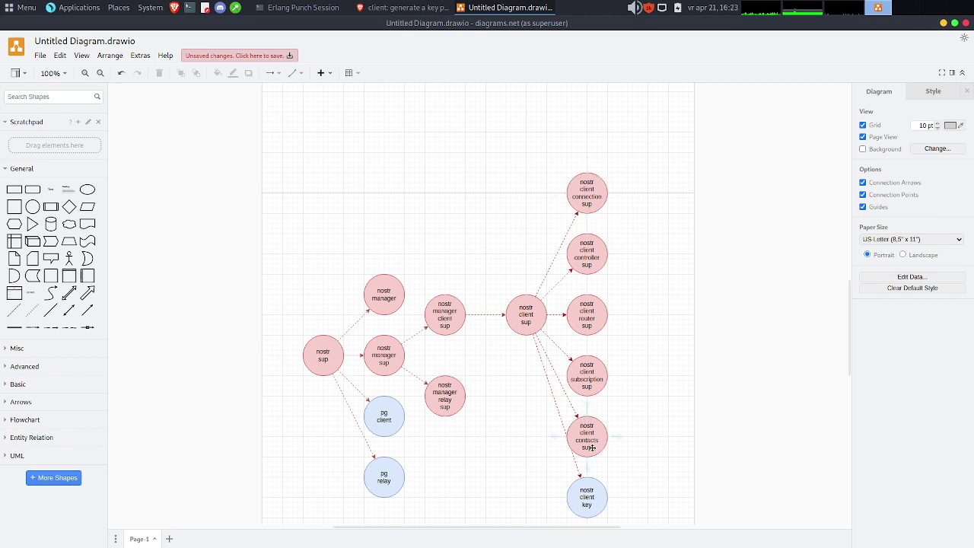
Add a light blue circle to the right of "nostr client connection sup", joined to it by a dashed arrow.
left_click(593, 252)
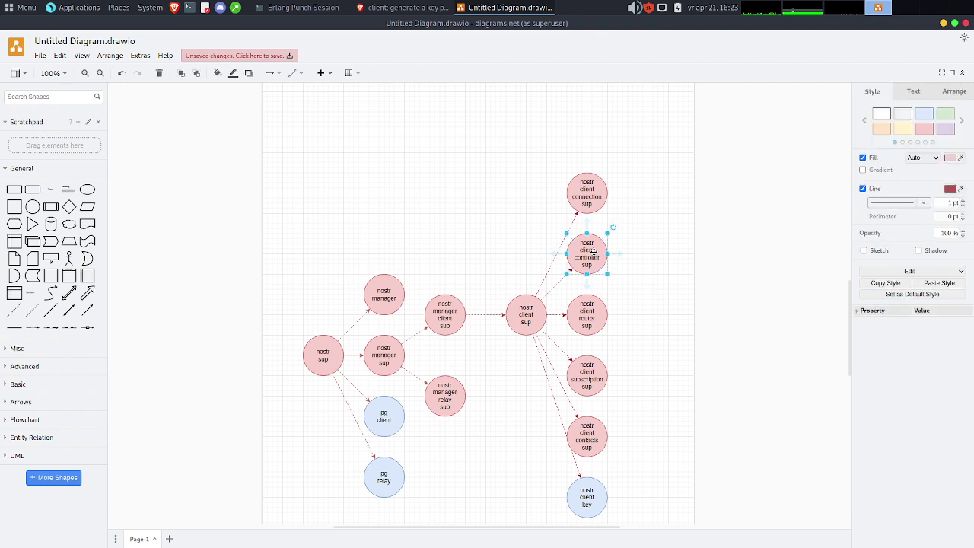
left_click(593, 182)
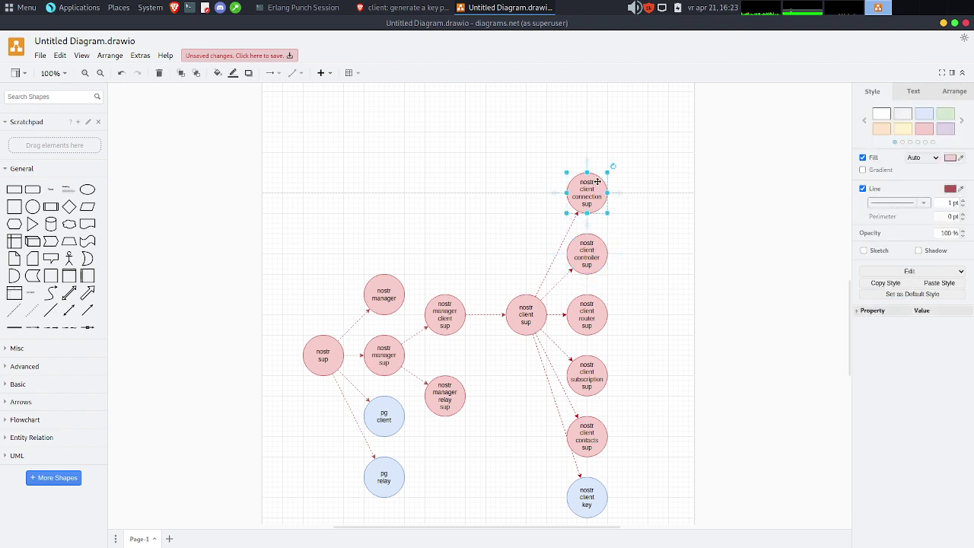
left_click(673, 190)
left_click(32, 206)
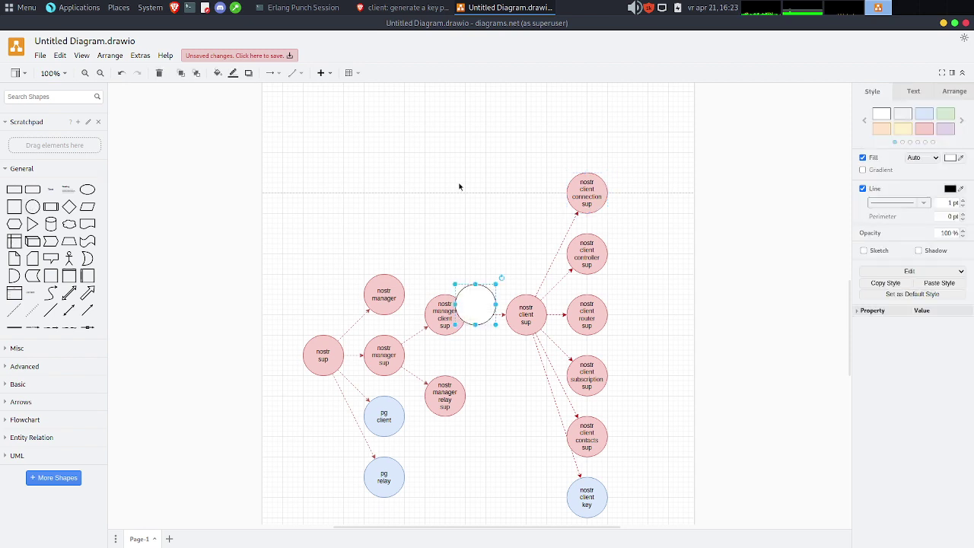
left_click_drag(476, 293, 648, 195)
key("Escape")
left_click(652, 198)
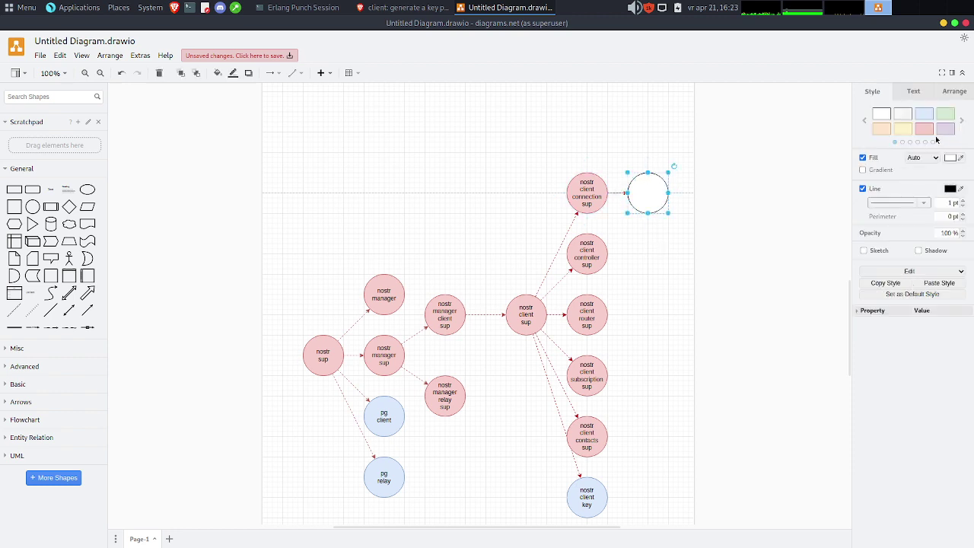
left_click(923, 114)
Switch to Emacs and open nostr_client_connection_sup.erl to check the children of the connection supervisor.
key("alt+Tab")
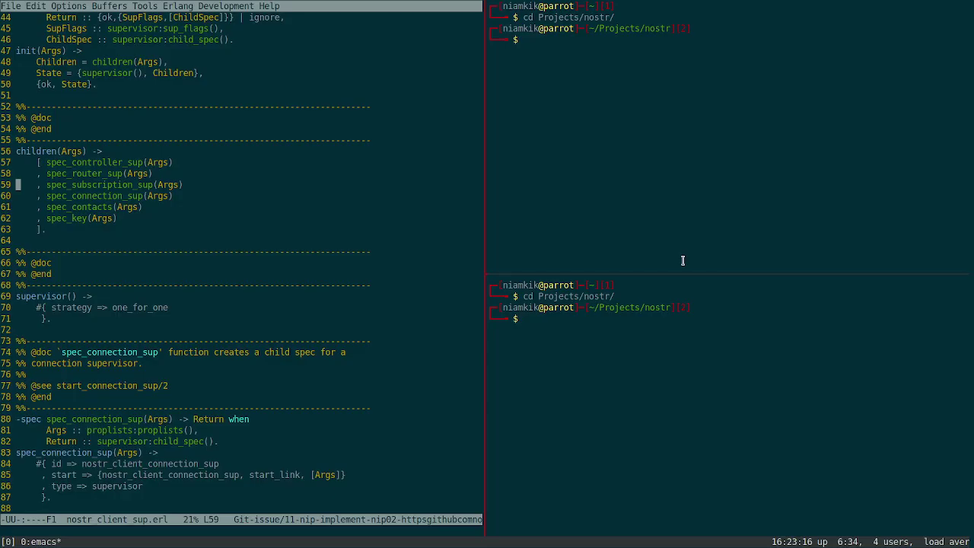
key("ctrl+x")
key("ctrl+f")
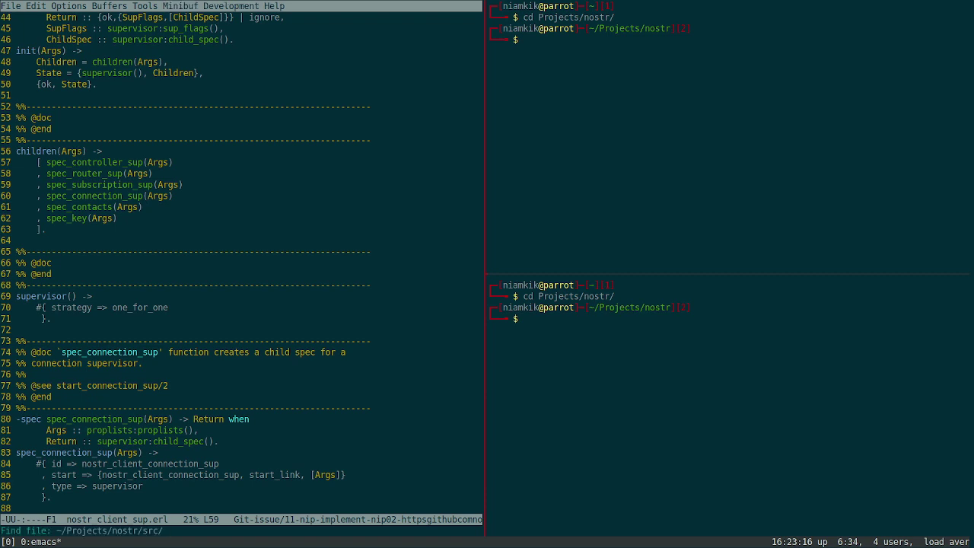
type("nostr_client_connection_sup.erl")
key("Return")
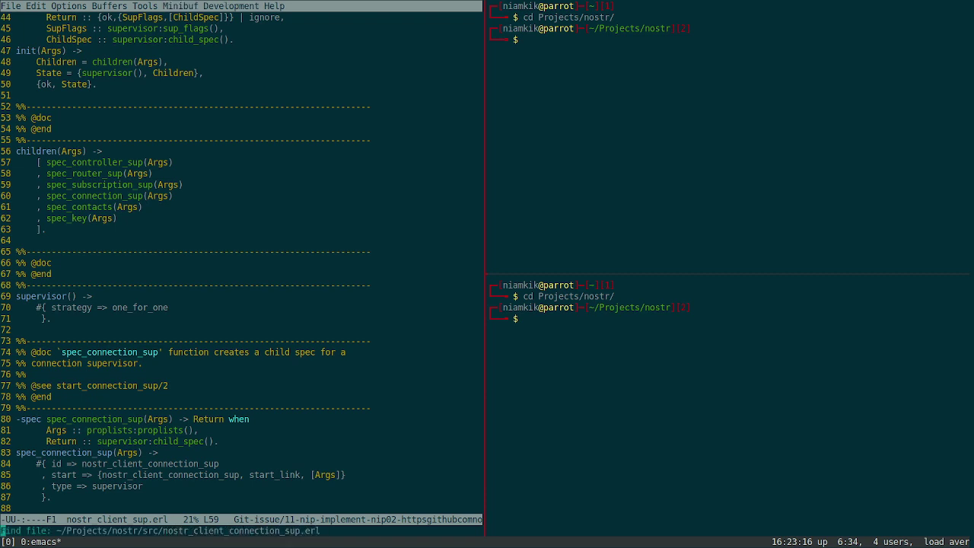
key("ctrl+v")
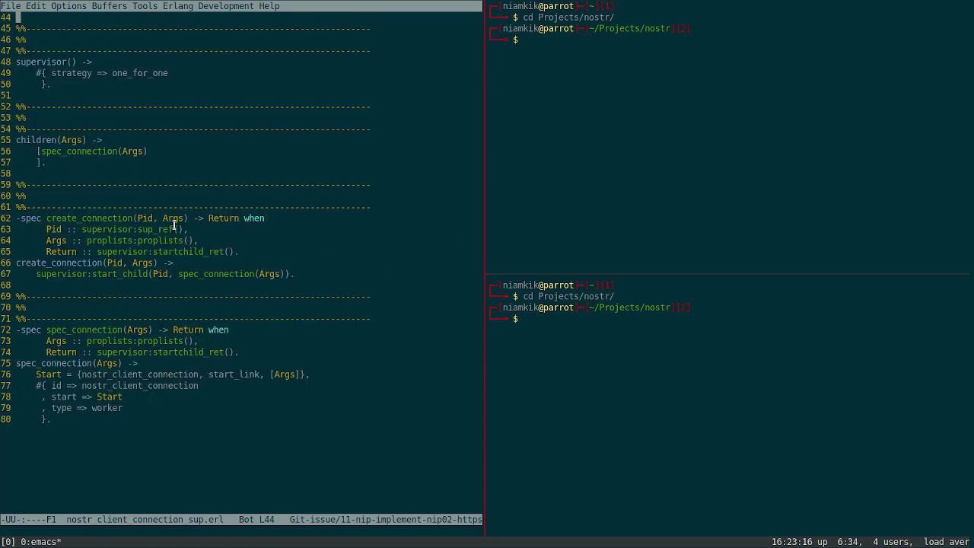
Return to the diagram and label the new light blue circle "nostr client connection".
key("alt+Tab")
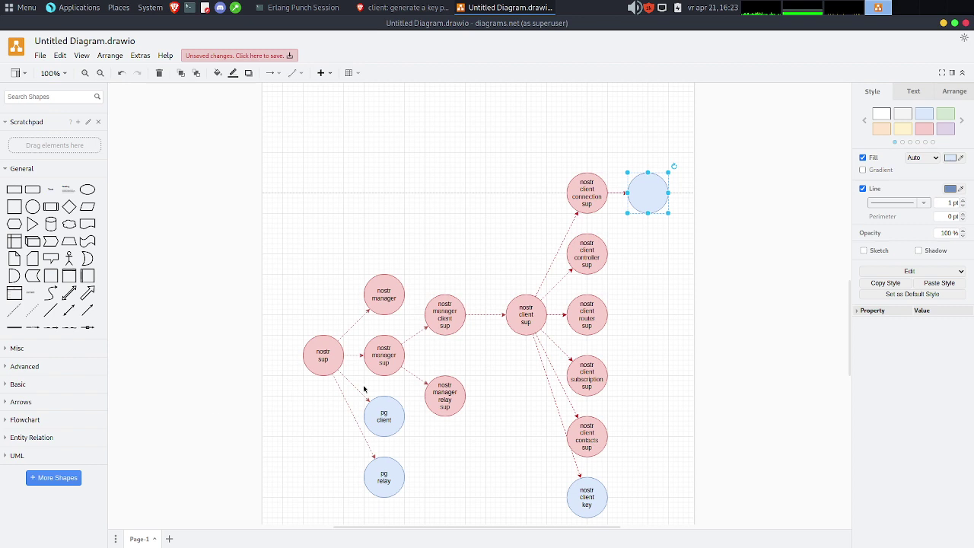
double_click(644, 195)
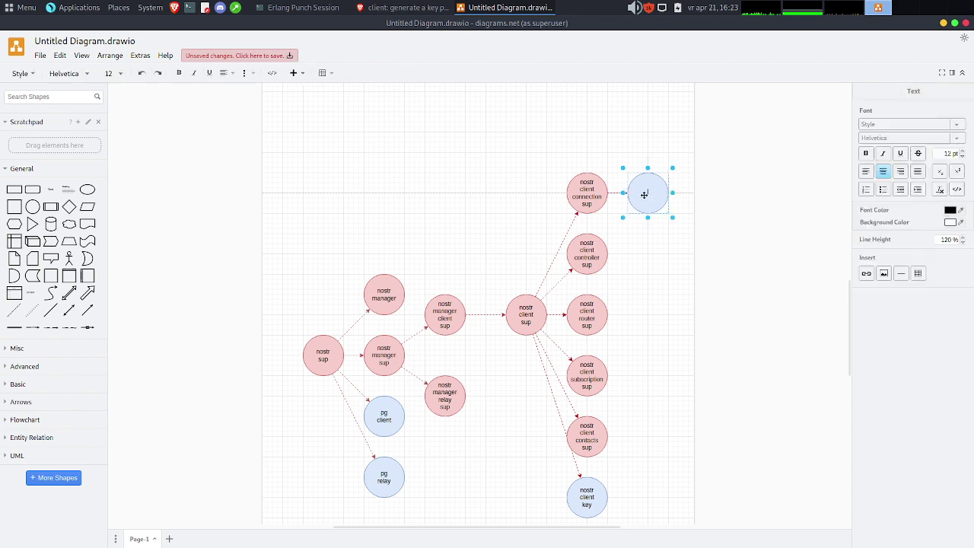
type("nostr ")
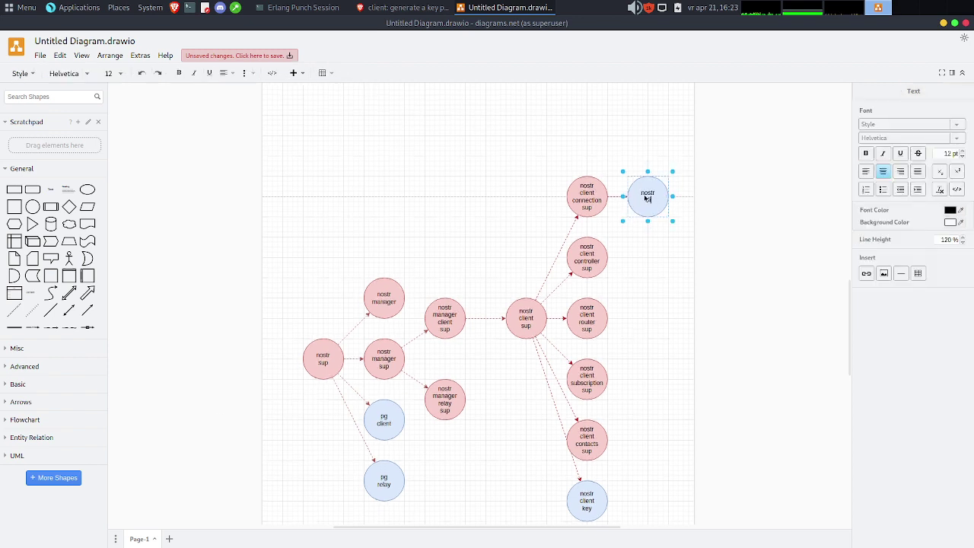
type("client")
key("Return")
type("connection")
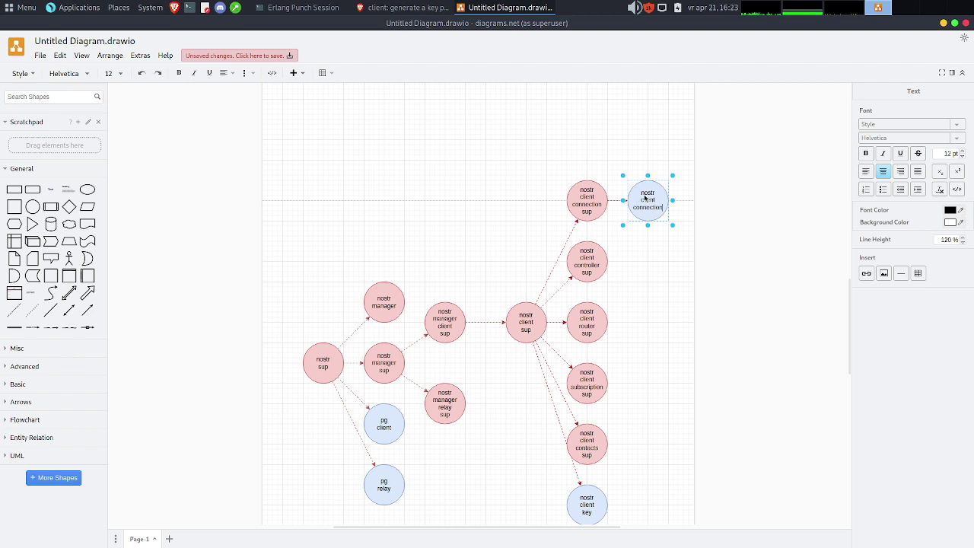
left_click(670, 302)
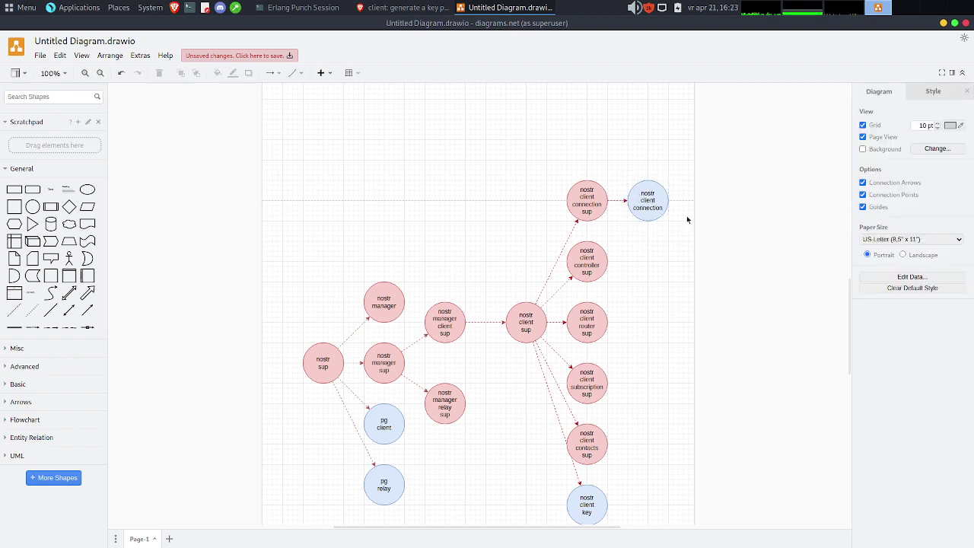
Add a cloud shape to the right of "nostr client connection", draw an arrow towards it and label the cloud "relay nostr".
left_click(69, 224)
left_click_drag(483, 303, 787, 207)
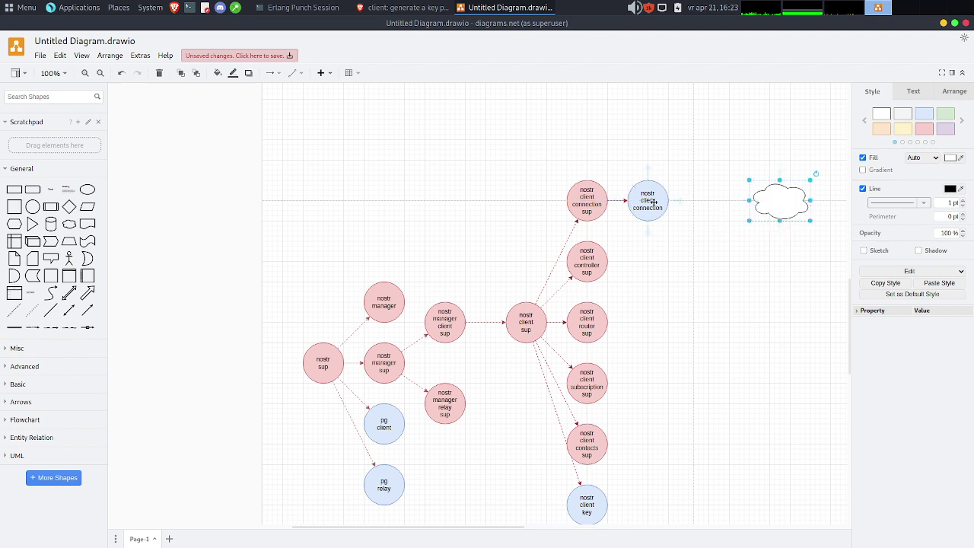
left_click_drag(679, 200, 761, 200)
double_click(780, 202)
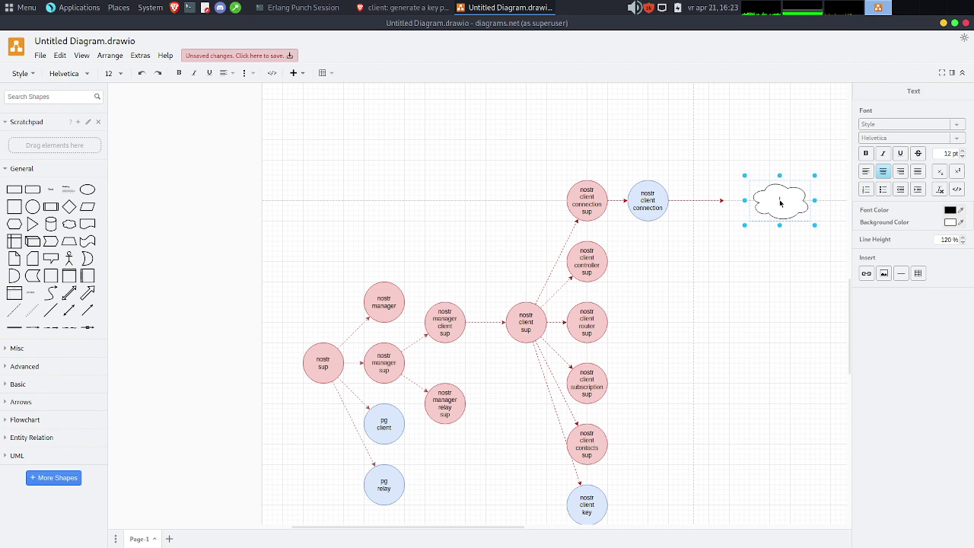
type("relay nostr")
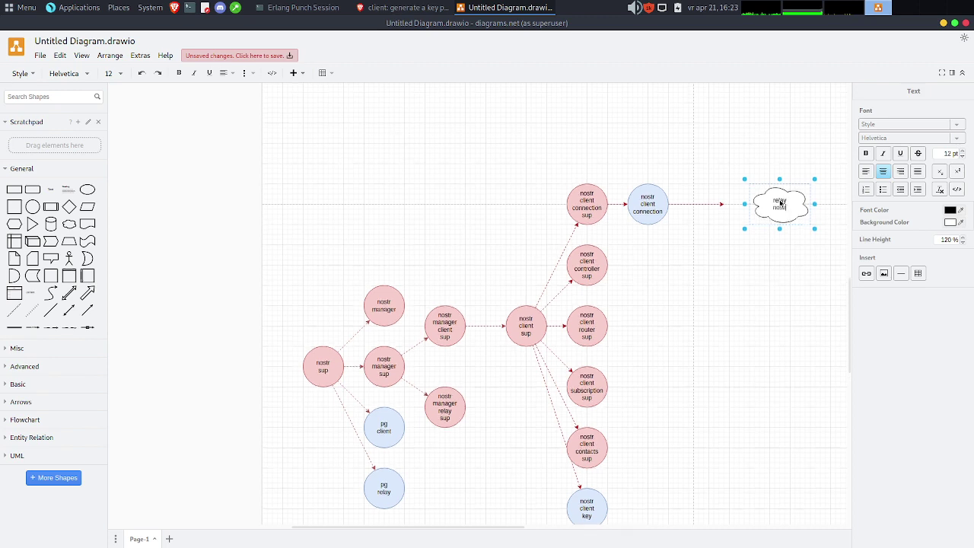
left_click(640, 273)
Delete the unattached arrow before the cloud and move the "nostr client connection" circle further right, level with its supervisor.
left_click(713, 204)
key("Delete")
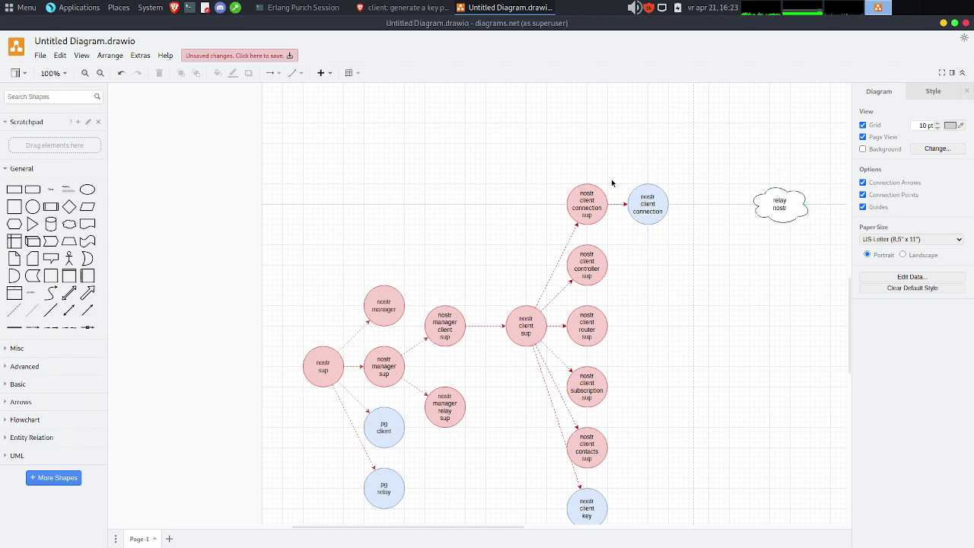
scroll(486, 222, "down", 1)
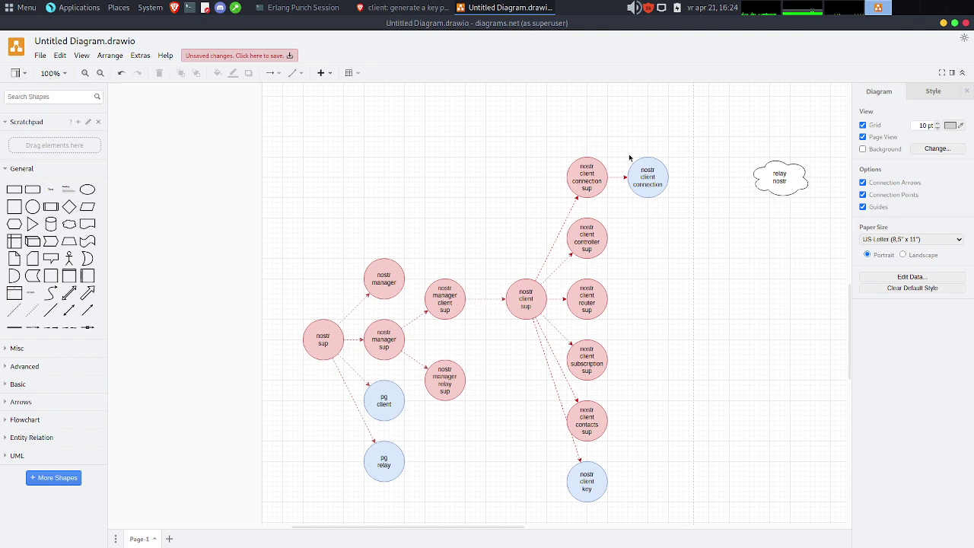
left_click(657, 183)
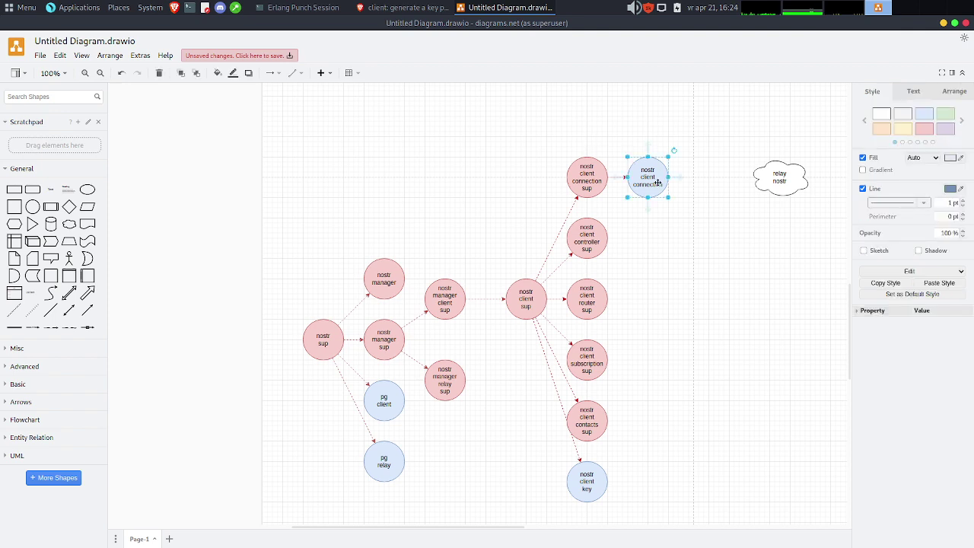
left_click_drag(648, 178, 687, 175)
left_click(701, 295)
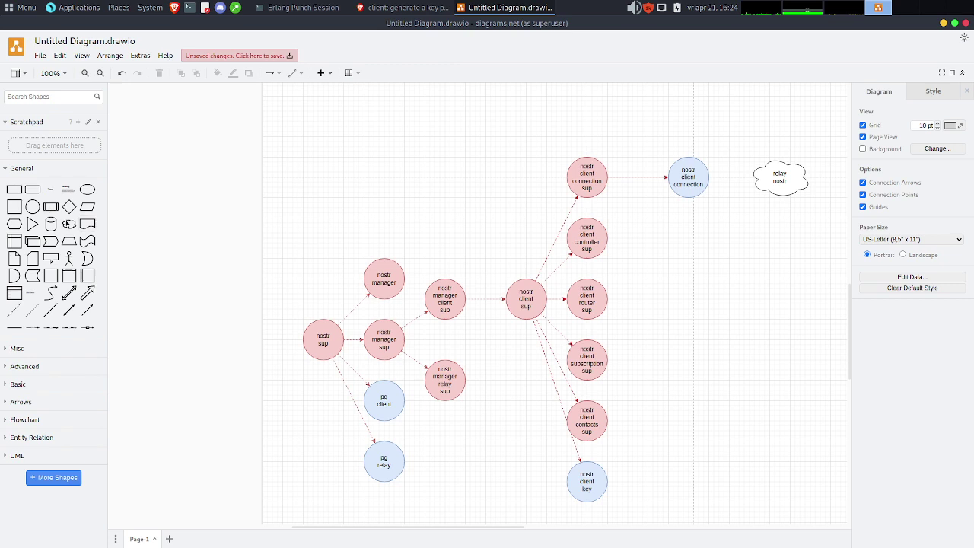
Add a circle below "nostr client connection", level with "nostr client router sup", and draw a dashed red arrow to it from that supervisor.
mouse_move(27, 209)
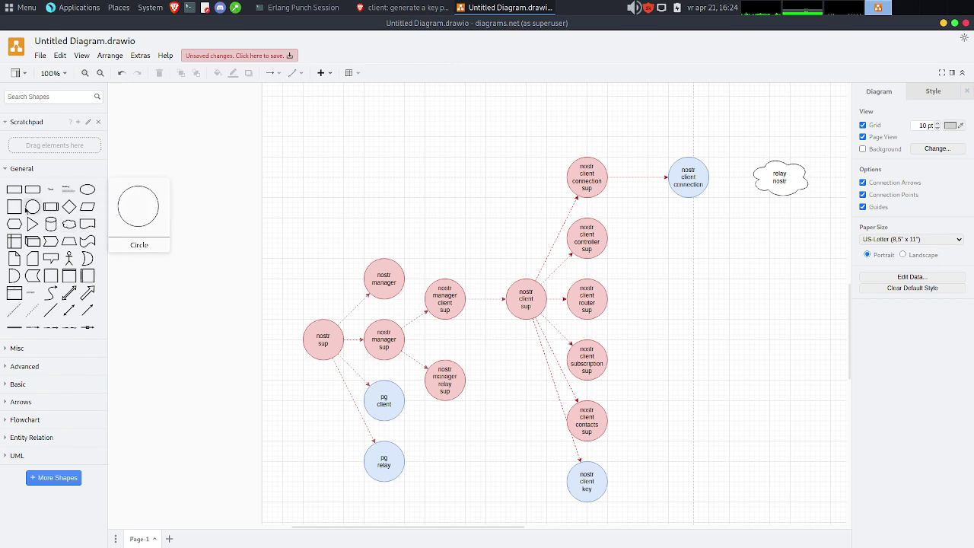
left_click(26, 210)
left_click_drag(476, 298, 687, 300)
left_click(608, 317)
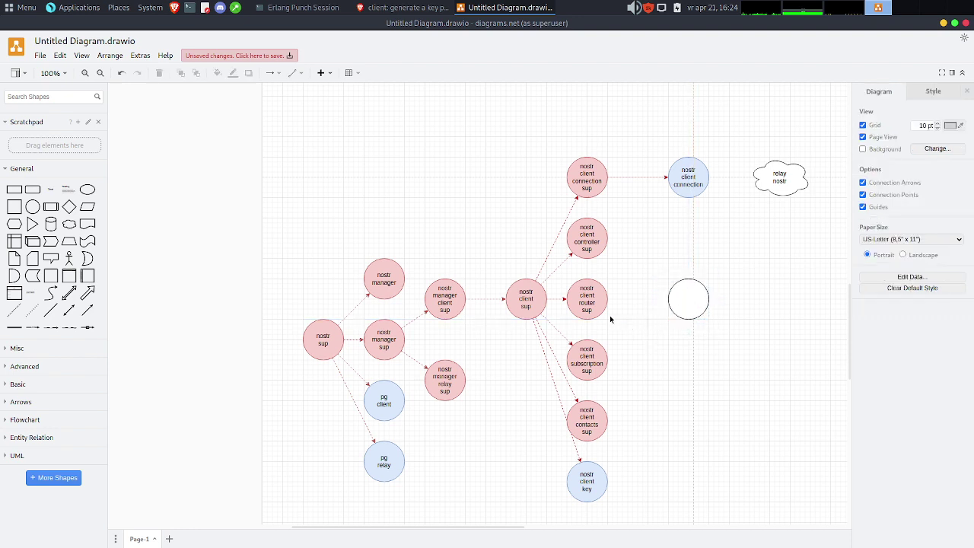
left_click_drag(603, 297, 685, 293)
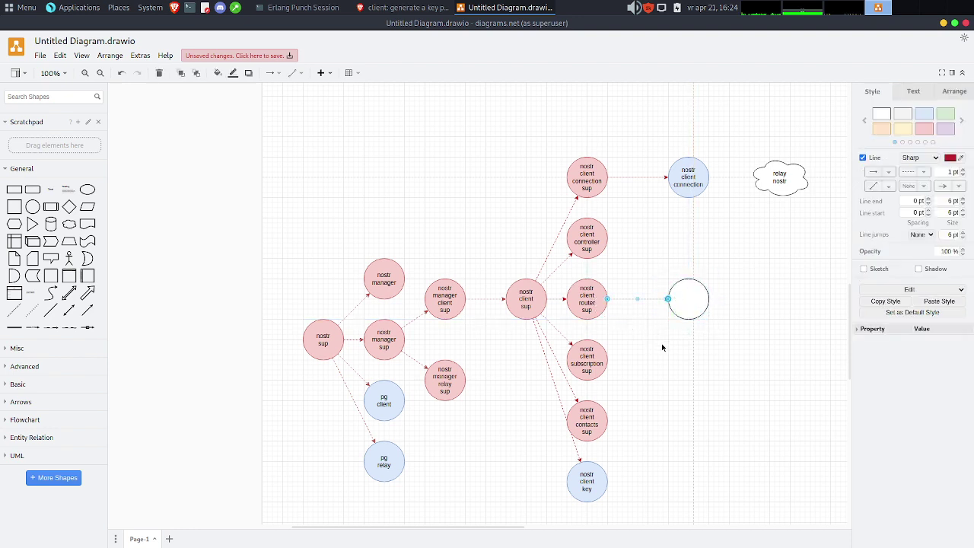
left_click(663, 343)
Label the new circle "nostr client router" and apply the light blue style to it.
double_click(685, 296)
type("nostr")
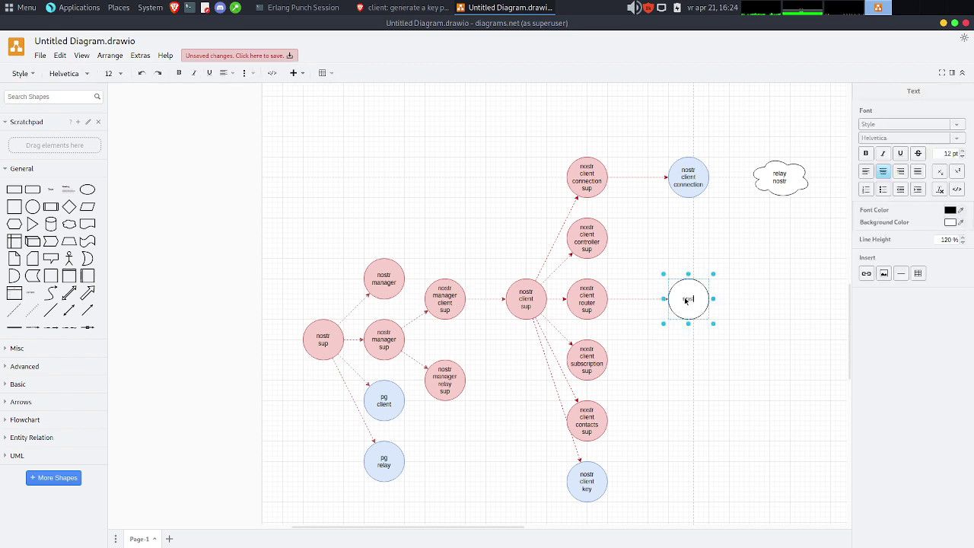
key("Return")
type("client")
key("Return")
type("router")
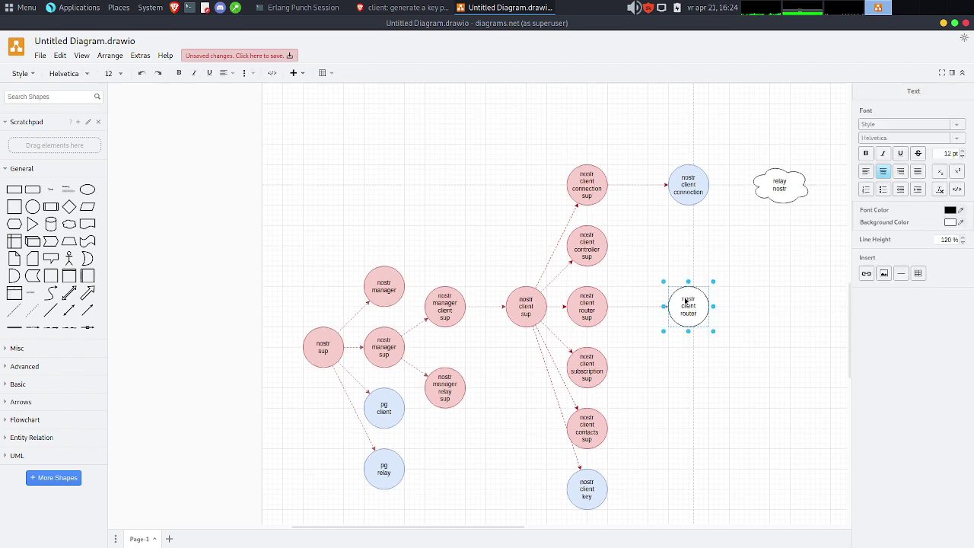
left_click(705, 305)
left_click(693, 307)
left_click(924, 115)
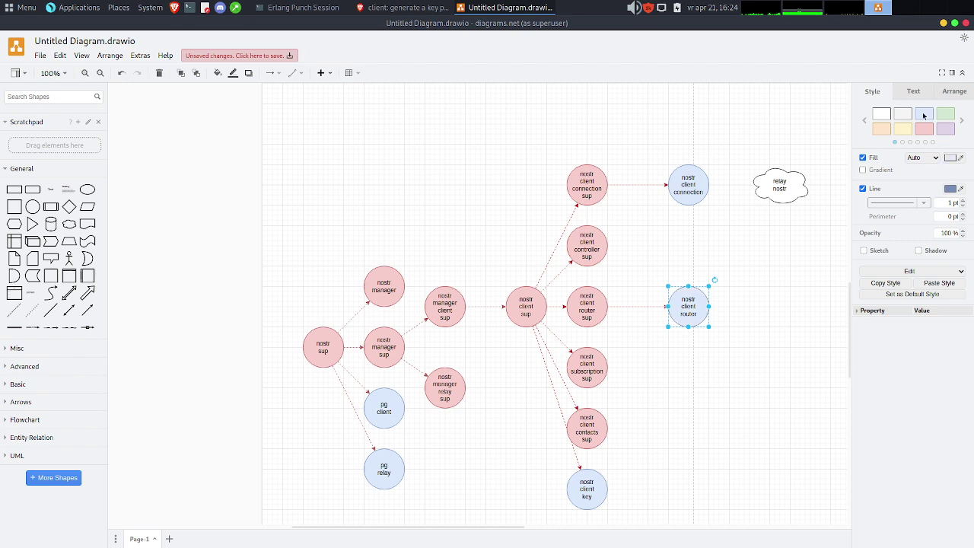
left_click(702, 358)
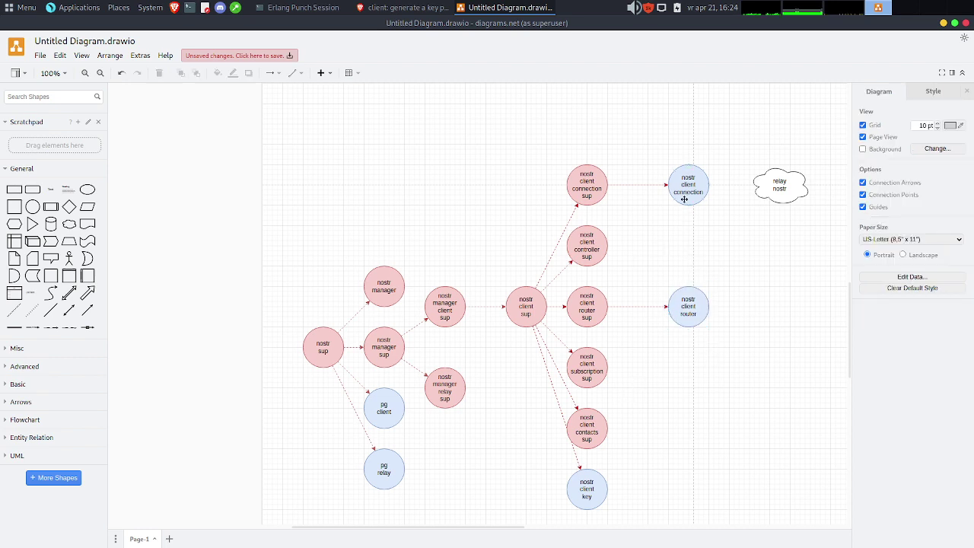
Add a circle below "nostr client router", level with the subscription supervisor, and label it "nostr client subscription".
mouse_move(688, 184)
left_click(33, 206)
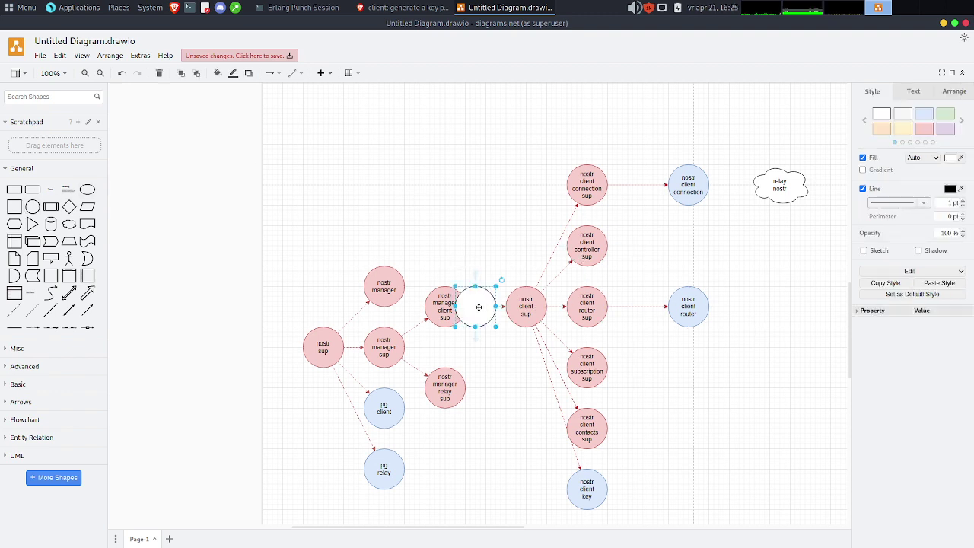
left_click_drag(477, 306, 689, 366)
double_click(690, 366)
type("nostr")
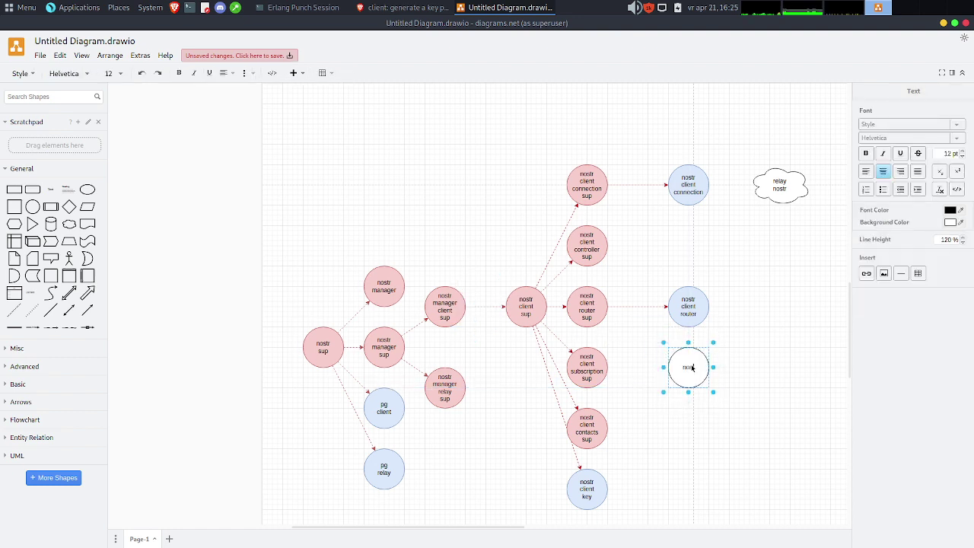
key("Return")
type("su")
key("BackSpace")
key("BackSpace")
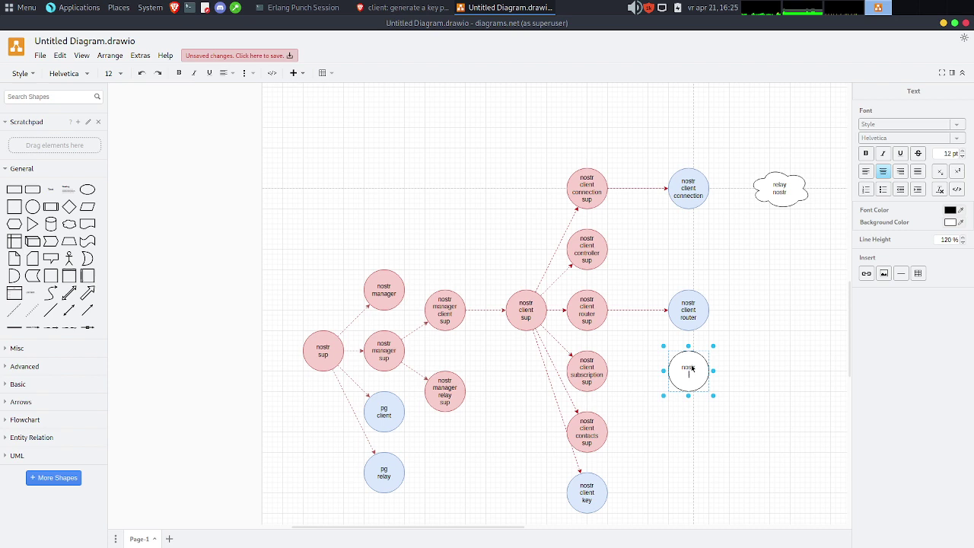
type("client")
key("Return")
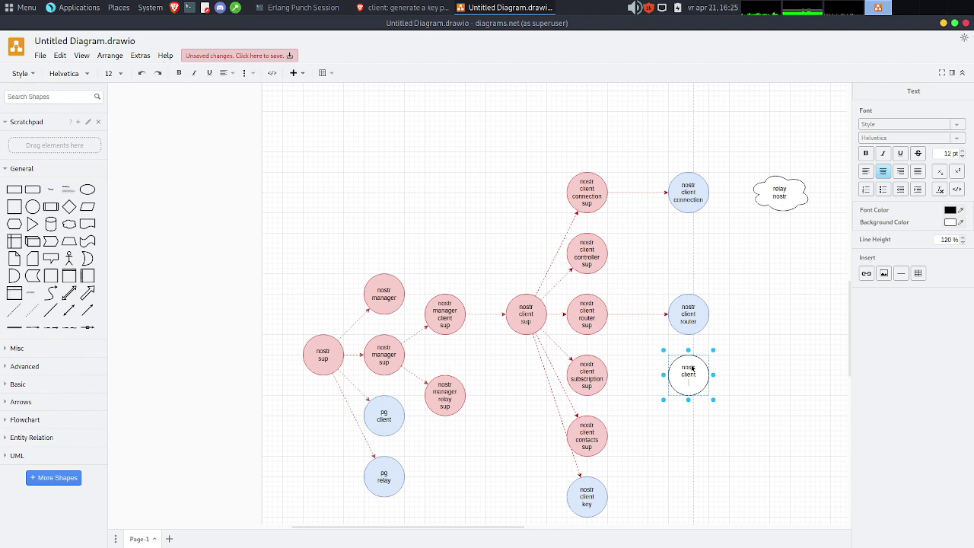
type("subscription")
left_click(768, 364)
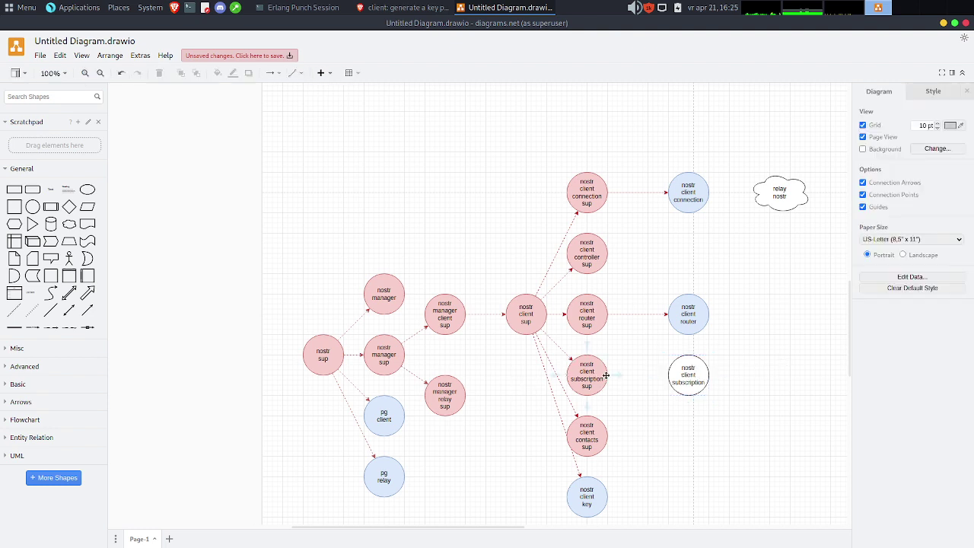
Draw a dashed red arrow from "nostr client subscription sup" to "nostr client subscription" and apply the light blue style to the new circle.
left_click(676, 376)
left_click(723, 379)
left_click(687, 375)
left_click(927, 113)
left_click(735, 358)
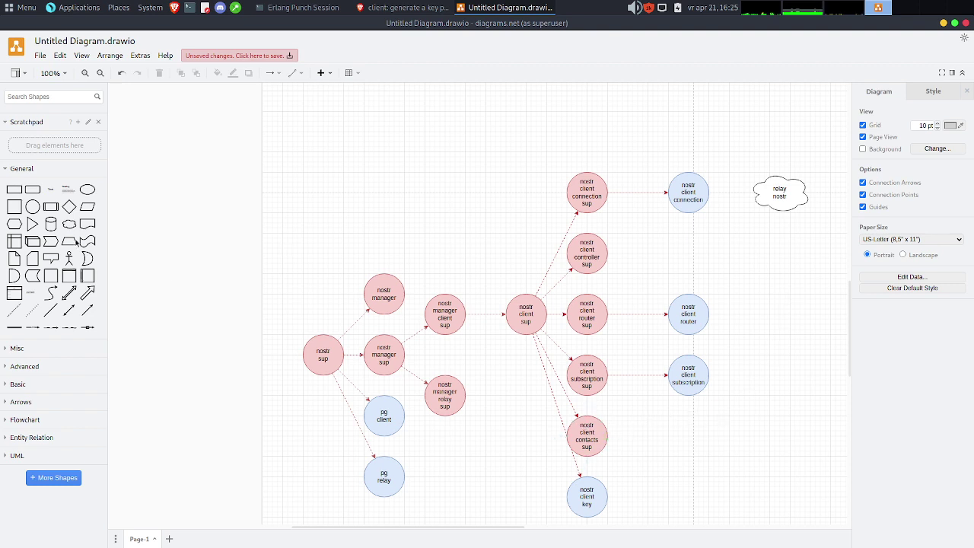
Add a circle below "nostr client subscription", level with "nostr client contacts sup", and draw a dashed red arrow to it from that supervisor.
left_click(32, 206)
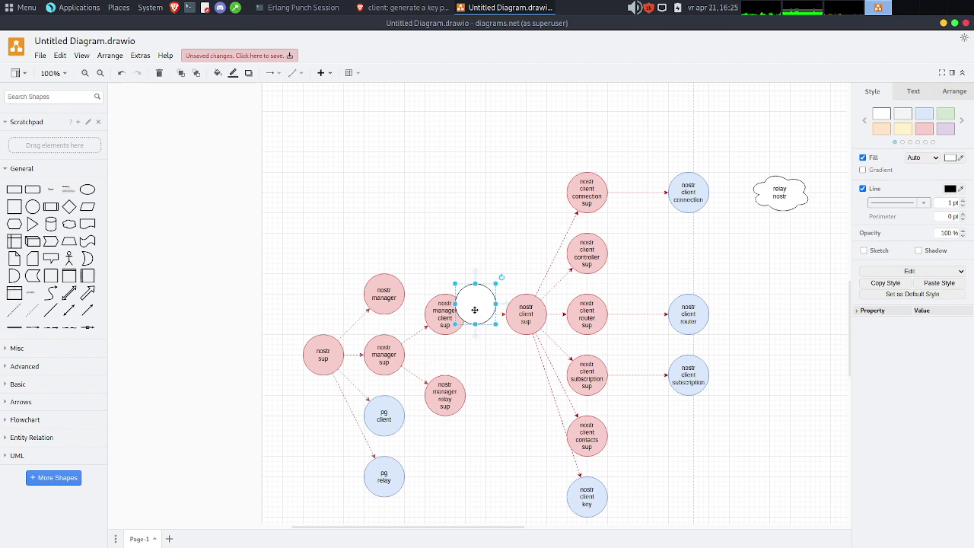
left_click_drag(475, 310, 682, 442)
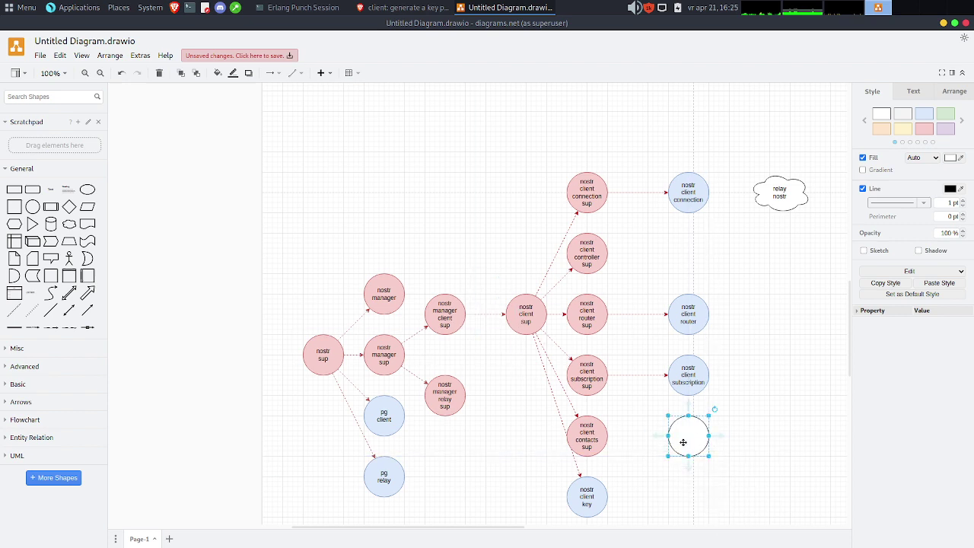
left_click_drag(616, 436, 680, 436)
left_click(646, 459)
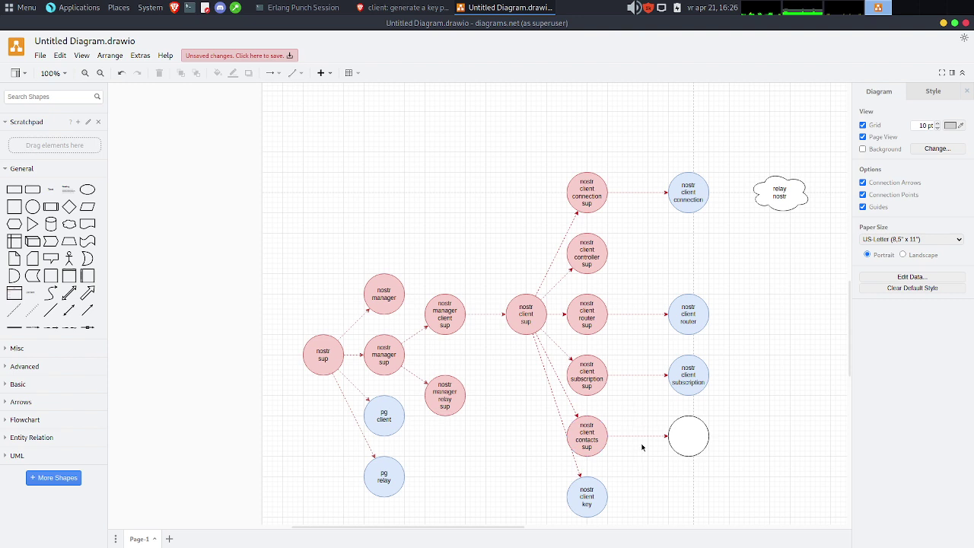
Label the new circle "nostr client contact" and apply the light blue style to it.
double_click(683, 442)
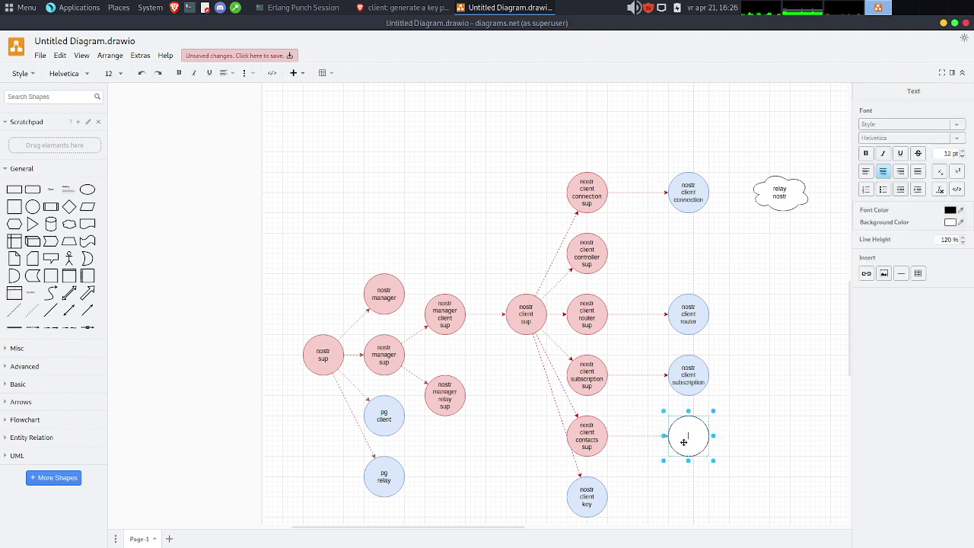
type("nostr")
key("Return")
type("client")
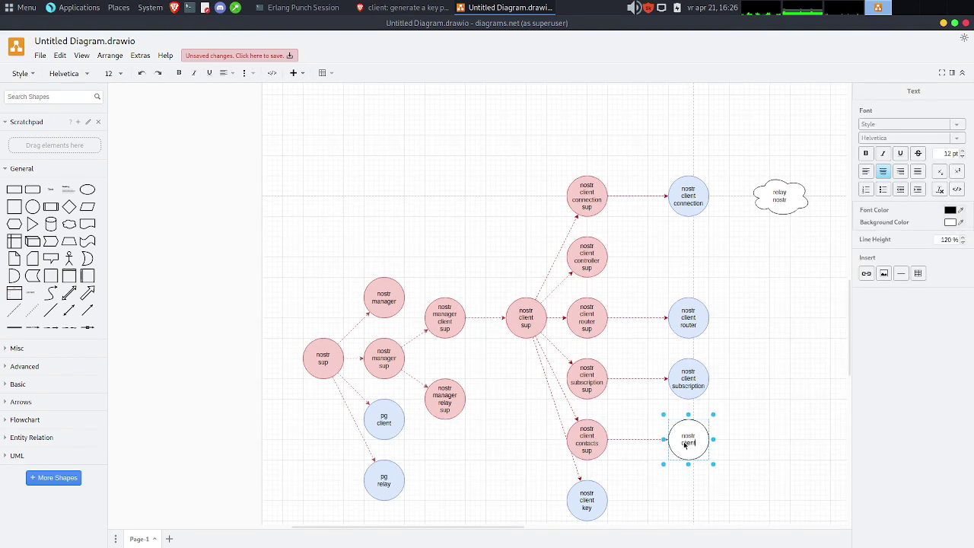
key("Return")
type("contact")
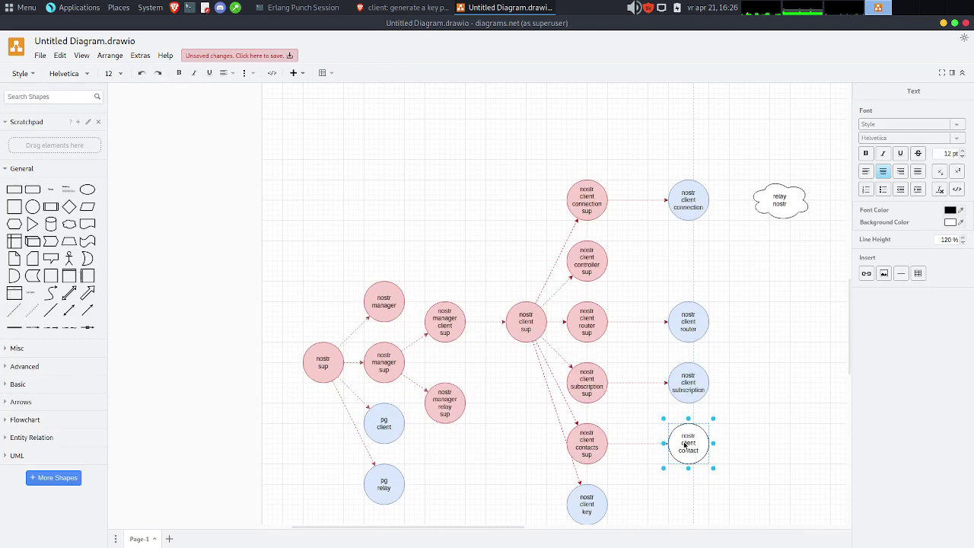
key("Escape")
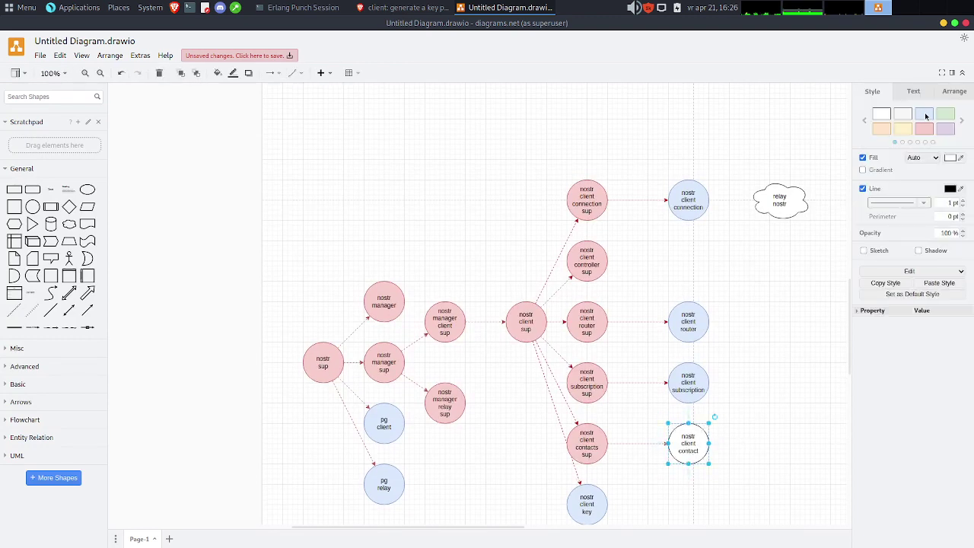
left_click(925, 114)
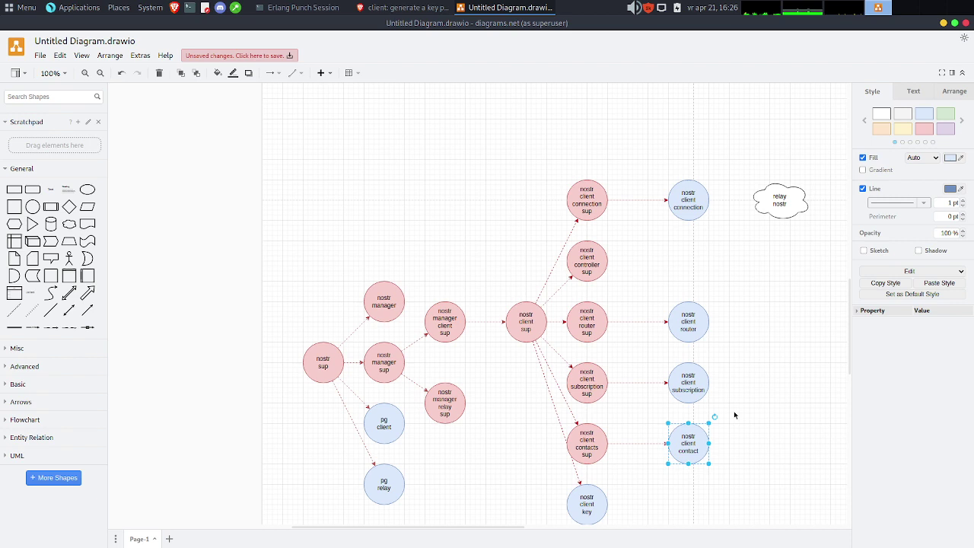
left_click(778, 332)
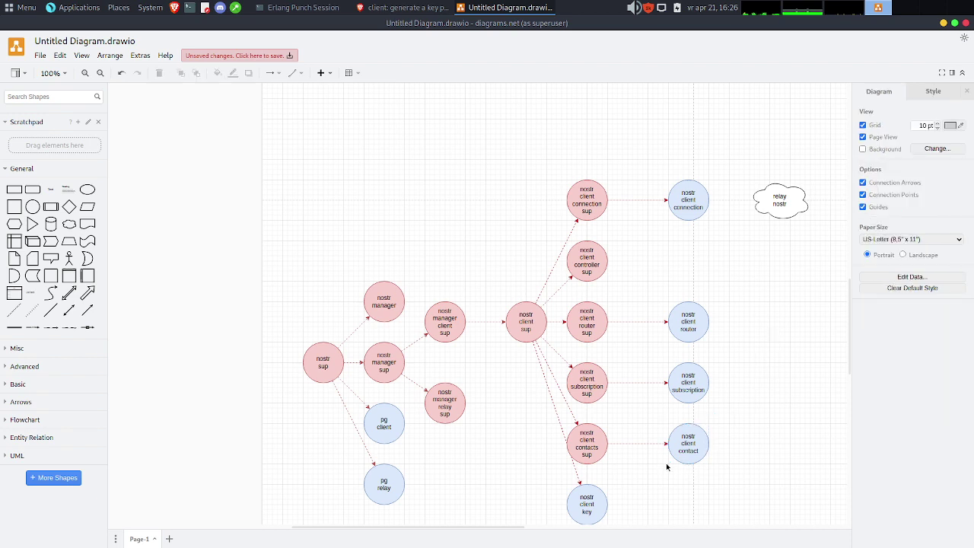
left_click_drag(743, 416, 540, 479)
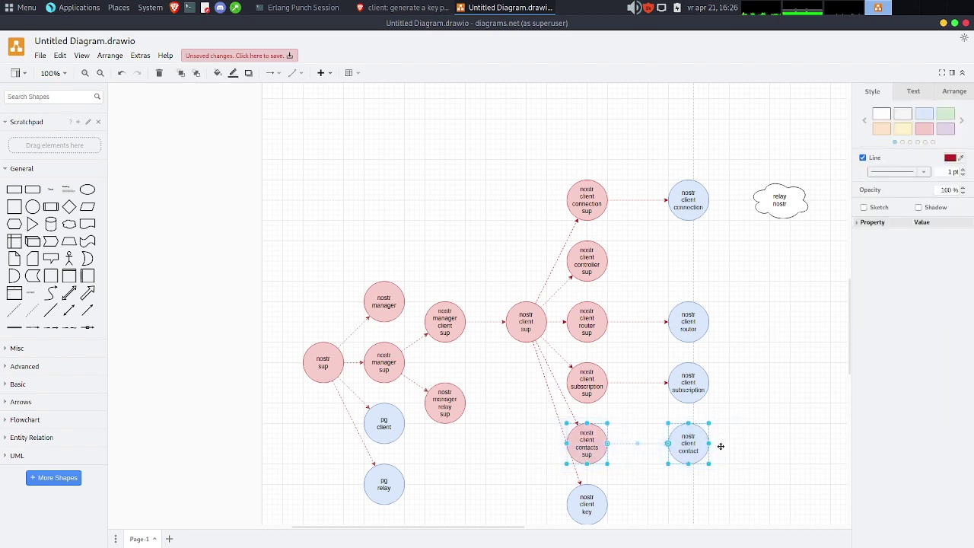
left_click(791, 436)
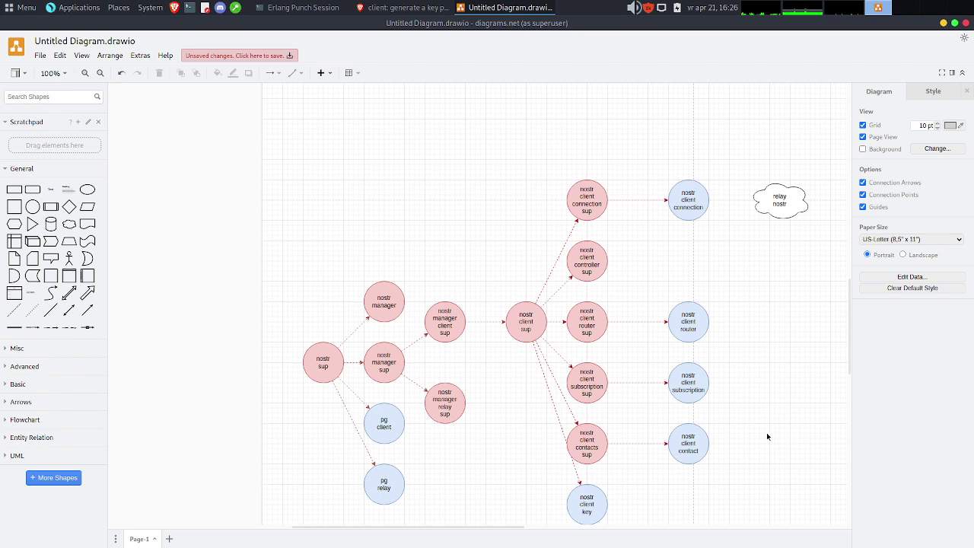
scroll(691, 472, "down", 2)
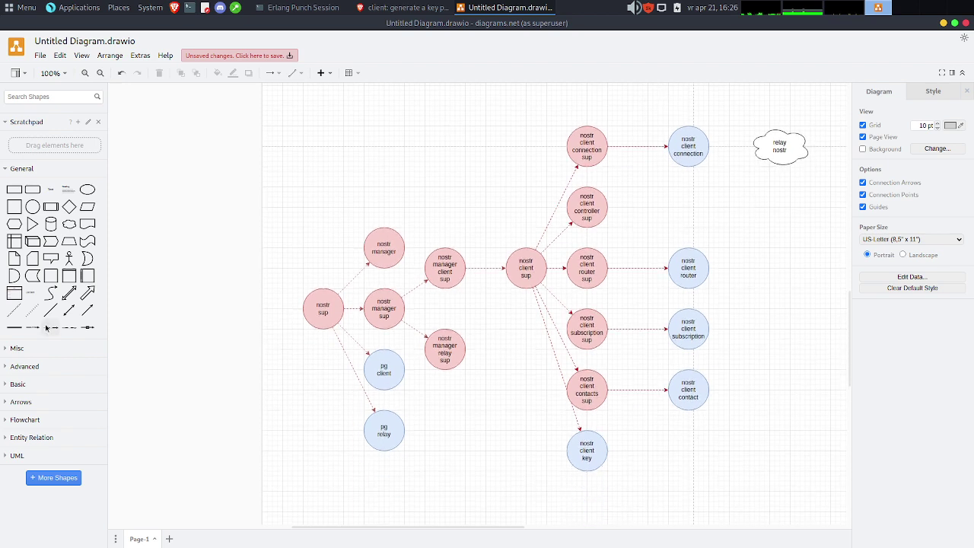
Draw an arrow from "nostr client router" to "nostr client connection" and give it a solid 2 pt line.
left_click(291, 73)
left_click(294, 116)
left_click(689, 166)
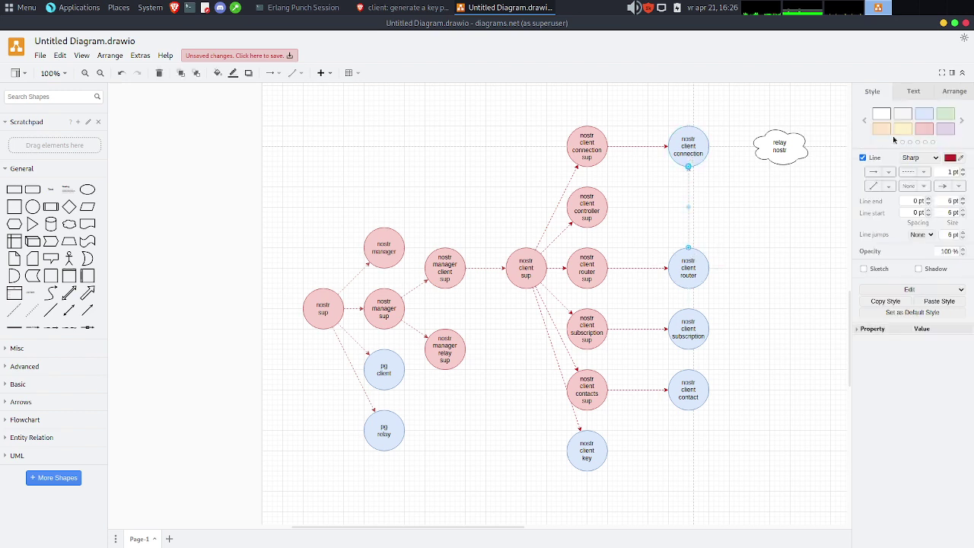
left_click(921, 175)
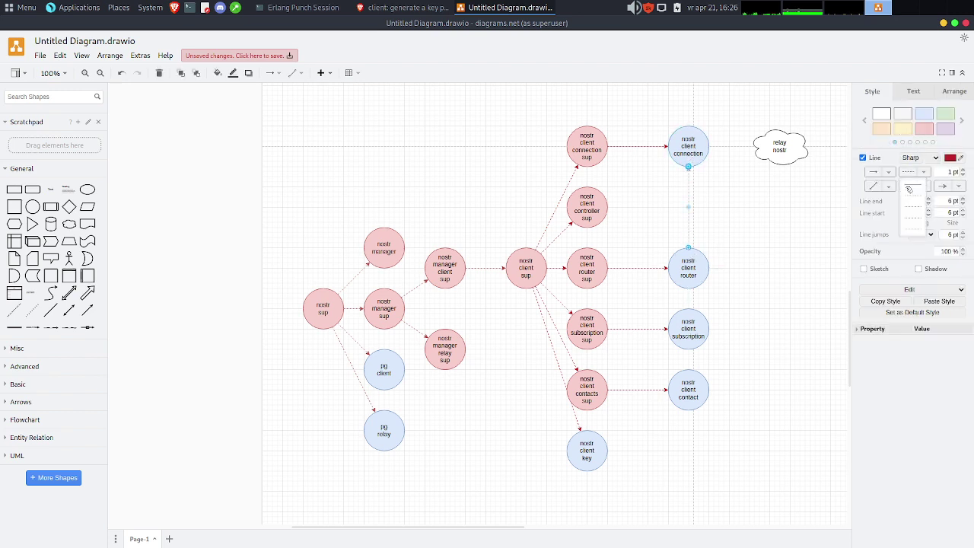
left_click(911, 185)
left_click(962, 169)
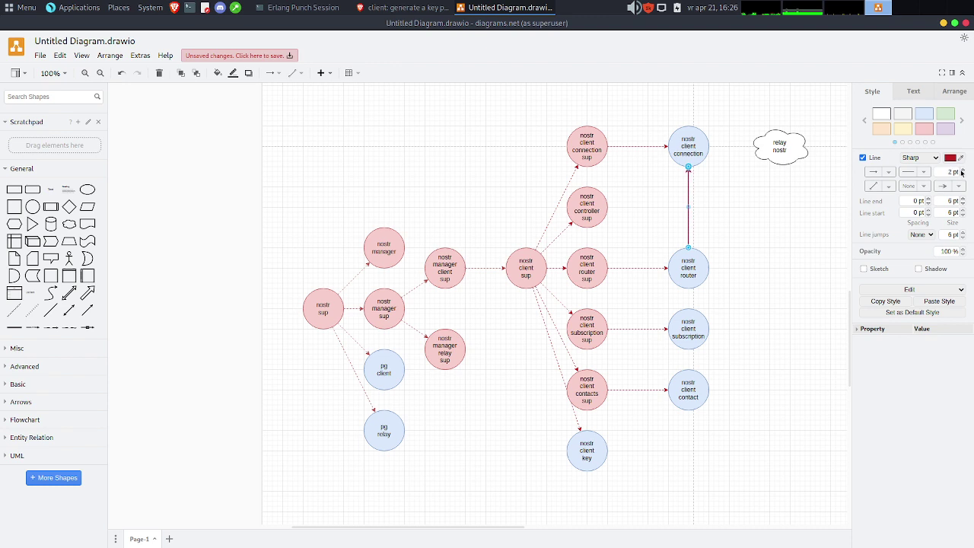
Set the line colour of the arrow between the router and connection workers to black.
left_click(951, 158)
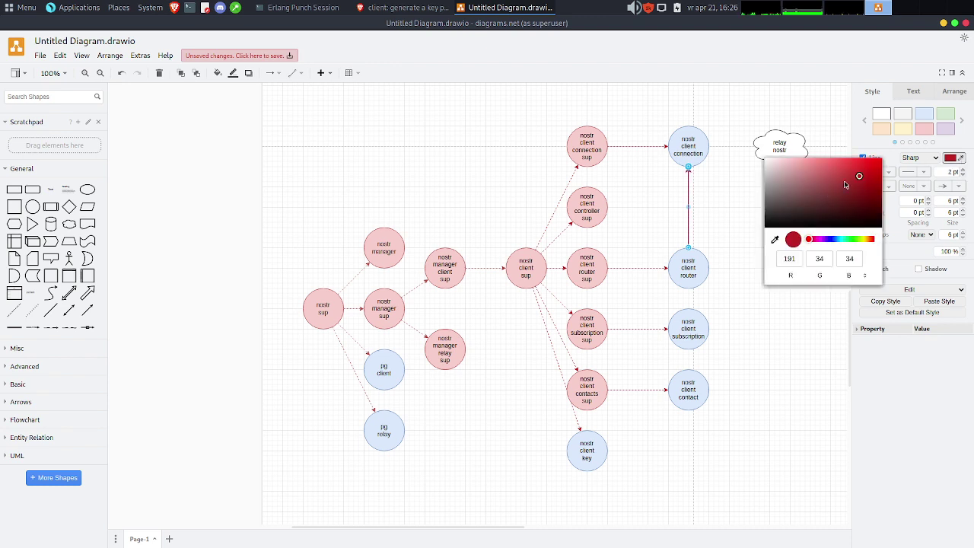
left_click(735, 206)
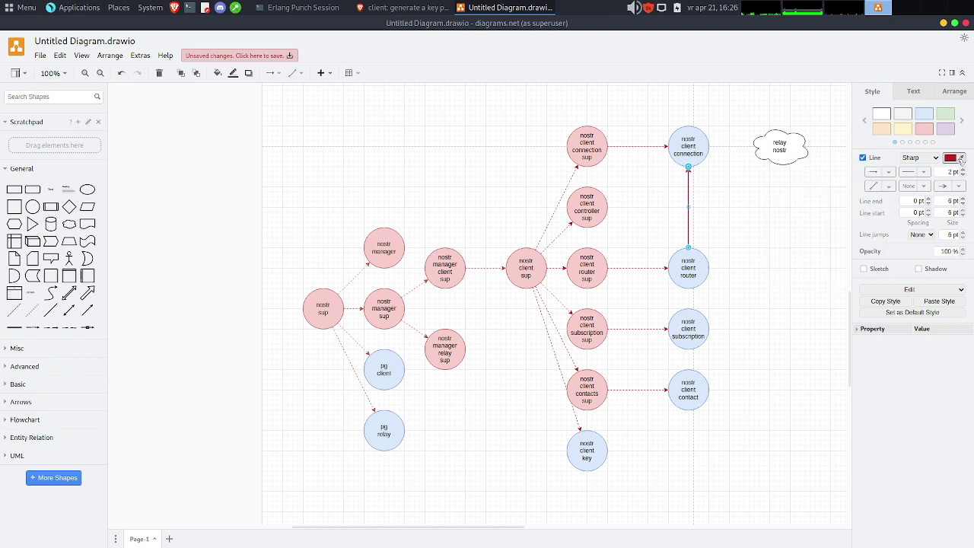
left_click(950, 157)
left_click(769, 225)
left_click(950, 157)
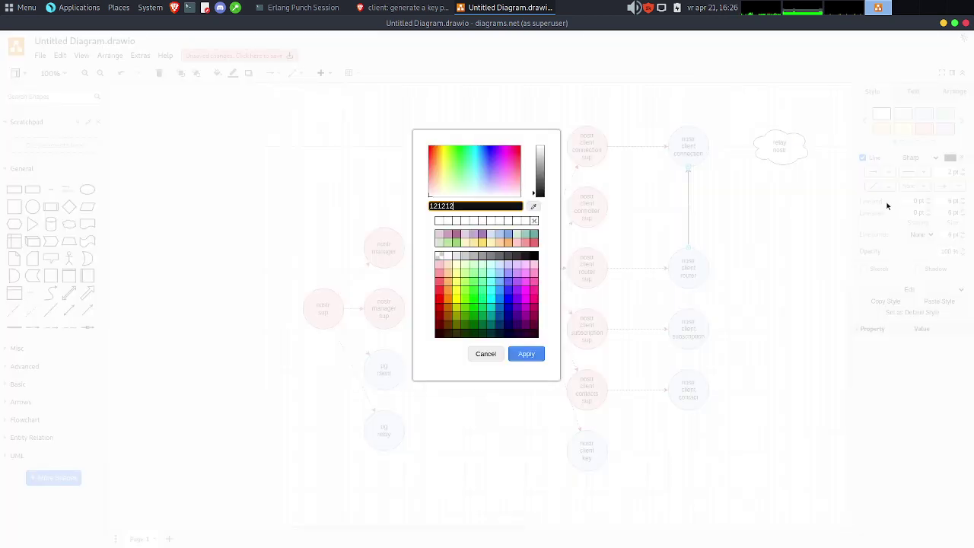
left_click(537, 256)
left_click(527, 354)
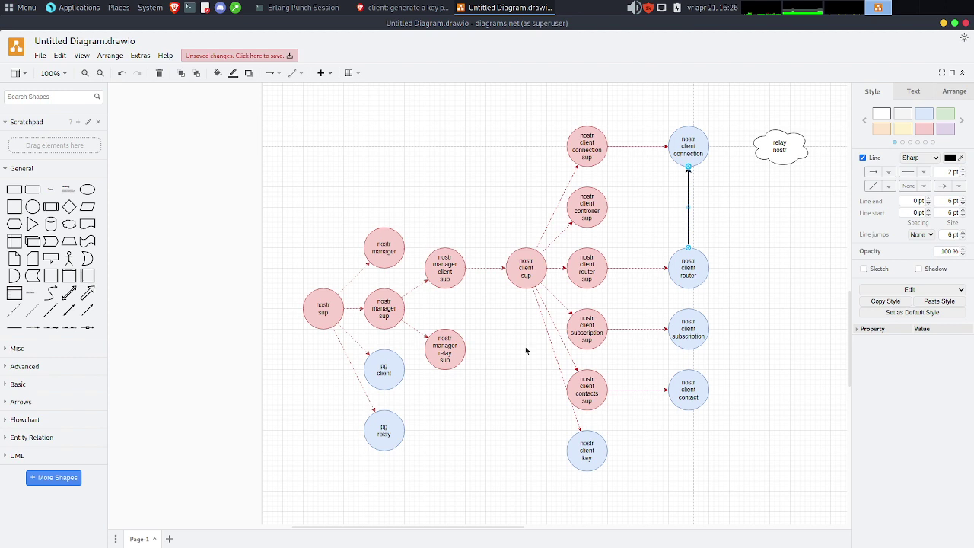
left_click(829, 219)
left_click(688, 213)
left_click(758, 226)
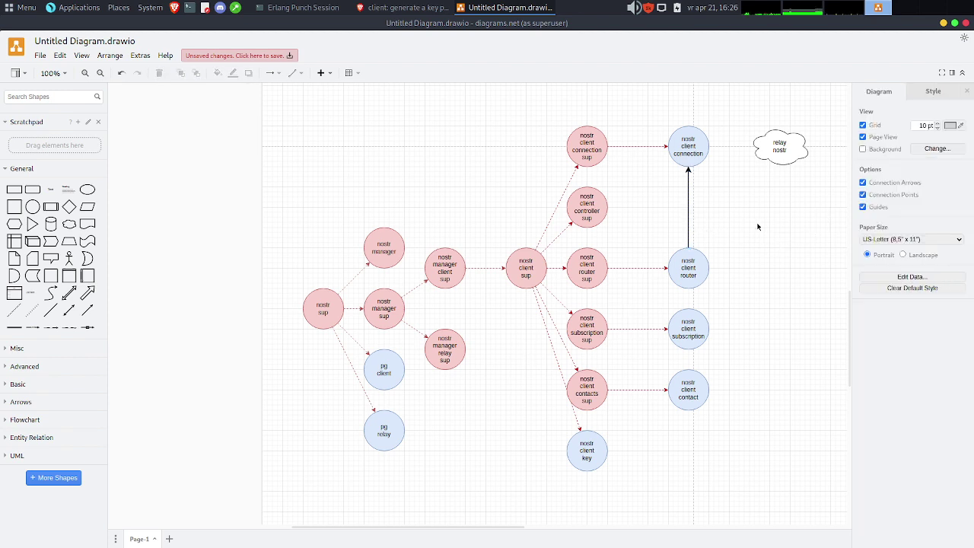
Replace the black arrow with one running in the opposite direction, from "nostr client connection" to "nostr client router".
left_click(688, 204)
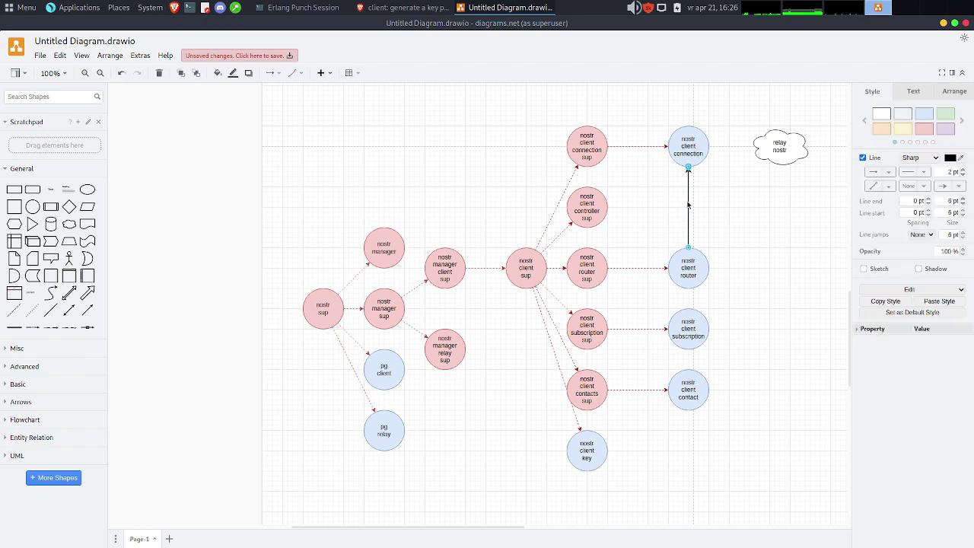
key("Delete")
left_click_drag(688, 183, 689, 248)
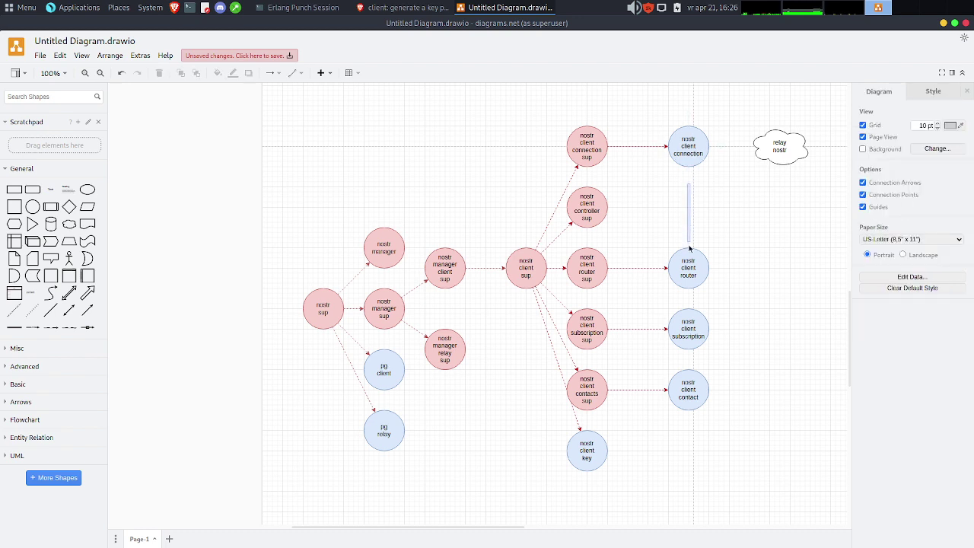
left_click_drag(688, 174, 687, 259)
left_click(740, 251)
Draw a solid black arrow from "nostr client router" to "nostr client subscription".
mouse_move(692, 293)
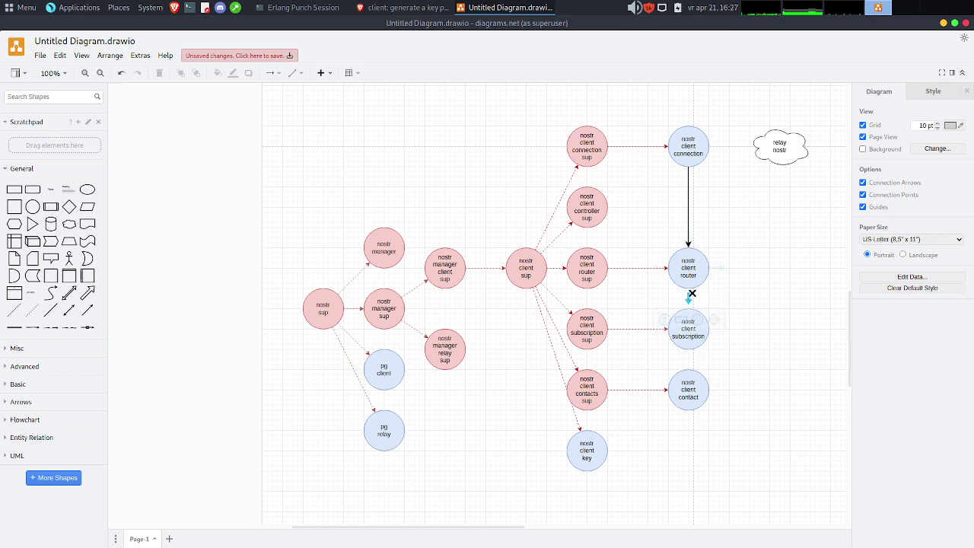
left_click_drag(692, 294, 689, 323)
left_click(767, 321)
left_click(50, 224)
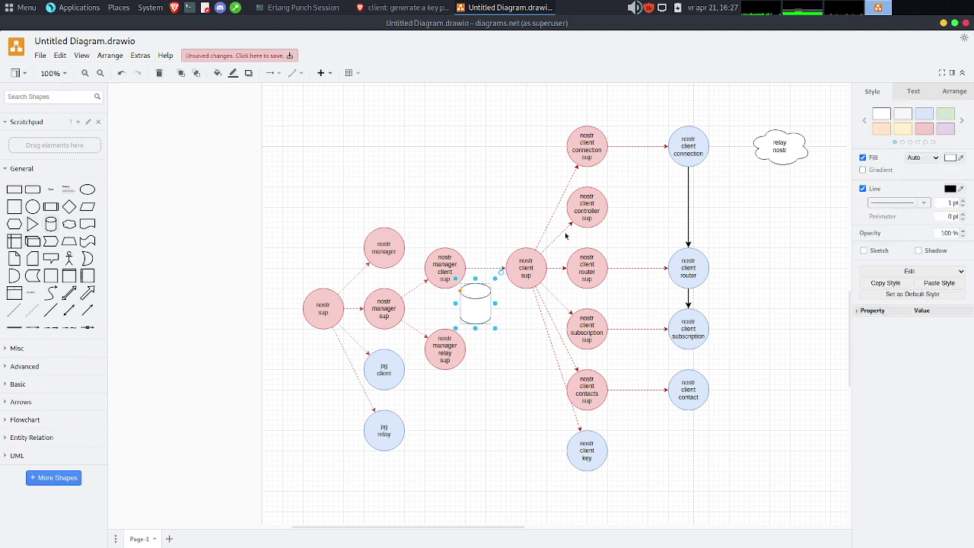
left_click_drag(480, 308, 748, 275)
left_click(754, 361)
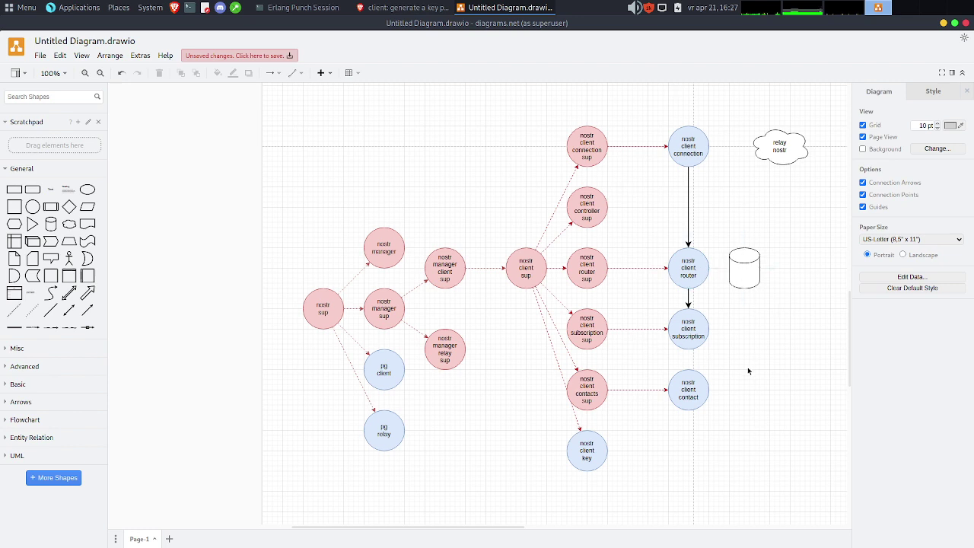
left_click(748, 280)
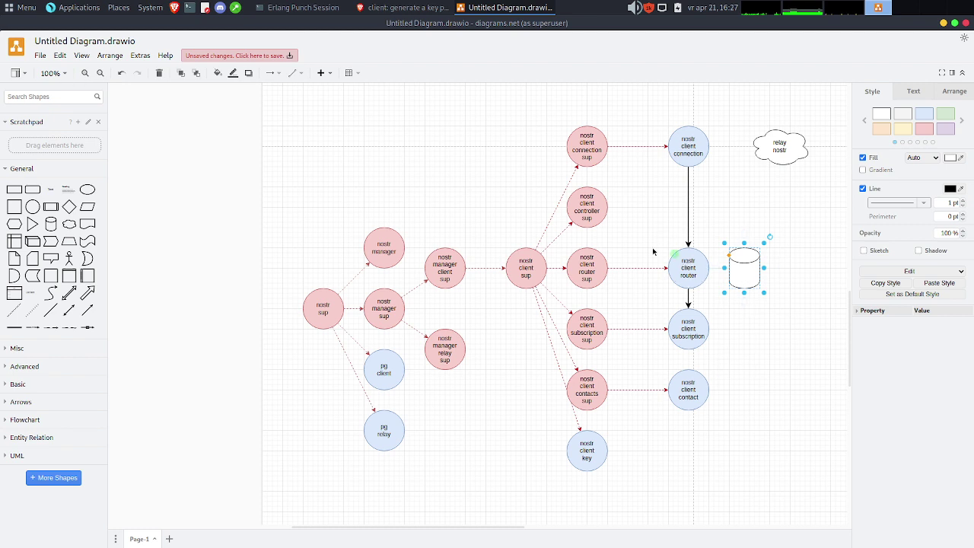
left_click(795, 396)
left_click(744, 277)
left_click(766, 394)
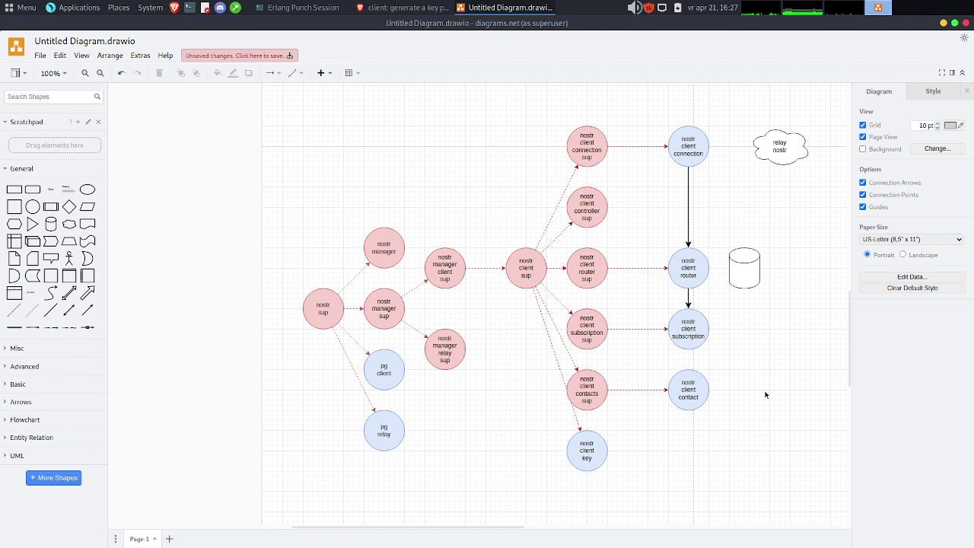
left_click(746, 274)
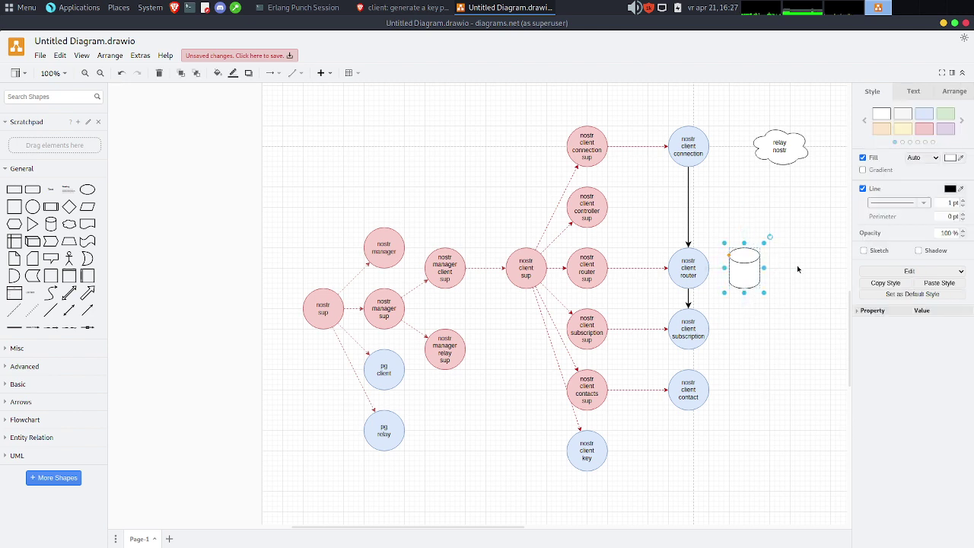
left_click(770, 208)
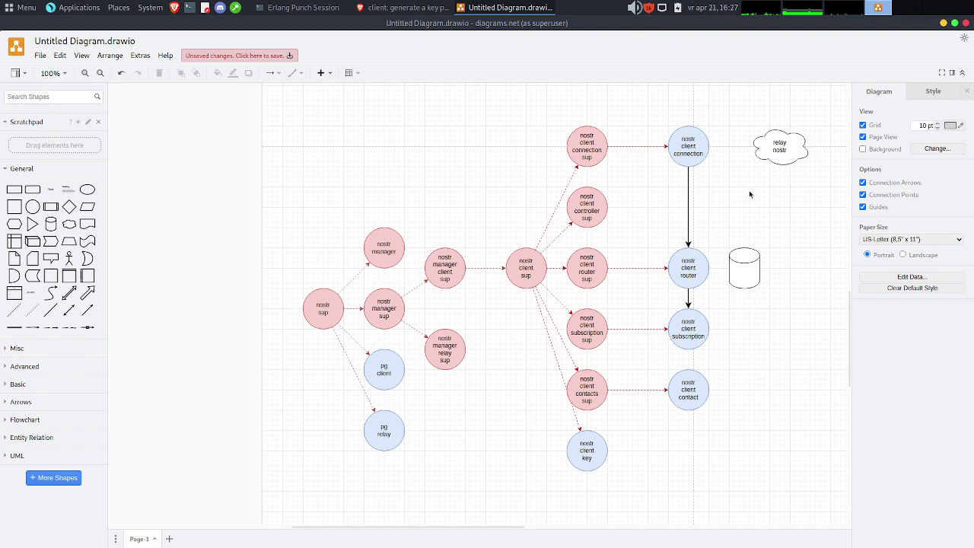
left_click(735, 271)
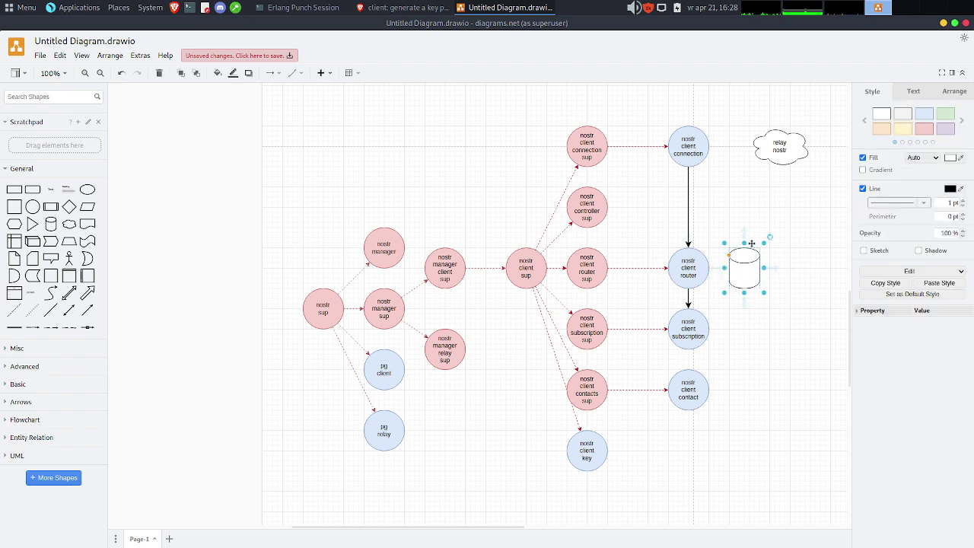
left_click(766, 373)
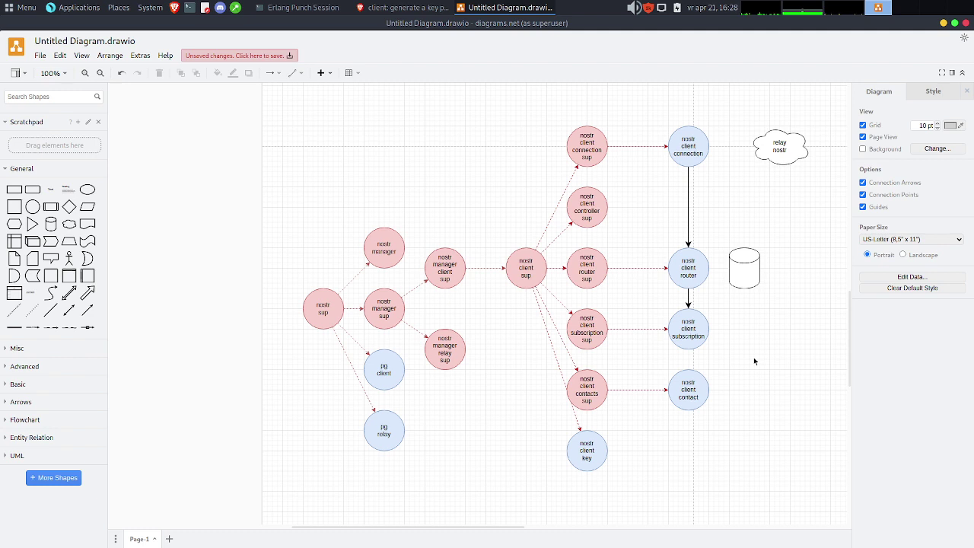
left_click(747, 263)
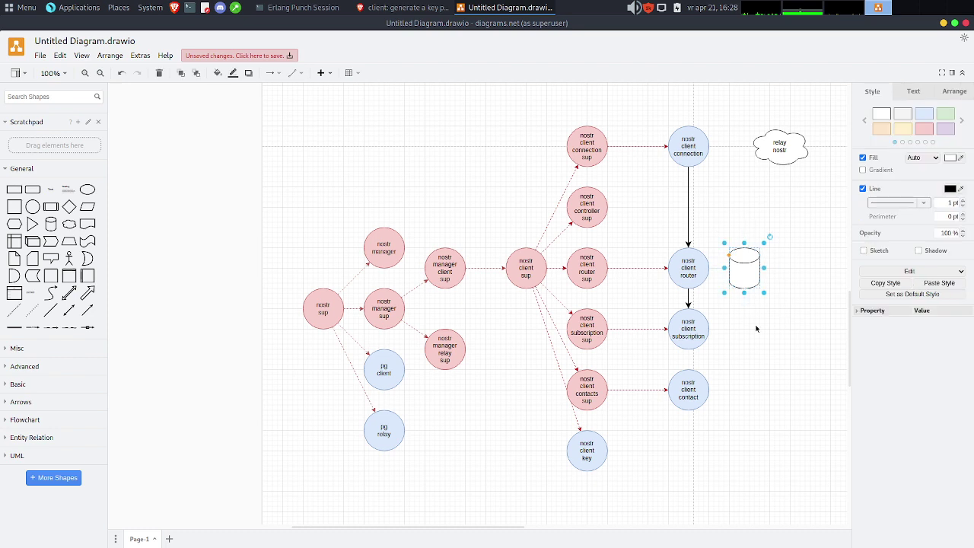
key("Delete")
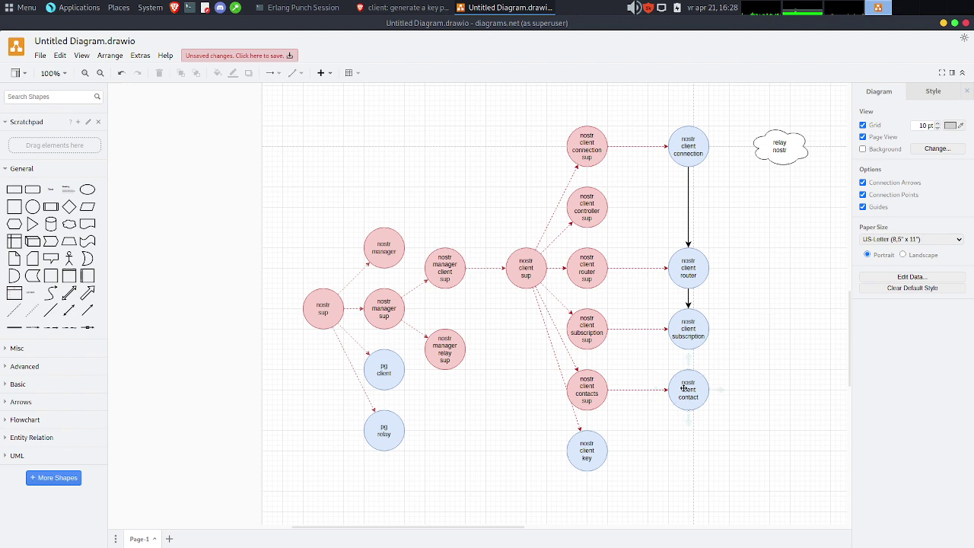
Move "nostr client contact" further from its supervisor and draw a solid black arrow from "nostr client key" to "nostr client router".
left_click_drag(684, 388, 753, 389)
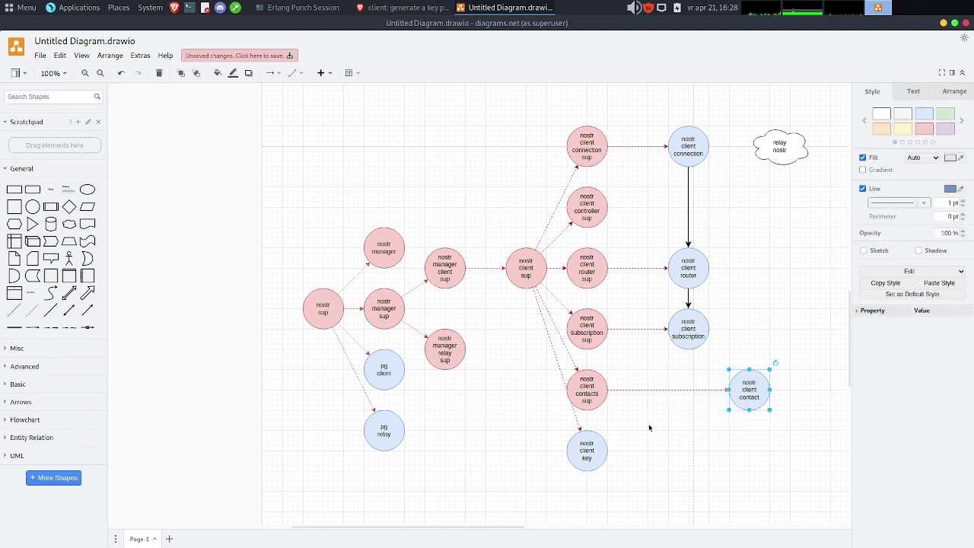
left_click(590, 451)
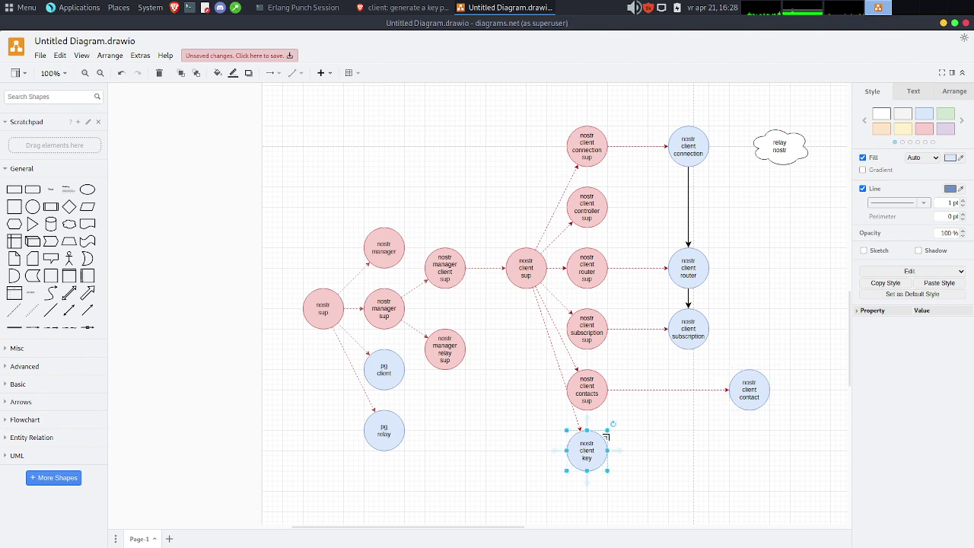
left_click_drag(623, 456, 671, 269)
left_click(591, 449)
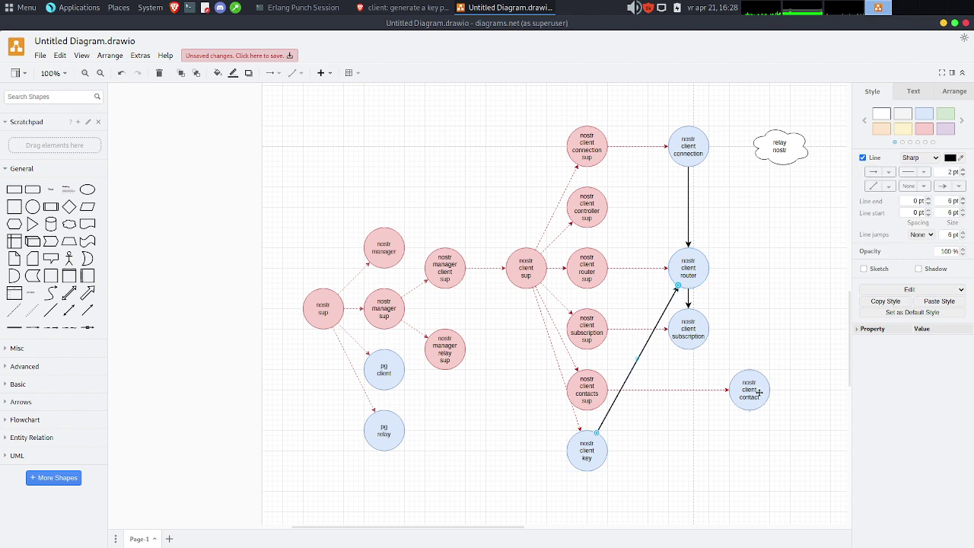
Draw solid black arrows from "nostr client contact" to "nostr client router" and from "nostr client connection" to the "relay nostr" cloud.
left_click_drag(749, 362, 690, 283)
left_click(789, 337)
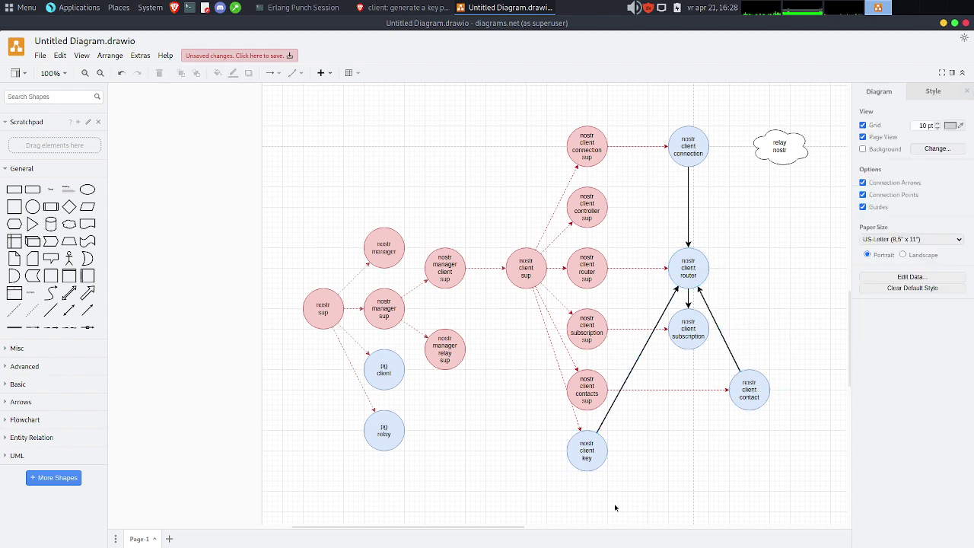
left_click(590, 456)
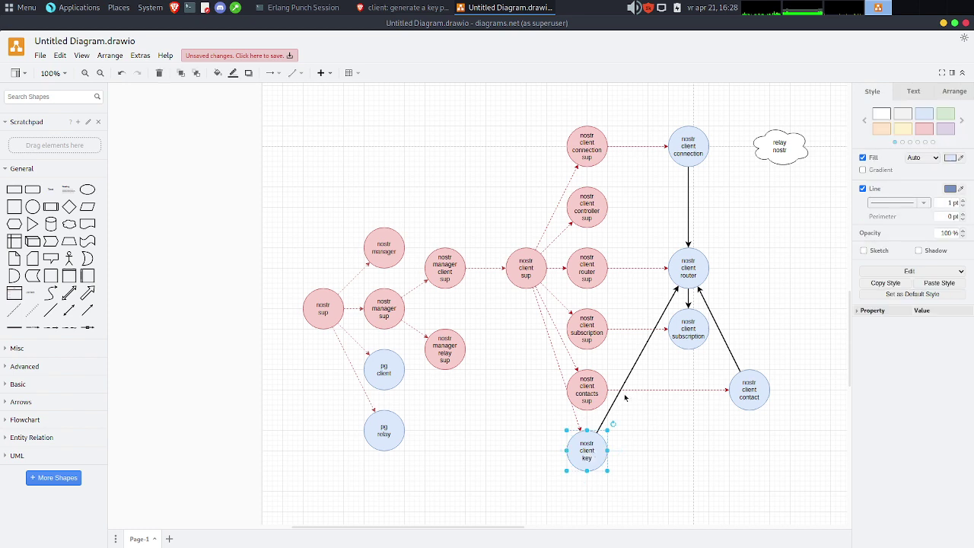
left_click(666, 459)
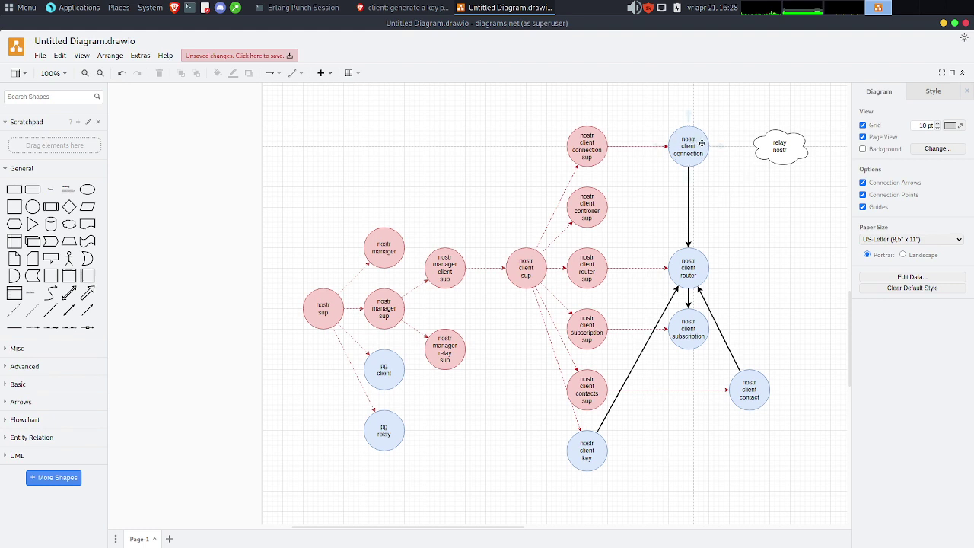
left_click_drag(717, 146, 764, 152)
left_click(745, 211)
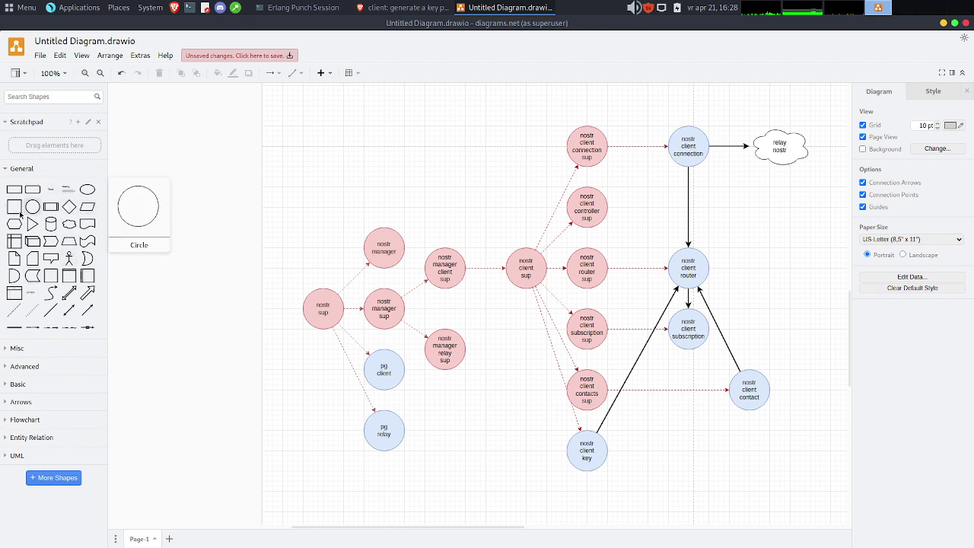
Search the shapes for "mail" and place a small black envelope between "nostr client key" and "nostr client contact".
left_click(46, 97)
type("ma")
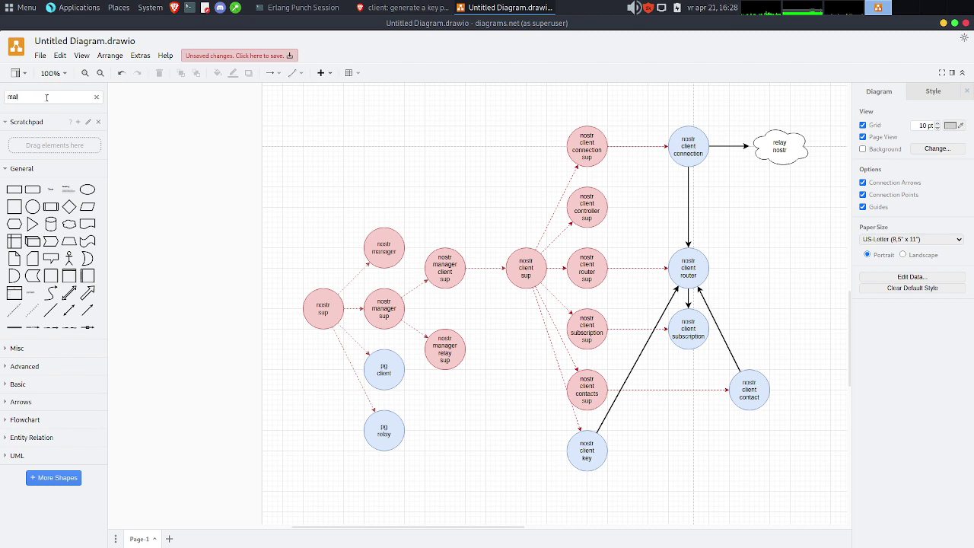
type("il")
key("Return")
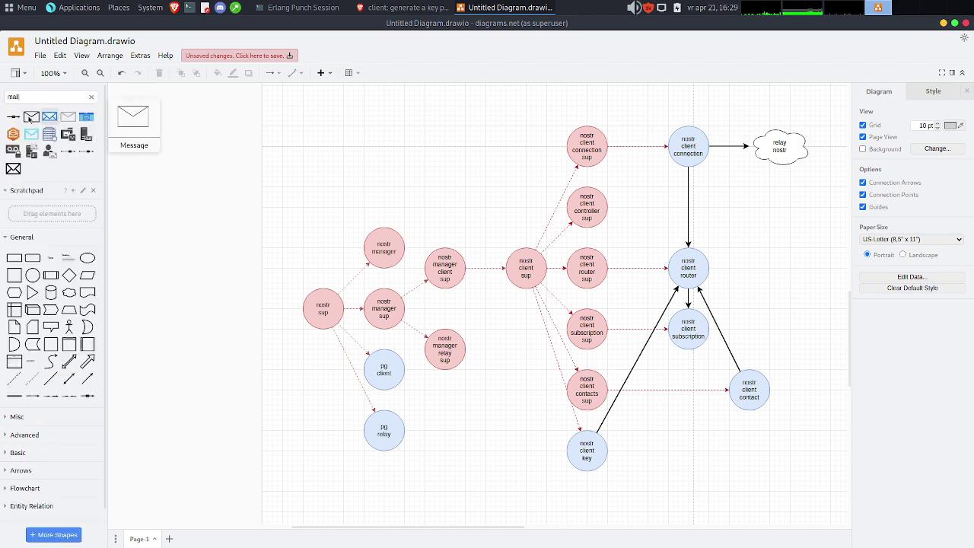
left_click(13, 168)
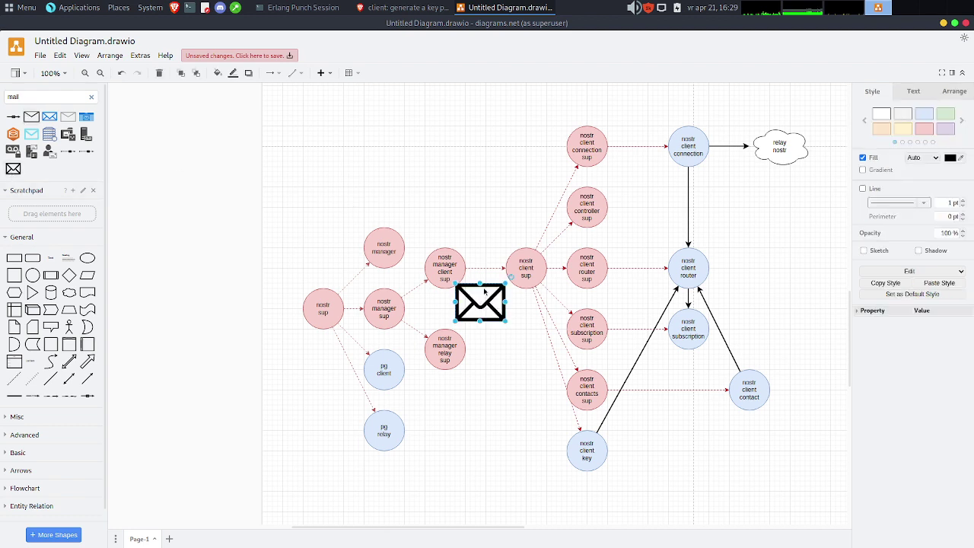
left_click_drag(503, 315, 683, 427)
left_click(636, 463)
Add a folded-corner note shape below "nostr client key" and draw a solid black arrow from the key worker to it.
scroll(636, 461, "down", 3)
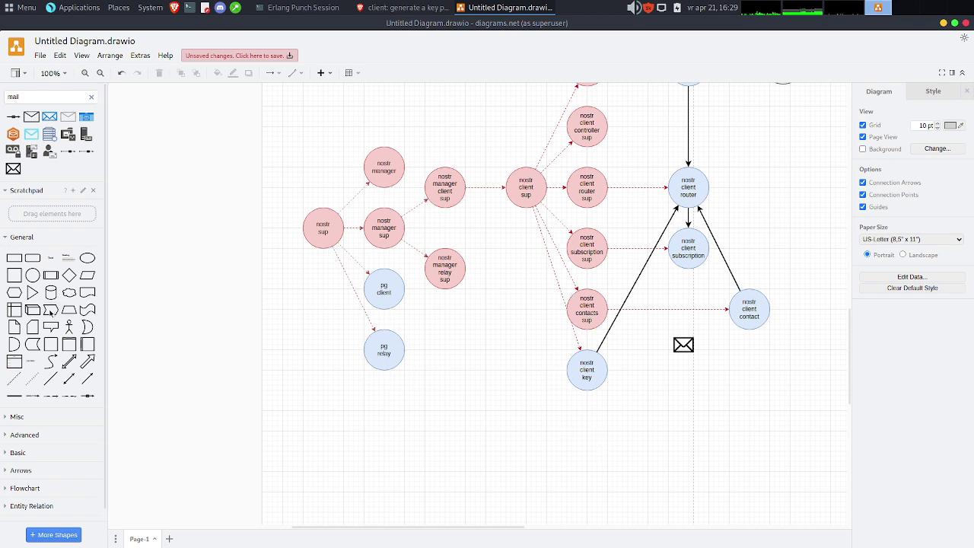
left_click(15, 326)
left_click_drag(474, 310, 590, 463)
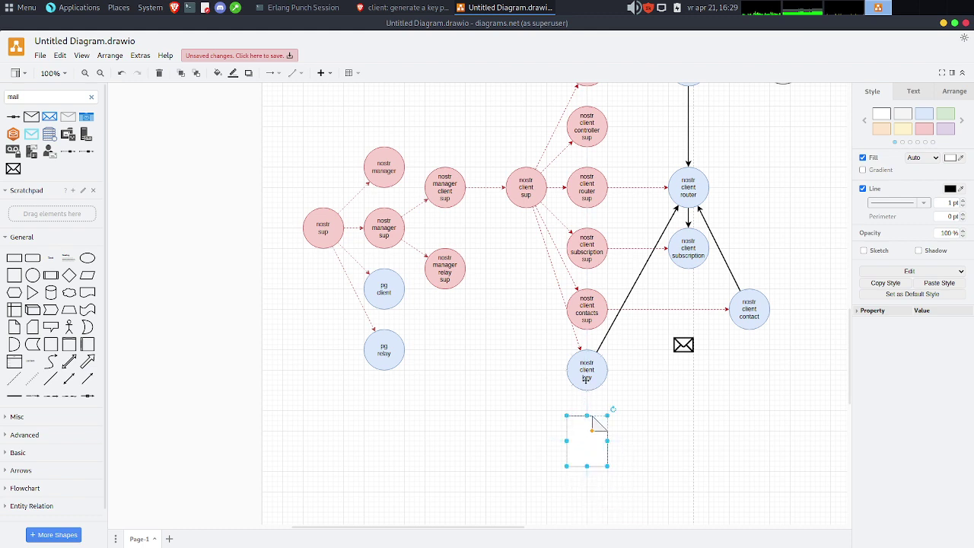
left_click_drag(587, 399, 587, 438)
left_click(603, 392)
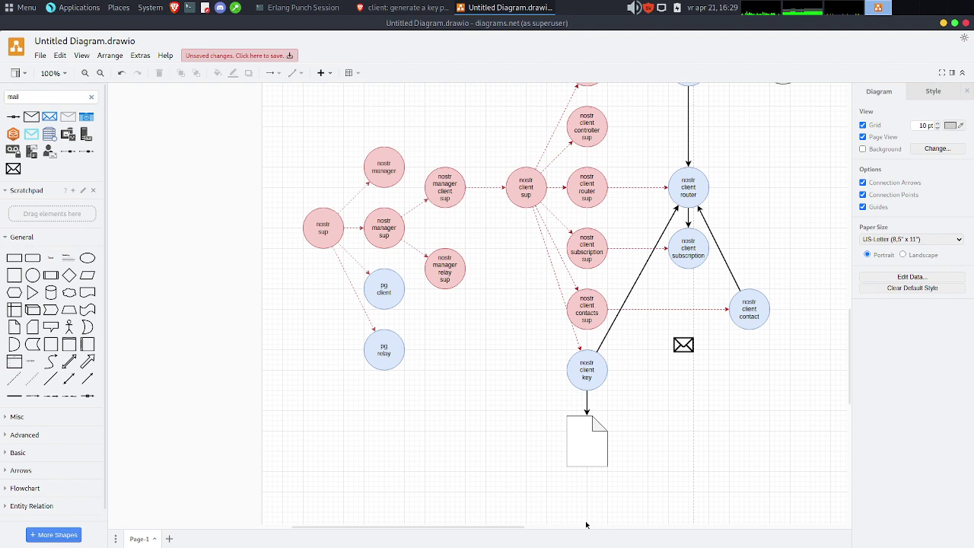
Switch to the browser, review the set_metadata entry under Basic Event Kinds in nips/01.md, and return to the diagram.
key("alt+Tab")
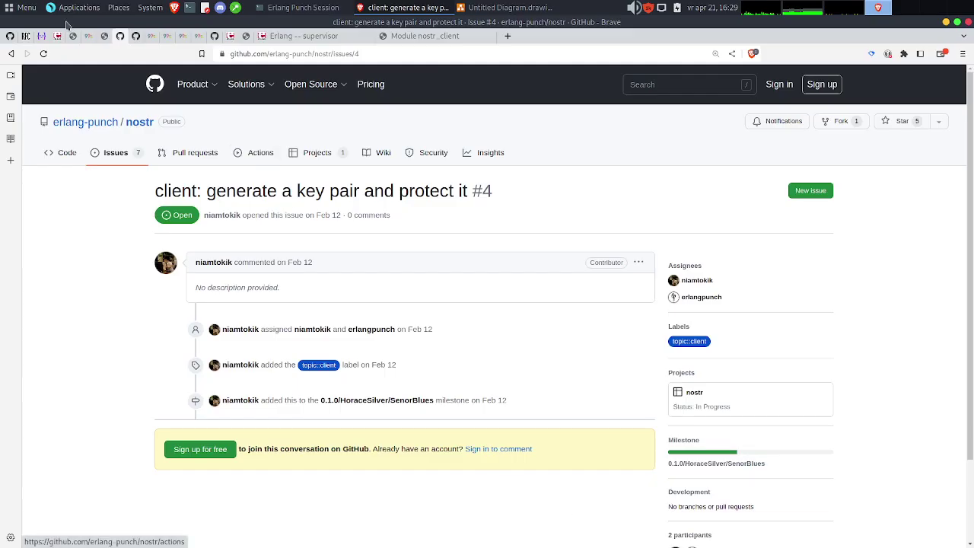
left_click(214, 36)
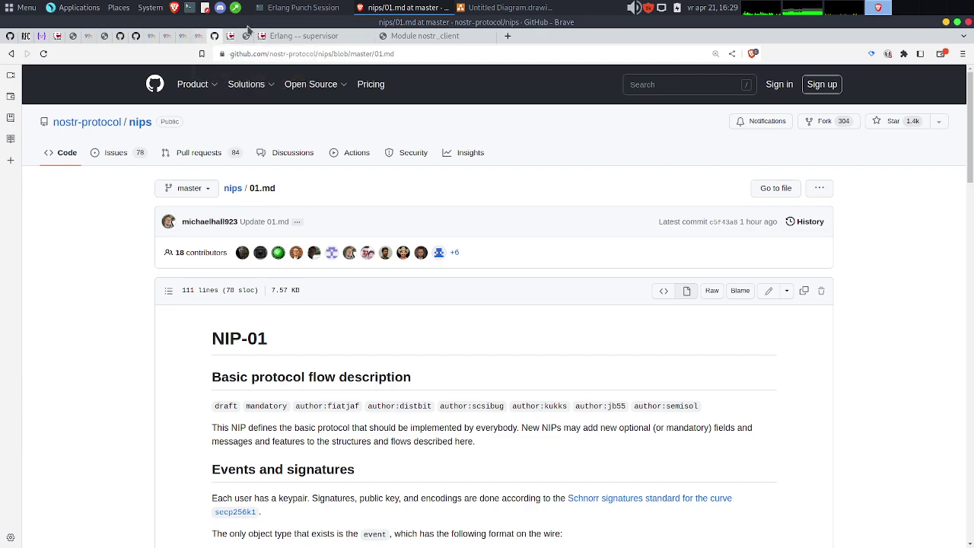
scroll(337, 309, "down", 20)
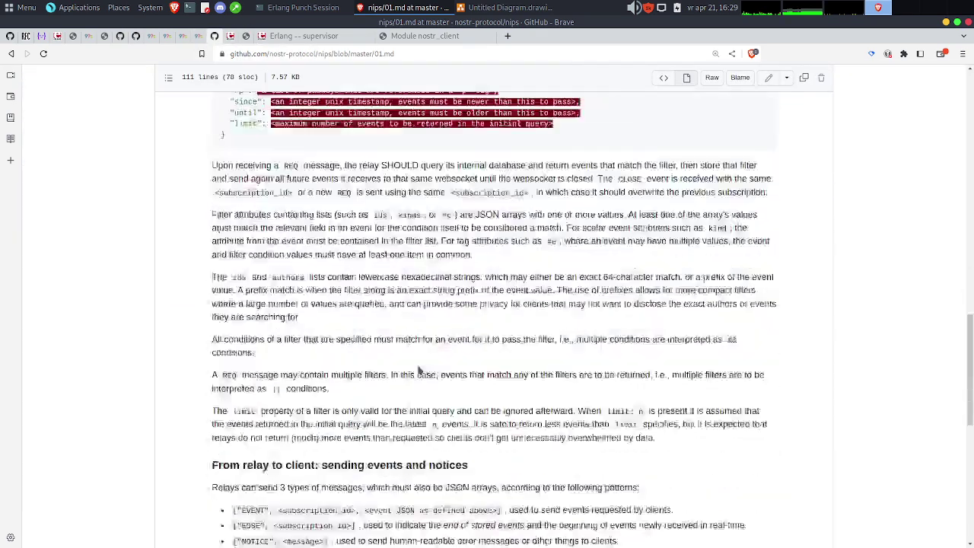
scroll(418, 371, "up", 5)
scroll(418, 371, "down", 4)
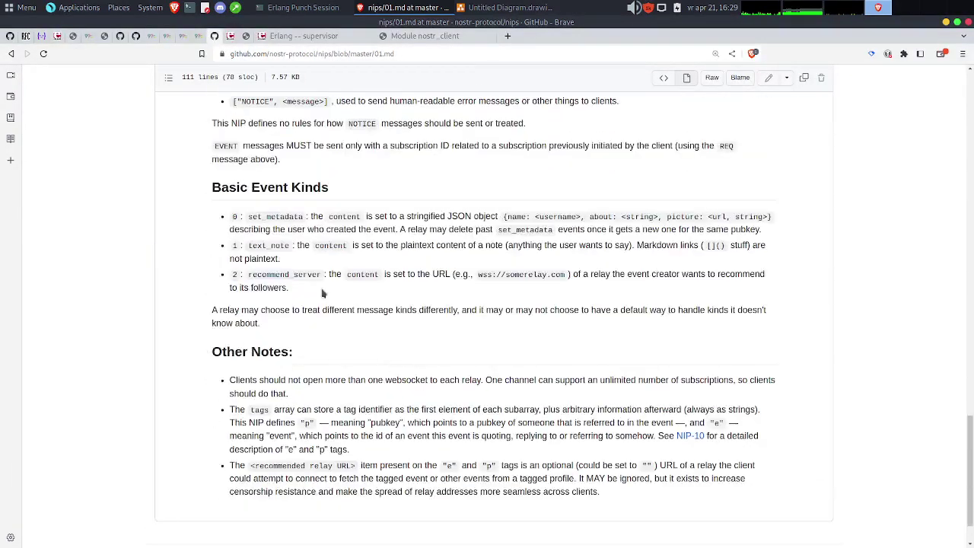
triple_click(283, 221)
left_click(690, 228)
triple_click(688, 223)
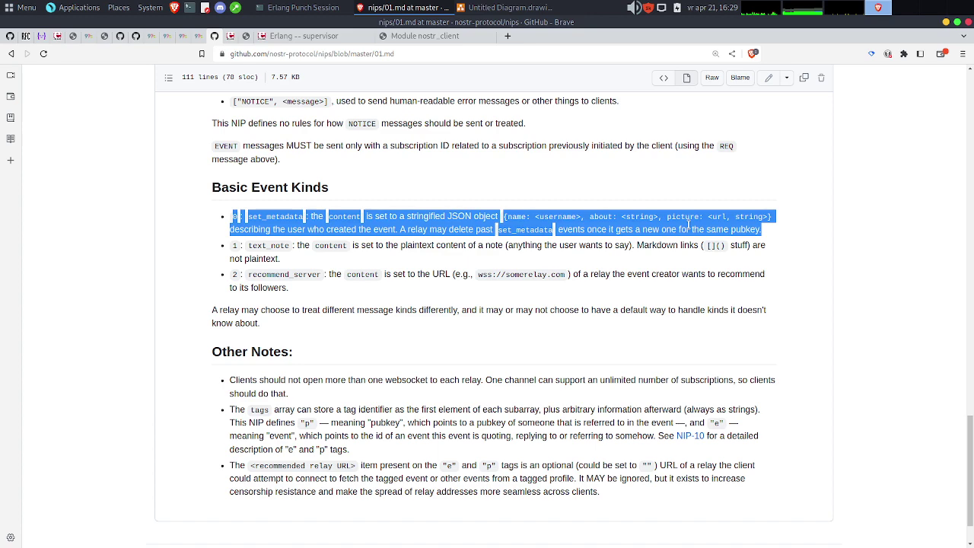
key("alt+Tab")
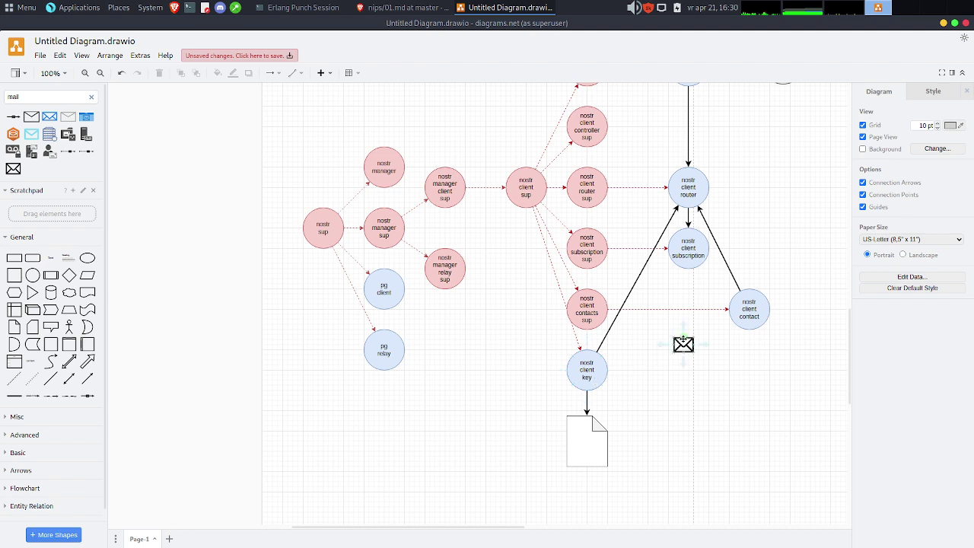
Move the envelope to just beneath the "relay nostr" cloud.
left_click_drag(683, 344, 785, 191)
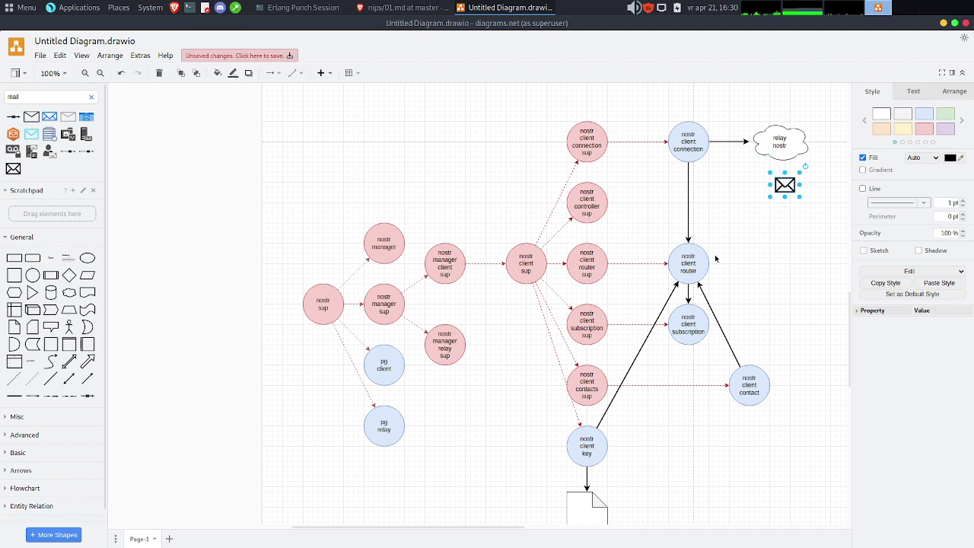
mouse_move(784, 186)
left_mouse_down()
mouse_move(784, 142)
mouse_move(689, 137)
mouse_move(689, 256)
mouse_move(580, 445)
mouse_move(759, 113)
mouse_move(709, 133)
mouse_move(688, 244)
mouse_move(590, 403)
mouse_move(669, 220)
mouse_move(786, 131)
mouse_move(791, 180)
left_mouse_up()
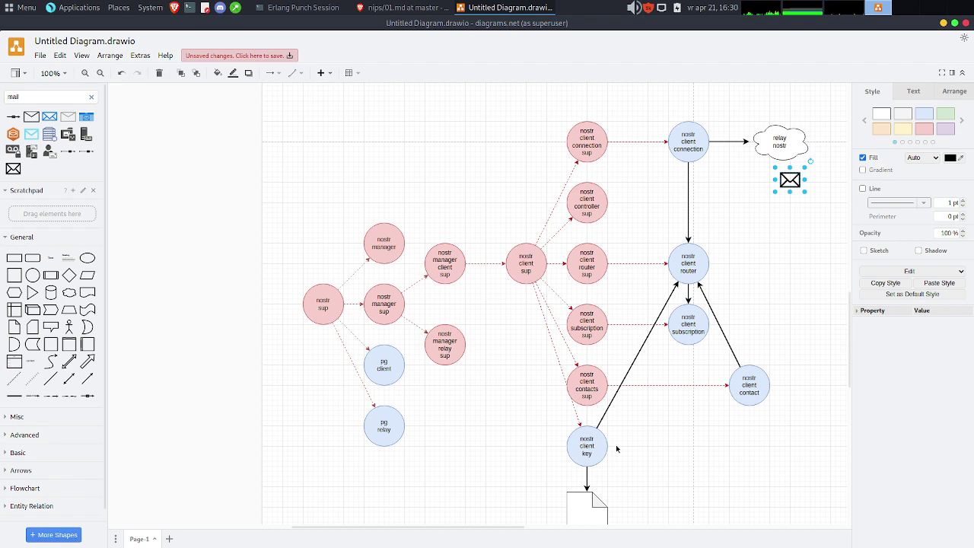
left_click(649, 454)
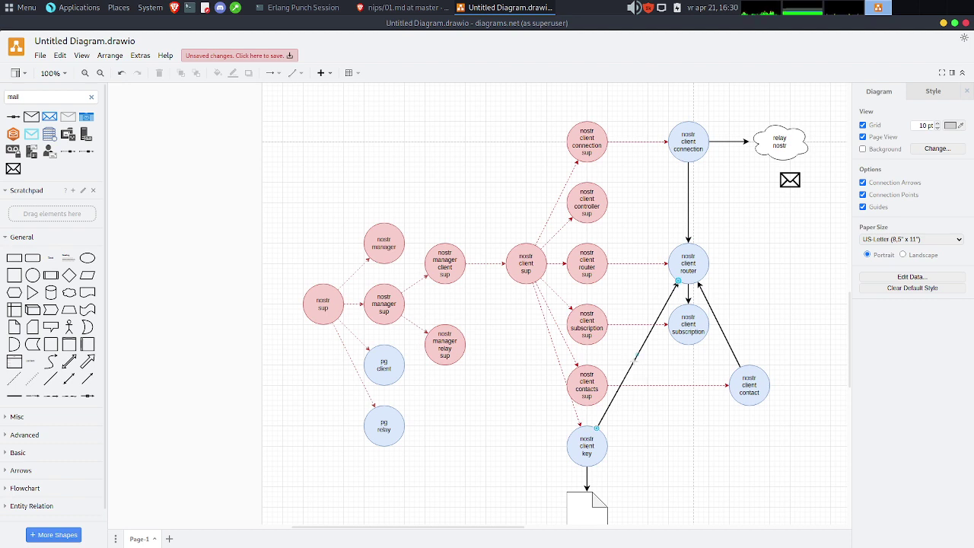
Reconnect the arrow from "nostr client key" so that it ends at "nostr client connection" instead of the router.
left_click(677, 282)
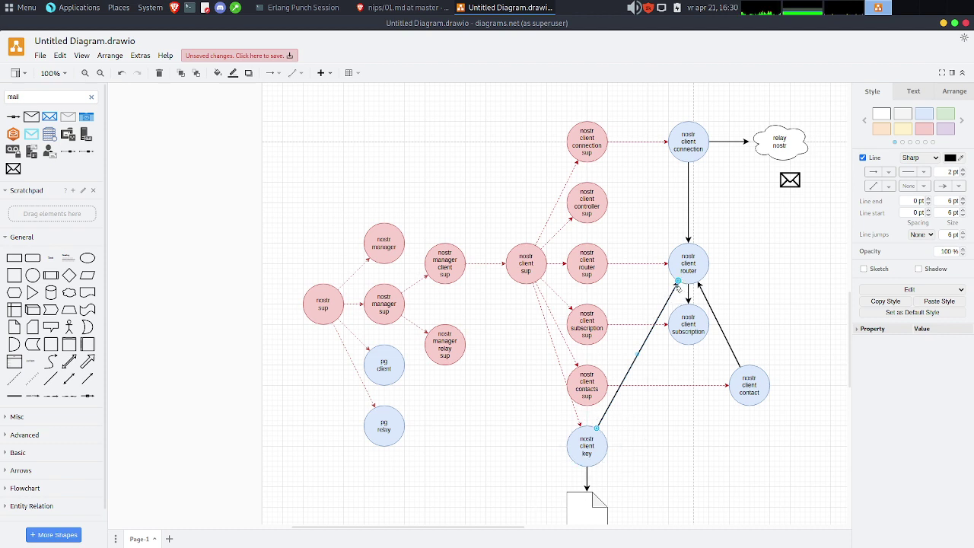
left_click_drag(679, 282, 685, 144)
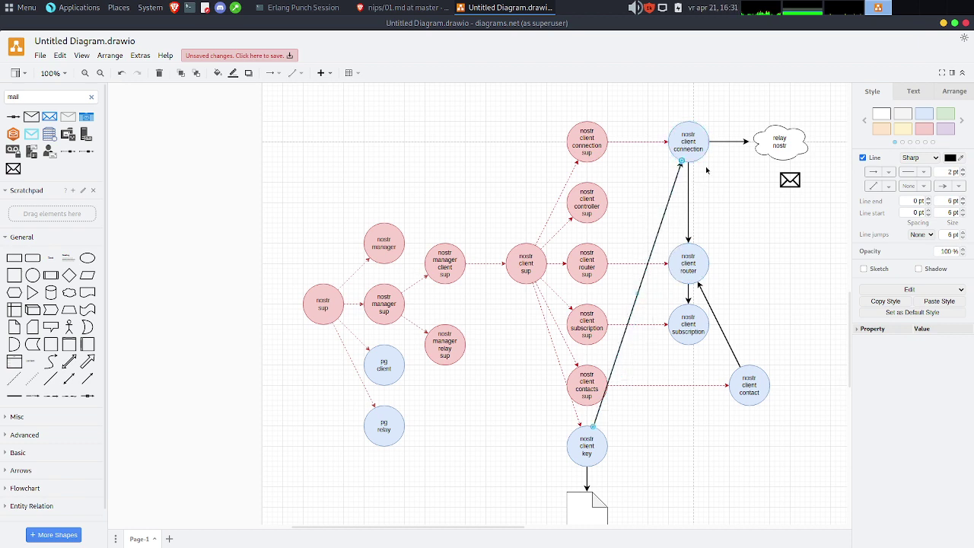
left_click(762, 230)
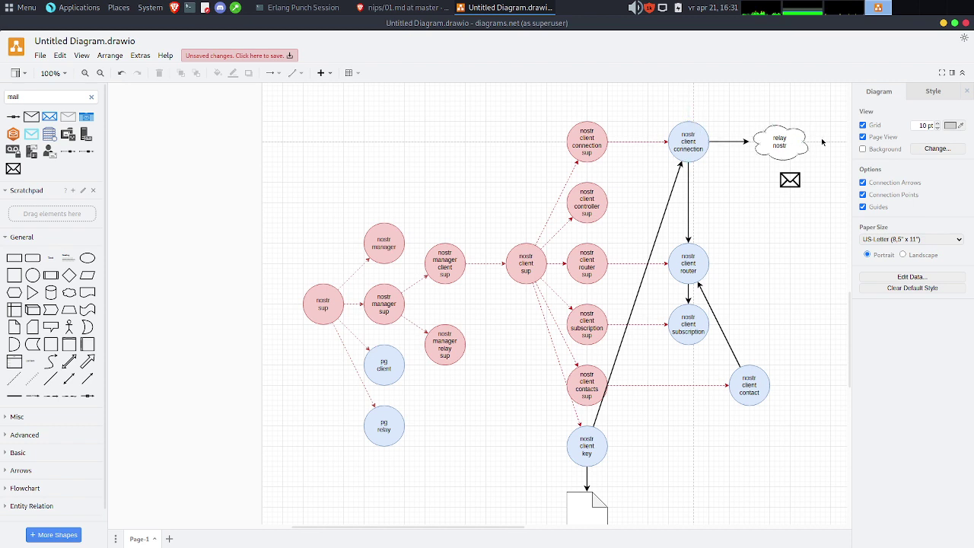
Move the envelope to the free area between the "relay nostr" cloud and "nostr client router".
left_click(793, 141)
left_click_drag(790, 179, 694, 149)
left_click_drag(739, 197, 760, 215)
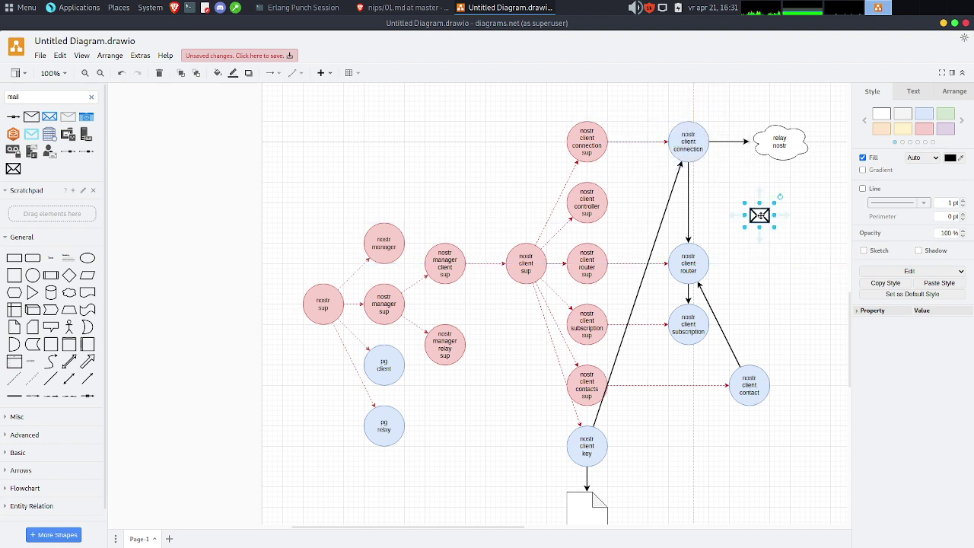
left_click(679, 263)
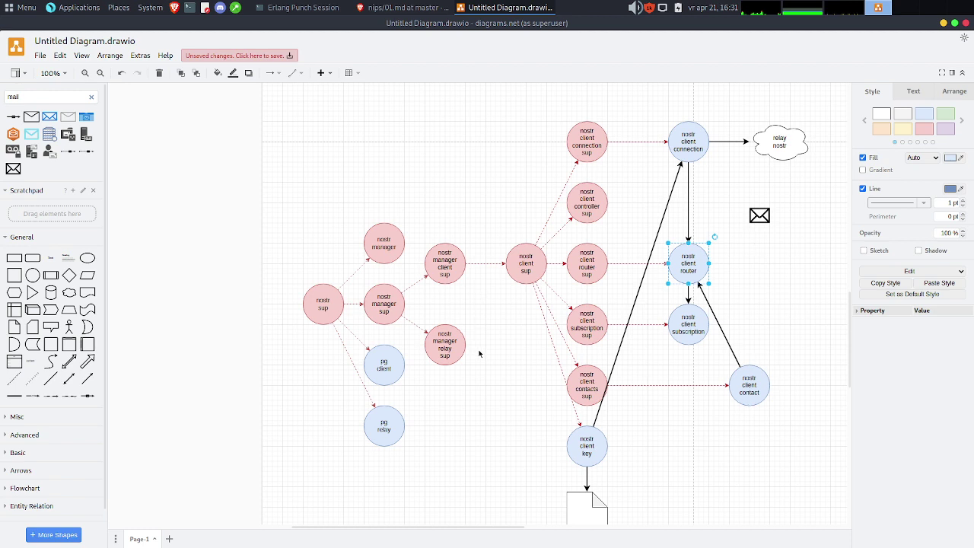
Add a new circle directly below "nostr manager relay sup".
scroll(482, 199, "down", 10)
scroll(481, 200, "up", 10)
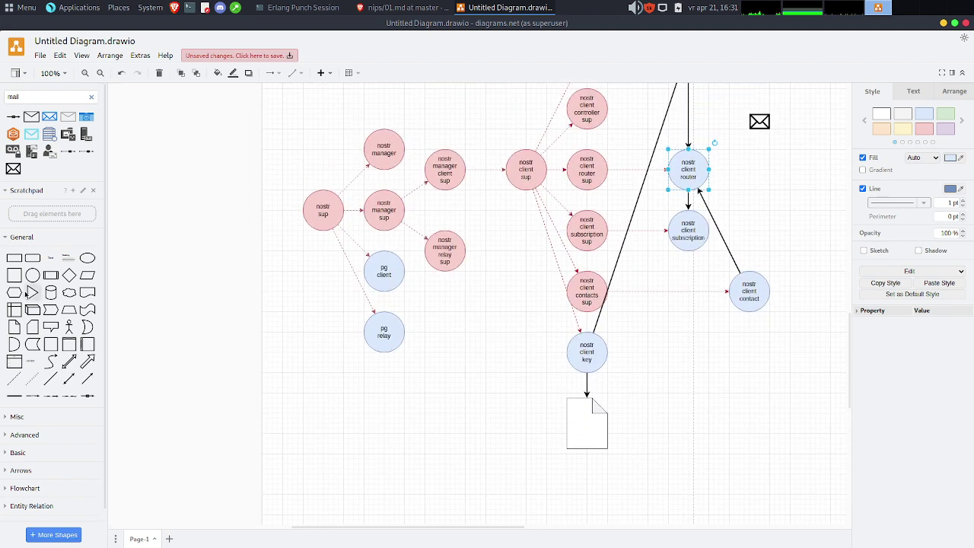
left_click_drag(28, 278, 446, 307)
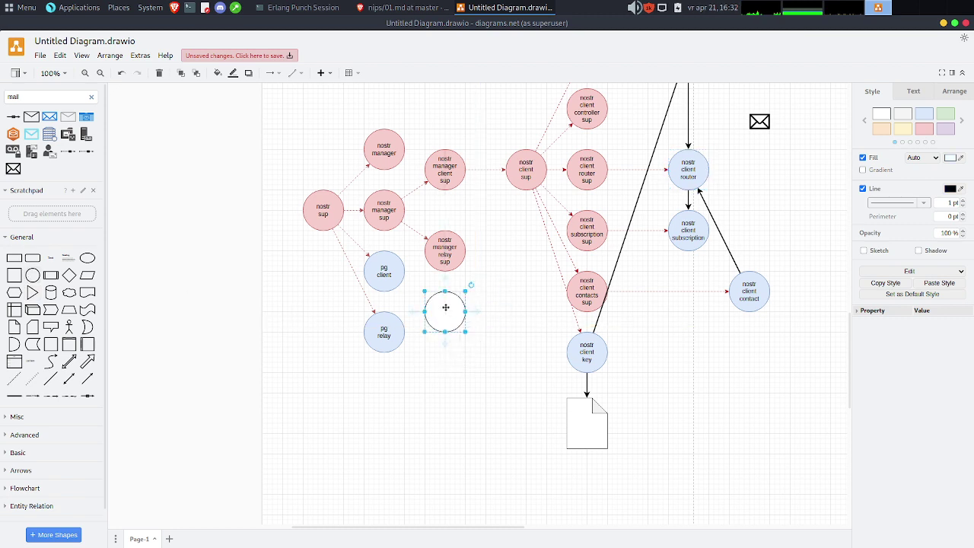
Switch to the Emacs terminal and open nostr_relay_sup.erl from the project's src folder.
double_click(446, 307)
key("alt+Tab")
key("alt+Tab")
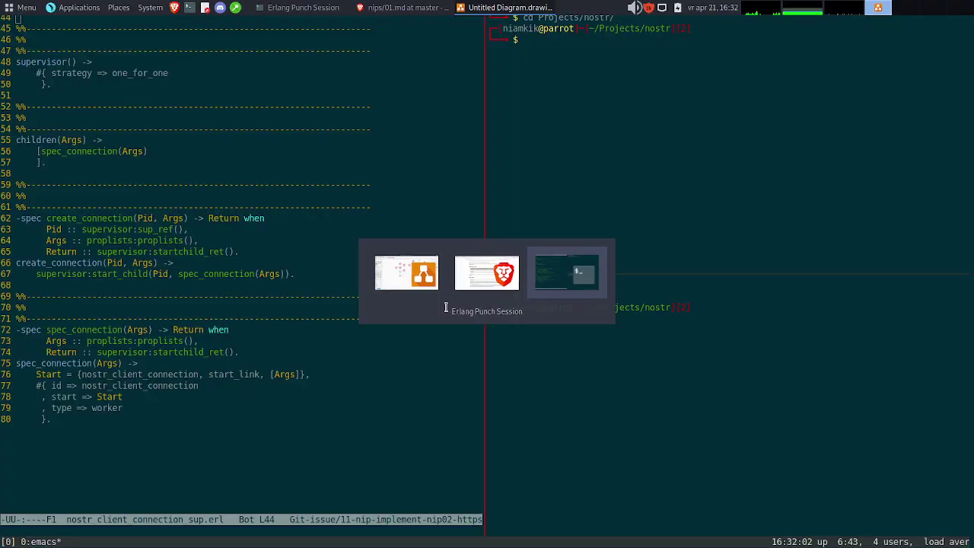
key("ctrl+x")
key("ctrl+f")
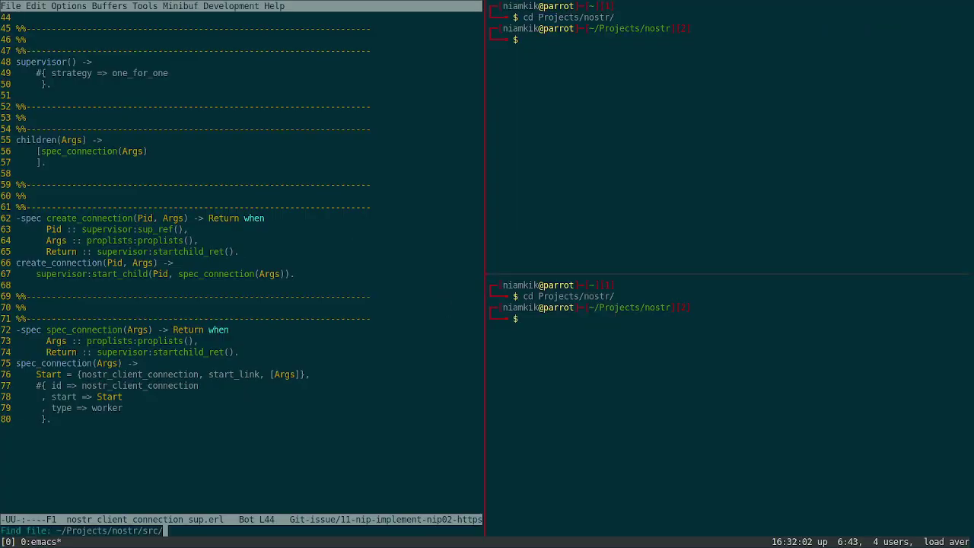
type("nostr_relay_s")
key("Tab")
type("up")
key("Tab")
key("Return")
Examine the children function in nostr_relay_sup.erl for the relay supervisor's child processes.
key("Down")
key("Down")
key("Down")
key("Down")
key("Down")
key("Down")
key("Down")
key("Down")
key("Down")
key("Down")
key("Down")
key("Down")
key("Down")
key("Down")
key("Down")
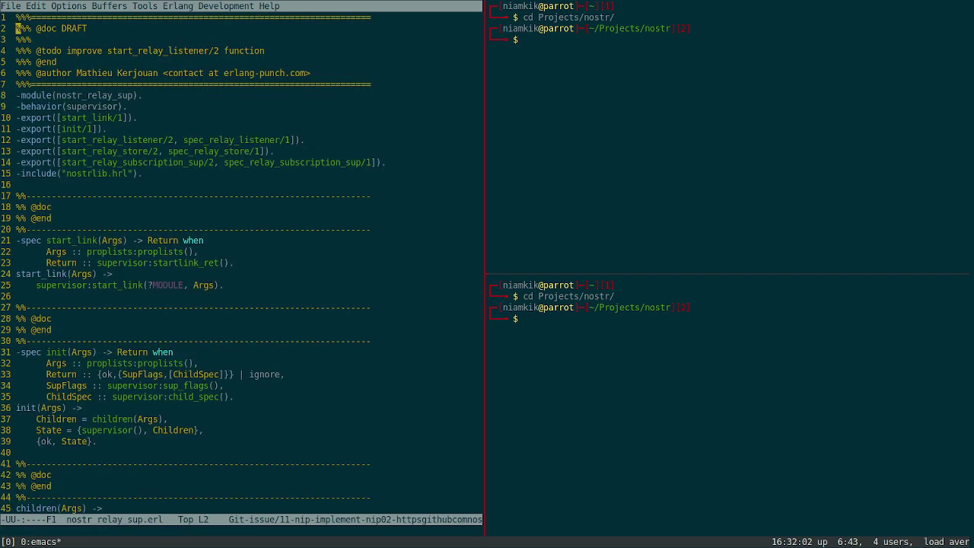
key("ctrl+v")
key("Down")
key("Down")
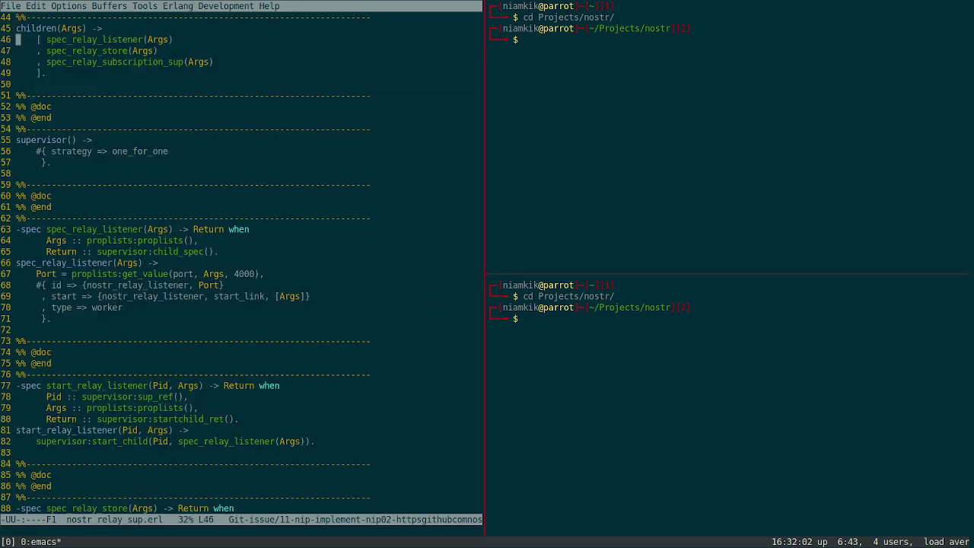
Switch back to the diagram and label the empty circle below nostr manager relay sup "nostr relay listener".
key("alt+Tab")
type("no")
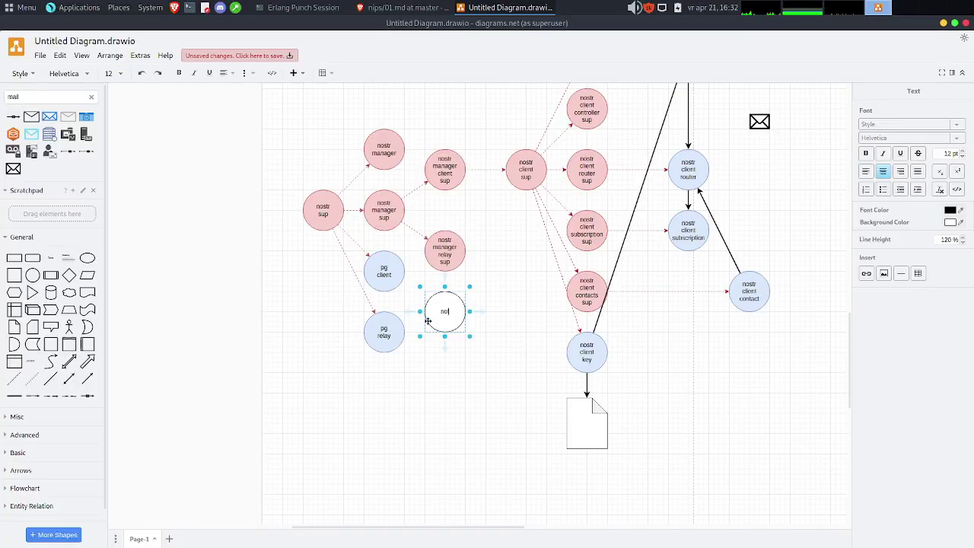
type("ttr")
key("Return")
type("relay listener")
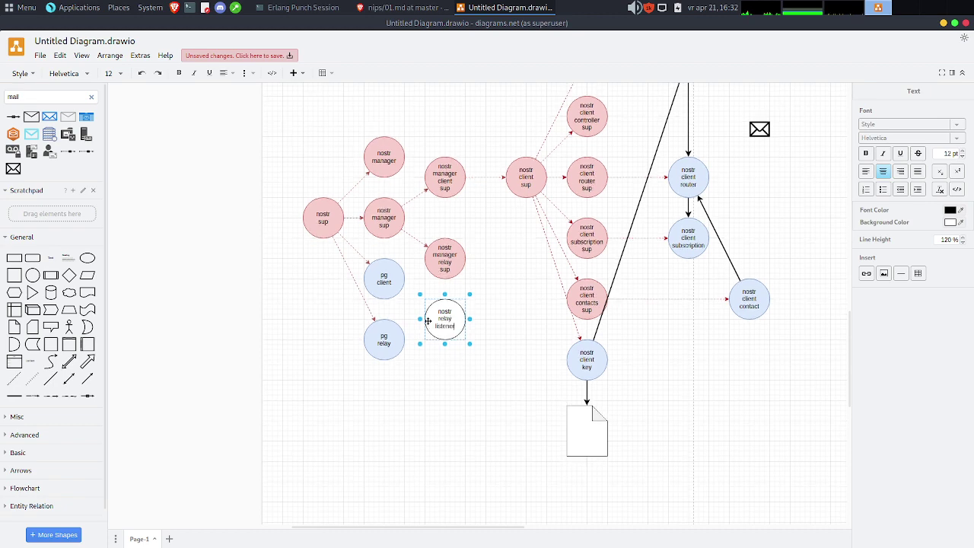
key("alt+Tab")
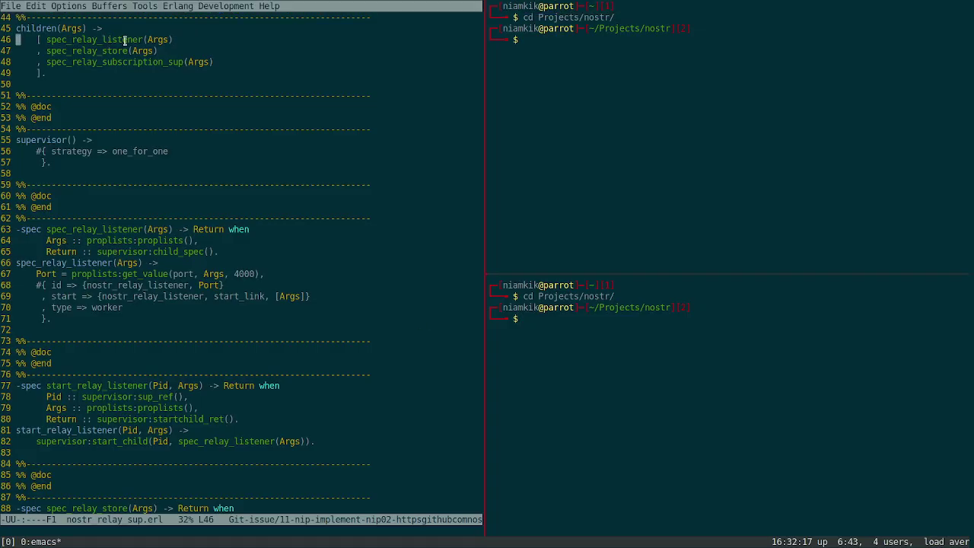
key("alt+Tab")
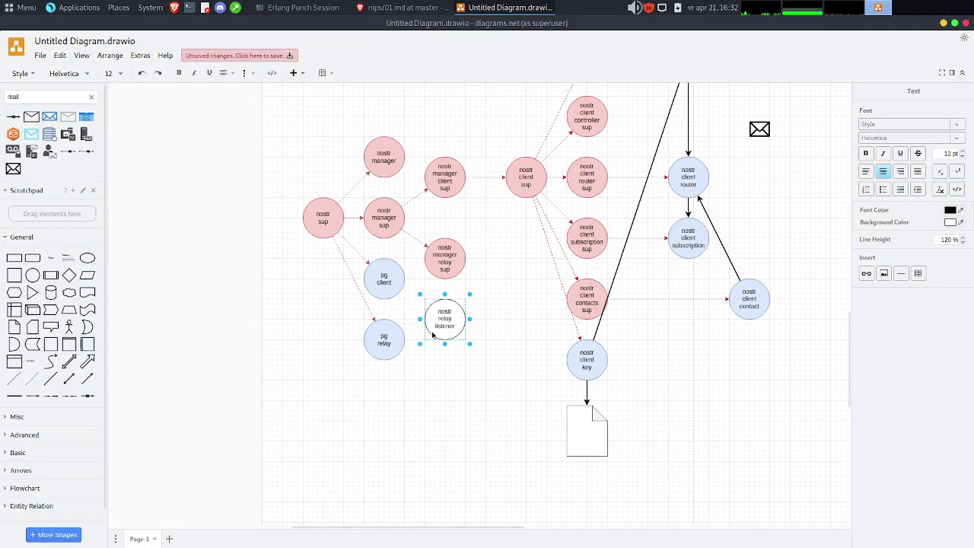
left_click(480, 386)
Switch to Emacs and examine the relay listener's child specification in nostr_relay_sup.erl.
key("alt+Tab")
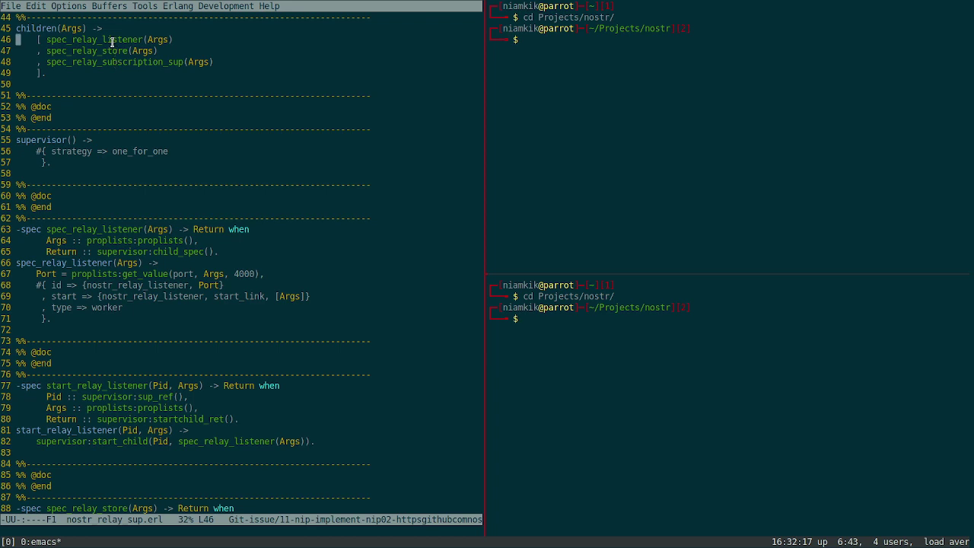
key("Down")
key("Down")
key("Down")
key("Down")
key("Down")
key("Down")
key("Down")
key("Down")
key("Down")
key("Down")
key("Down")
key("Down")
key("Down")
key("Down")
key("Down")
key("Down")
key("Down")
key("Down")
key("Down")
key("Down")
key("Down")
key("Down")
key("Down")
key("Down")
key("Up")
key("Up")
key("Up")
key("Up")
key("Up")
key("Up")
key("Up")
key("Up")
key("Up")
key("Up")
key("Up")
Open nostr_relay_listener.erl from the project's src folder in Emacs.
key("ctrl+x")
key("ctrl+f")
type("nostr_relay_listener.erl")
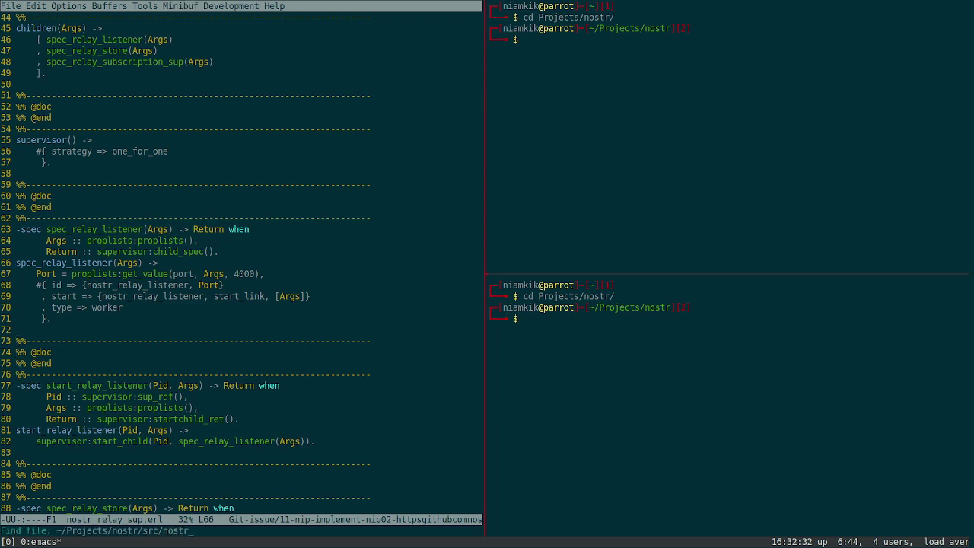
key("Return")
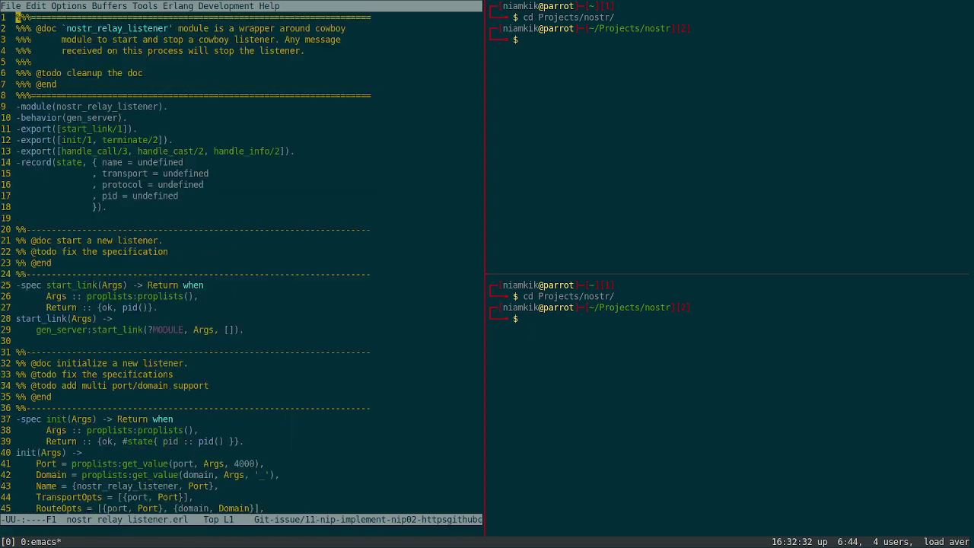
Read through nostr_relay_listener.erl, focusing on how its init function sets up and starts the Cowboy listener.
key("Down")
key("alt+}")
key("alt+}")
key("ctrl+v")
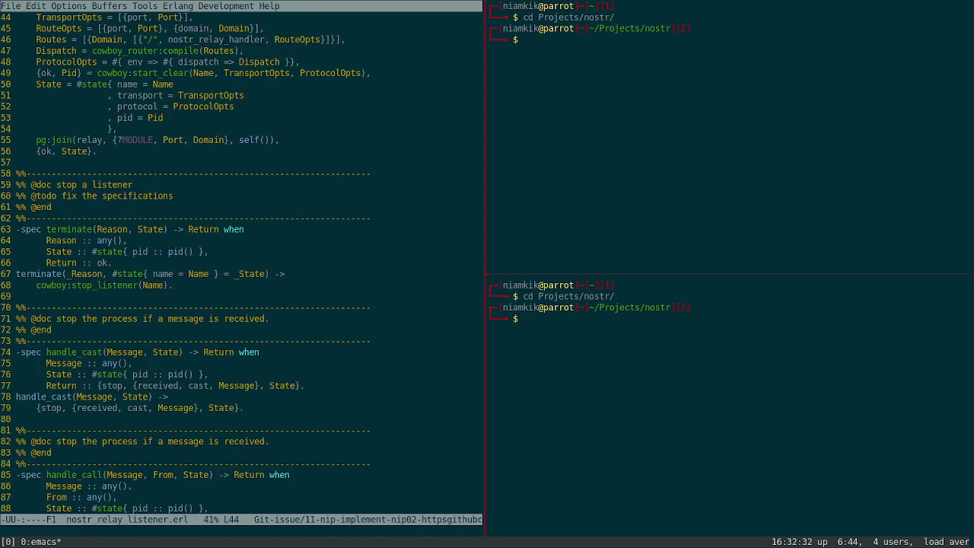
key("ctrl+v")
key("alt+v")
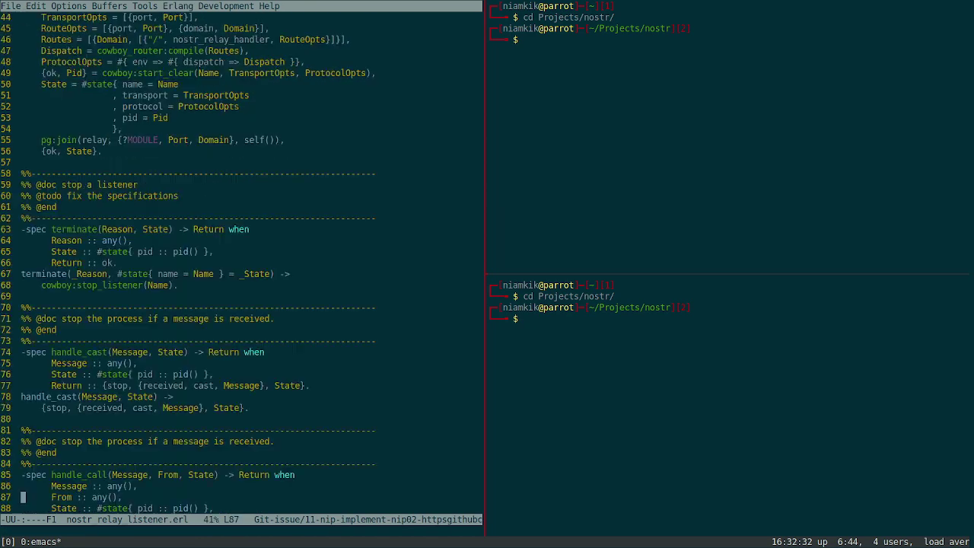
key("Up")
key("Up")
key("Up")
key("Up")
key("Up")
key("Up")
key("Up")
key("Up")
key("Up")
key("Up")
key("Up")
key("Up")
key("Up")
key("Up")
key("Up")
key("Up")
key("Up")
key("Up")
key("Up")
key("Up")
key("Up")
key("Up")
key("Up")
key("Up")
key("Up")
key("Down")
key("Down")
key("Down")
key("Down")
key("Down")
key("Down")
key("Down")
key("Down")
key("Down")
key("Down")
key("Down")
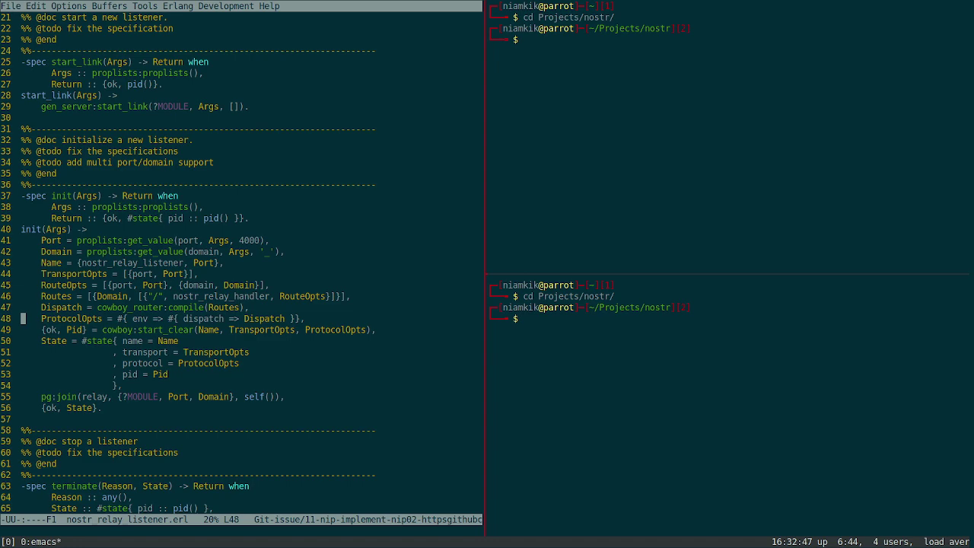
key("Down")
Switch to the diagram and move the nostr relay listener circle diagonally below and right of nostr manager relay sup.
key("Page_Down")
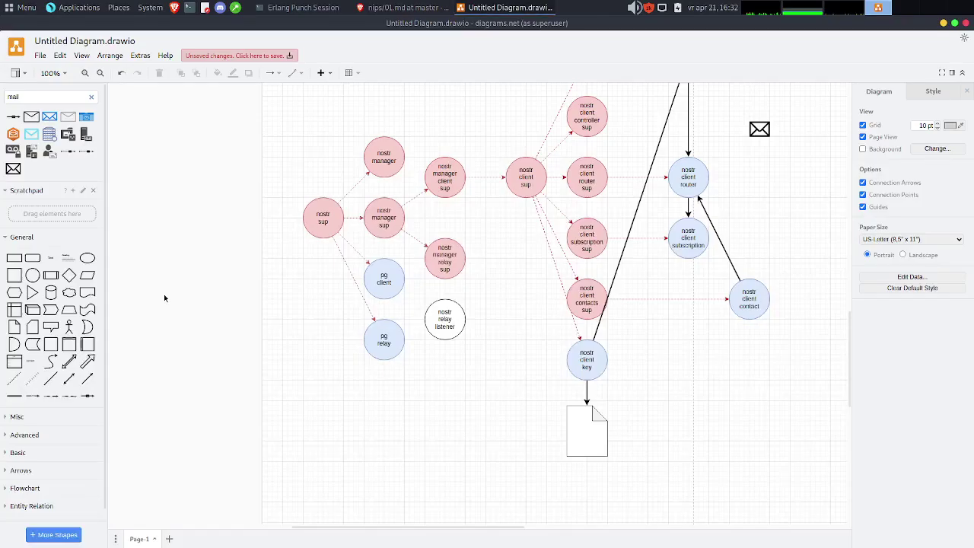
left_click(450, 327)
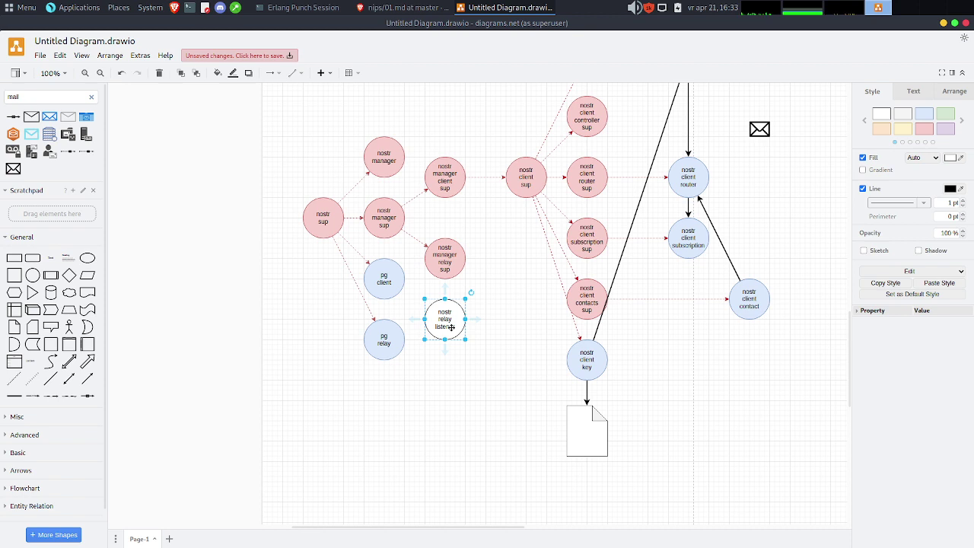
left_click_drag(452, 327, 490, 321)
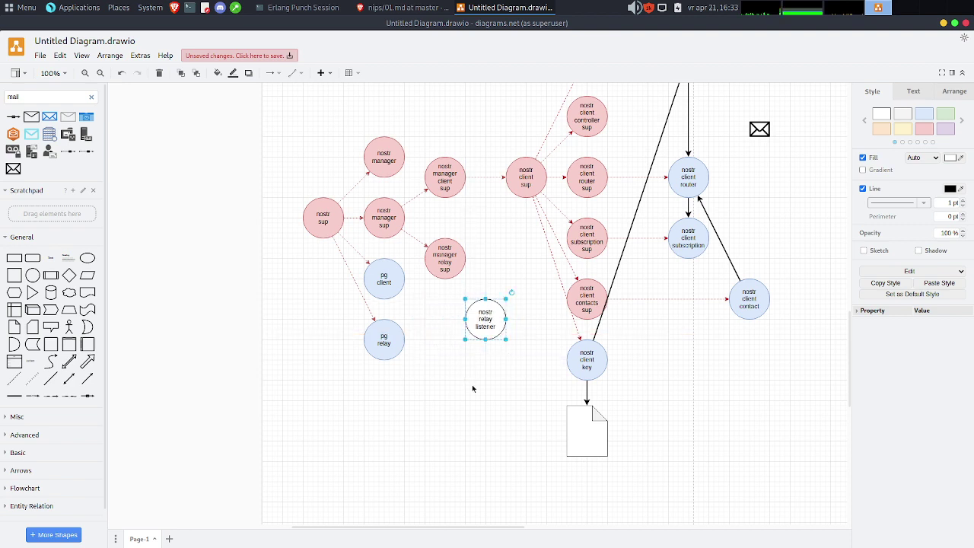
Return to the nostr_relay_sup.erl buffer in Emacs and check the relay supervisor's children list.
key("alt+Tab")
key("ctrl+x")
key("b")
key("Return")
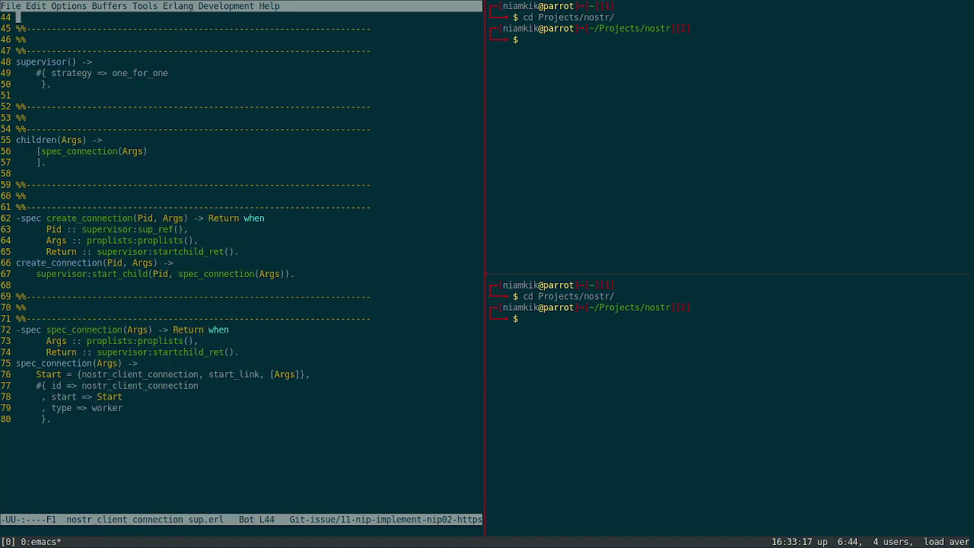
key("ctrl+x")
key("b")
key("Return")
key("ctrl+l")
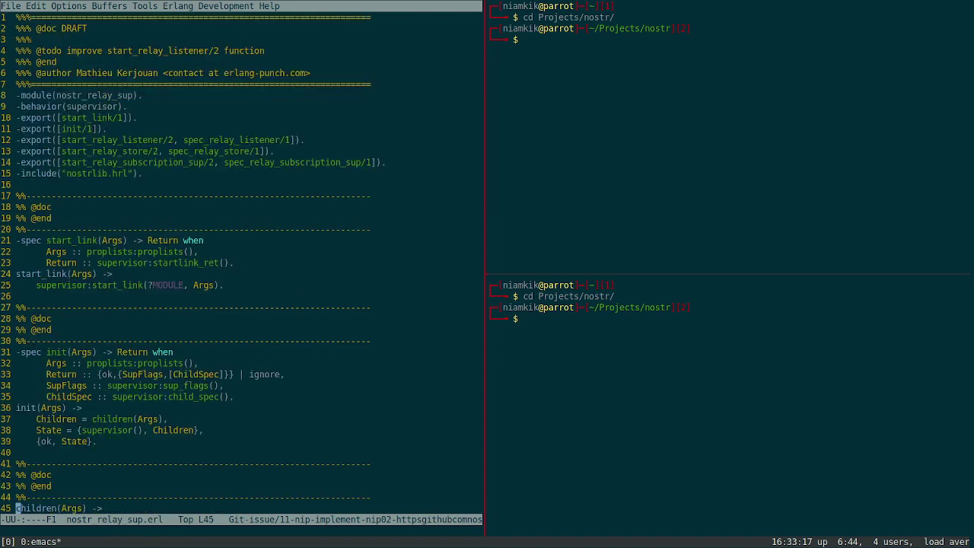
key("ctrl+l")
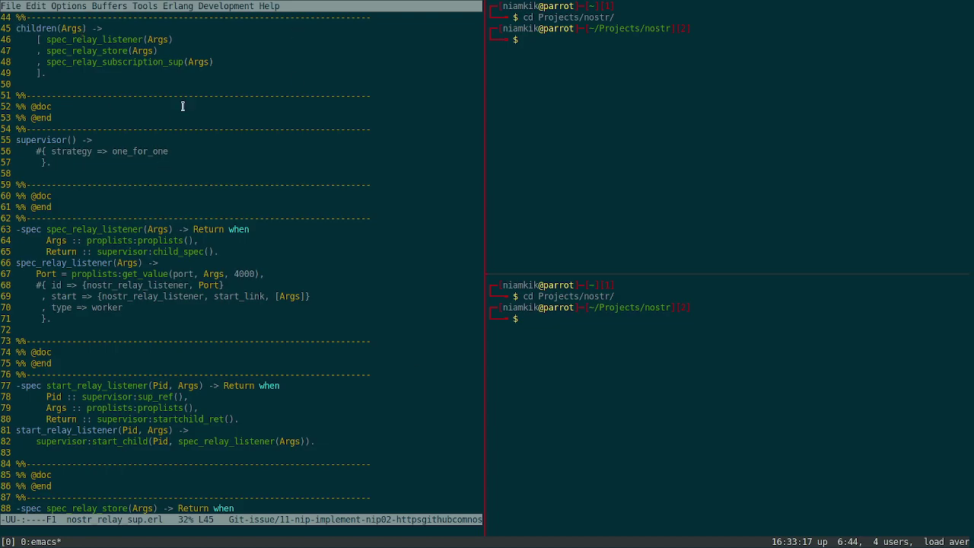
Switch to the diagram and add an empty circle below nostr manager relay sup, lower than nostr relay listener.
key("alt+Tab")
left_click(314, 440)
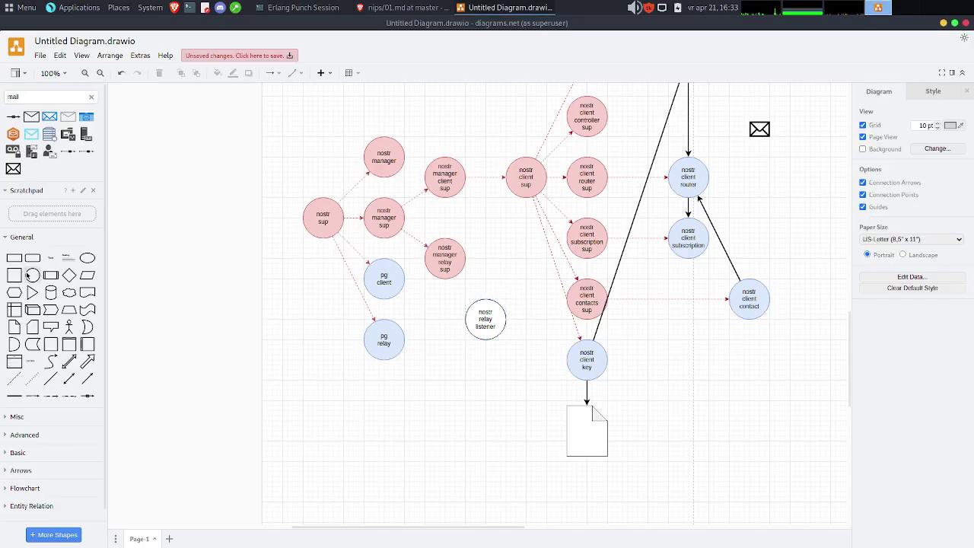
mouse_move(32, 275)
left_mouse_down()
mouse_move(471, 318)
mouse_move(463, 308)
mouse_move(446, 382)
left_mouse_up()
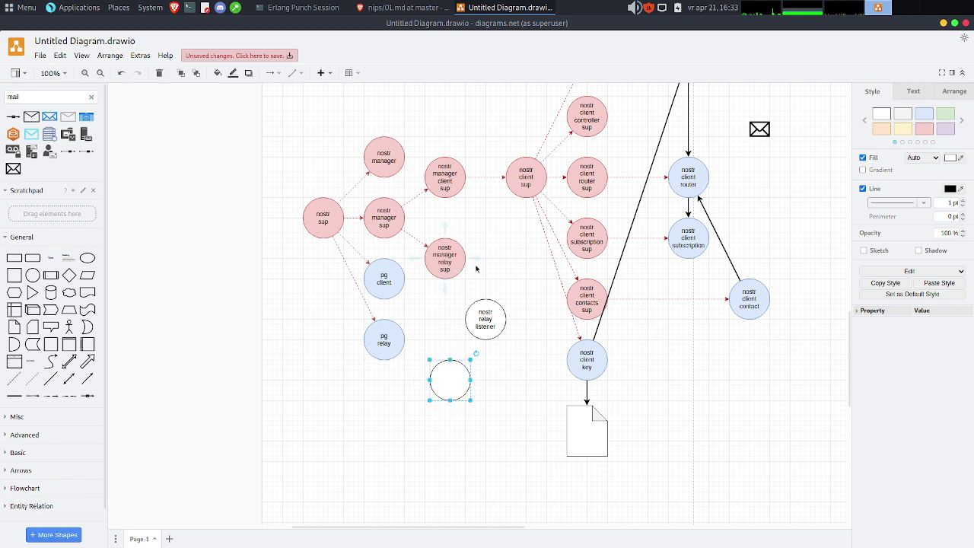
Draw arrows from nostr manager relay sup to nostr relay listener and to the empty circle beneath it.
left_click_drag(474, 258, 481, 322)
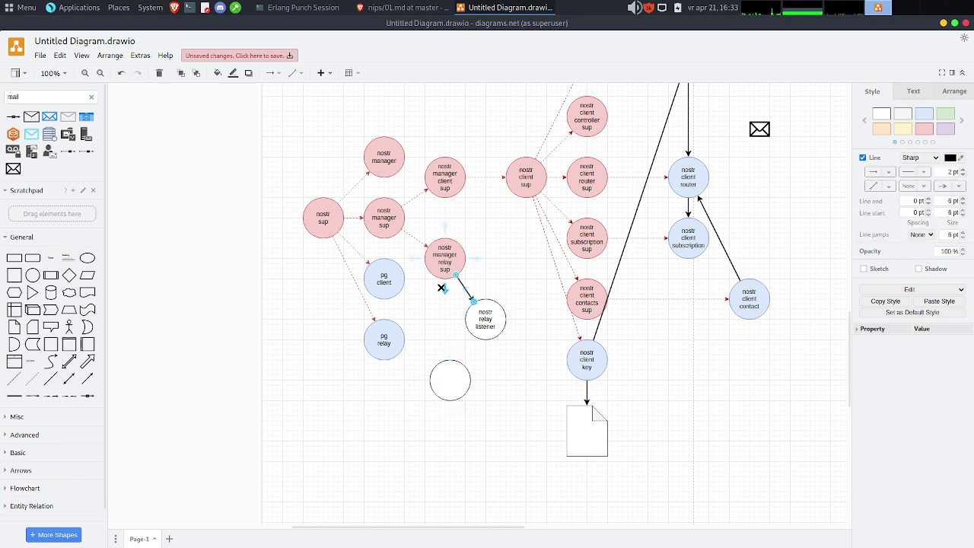
left_click_drag(445, 284, 445, 389)
left_click(489, 392)
left_click(498, 384)
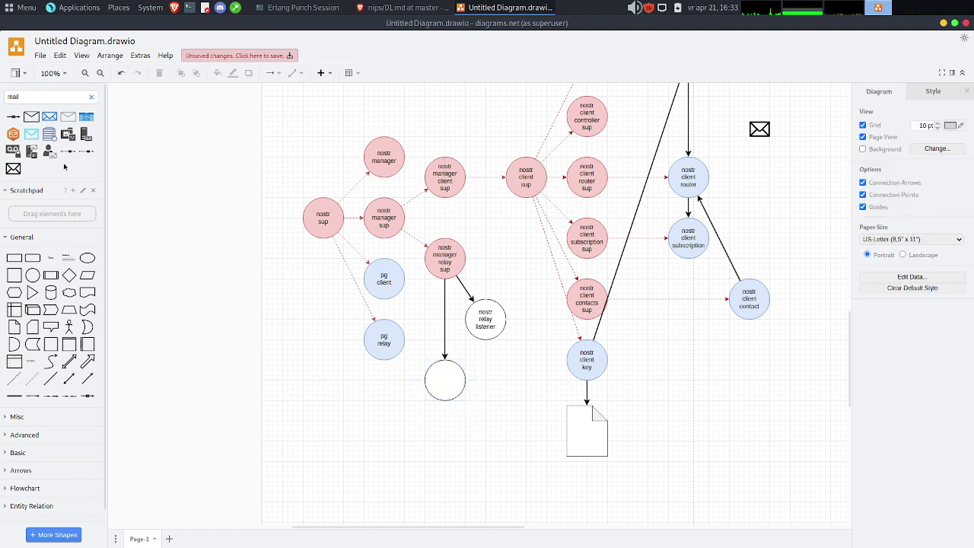
Add a second empty circle and place it beside the unlabelled circle, below nostr relay listener.
left_click(32, 275)
key("alt+Tab")
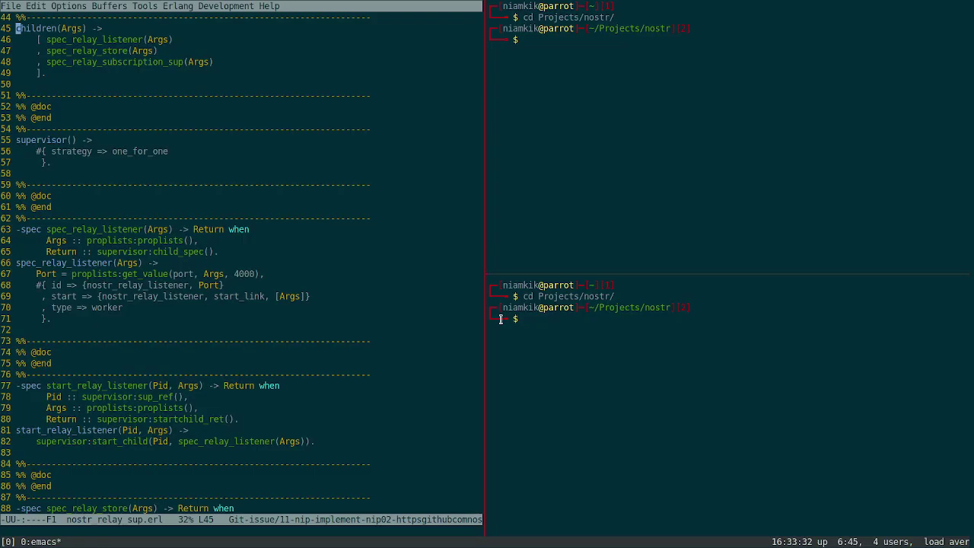
key("alt+Tab")
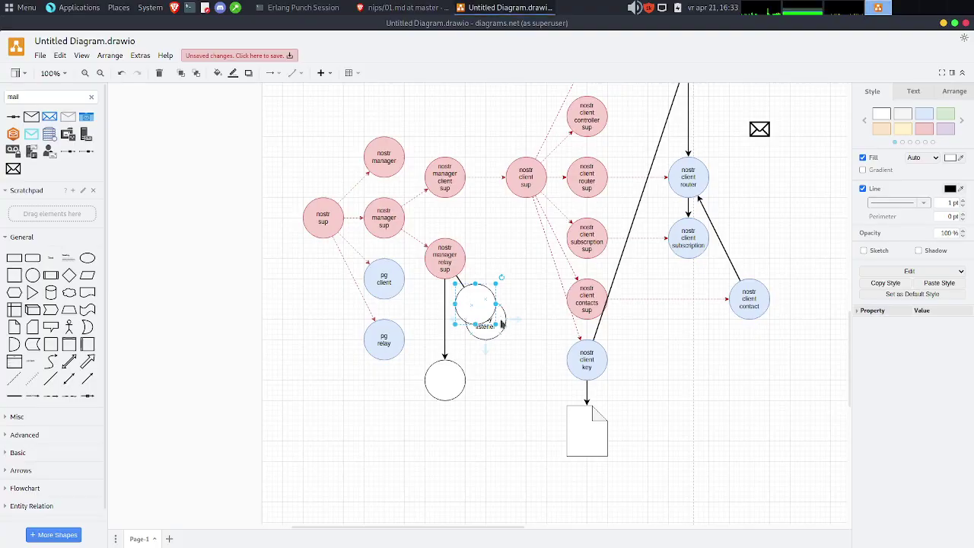
key("alt+Tab")
key("alt+Tab")
left_click_drag(477, 316, 507, 270)
double_click(507, 270)
left_click(559, 442)
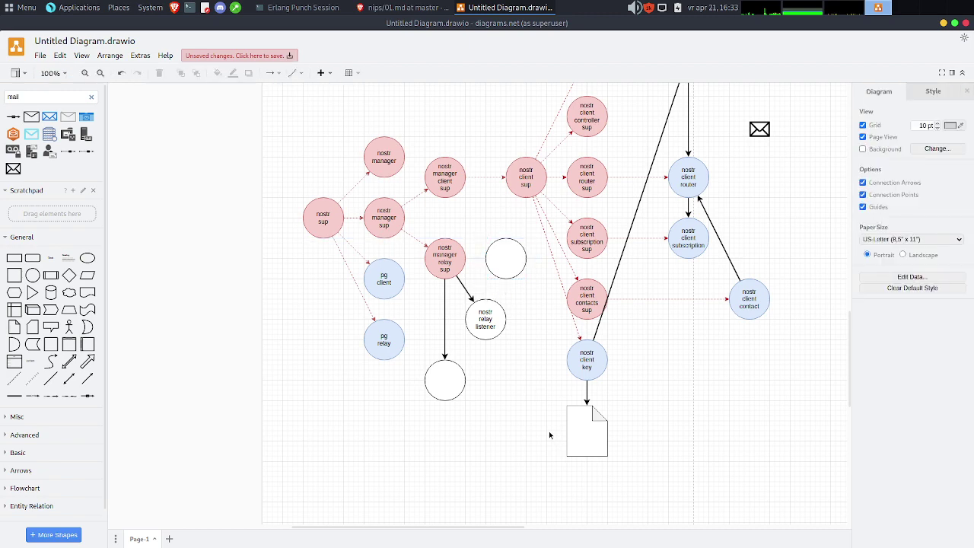
scroll(550, 436, "up", 3)
left_click_drag(506, 394, 498, 513)
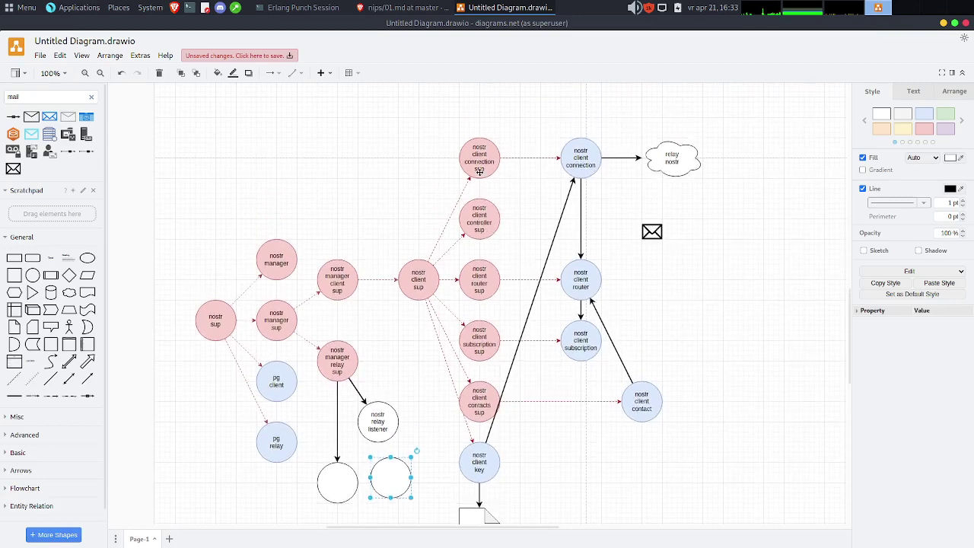
Move the document shape from below nostr client key to its right side.
scroll(480, 171, "down", 3)
left_click_drag(479, 432, 539, 362)
left_click(406, 286)
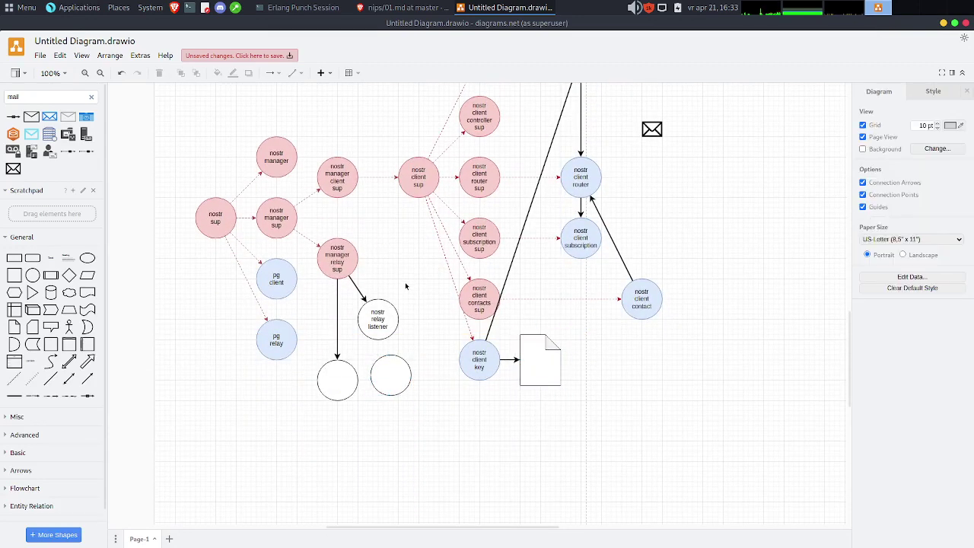
Select nostr client sup with all its connected client shapes and move the group right to widen the gap from the managers.
scroll(406, 286, "up", 4)
left_click_drag(372, 151, 730, 526)
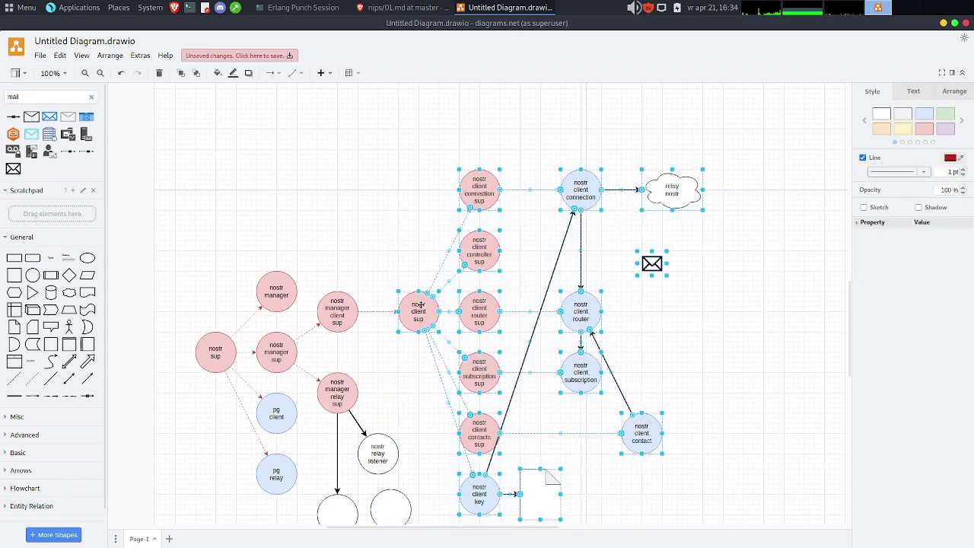
left_click_drag(417, 312, 478, 312)
left_click(390, 223)
Move the nostr relay listener circle level with nostr manager relay sup on its right, and recheck the children list in nostr_relay_sup.erl.
scroll(390, 222, "down", 4)
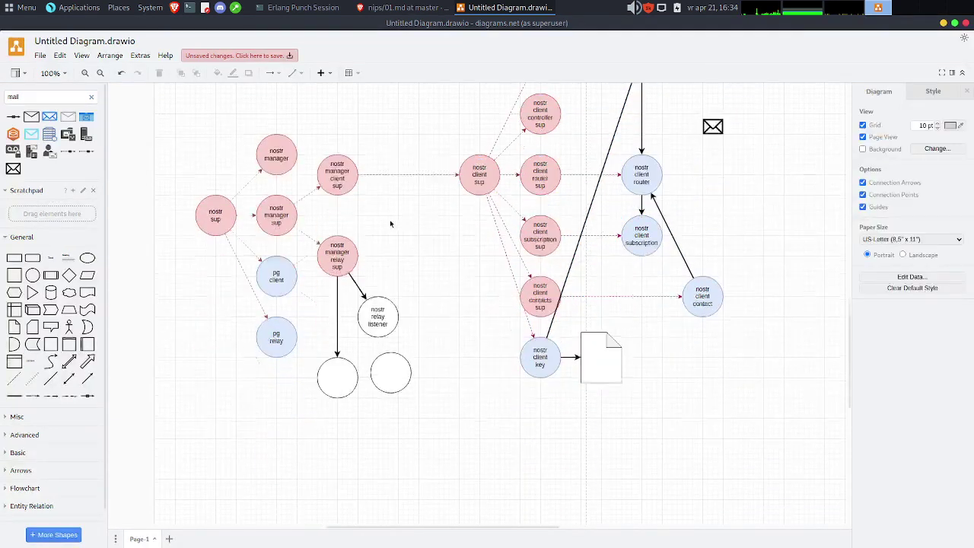
left_click_drag(393, 260, 400, 229)
left_click(426, 280)
key("alt+Tab")
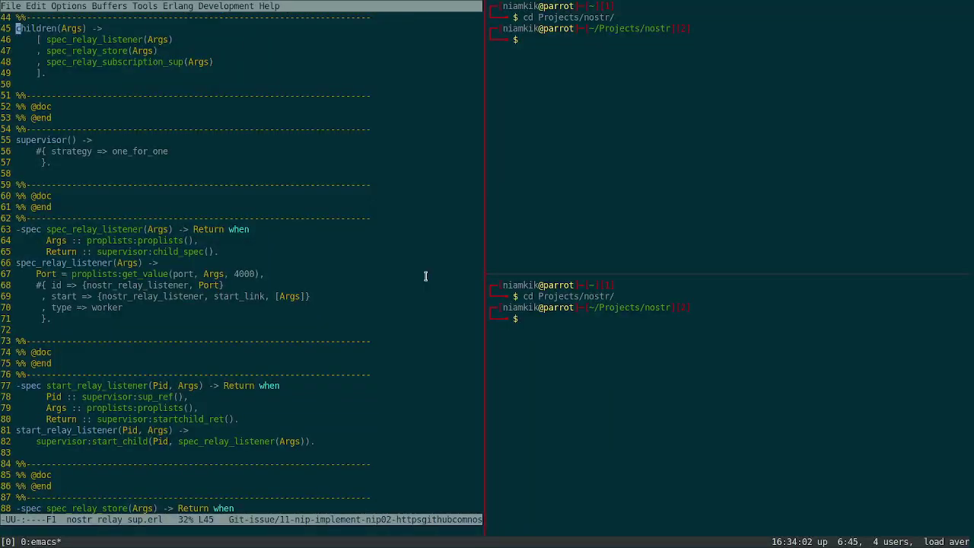
key("alt+Tab")
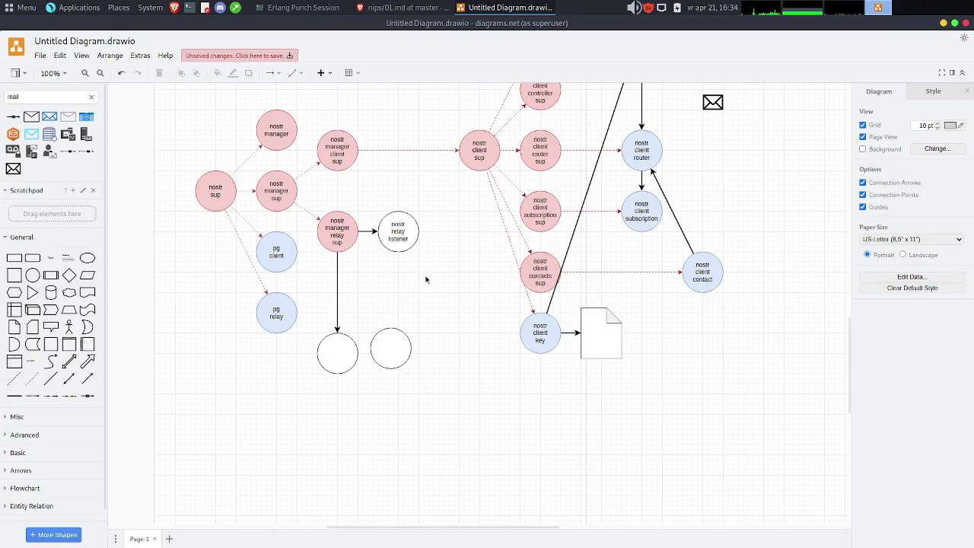
Label the empty circle directly below nostr manager relay sup as "nostr relay sup", with each word on its own line.
left_click(399, 235)
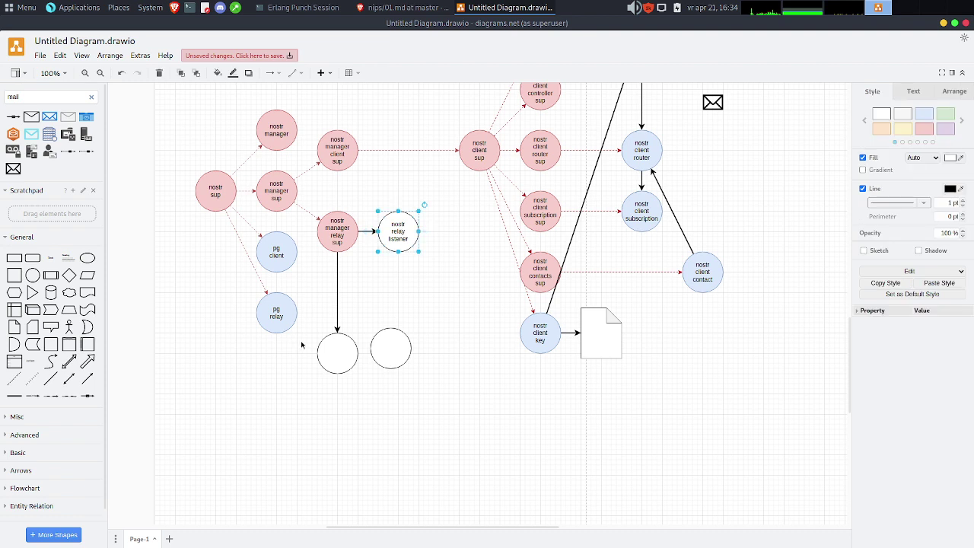
left_click(335, 349)
type("nost")
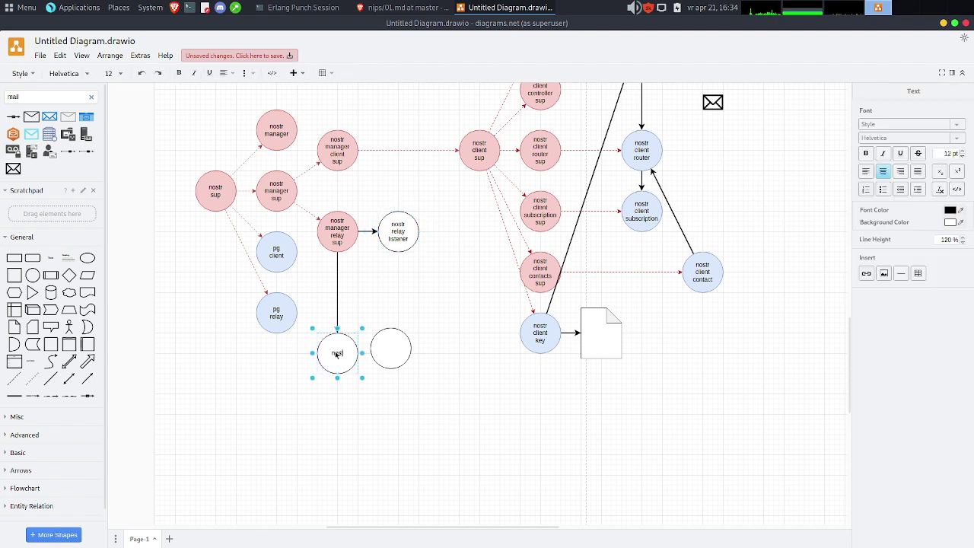
type("r")
key("Return")
type("relay")
key("Return")
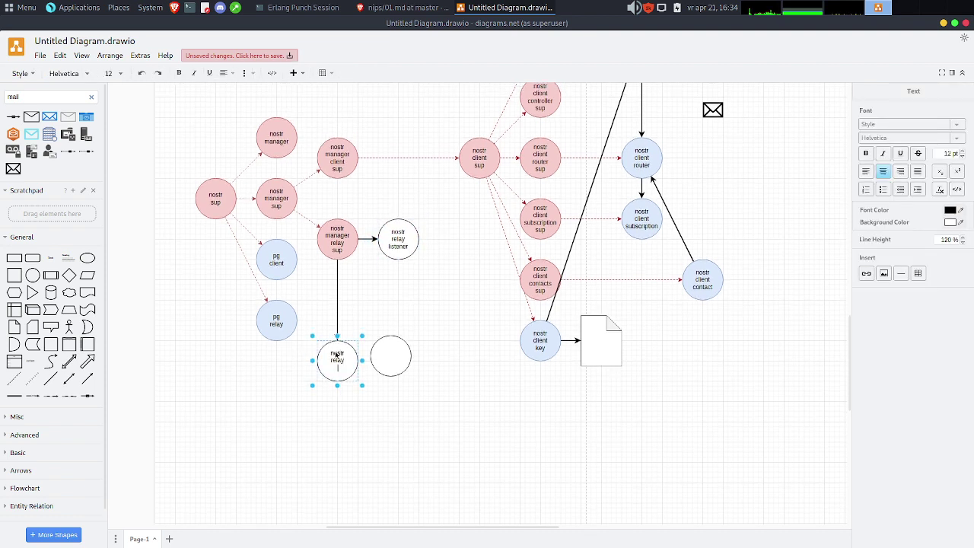
type("sup")
left_click(388, 318)
Delete the nostr relay listener circle and move nostr relay sup into its place beside nostr manager relay sup.
left_click(397, 248)
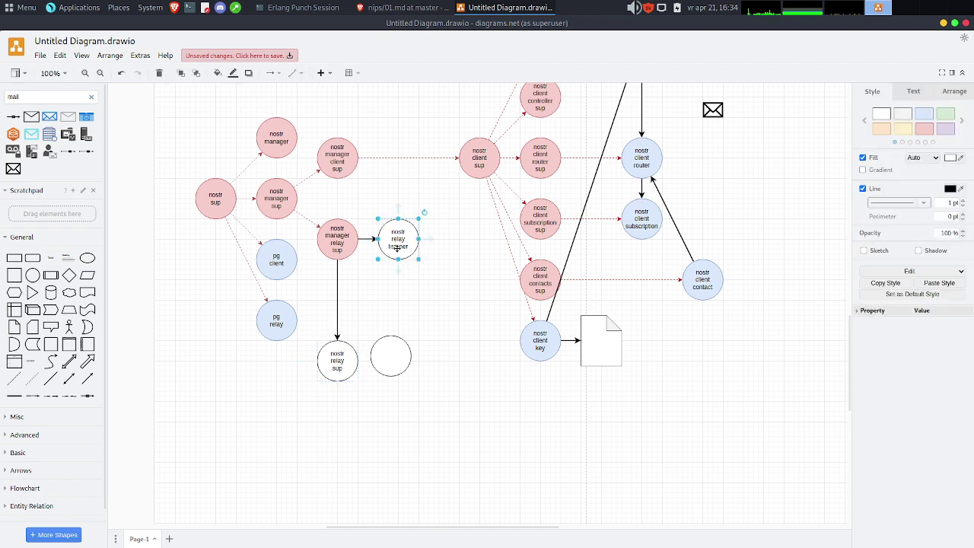
key("Delete")
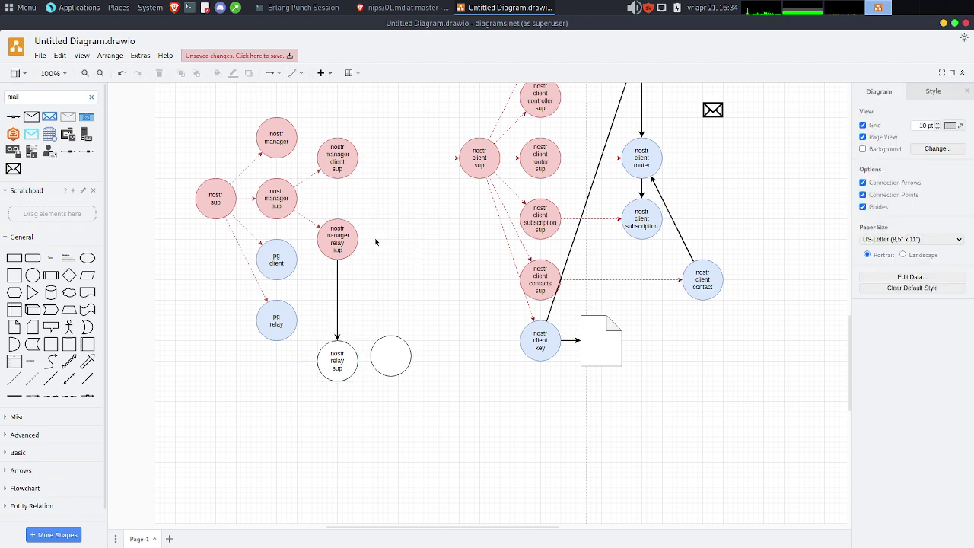
left_click_drag(335, 364, 416, 243)
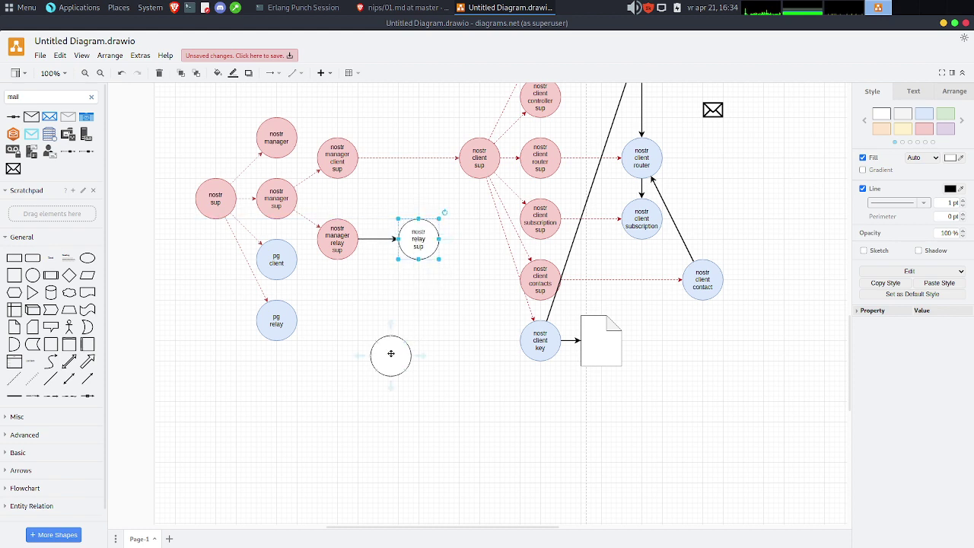
Move the remaining empty circle directly below nostr relay sup and label it "nostr relay listener".
left_click_drag(390, 353, 418, 298)
double_click(404, 301)
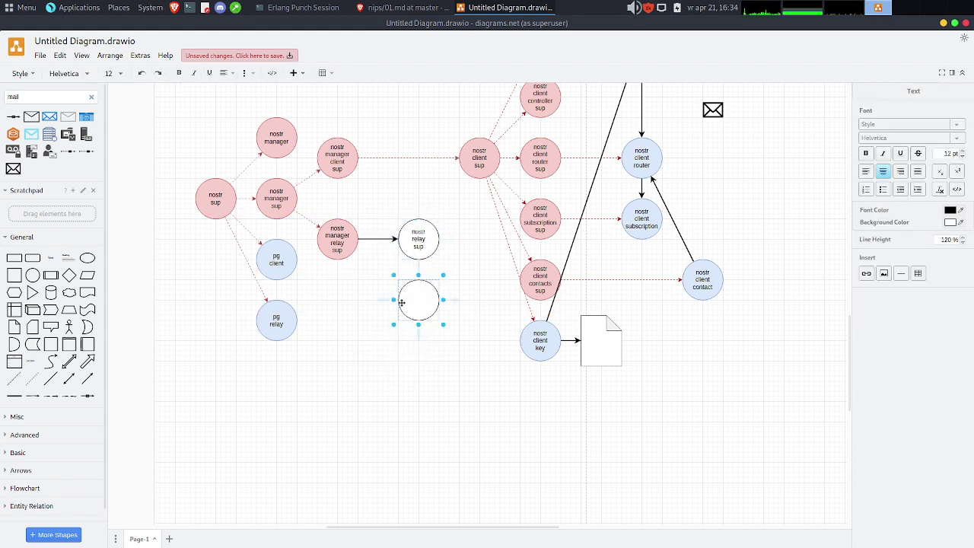
type("nostr relay listener")
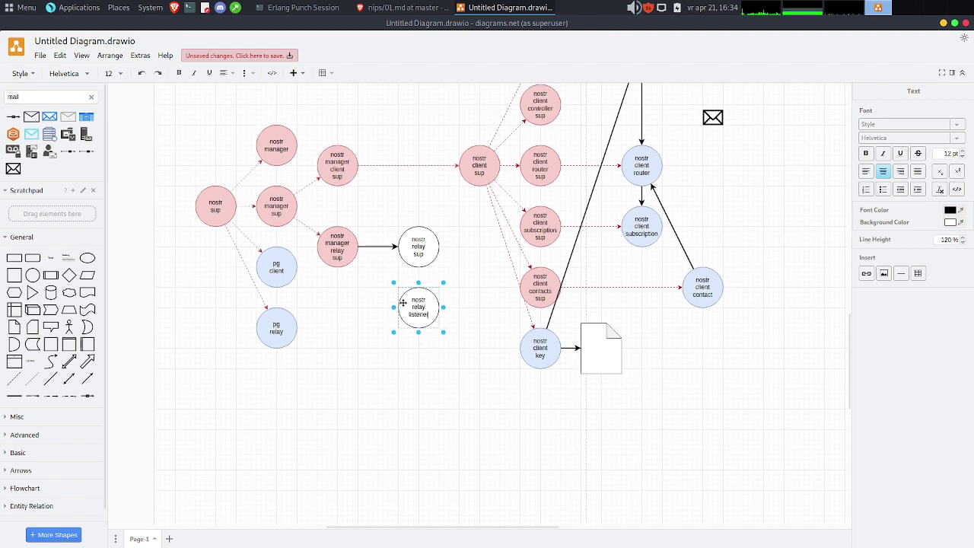
left_click(358, 311)
Duplicate the nostr relay listener circle to its left and relabel the copy "nostr relay store".
left_click(403, 304)
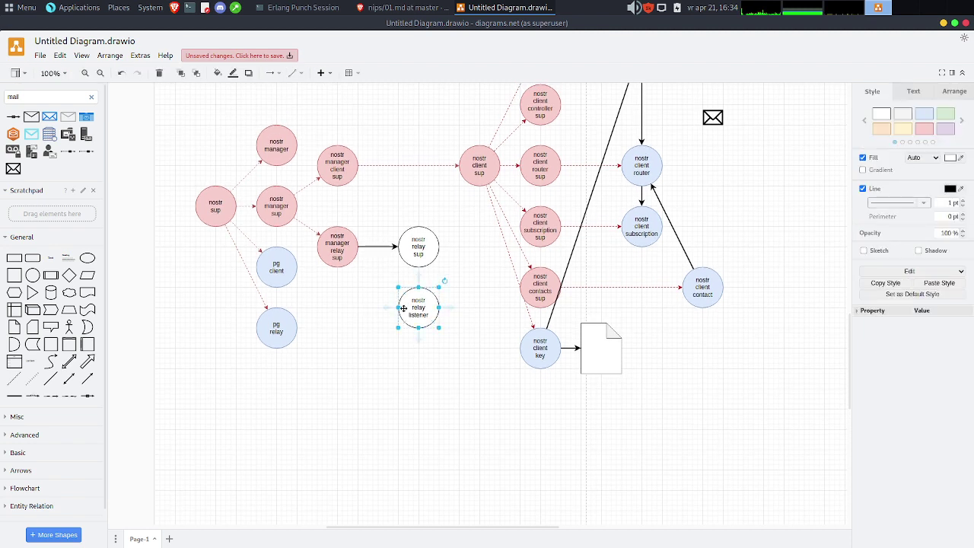
left_click_drag(403, 304, 353, 311)
double_click(364, 317)
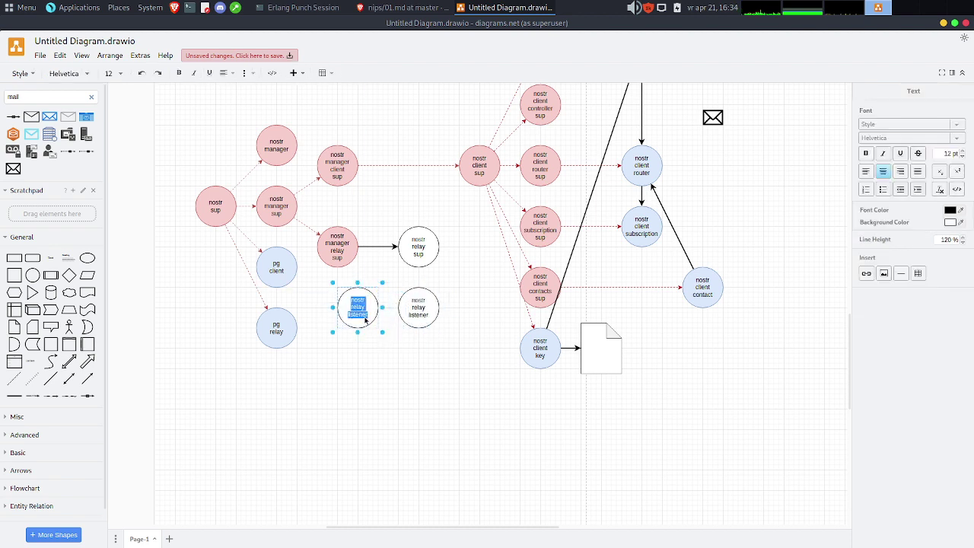
left_click(365, 320)
double_click(358, 312)
key("Escape")
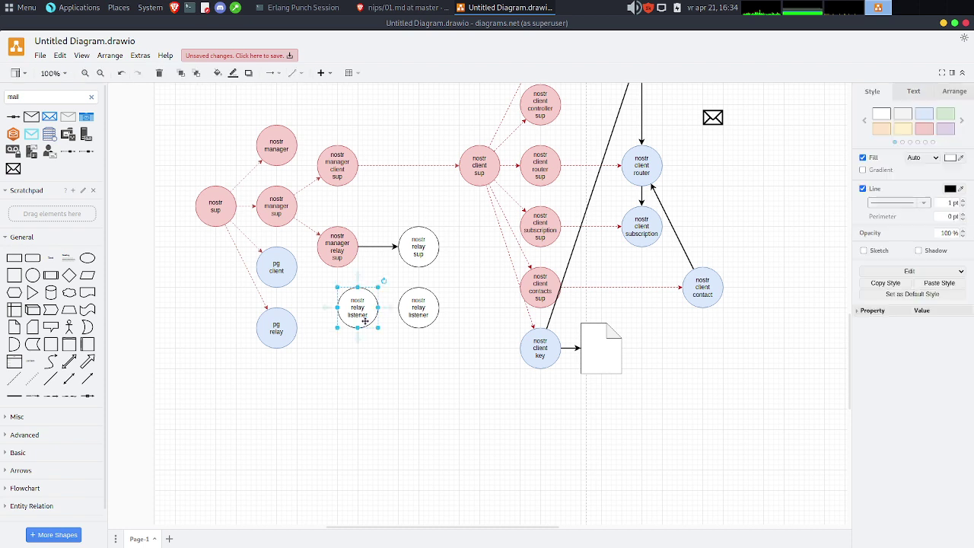
double_click(358, 312)
left_click(358, 313)
double_click(358, 315)
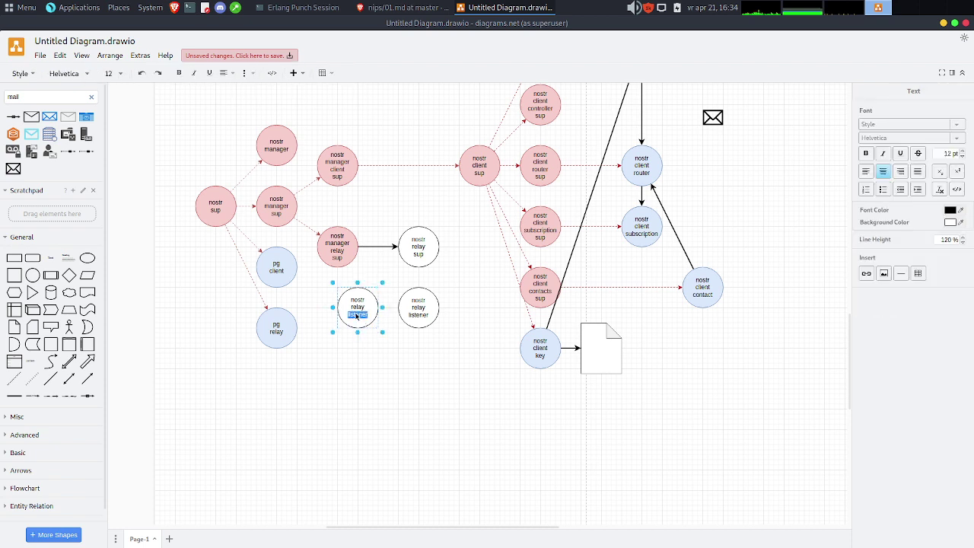
type("supre")
left_click(392, 343)
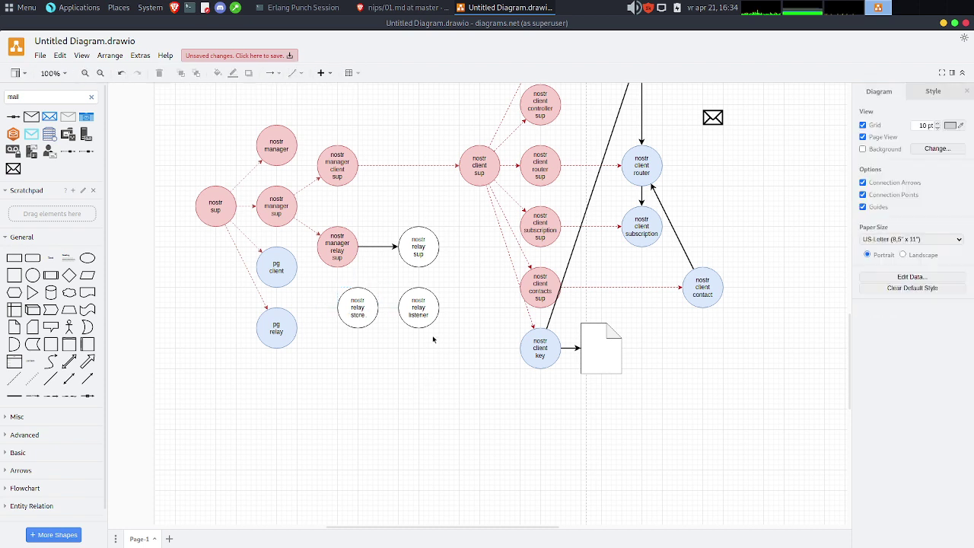
Duplicate the nostr relay listener circle to its right and relabel the copy "nostr relay subscription".
left_click(431, 320)
left_click_drag(424, 308, 478, 313)
double_click(477, 320)
left_click(478, 319)
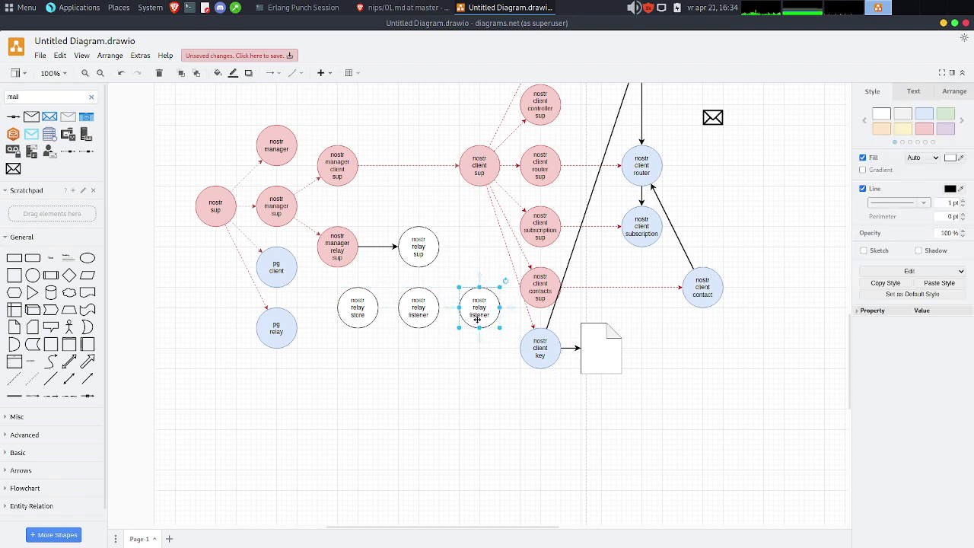
double_click(479, 315)
type("subscription")
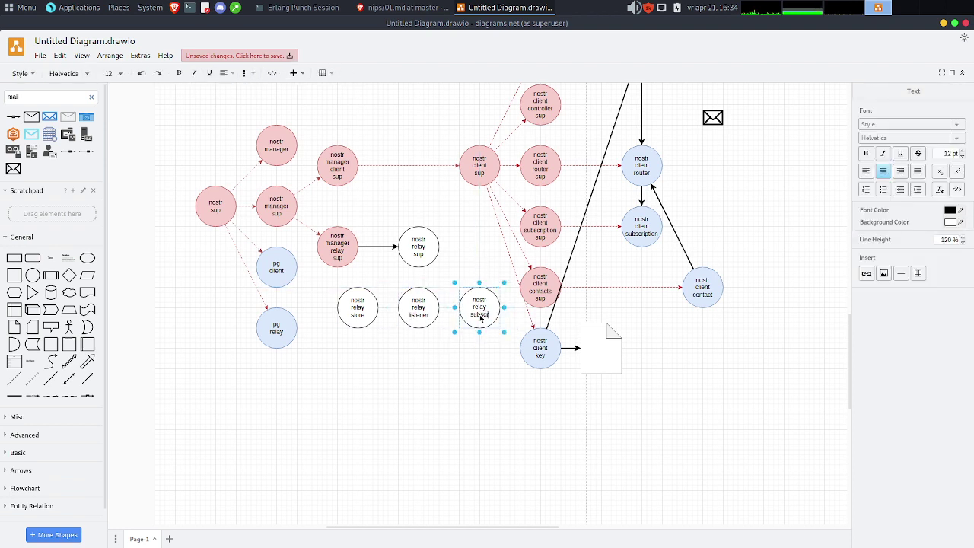
left_click(413, 388)
Check the children list in nostr_relay_sup.erl and extend the nostr relay subscription label with a last line "sup".
key("alt+Tab")
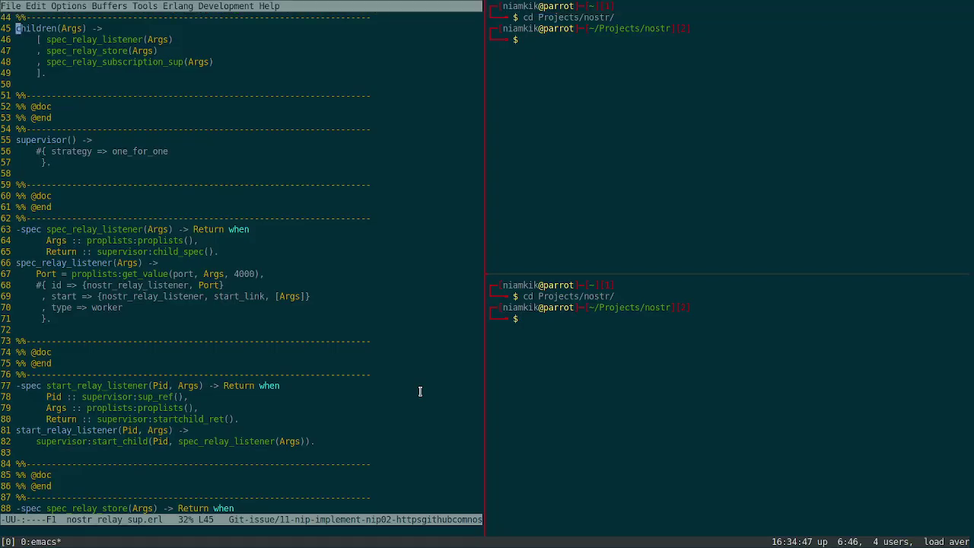
key("alt+Tab")
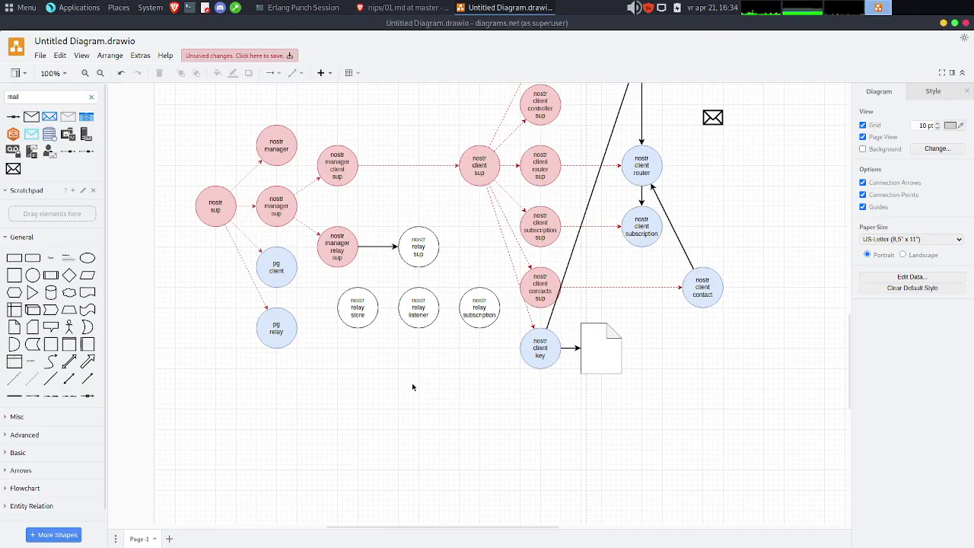
double_click(478, 320)
key("End")
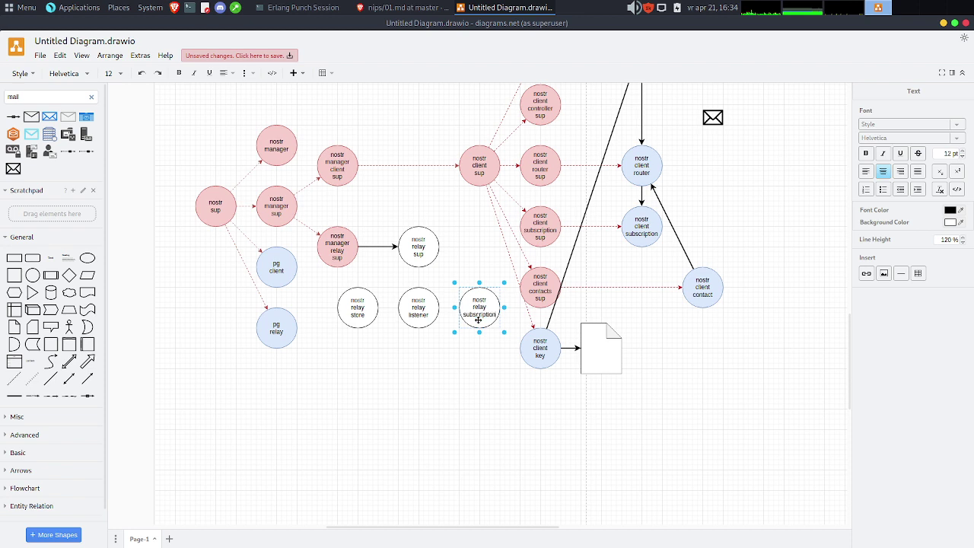
key("Return")
type("sup")
left_click(335, 432)
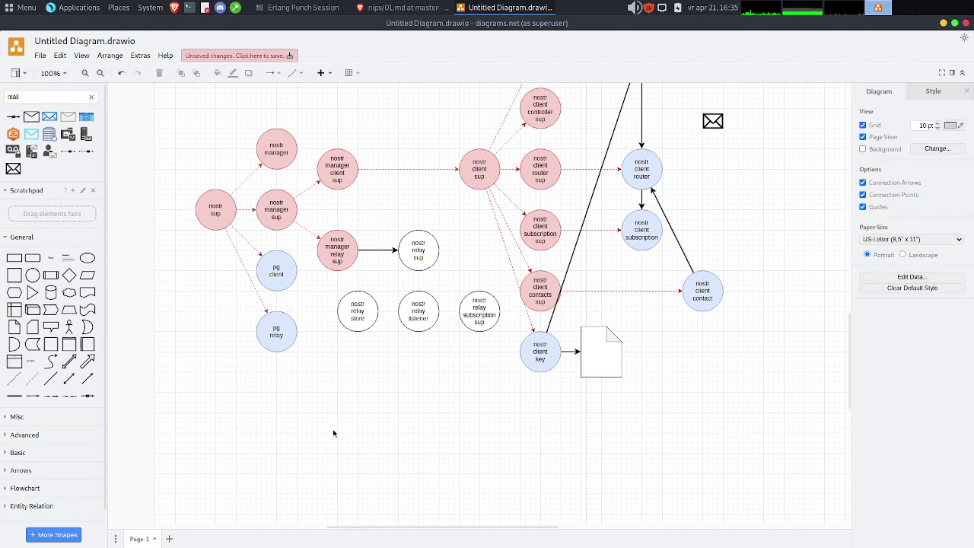
Apply the red style to nostr relay sup and make its incoming arrow a 1 pt dashed line.
left_click(423, 251)
left_click(923, 129)
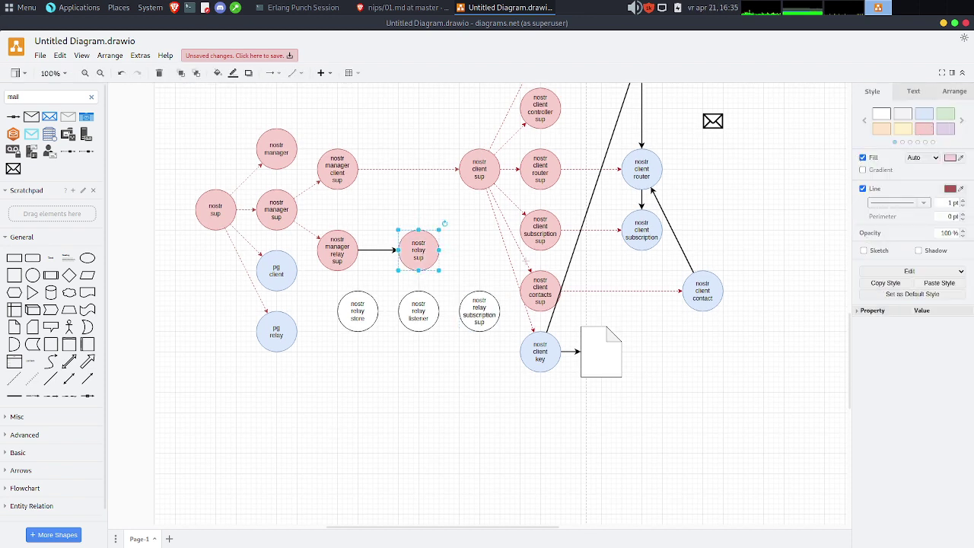
left_click(371, 256)
left_click(371, 251)
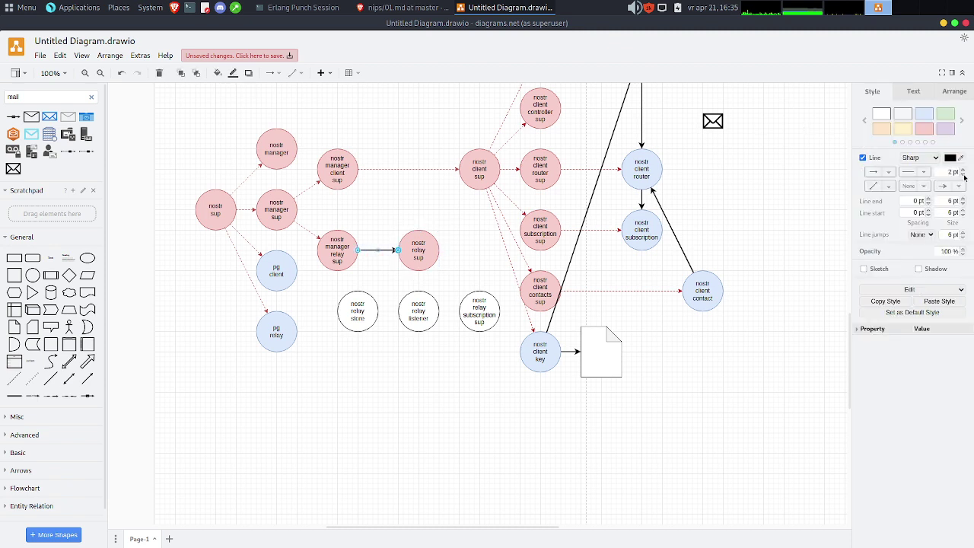
left_click(962, 174)
left_click(923, 172)
left_click(910, 197)
left_click(489, 399)
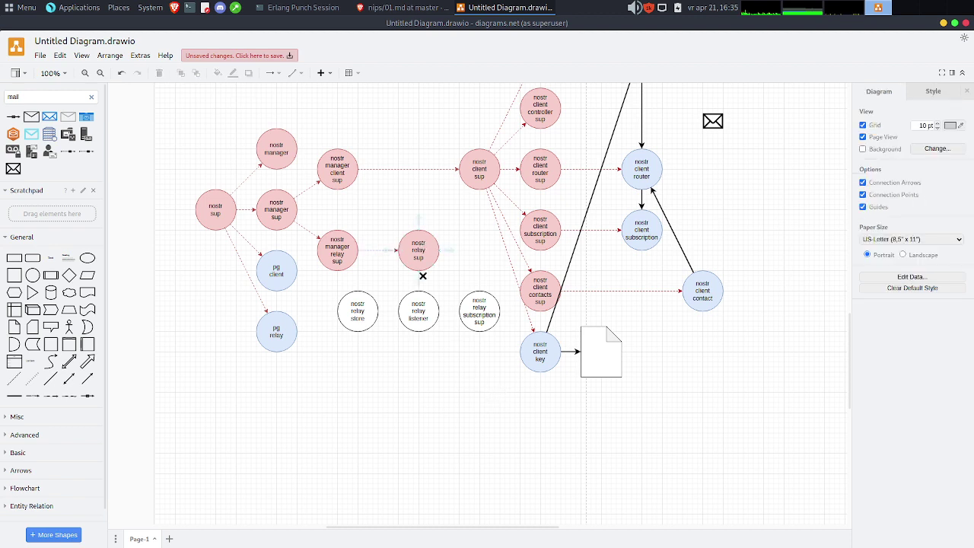
Connect nostr relay sup with dashed arrows to nostr relay store, nostr relay listener and nostr relay subscription sup.
left_click_drag(419, 275, 418, 298)
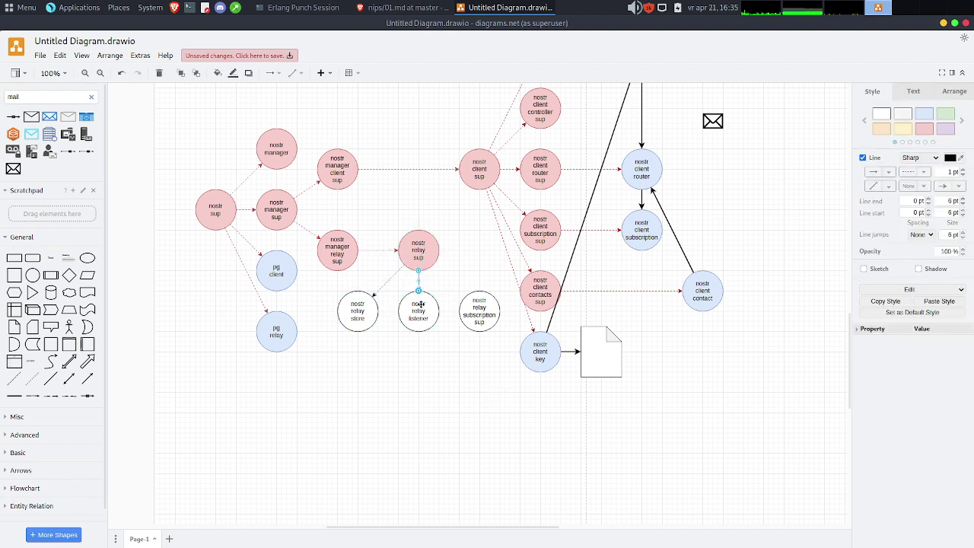
scroll(453, 259, "down", 3)
left_click(452, 259)
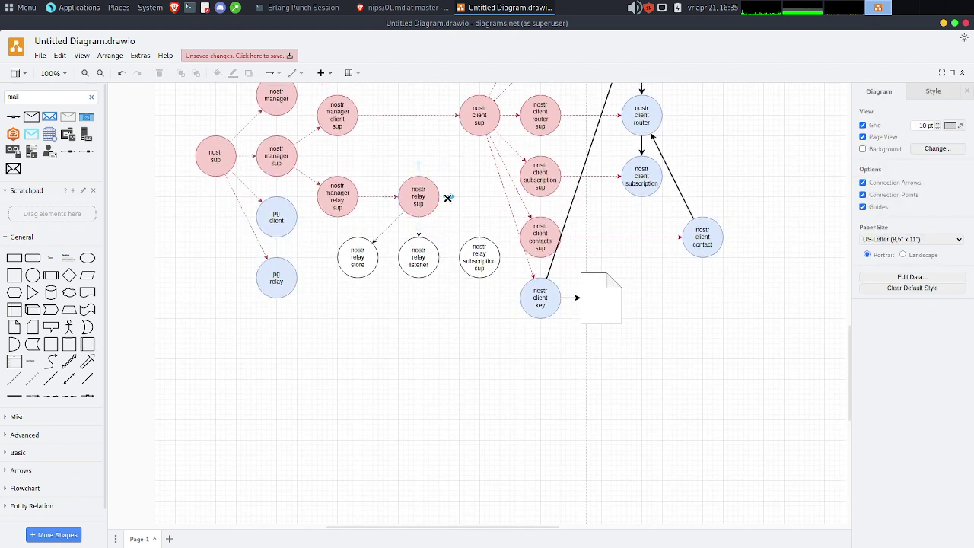
left_click_drag(446, 199, 479, 256)
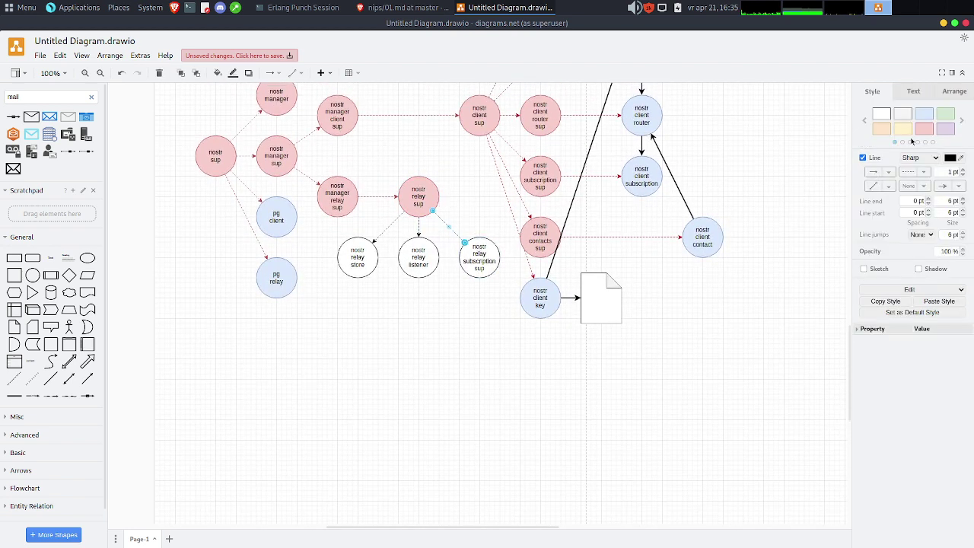
left_click(433, 314)
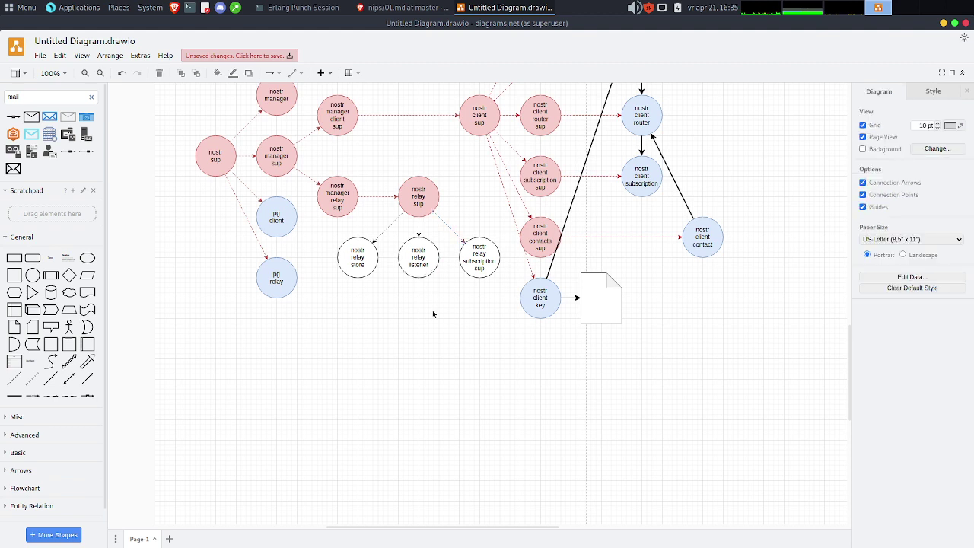
Colour the arrows from nostr relay sup to nostr relay listener and nostr relay store red.
left_click(417, 226)
left_click(391, 223, "shift")
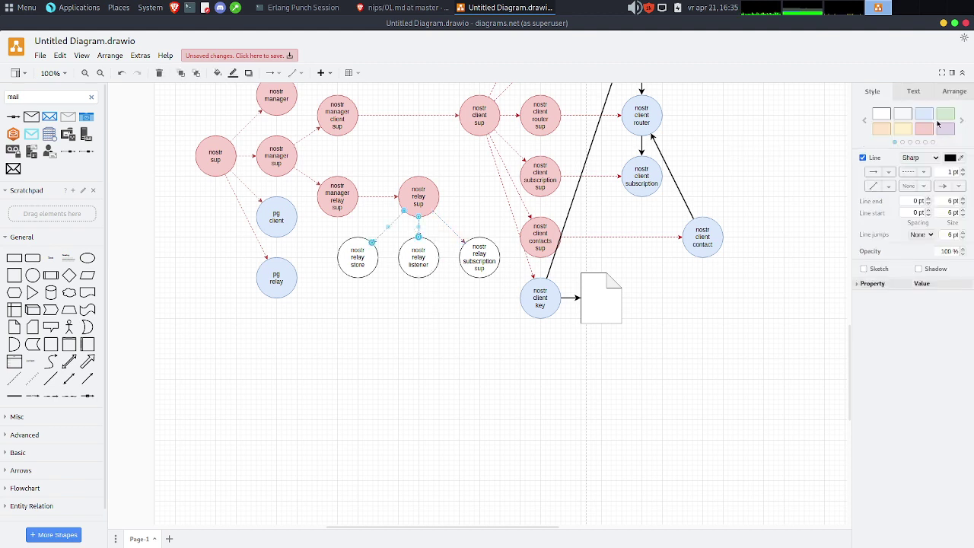
left_click(520, 413)
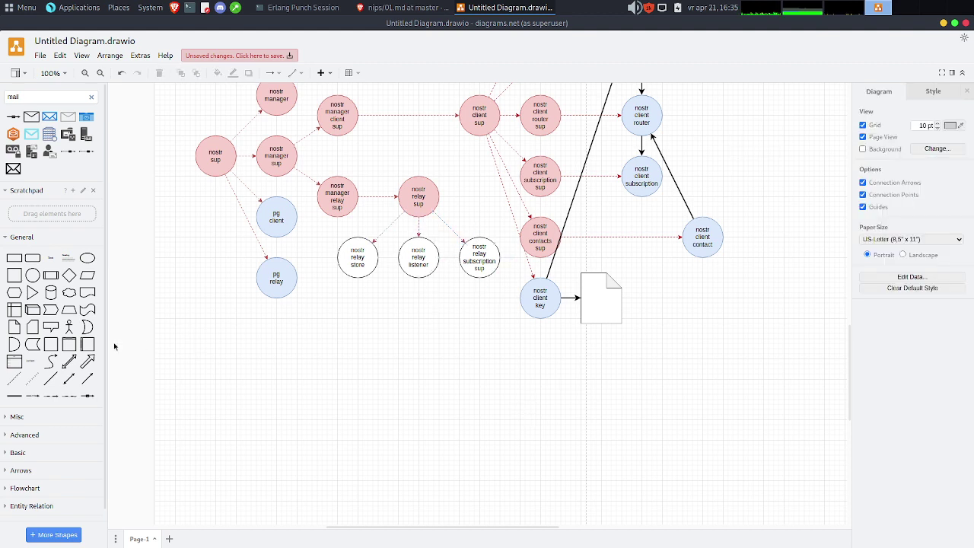
Add a circle directly below nostr relay subscription sup and label it "nostr relay subcription".
left_click(30, 276)
left_click_drag(473, 303, 474, 324)
double_click(474, 324)
type("no")
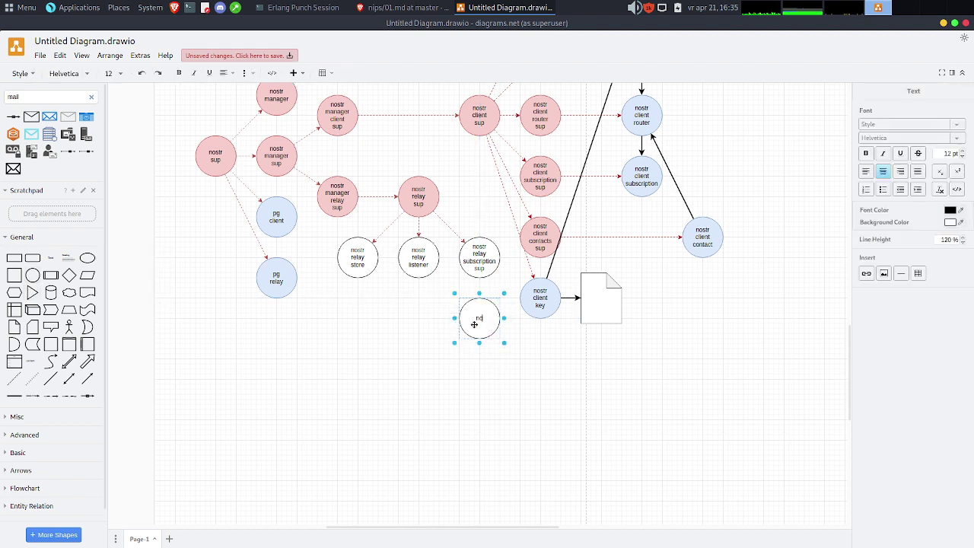
type("str relay")
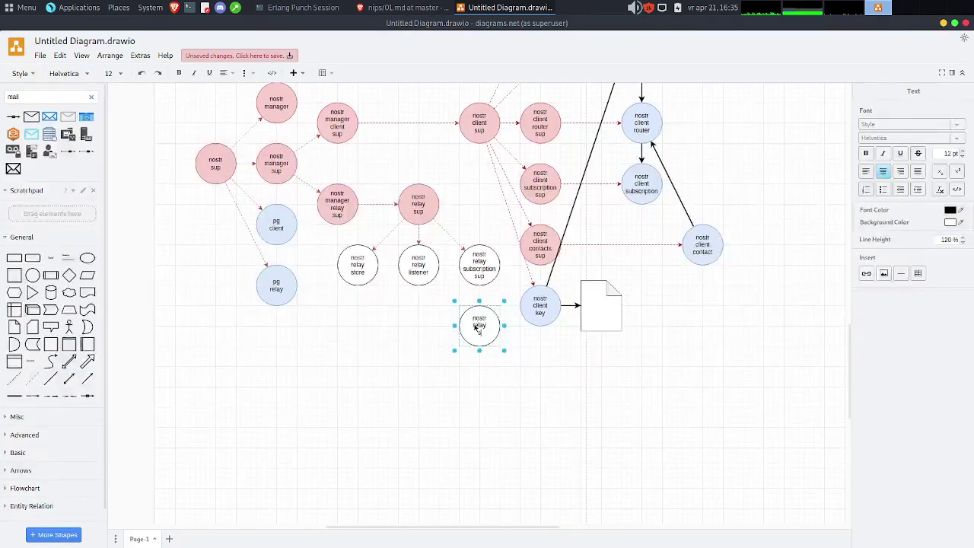
type(" subscription")
left_click(353, 320)
Connect nostr relay subscription sup to the circle below it with a red dashed arrow, and apply the red style to the supervisor circle.
left_click_drag(482, 296, 476, 341)
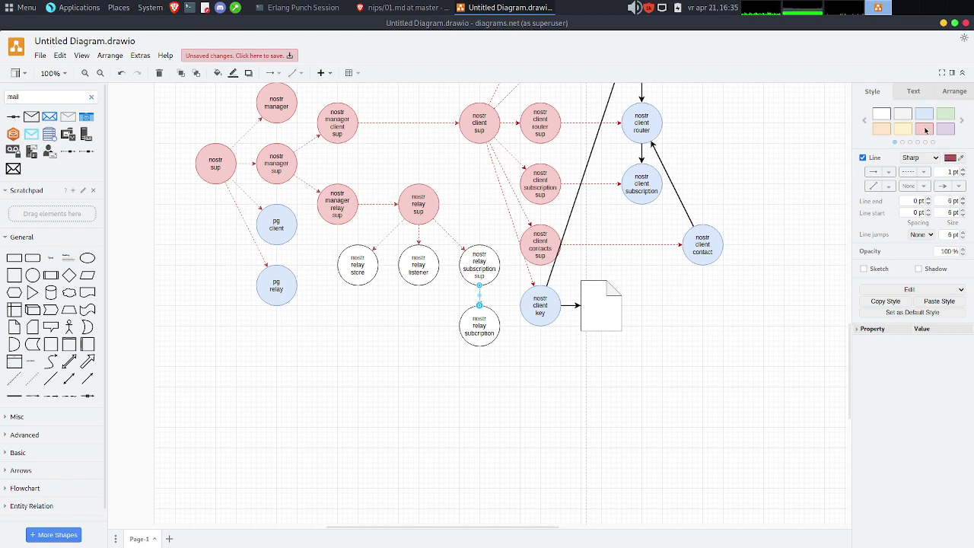
left_click(705, 407)
scroll(705, 407, "up", 3)
left_click(473, 325)
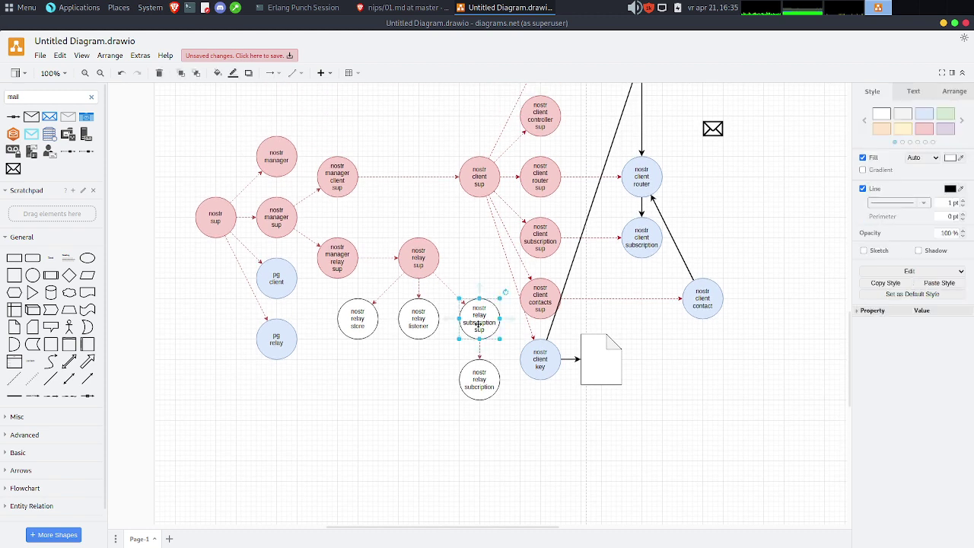
left_click(922, 131)
Apply the blue style to the nostr relay listener, nostr relay store and nostr relay subcription circles.
left_click(419, 319)
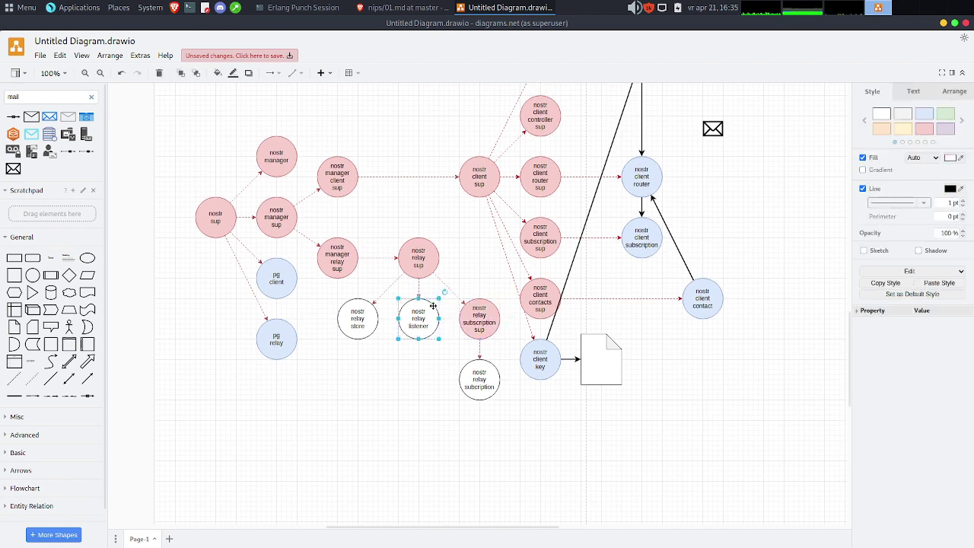
left_click(357, 319, "shift")
left_click(478, 383, "shift")
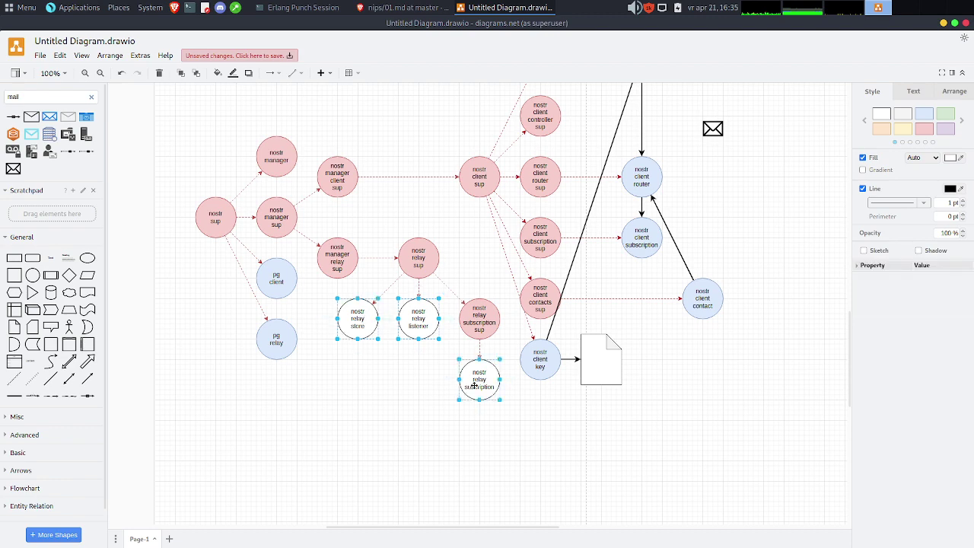
left_click(923, 114)
left_click(820, 252)
scroll(820, 252, "up", 5)
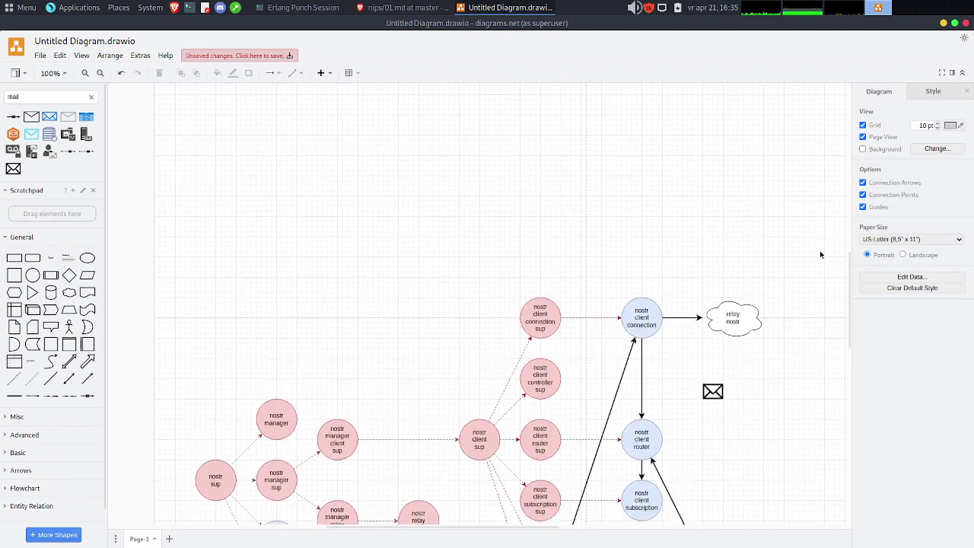
scroll(820, 252, "down", 6)
scroll(820, 255, "up", 5)
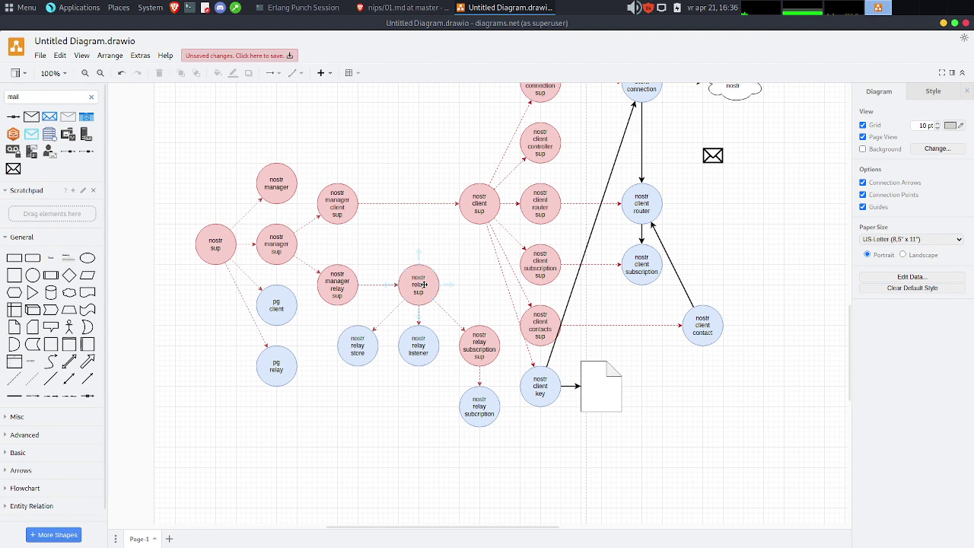
scroll(439, 236, "up", 3)
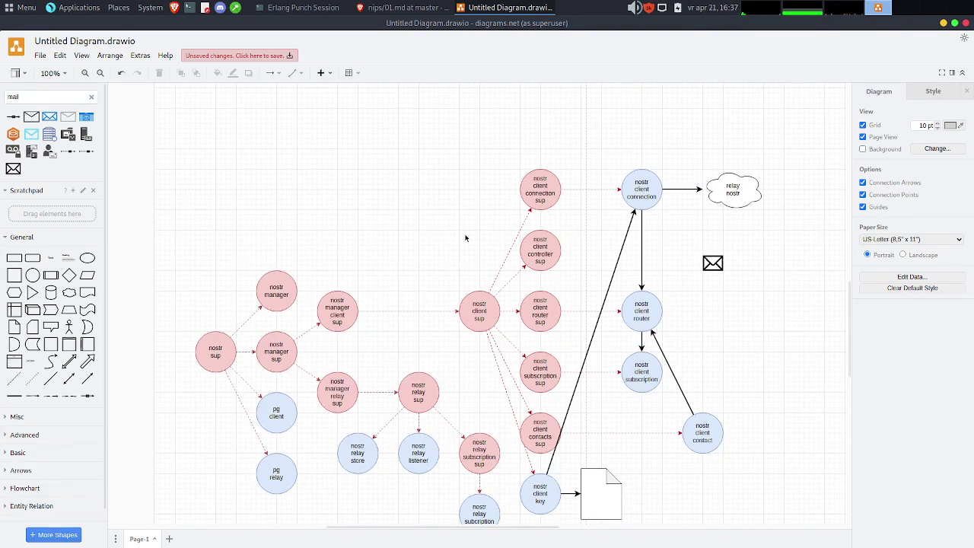
scroll(704, 379, "down", 2)
scroll(704, 378, "up", 1)
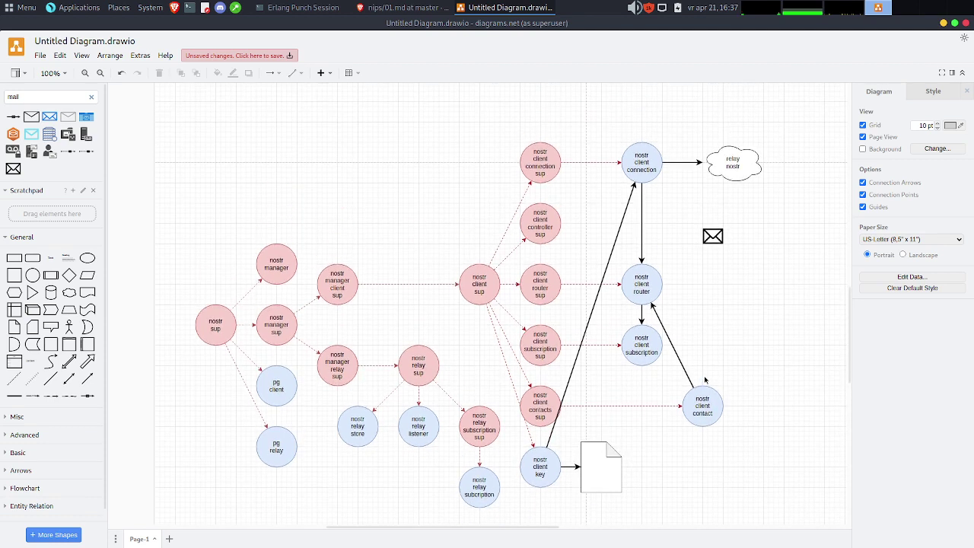
left_click(480, 290)
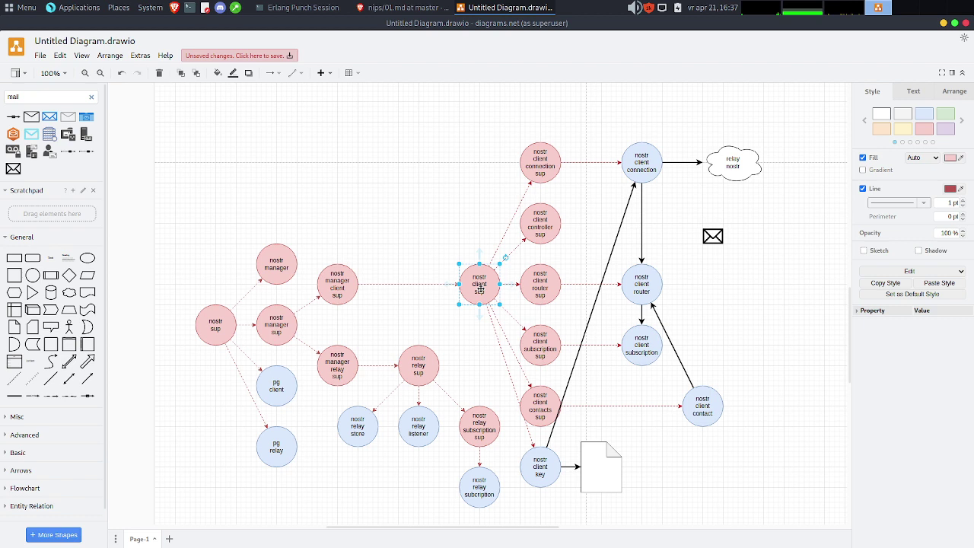
left_click(478, 358)
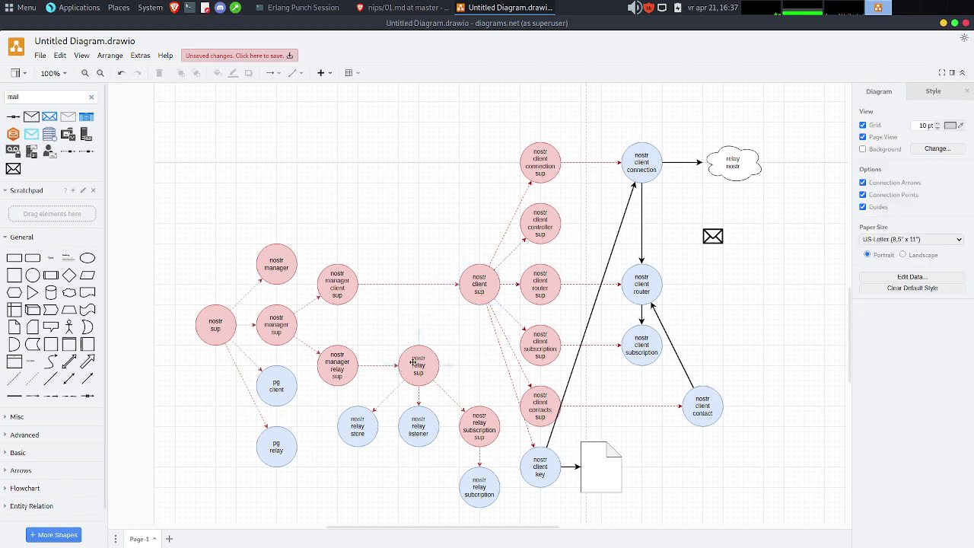
left_click(478, 290)
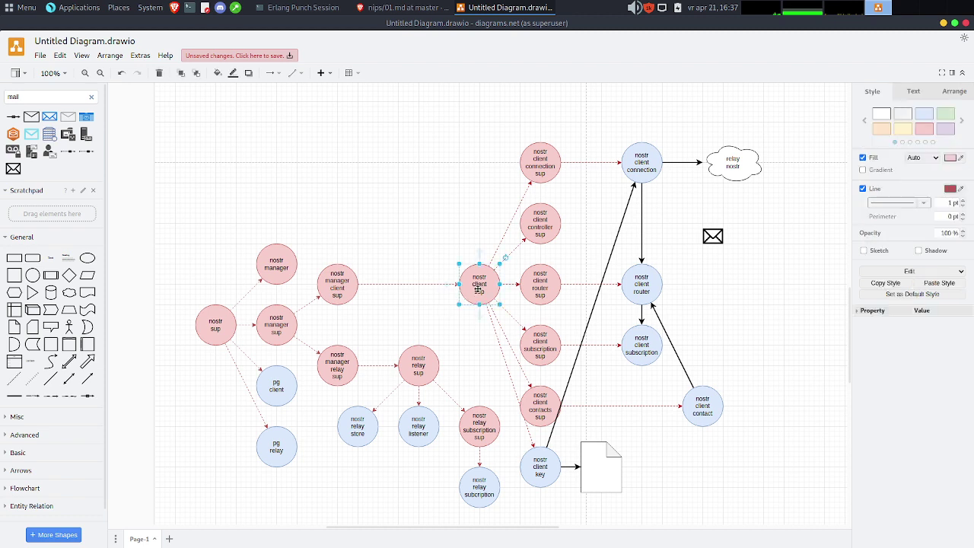
left_click(475, 371)
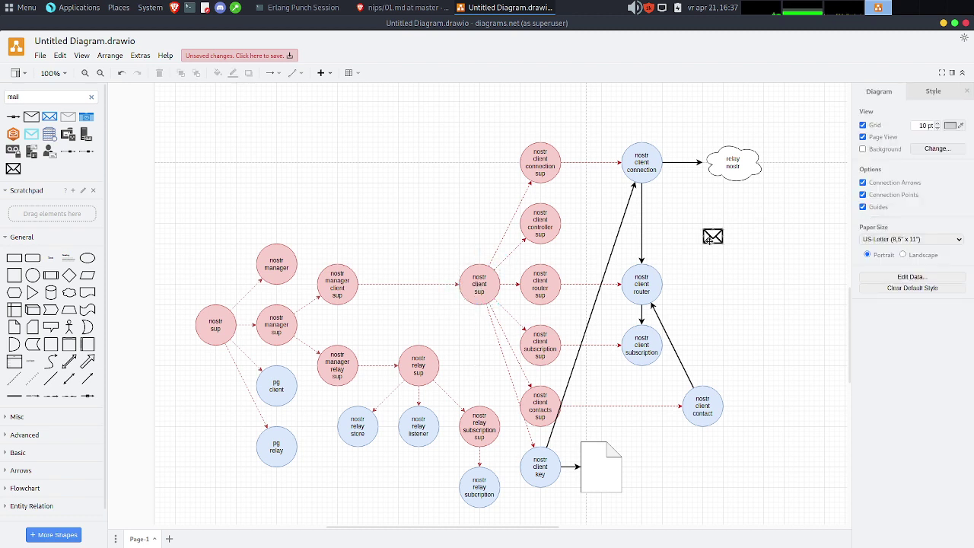
Move the envelope icon from beside the nostr client connection to directly below the nostr relay listener circle.
left_click_drag(708, 240, 695, 350)
left_click_drag(481, 324, 423, 162)
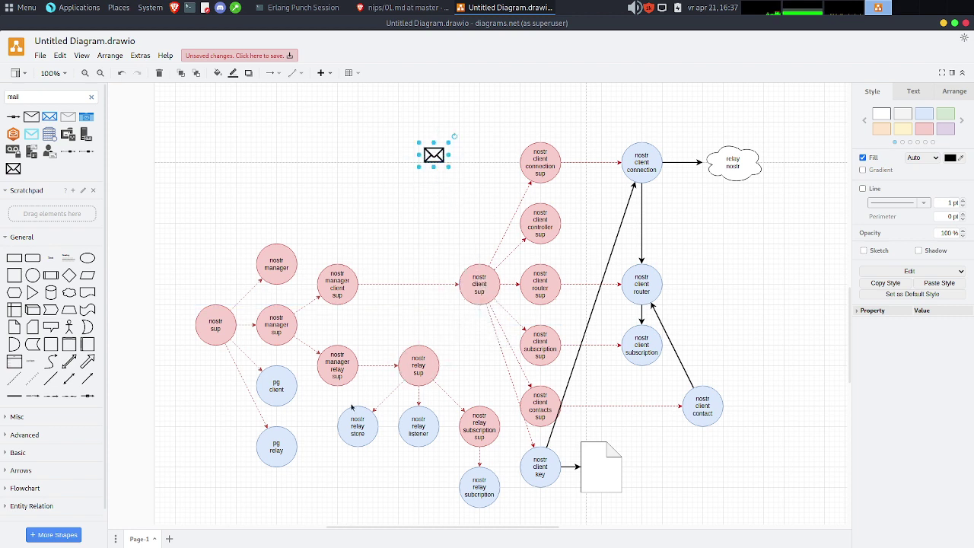
left_click_drag(430, 158, 418, 455)
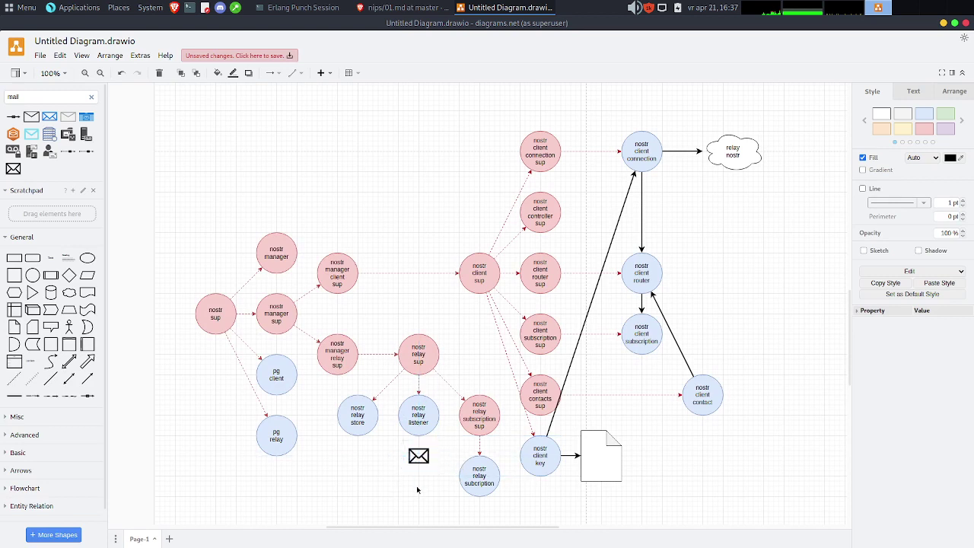
left_click(417, 489)
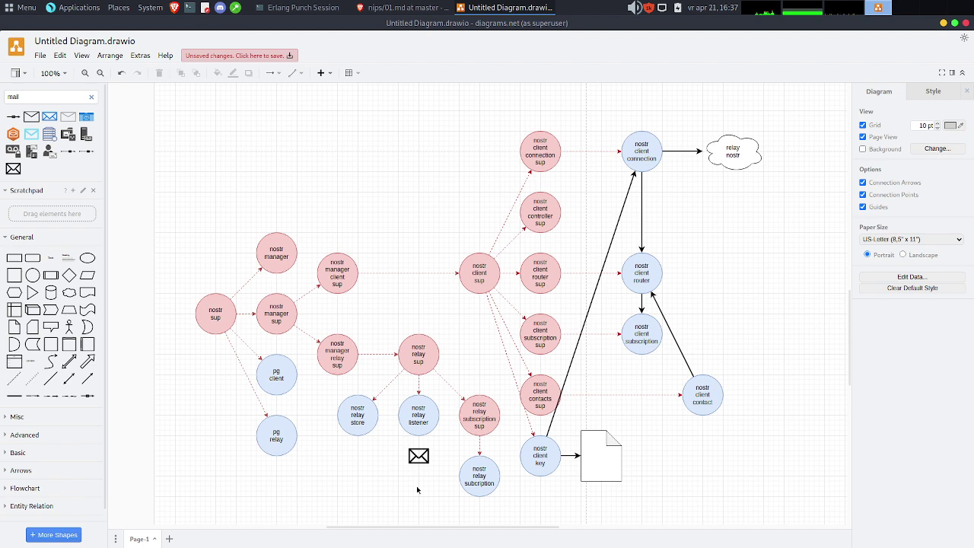
Switch to the Brave browser and open the nostr project board of the erlang-punch/nostr repository.
key("alt+Tab")
key("alt+Tab")
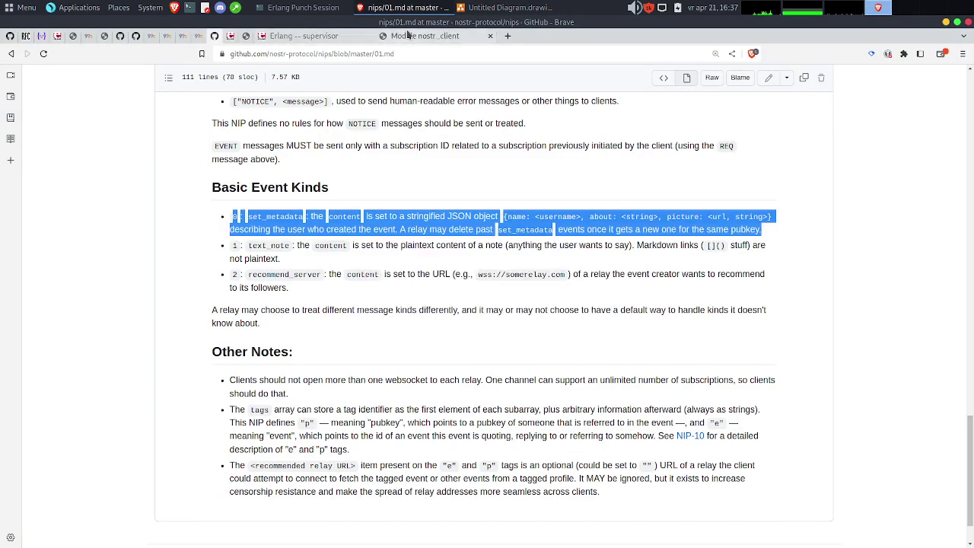
left_click(326, 32)
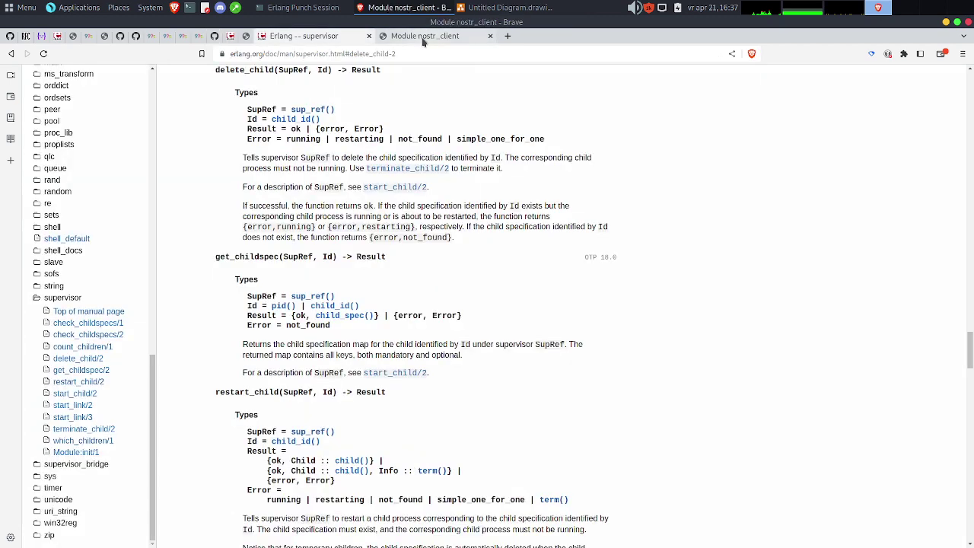
key("ctrl+Tab")
left_click(119, 36)
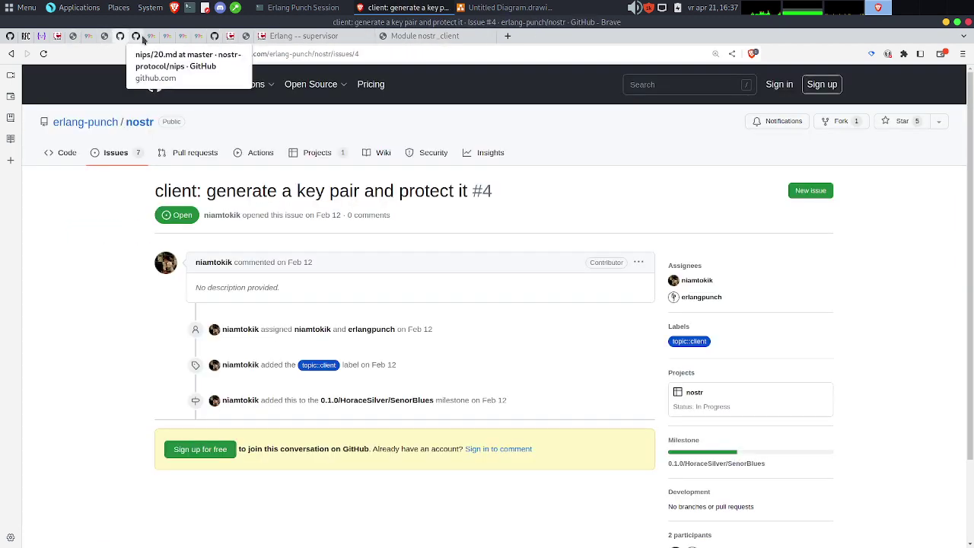
left_click(303, 155)
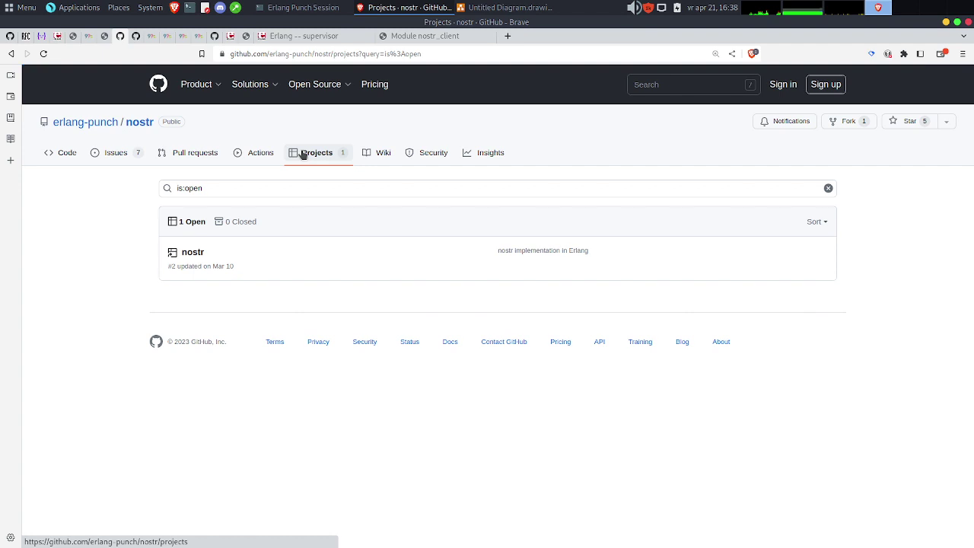
left_click(190, 255)
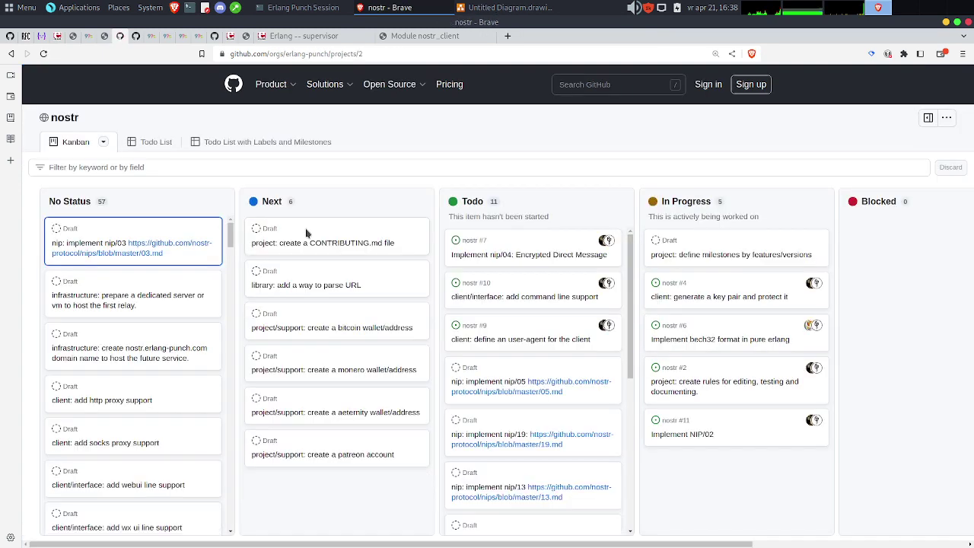
Examine the project's Todo List with Labels and Milestones view and bring up the nostr_client module documentation.
left_click(267, 146)
scroll(268, 297, "down", 20)
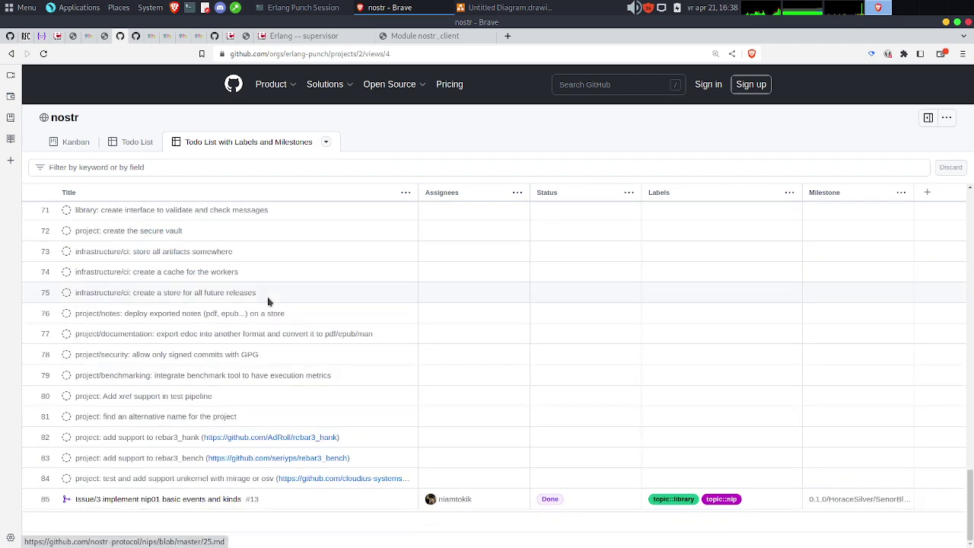
scroll(276, 420, "up", 3)
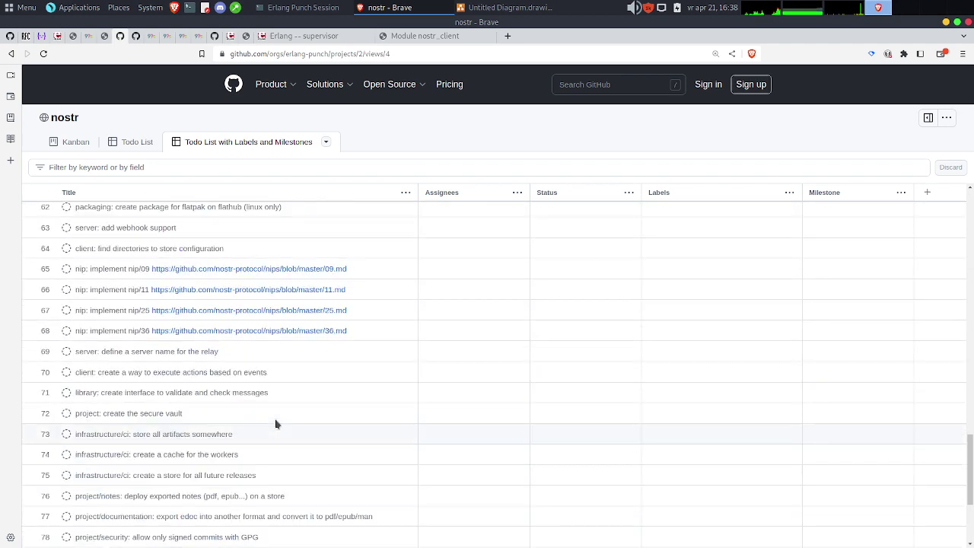
scroll(275, 424, "up", 5)
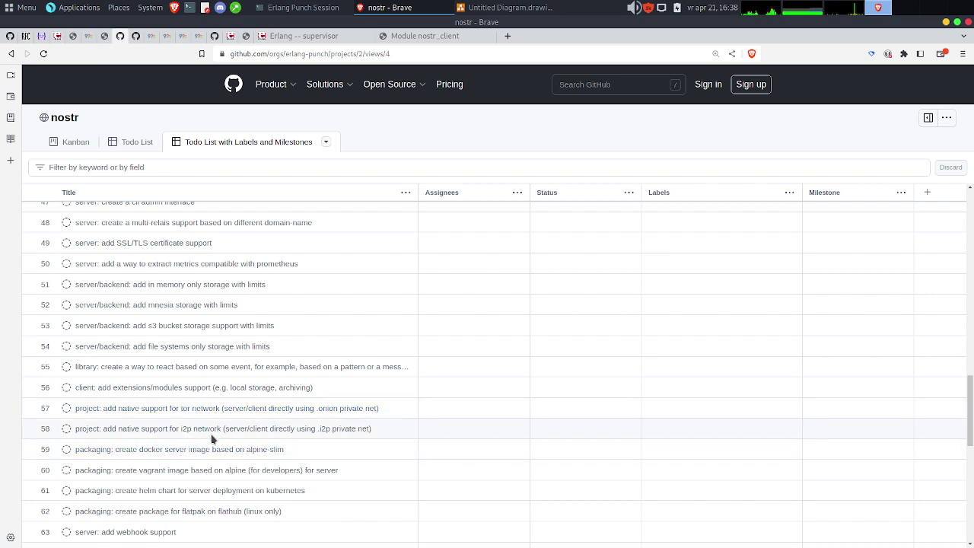
left_click(407, 36)
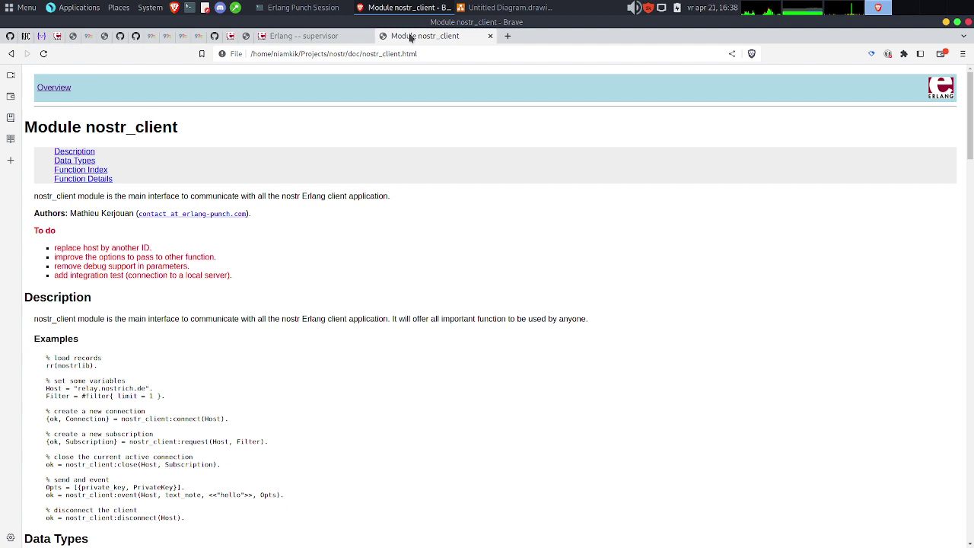
key("alt+Tab")
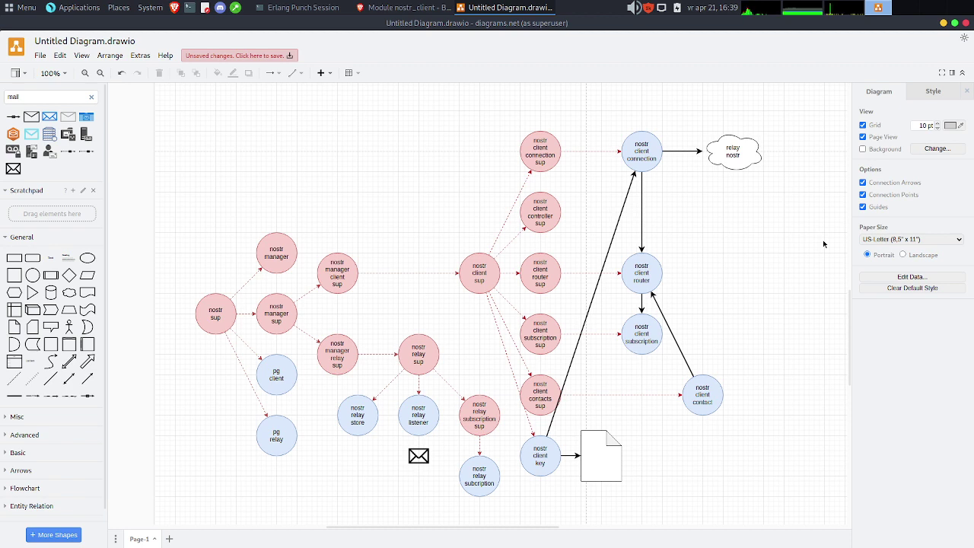
left_click(411, 457)
mouse_move(411, 457)
left_mouse_down()
mouse_move(418, 425)
mouse_move(418, 463)
left_mouse_up()
left_click(442, 462)
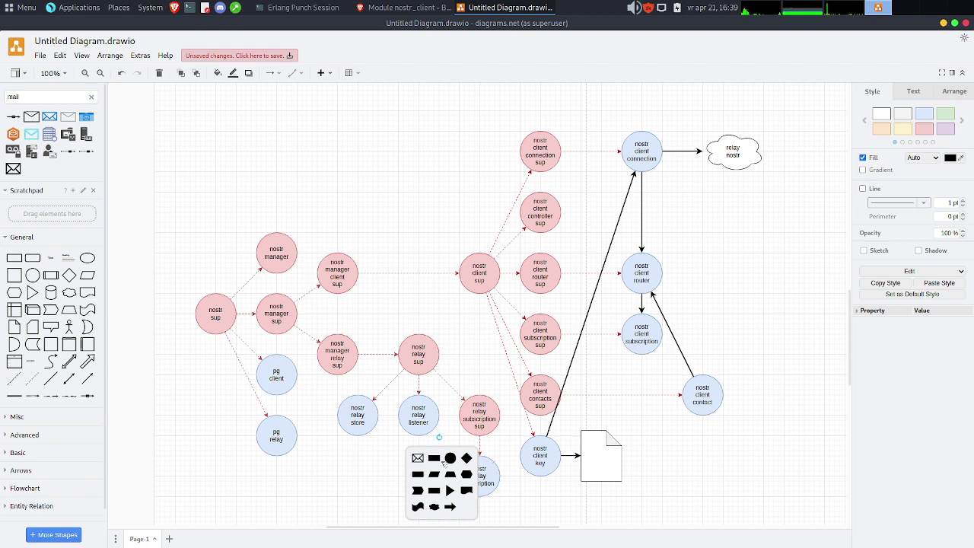
left_click(369, 504)
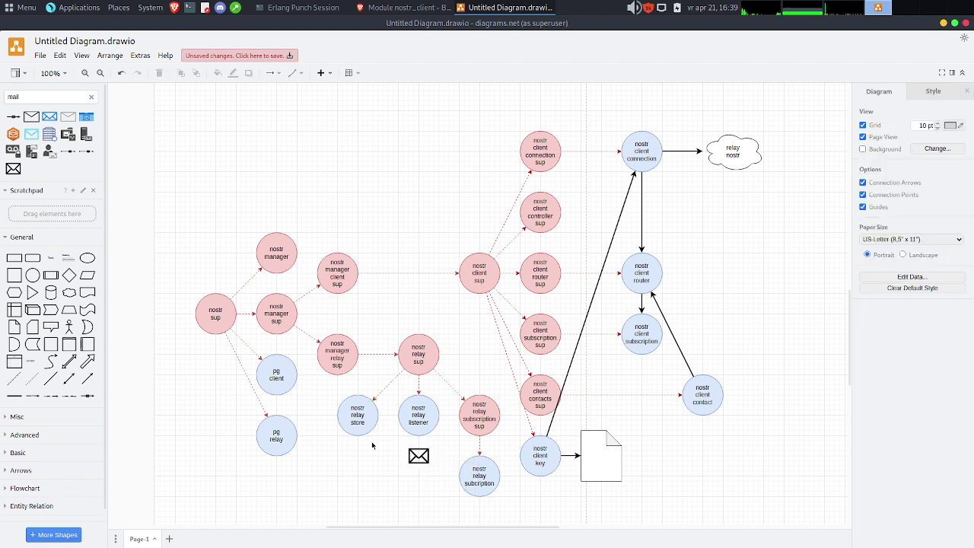
Add a cylinder below the nostr relay store circle and connect the circle to it with an arrow.
left_click(361, 415)
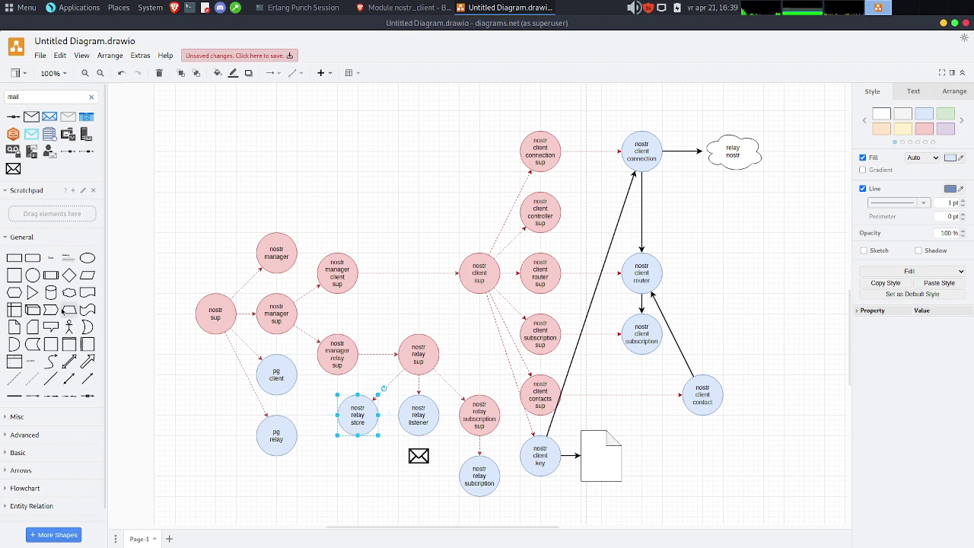
left_click_drag(50, 293, 353, 488)
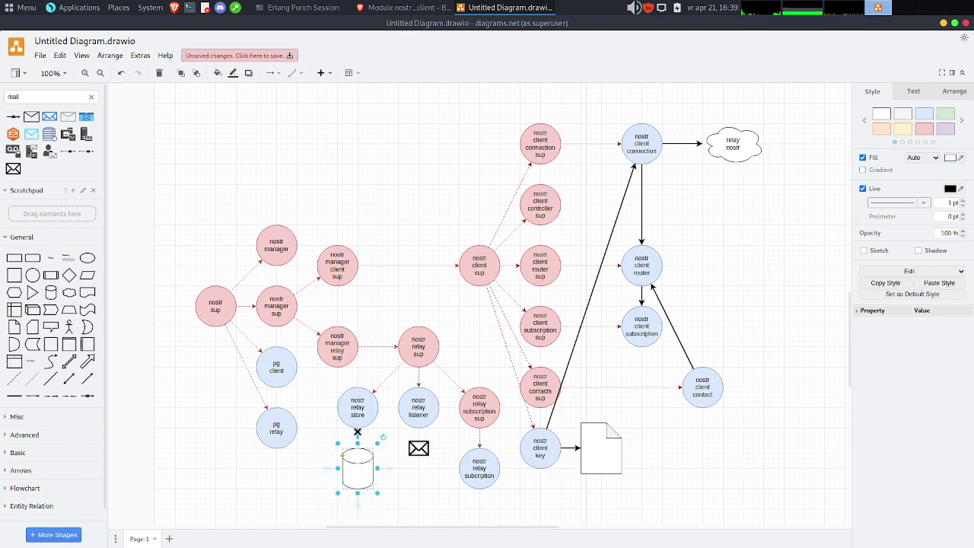
left_click(393, 453)
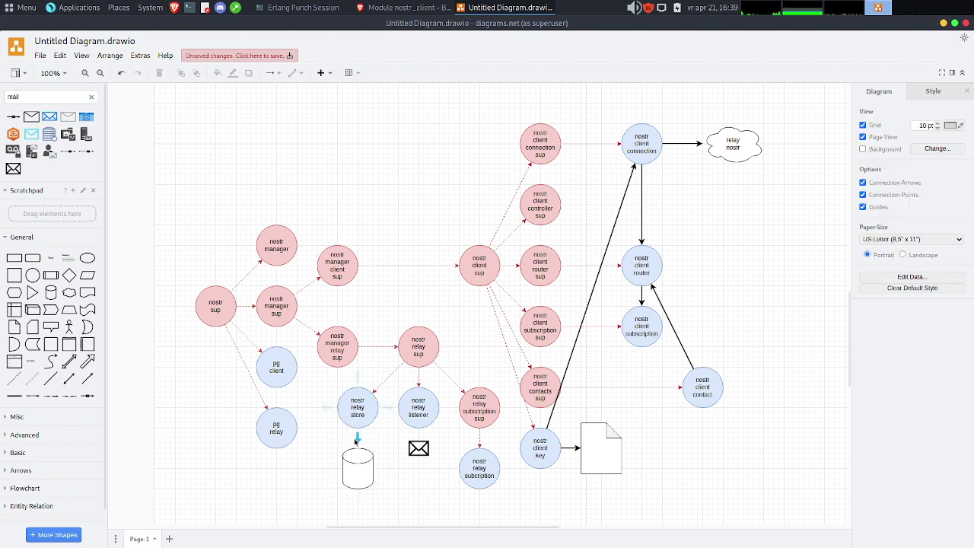
left_click(356, 438)
left_click(395, 458)
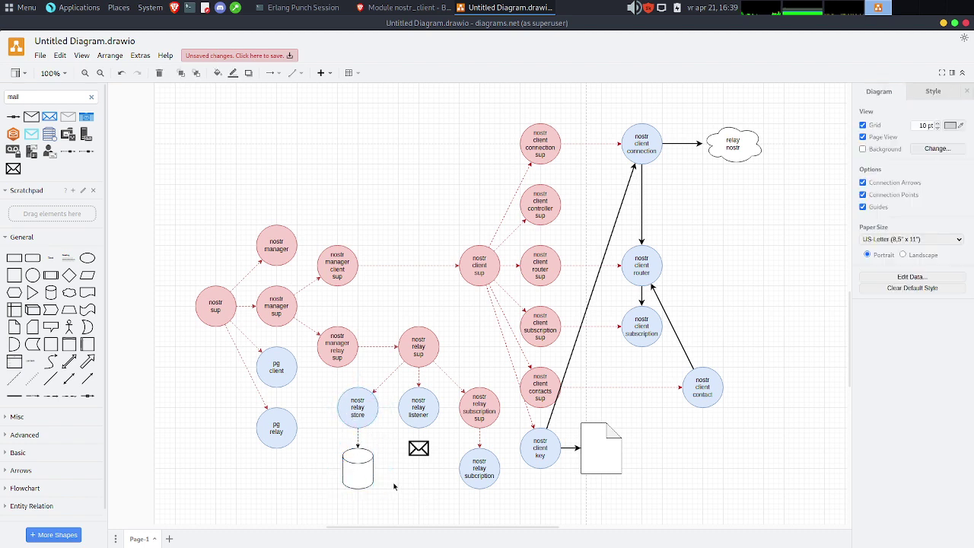
Set the arrow from nostr relay store to the cylinder to a solid line 2 pt wide.
left_click(358, 438)
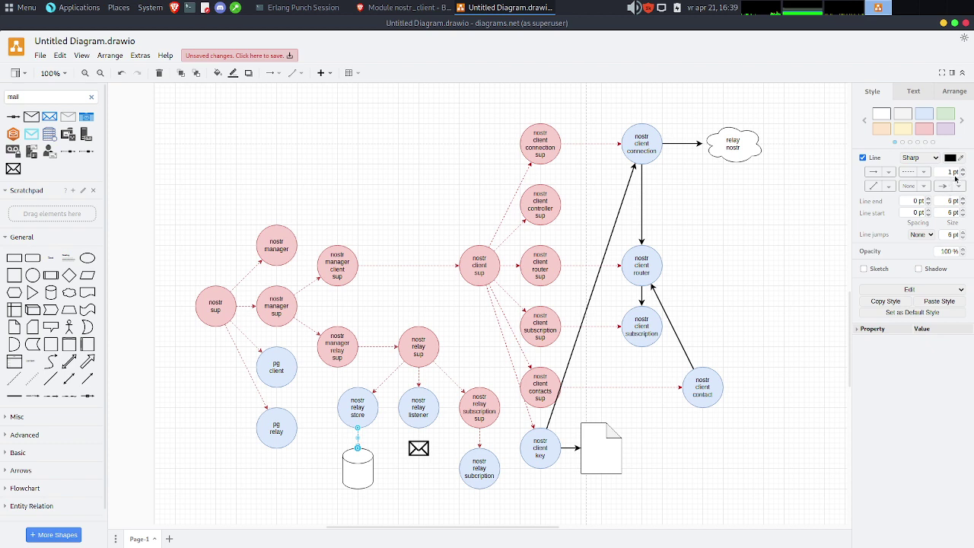
left_click(962, 169)
left_click(914, 185)
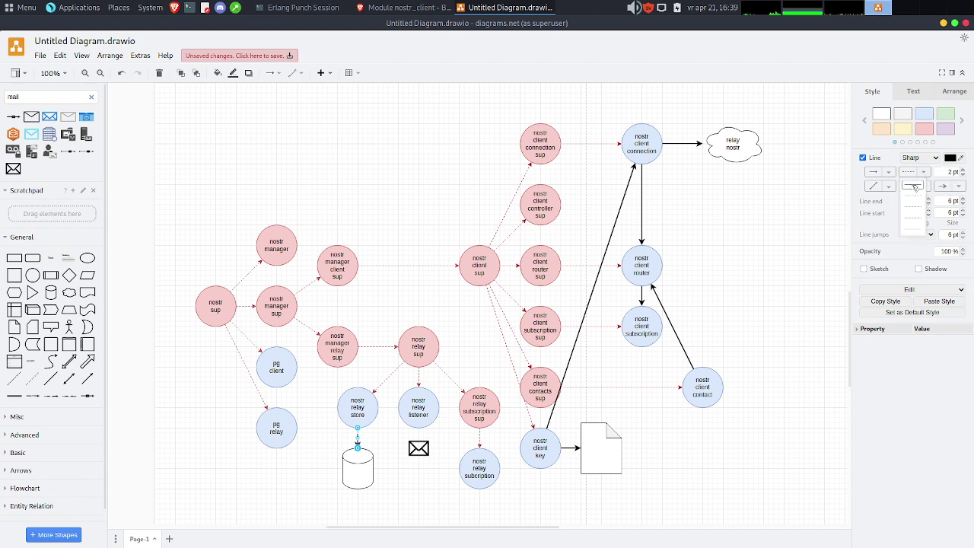
left_click(914, 187)
left_click(762, 432)
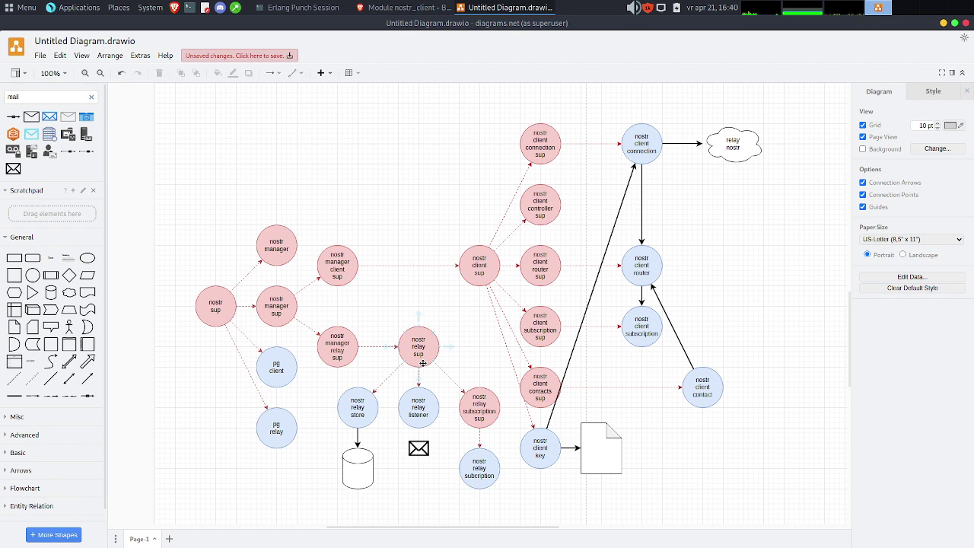
mouse_move(393, 5)
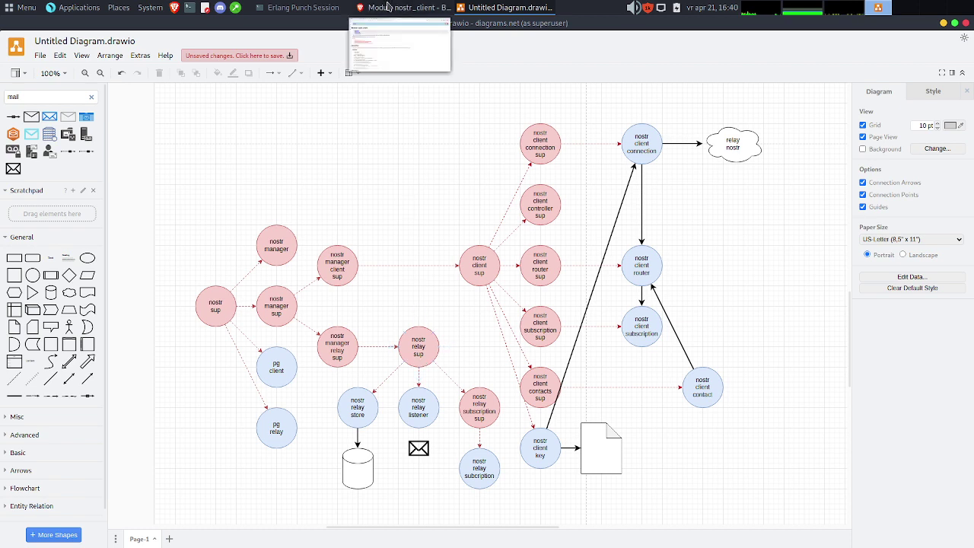
left_click(388, 7)
left_click(498, 9)
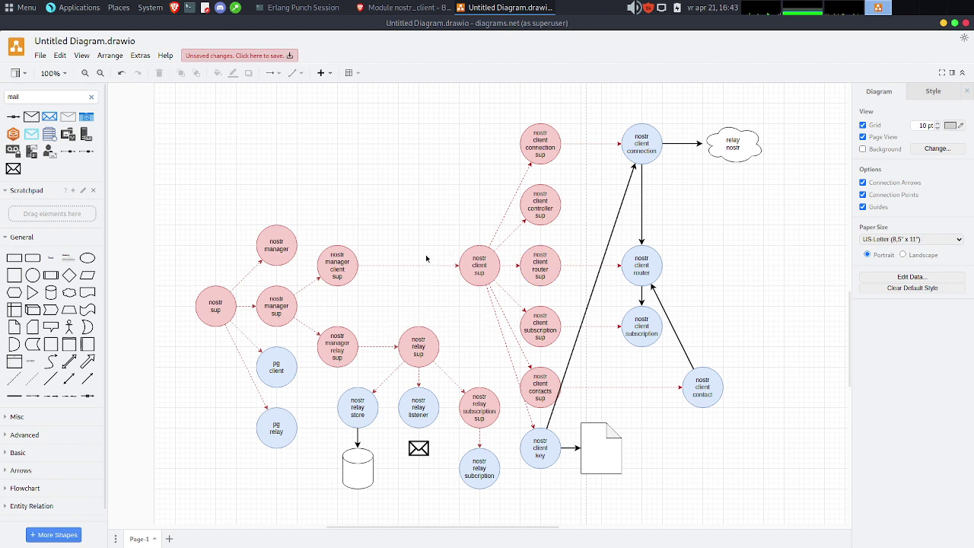
Search the shape library for "cross" and "skull" symbols, and clear the search text.
key("ctrl+a")
type("cfoss")
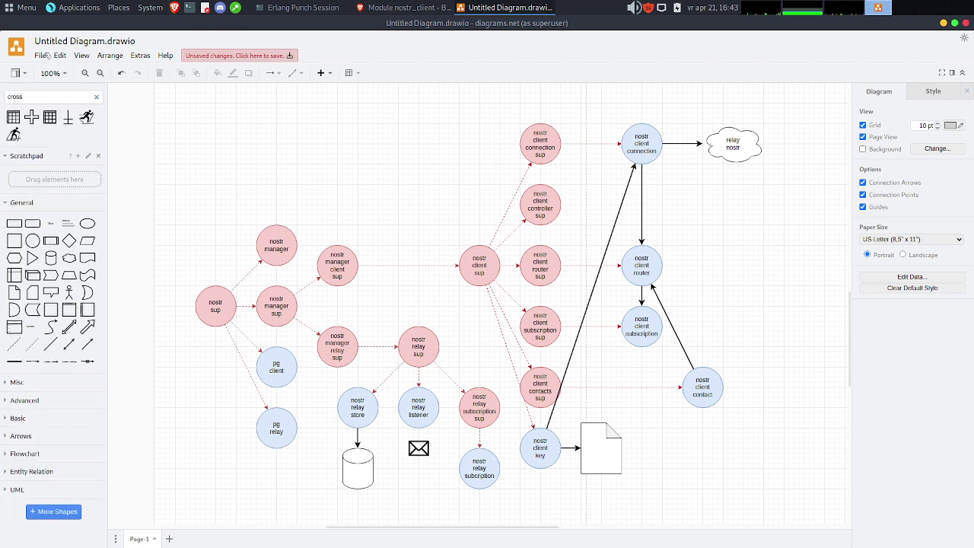
key("ctrl+a")
key("BackSpace")
type("de")
key("BackSpace")
key("BackSpace")
type("sk")
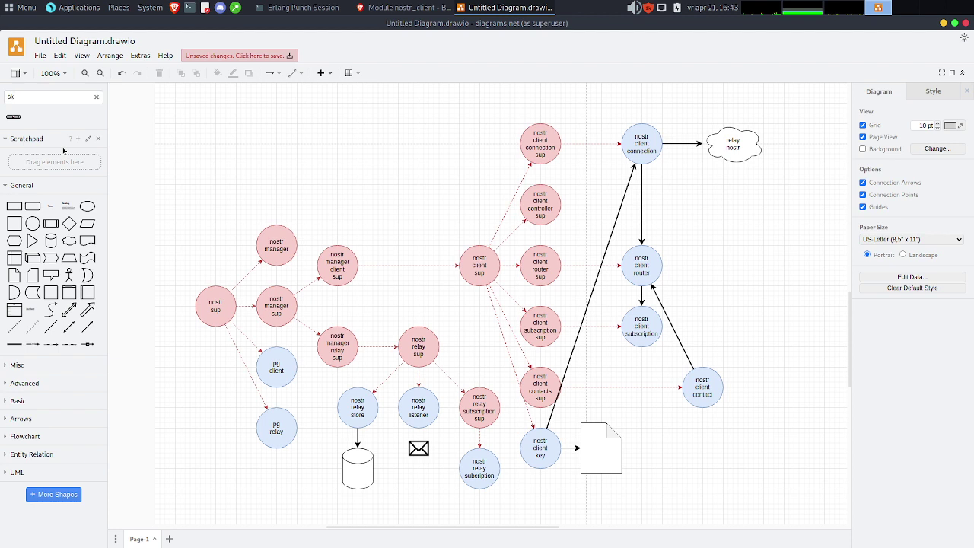
type("ull")
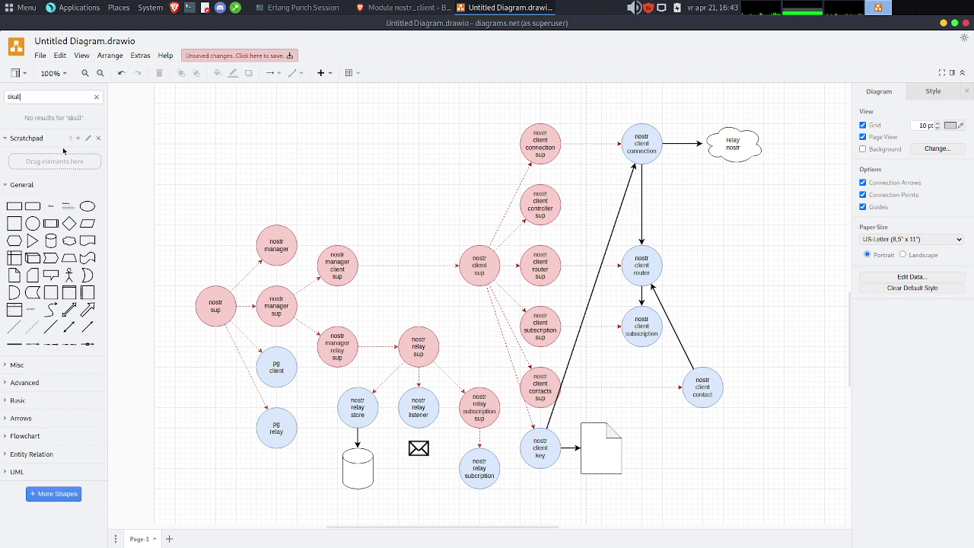
key("BackSpace")
key("BackSpace")
key("BackSpace")
key("BackSpace")
Duplicate the entire supervision-tree diagram and place the copy directly below the original.
left_click_drag(182, 94, 576, 471)
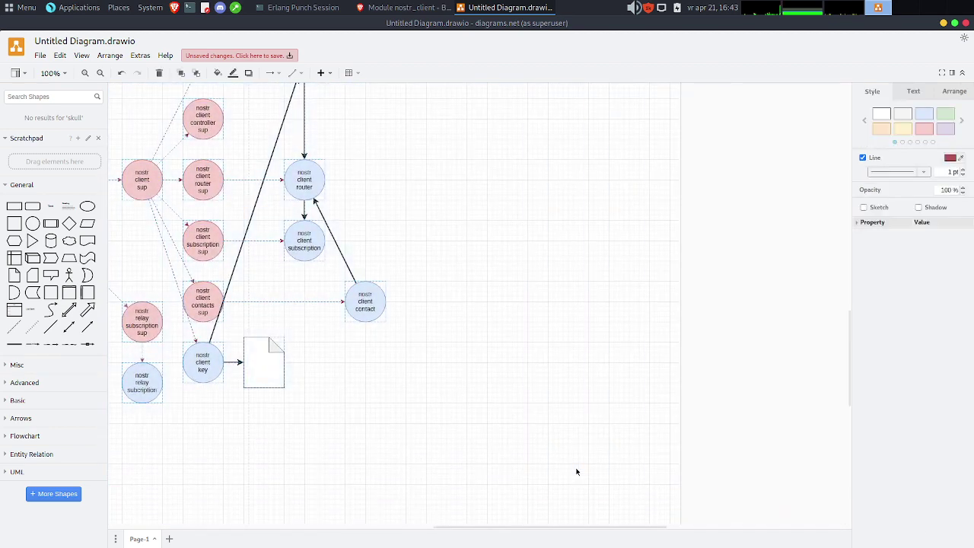
left_click(563, 468)
scroll(562, 463, "down", 4)
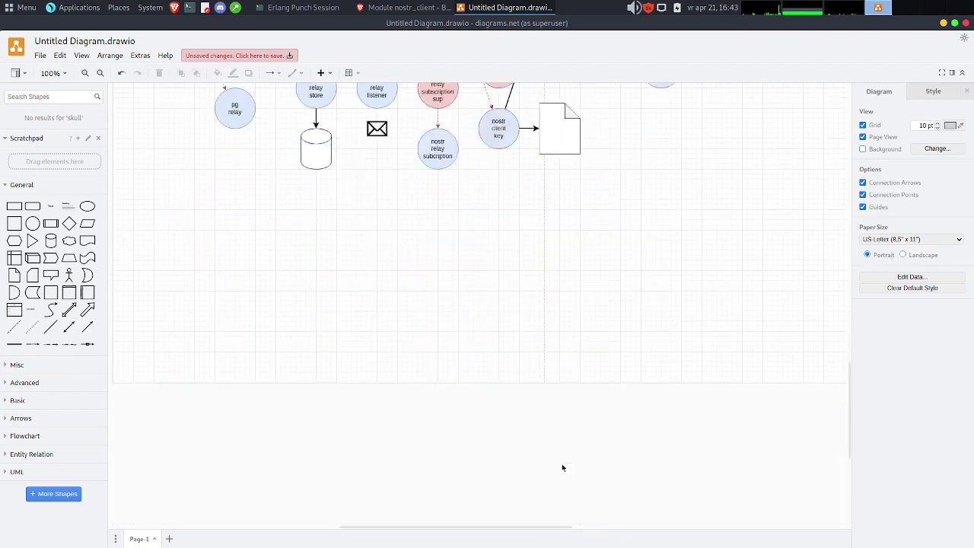
double_click(413, 282)
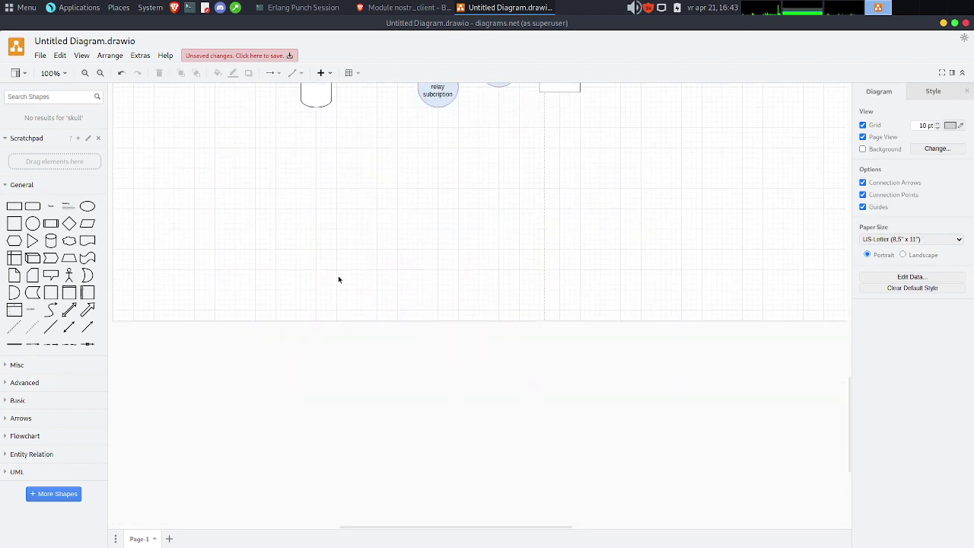
scroll(340, 278, "up", 3)
key("ctrl+a")
scroll(338, 276, "up", 3)
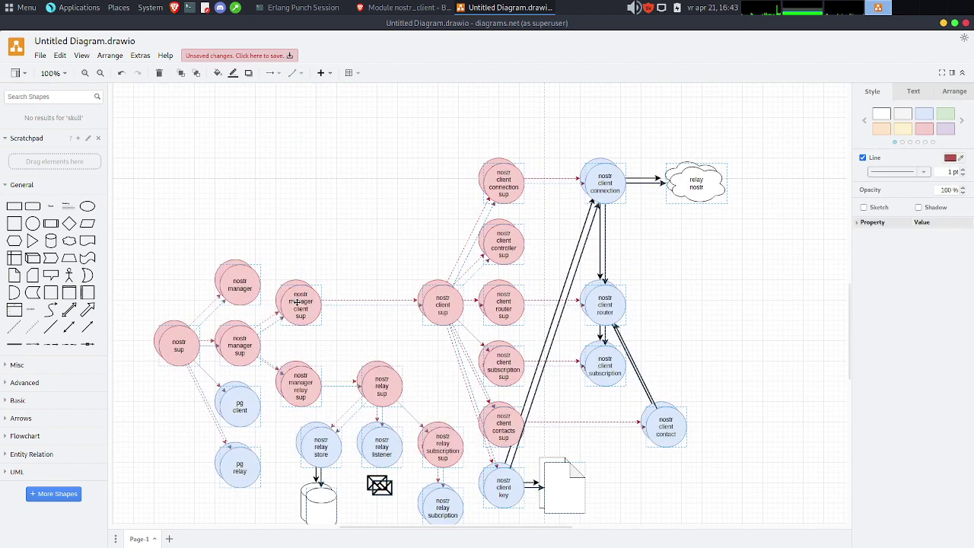
left_click_drag(295, 299, 289, 395)
left_click(289, 274)
scroll(381, 274, "down", 3)
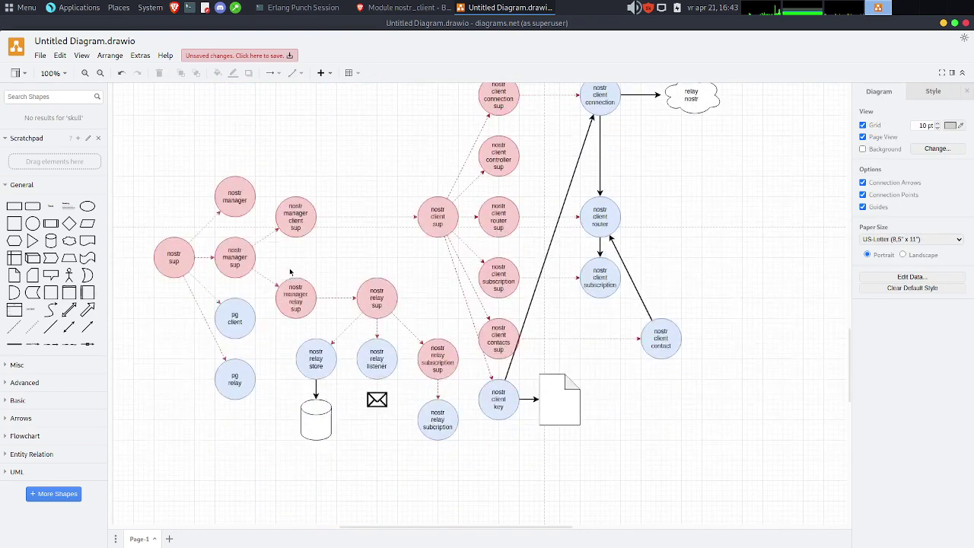
In the lower copy, move nostr client router sup up-left, deleting its arrow from nostr client sup and nostr client connection's arrows with router and key.
scroll(495, 271, "up", 2)
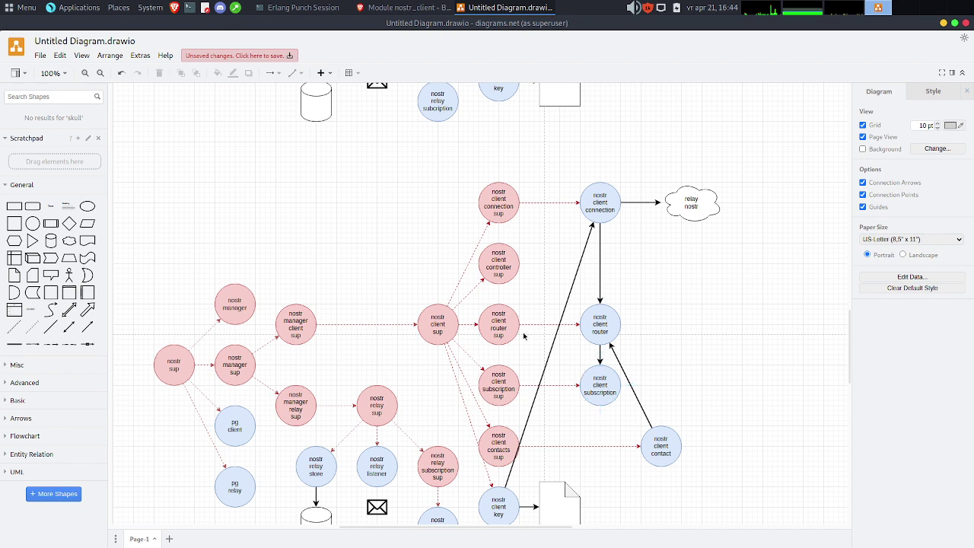
left_click(496, 323)
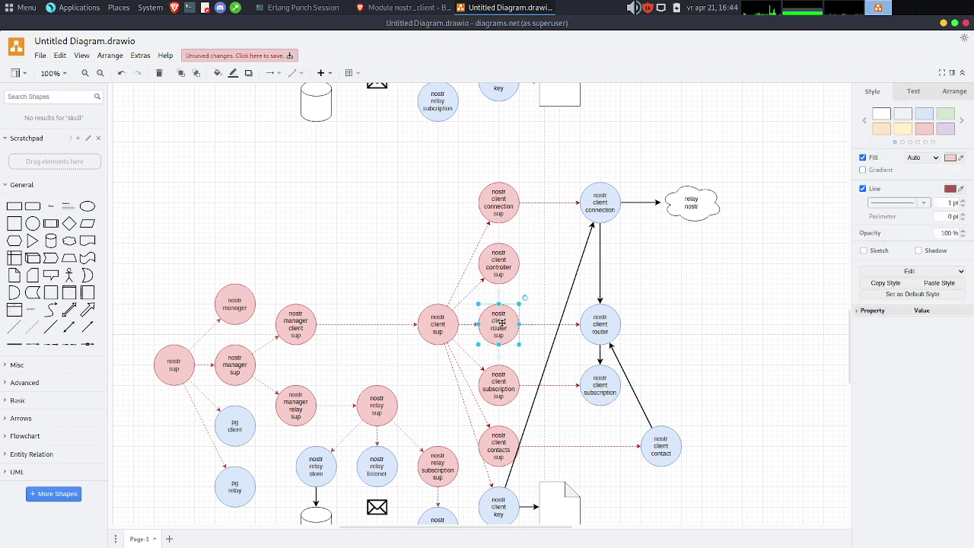
left_click_drag(503, 324, 401, 238)
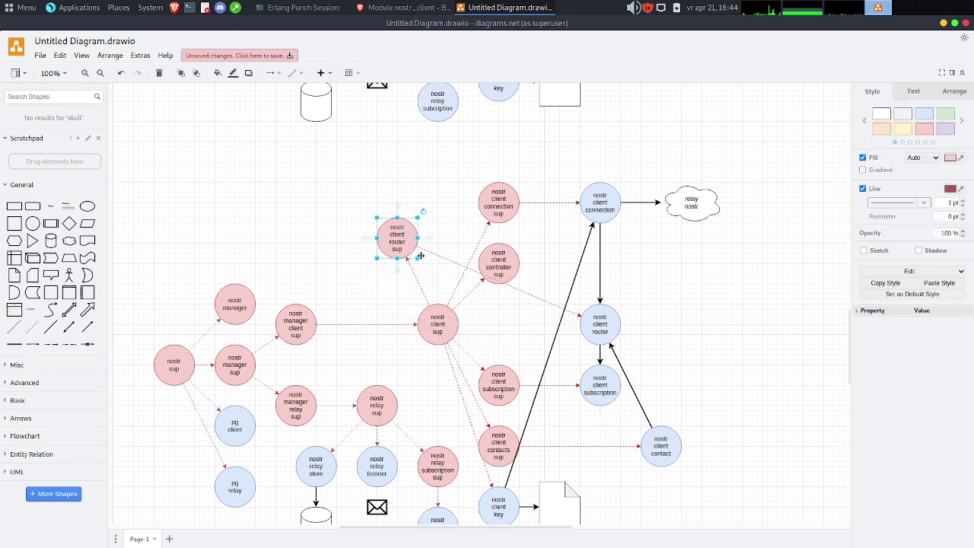
left_click(424, 291)
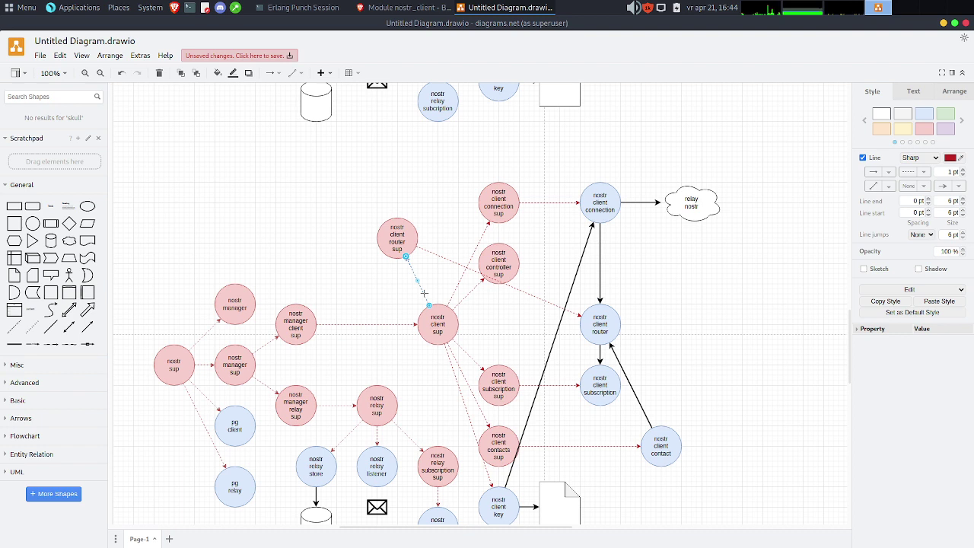
key("Delete")
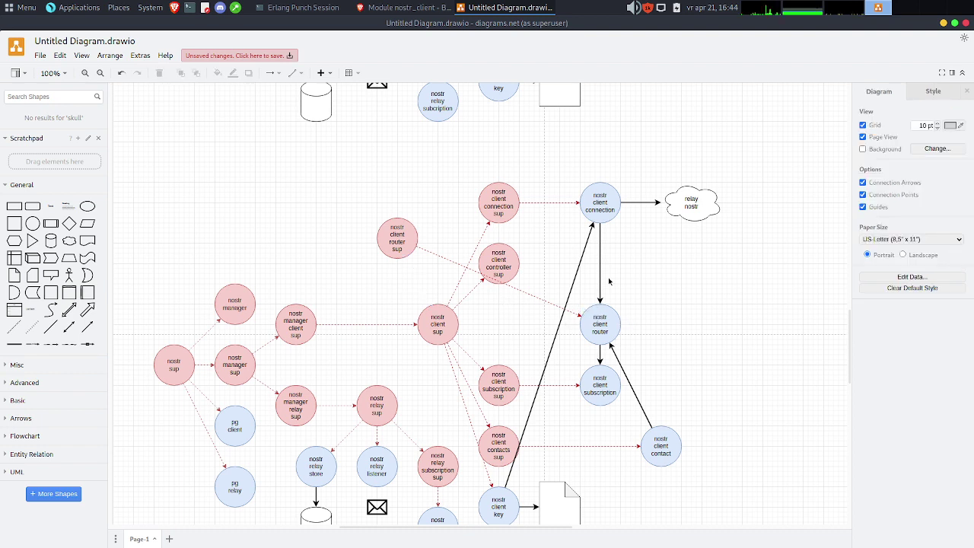
left_click(582, 267)
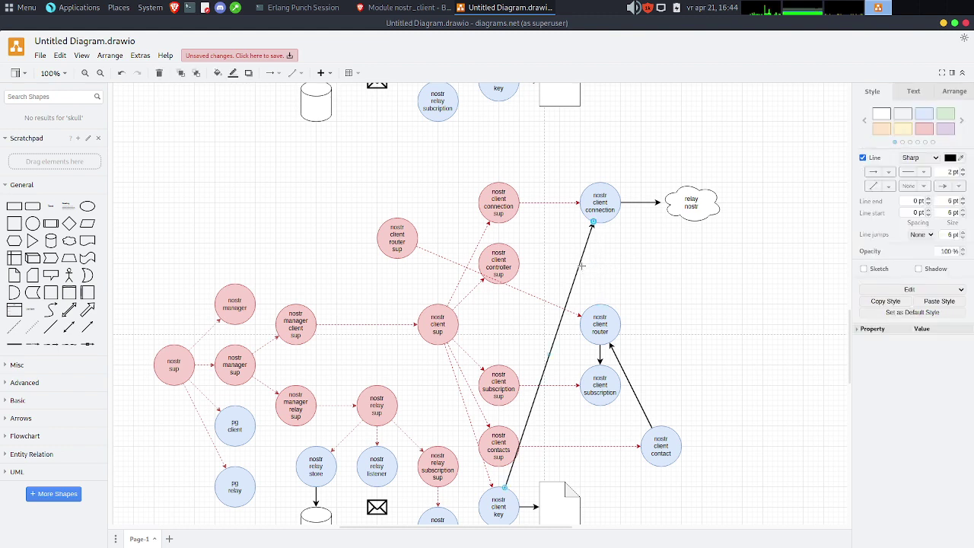
key("Delete")
Move nostr client router sup above nostr manager client sup and connect the manager to it with a red dashed arrow.
left_click_drag(312, 318, 357, 232)
left_click(322, 284)
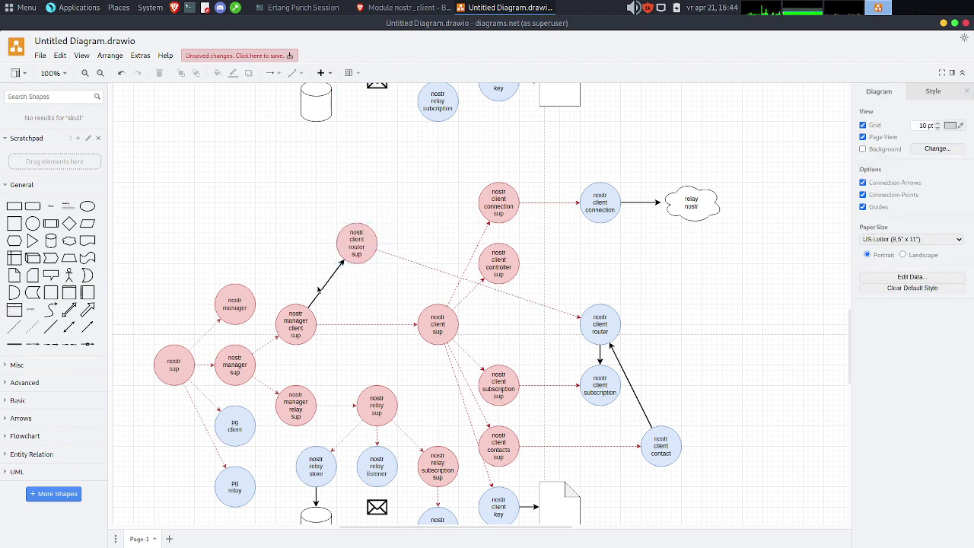
left_click(325, 285)
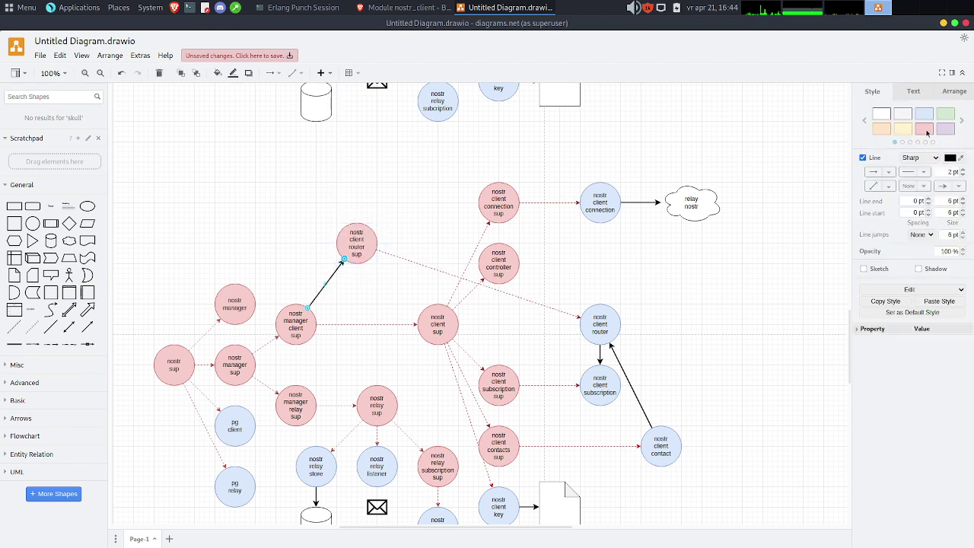
left_click(928, 131)
left_click(921, 186)
left_click(915, 201)
left_click(847, 226)
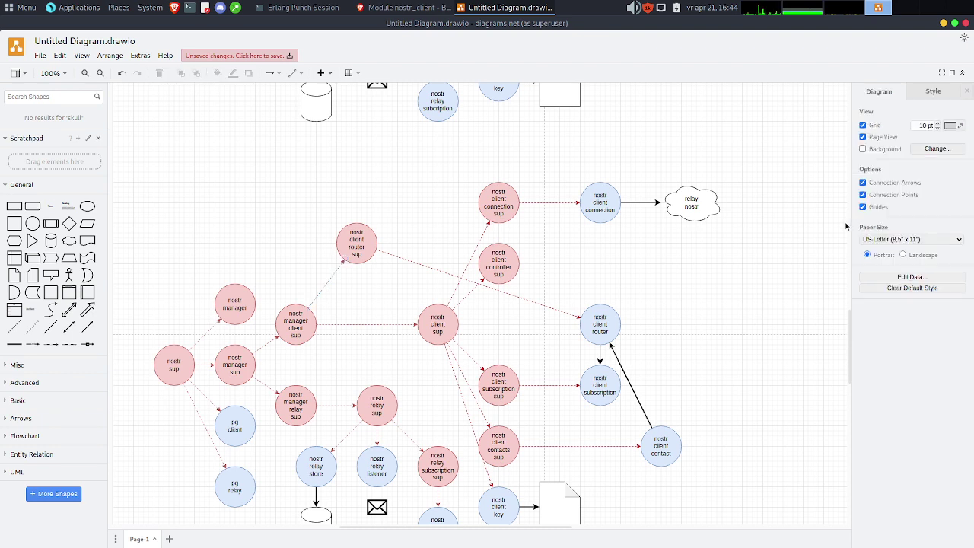
Delete the nostr client router circle and the dashed arrow leading to it from nostr client router sup in the lower copy.
left_click(596, 338)
key("Delete")
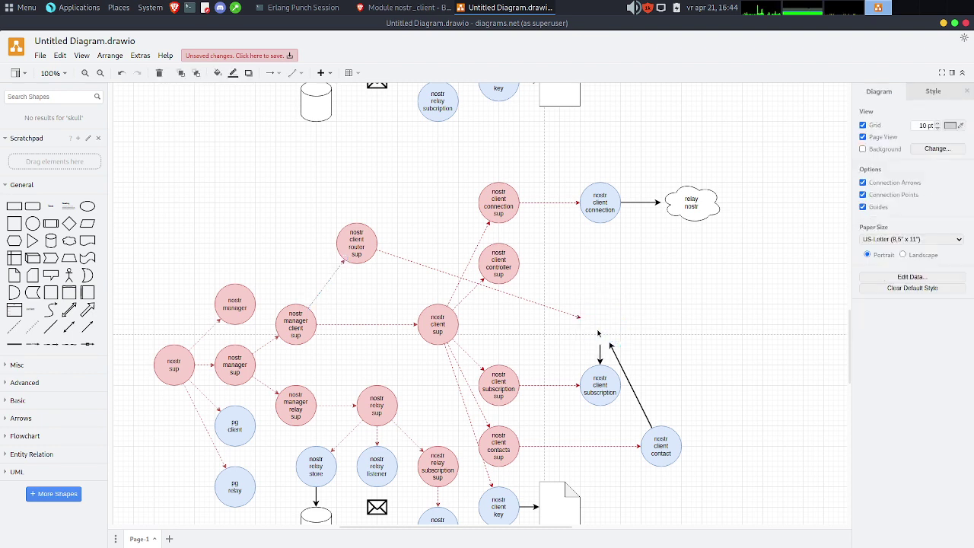
left_click(555, 308)
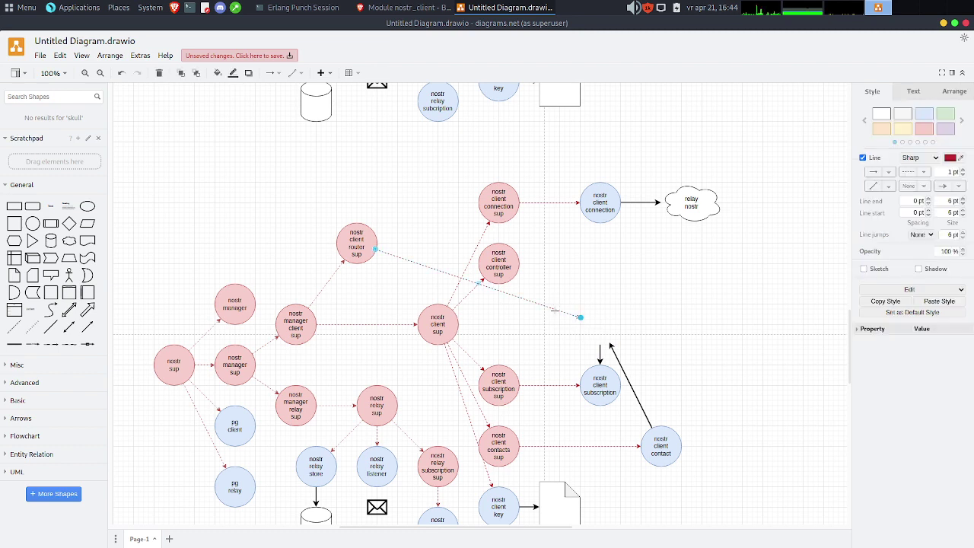
key("Delete")
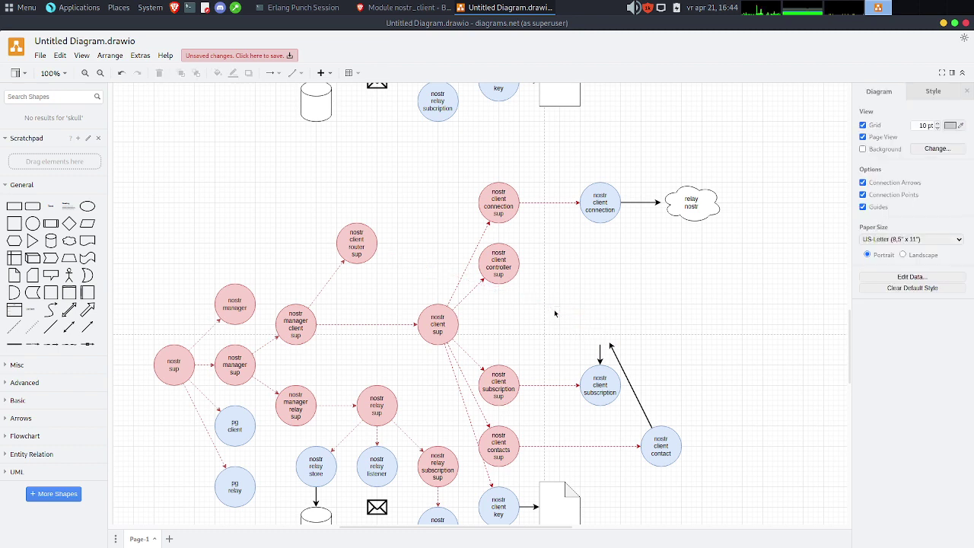
Delete the nostr client connection sup circle and its arrow to nostr client connection in the lower copy.
left_click(354, 241)
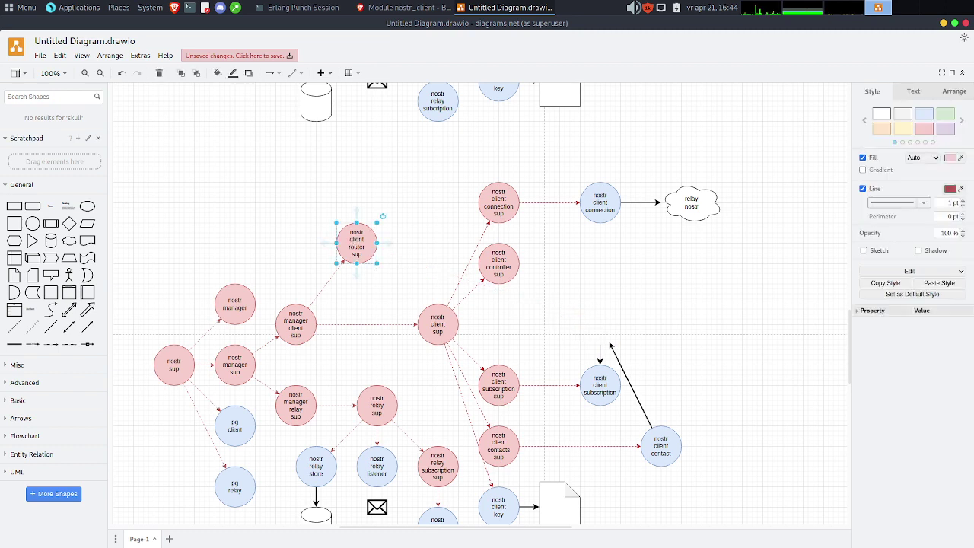
left_click(500, 263)
scroll(501, 259, "down", 3)
scroll(502, 256, "up", 3)
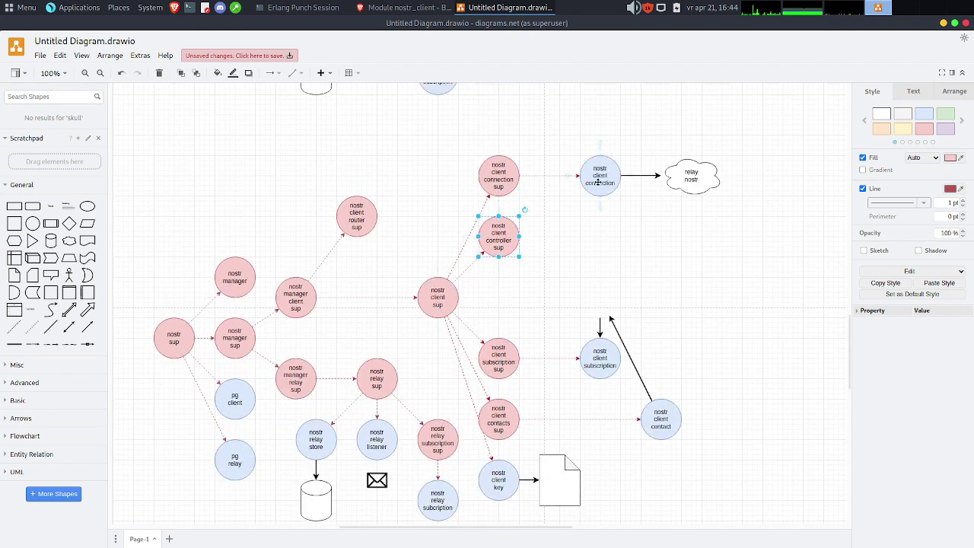
left_click(495, 176)
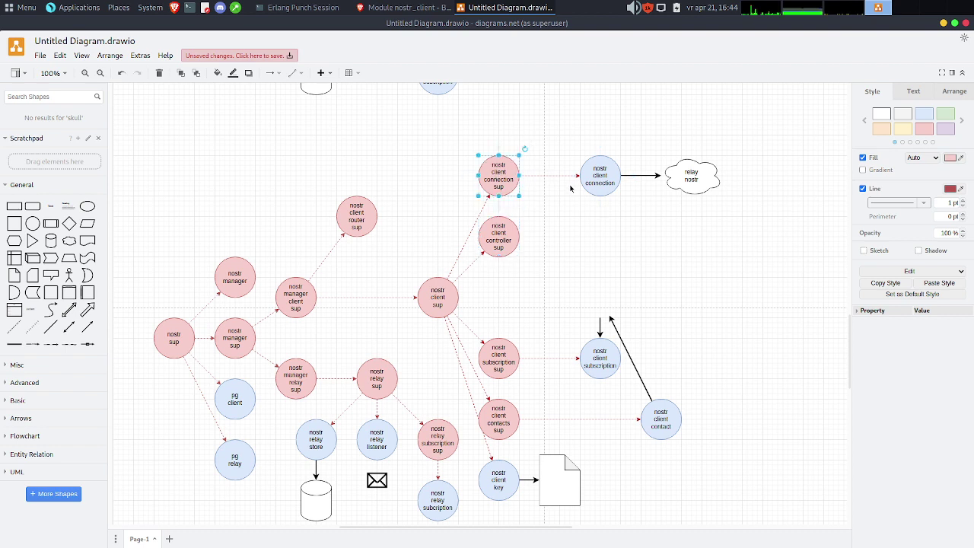
key("Delete")
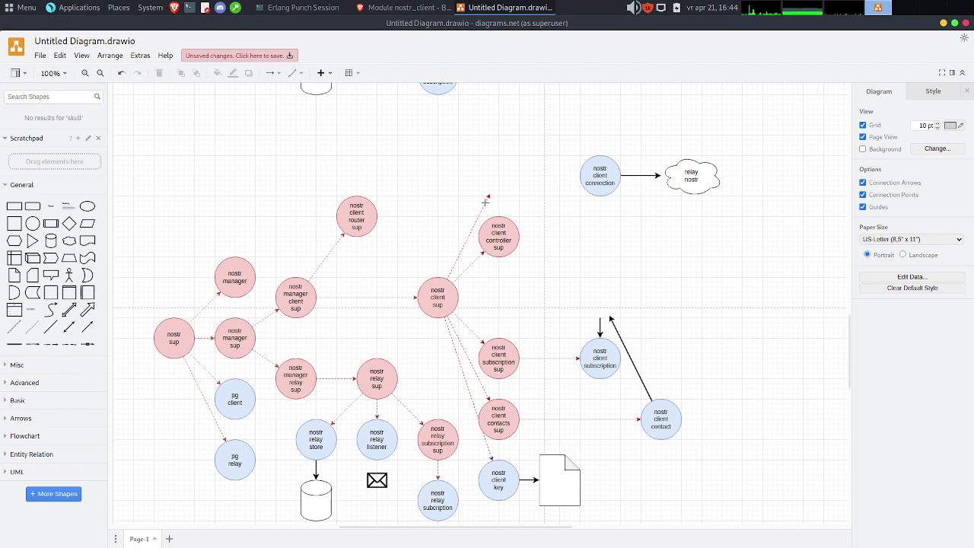
Put nostr client connection at the end of the free arrow from nostr client sup and move the relay nostr cloud closer to it.
left_click(598, 173)
left_click_drag(598, 173, 503, 186)
left_click(578, 243)
left_click(594, 198)
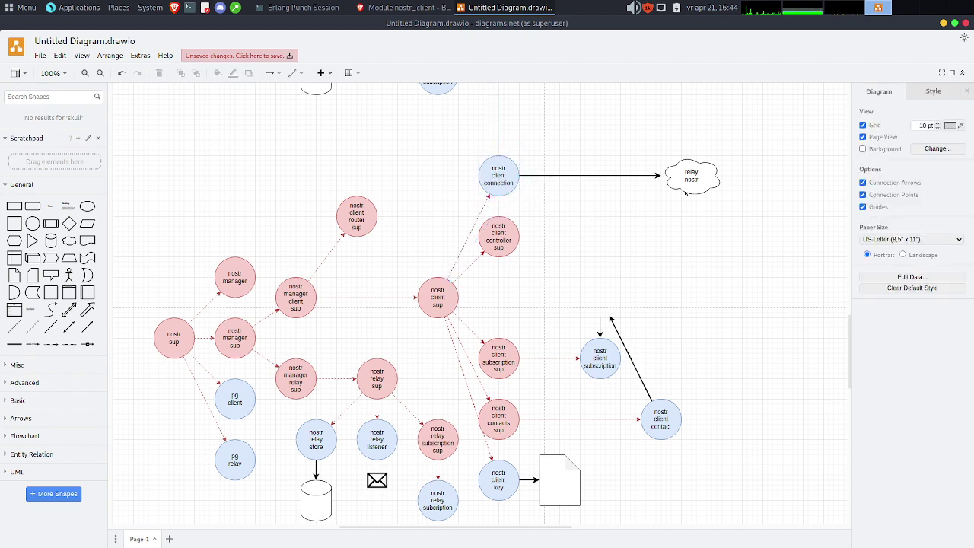
left_click(685, 190)
mouse_move(686, 190)
left_mouse_down()
mouse_move(624, 194)
mouse_move(681, 194)
left_mouse_up()
left_click(700, 240)
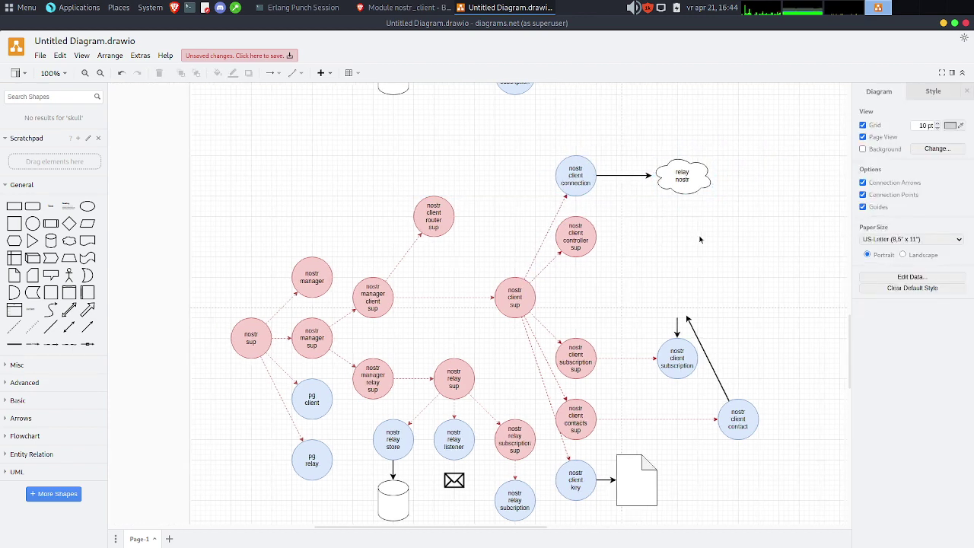
Cut the nostr client subscription sup circle out of the nostr client sup branch in the lower copy.
scroll(609, 236, "down", 3)
left_click(531, 249)
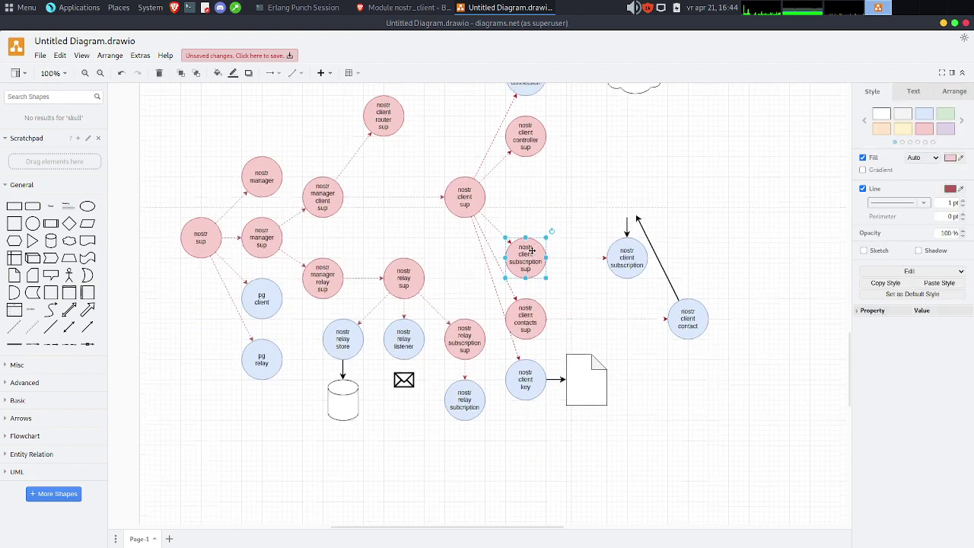
scroll(531, 250, "up", 4)
left_click(545, 341)
left_click(525, 384)
scroll(525, 389, "up", 2)
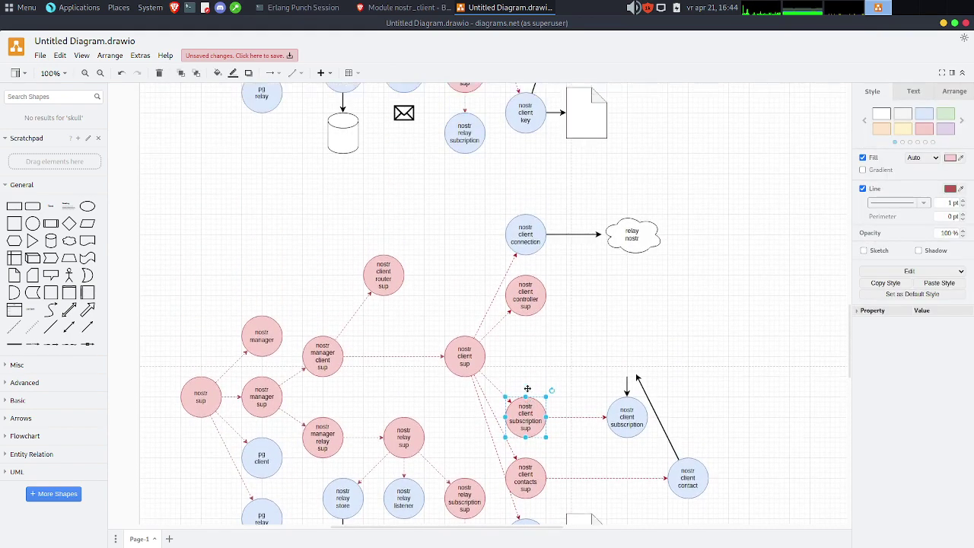
scroll(525, 388, "down", 4)
left_click_drag(525, 342, 522, 328)
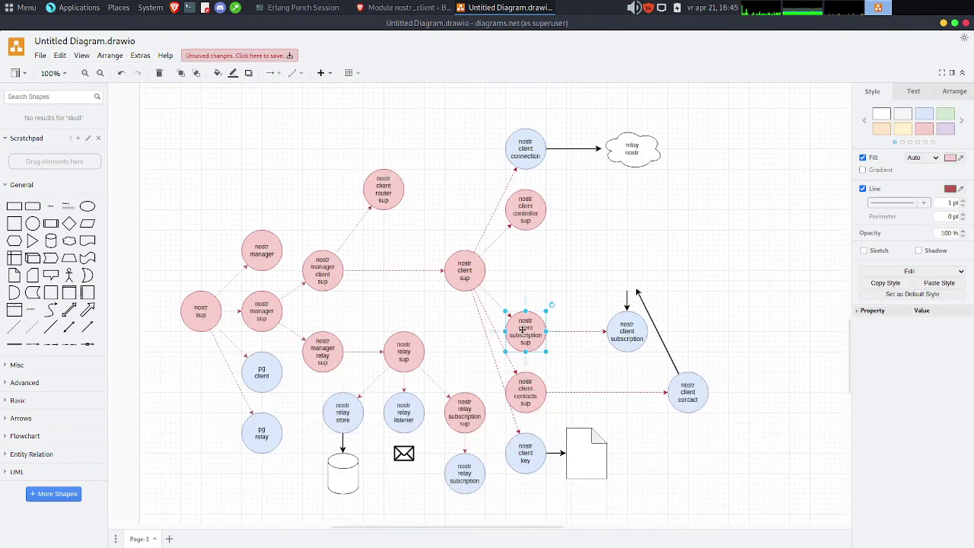
left_click(588, 275)
left_click(522, 332)
key("Escape")
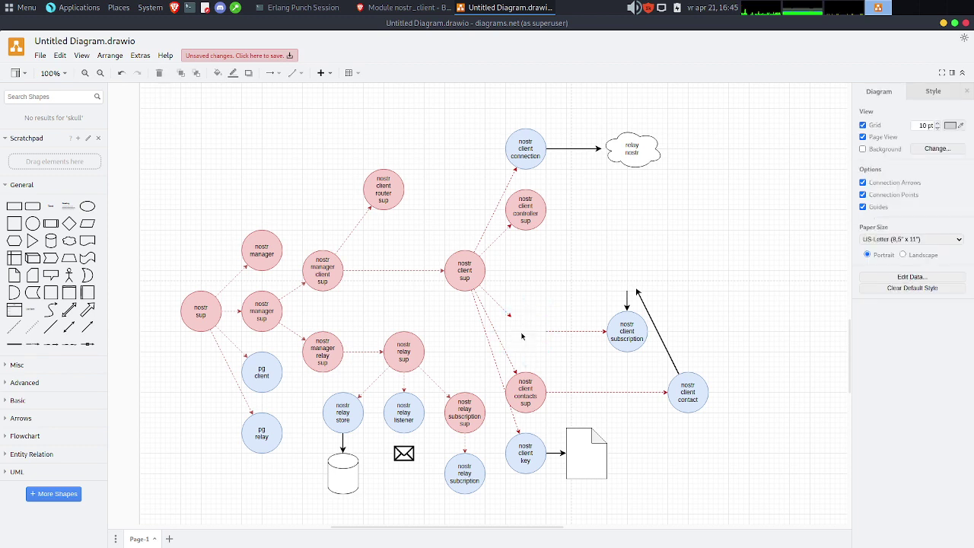
Place nostr client subscription sup beside nostr manager client sup, raise nostr client router sup above it, and delete the leftover arrow from nostr client sup.
left_click(525, 332)
left_click_drag(527, 333, 390, 241)
left_click_drag(388, 201, 389, 159)
left_click(493, 296)
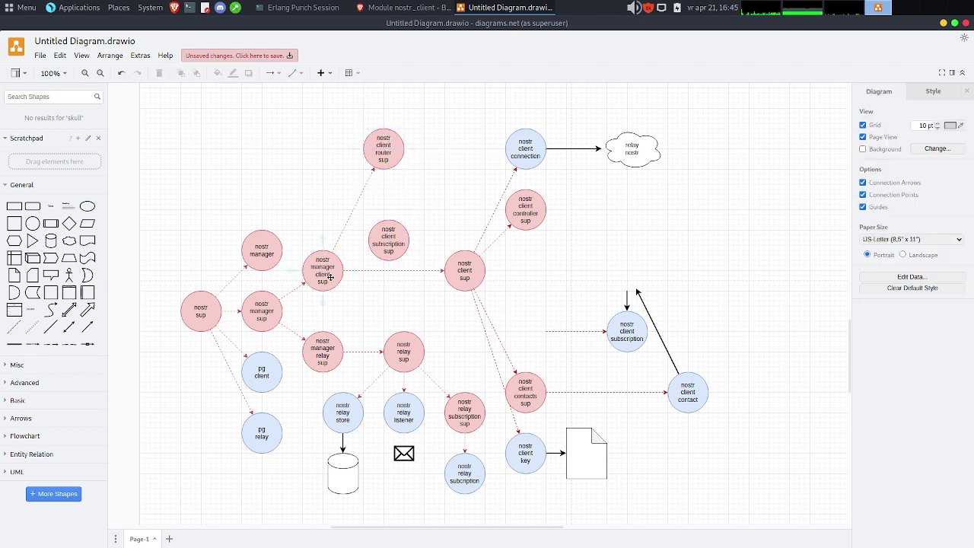
Connect nostr manager client sup to nostr client subscription sup with a red dashed arrow and align the circle vertically under nostr client router sup.
left_click_drag(353, 270, 399, 240)
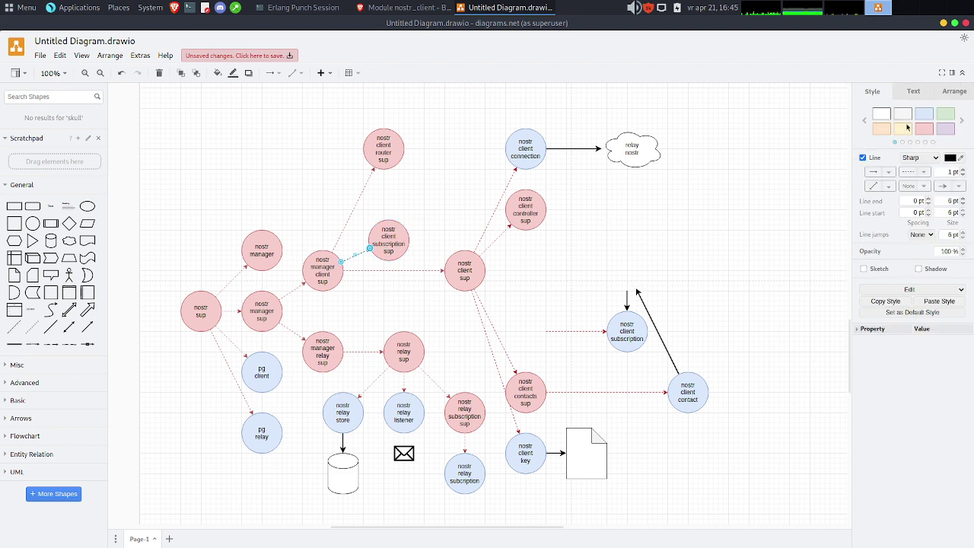
left_click(459, 221)
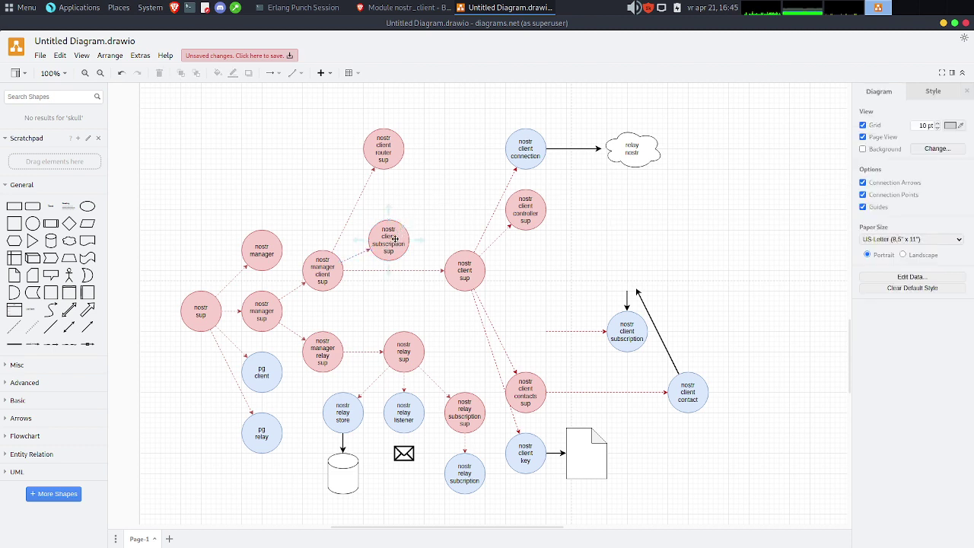
left_click_drag(394, 239, 391, 230)
left_click_drag(385, 151, 384, 171)
left_click(606, 296)
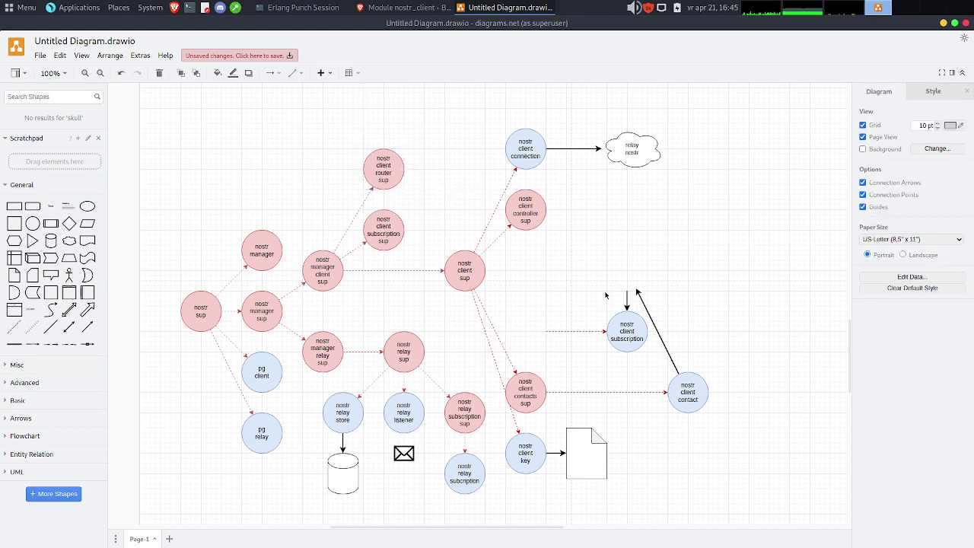
Delete the nostr client subscription and nostr client contact circles, their black arrows, and the dashed arrow that led to subscription.
left_click(625, 332)
key("Delete")
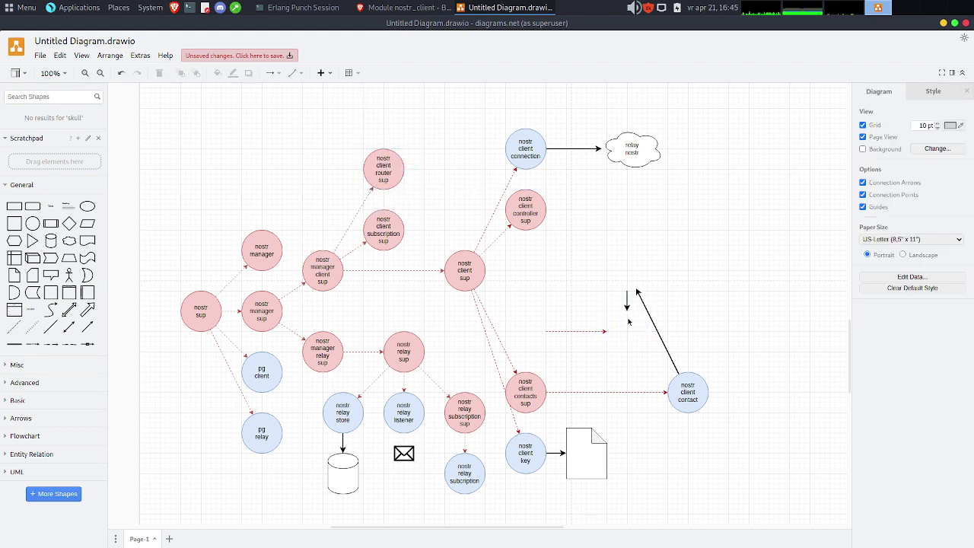
left_click_drag(605, 276, 767, 463)
key("Delete")
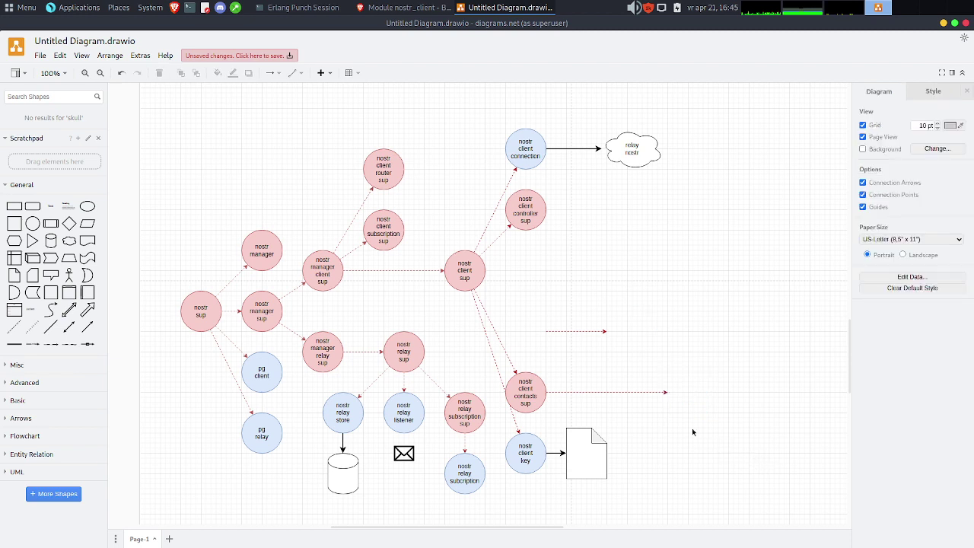
left_click(588, 331)
key("Delete")
Move nostr client contacts sup directly below nostr client controller sup and delete its loose outgoing dashed arrow.
left_click_drag(521, 391, 523, 272)
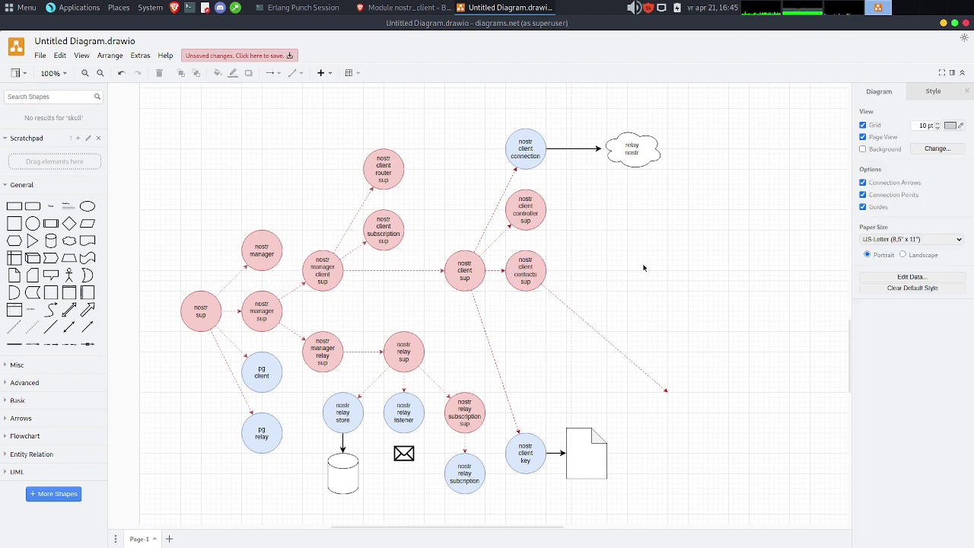
left_click(643, 268)
left_click(586, 323)
key("Delete")
Move the document shape and the nostr client key circle up beneath nostr client contacts sup.
left_click_drag(585, 454, 604, 325)
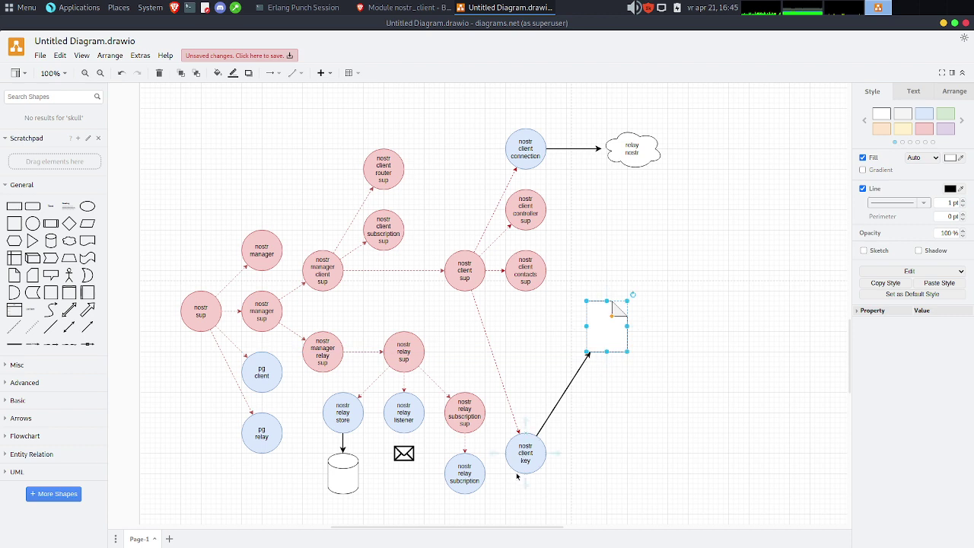
left_click_drag(521, 461, 525, 328)
Move nostr client contacts sup beside nostr manager client sup and connect the two with a red dashed arrow.
left_click(525, 285)
key("Delete")
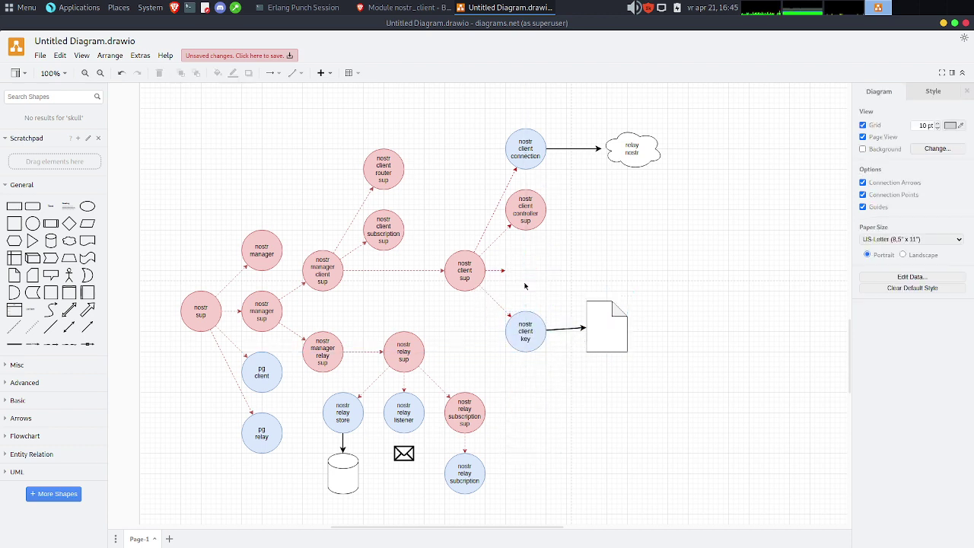
key("ctrl+z")
left_click_drag(525, 286, 347, 272)
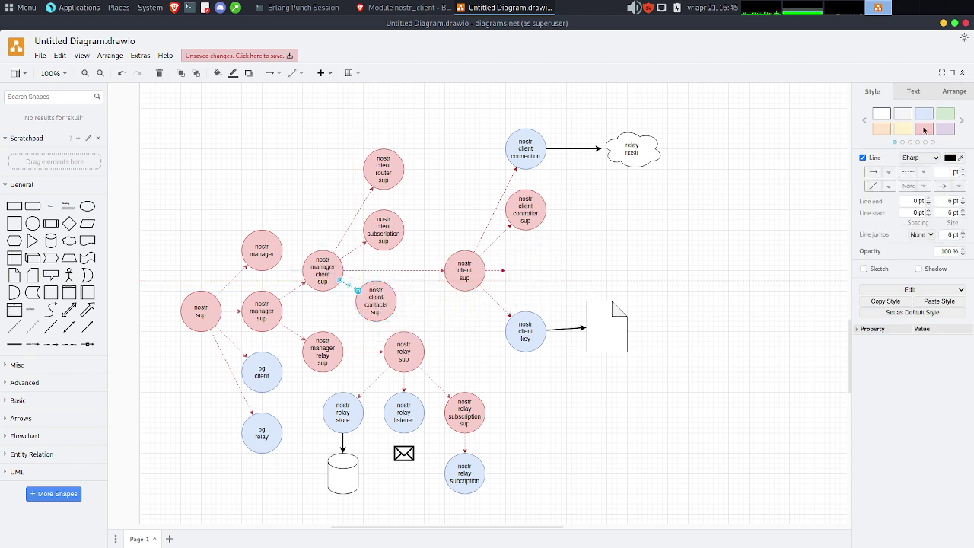
left_click(648, 263)
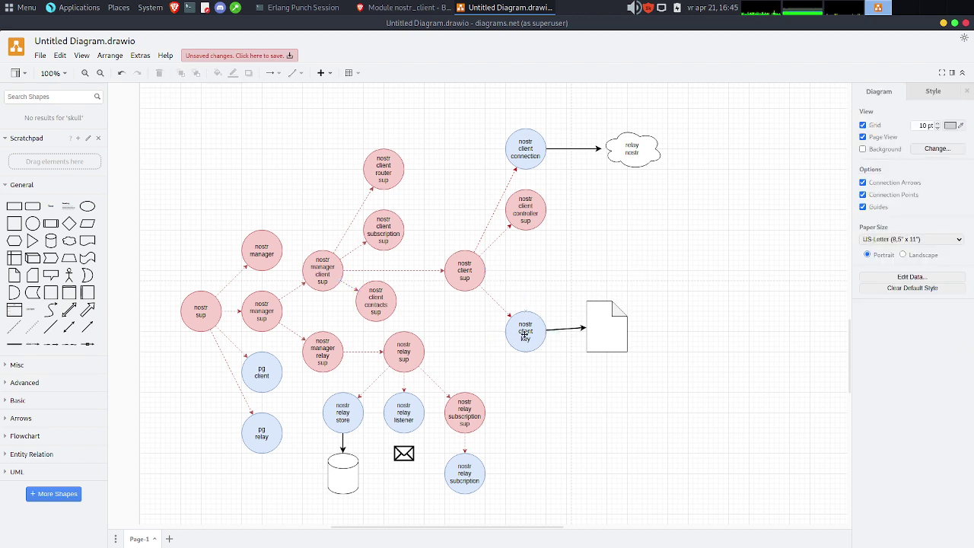
Align nostr client key and its document with nostr client sup, and nostr client contacts sup vertically under nostr client subscription sup.
left_click_drag(525, 333, 524, 271)
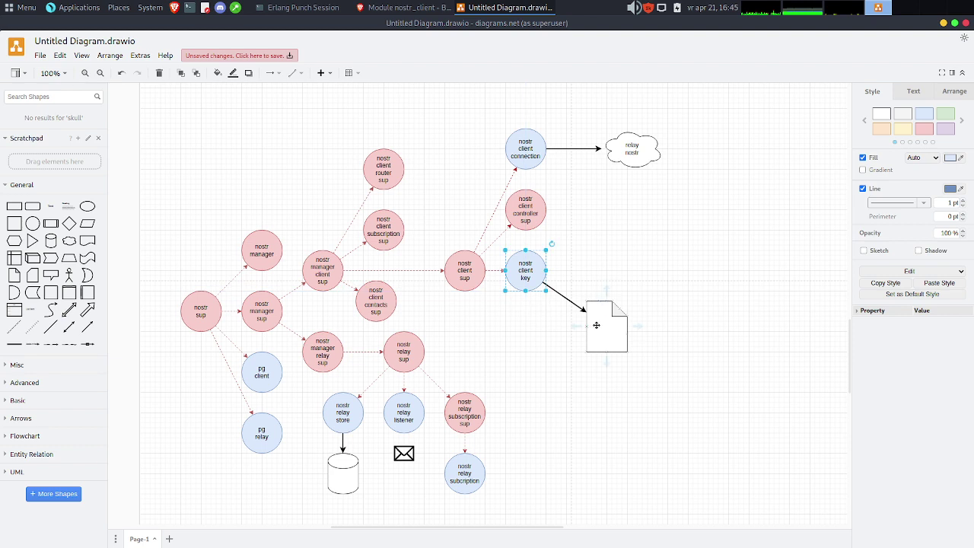
left_click_drag(596, 325, 596, 270)
left_click(575, 327)
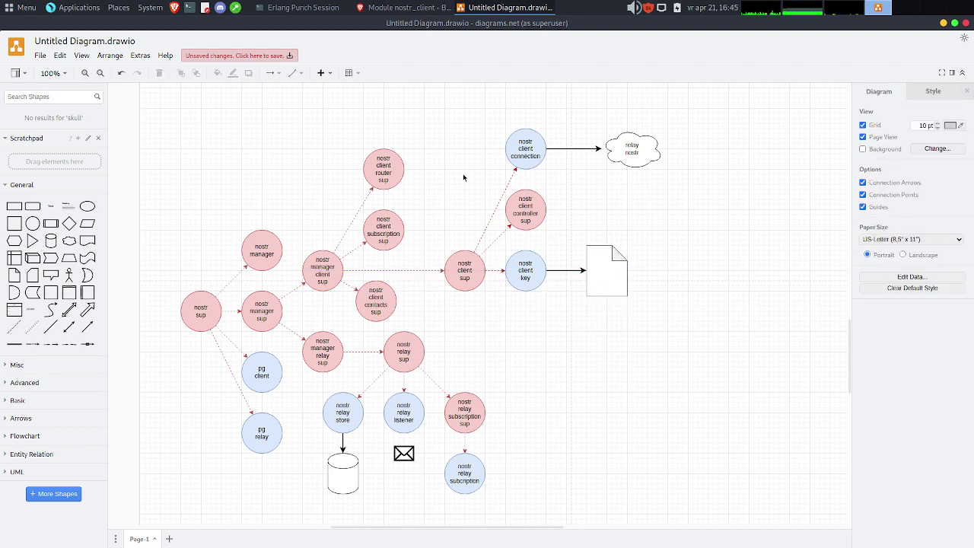
left_click_drag(372, 286, 380, 286)
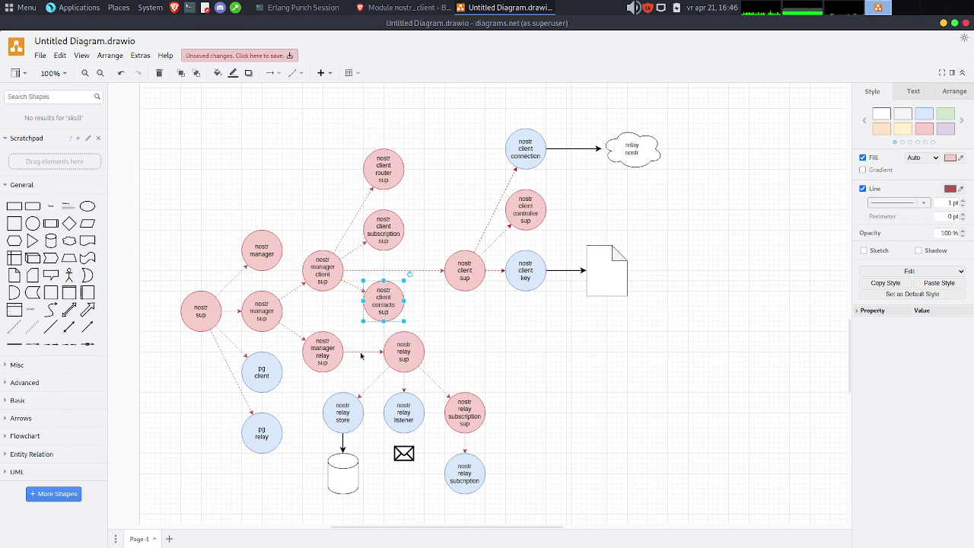
left_click(462, 371)
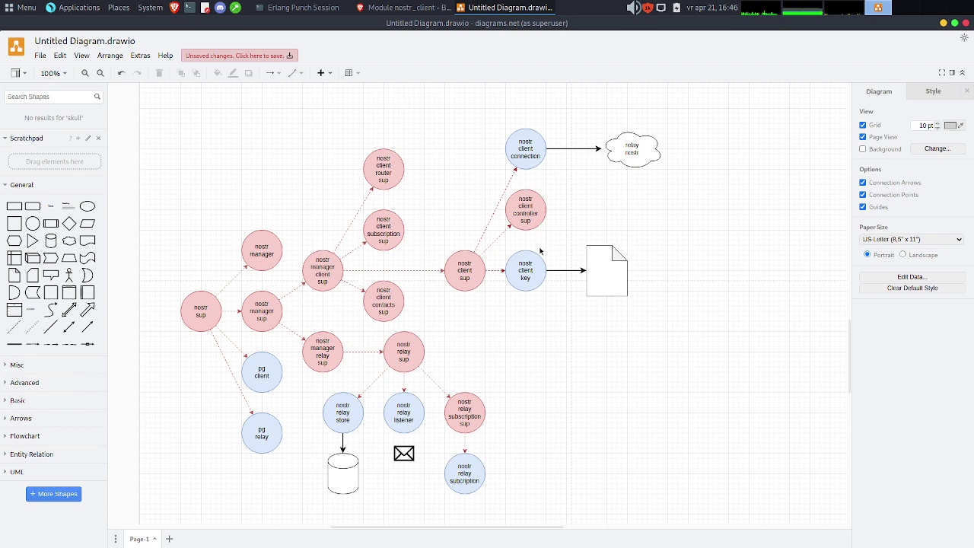
Move the envelope above nostr client sup and delete the dashed arrow from nostr client sup to nostr client connection.
left_click_drag(404, 452, 449, 163)
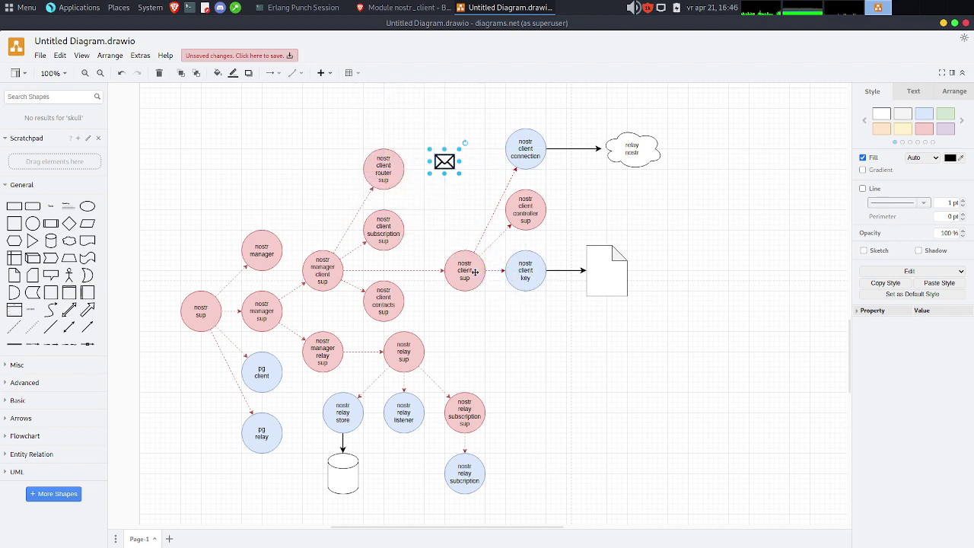
left_click(471, 271)
left_click(442, 159)
left_click_drag(441, 159, 463, 200)
left_click(514, 170)
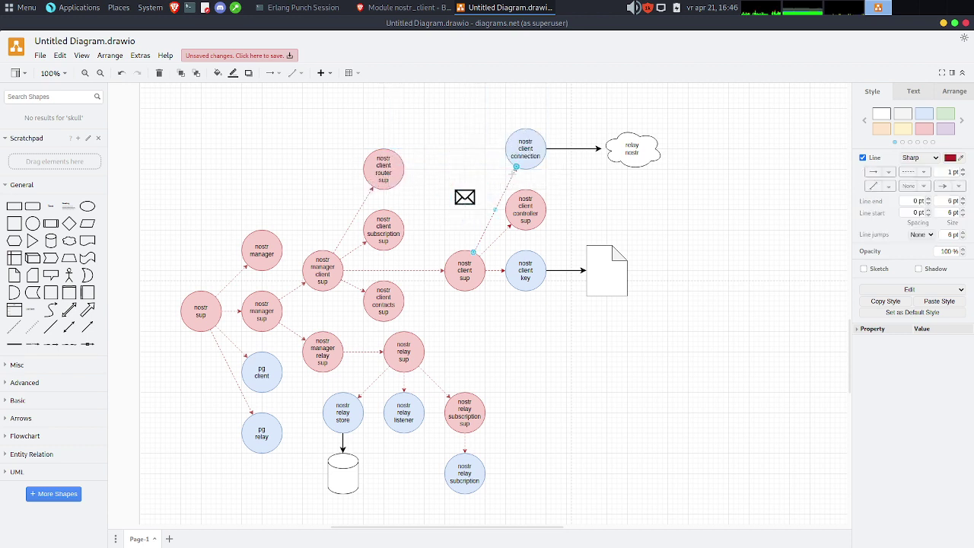
key("Delete")
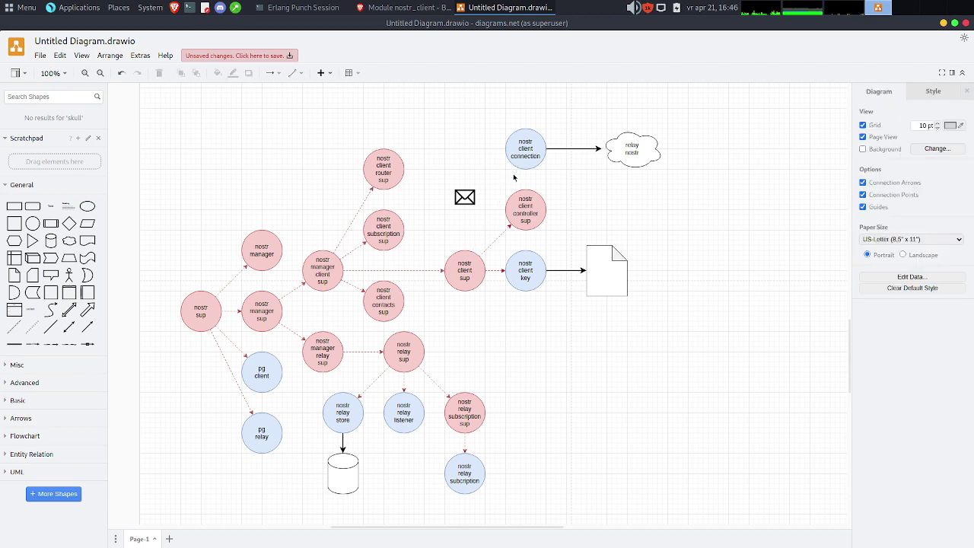
Add a second nostr client router sup circle above the first and link nostr manager client sup to it with a red dashed arrow.
left_click(381, 224)
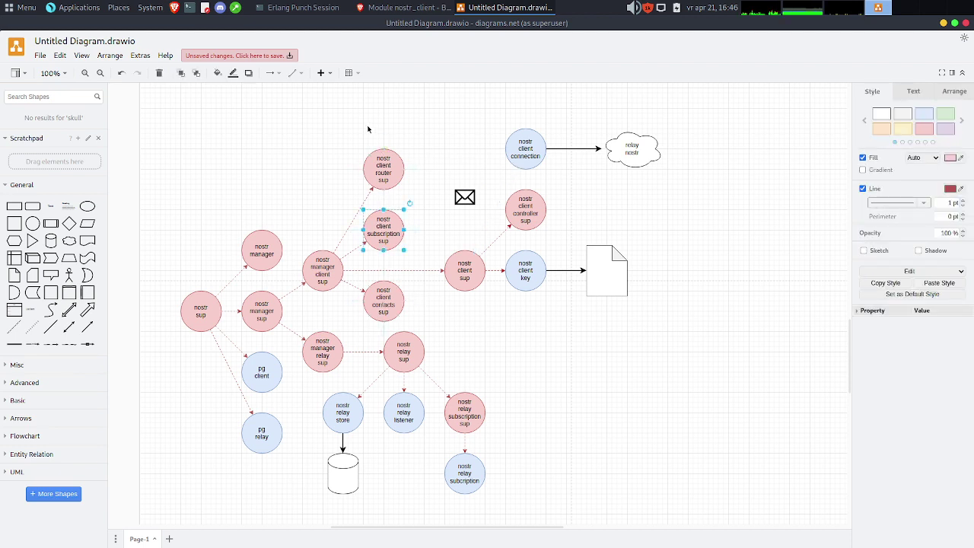
scroll(368, 128, "down", 2)
scroll(368, 128, "right", 2)
scroll(333, 162, "up", 5)
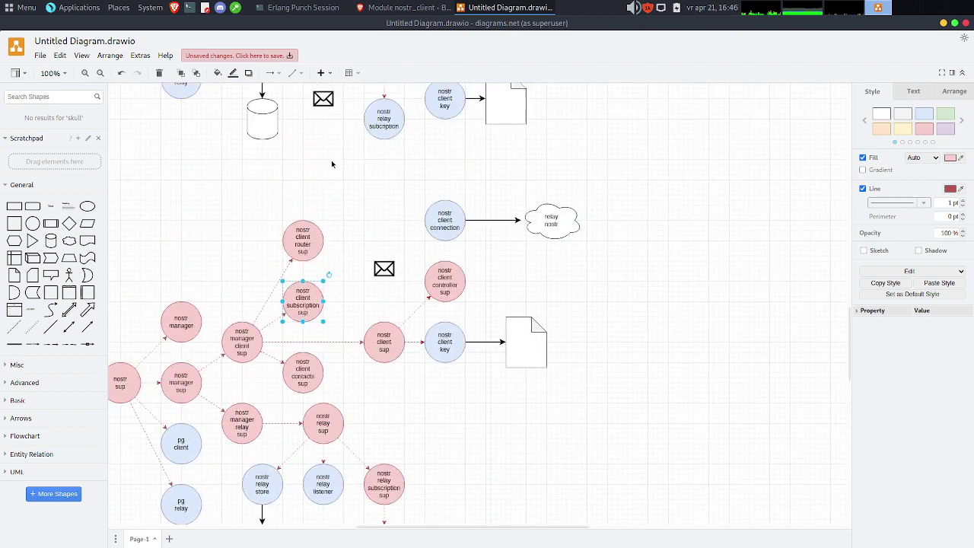
left_click(297, 270)
left_click_drag(297, 270, 300, 216)
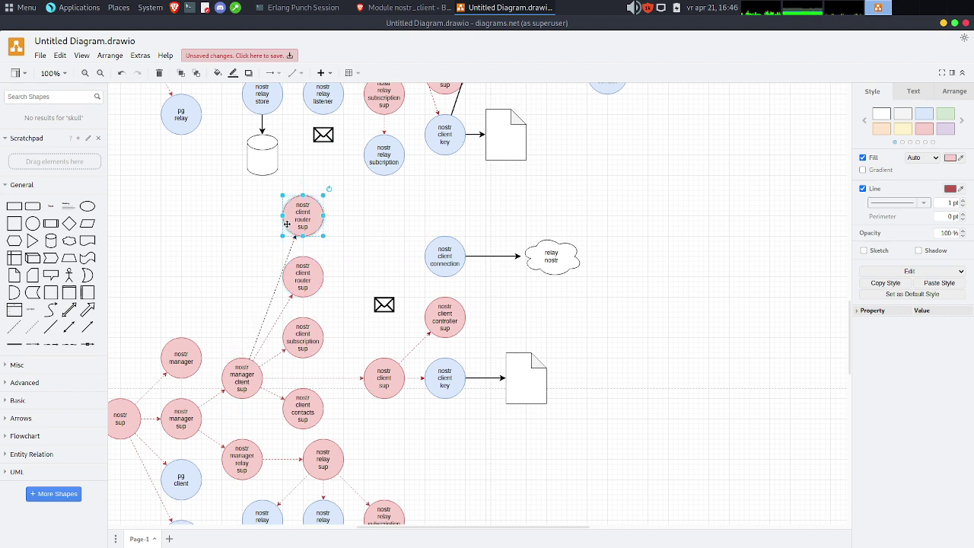
left_click(292, 244)
left_click(918, 131)
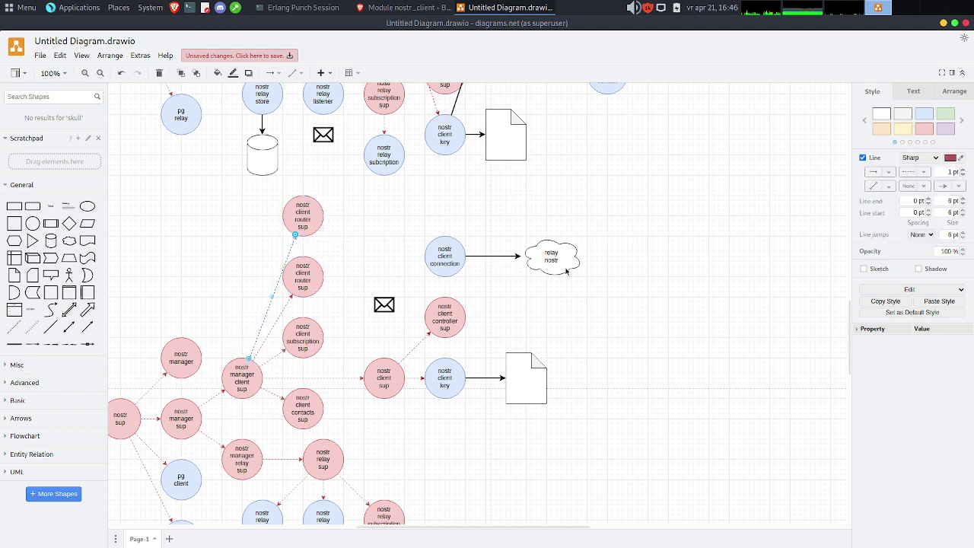
left_click(602, 344)
Move nostr client connection beside the upper nostr client router sup with a dashed arrow between them, and align the relay nostr cloud in the same row.
left_click_drag(435, 254, 356, 216)
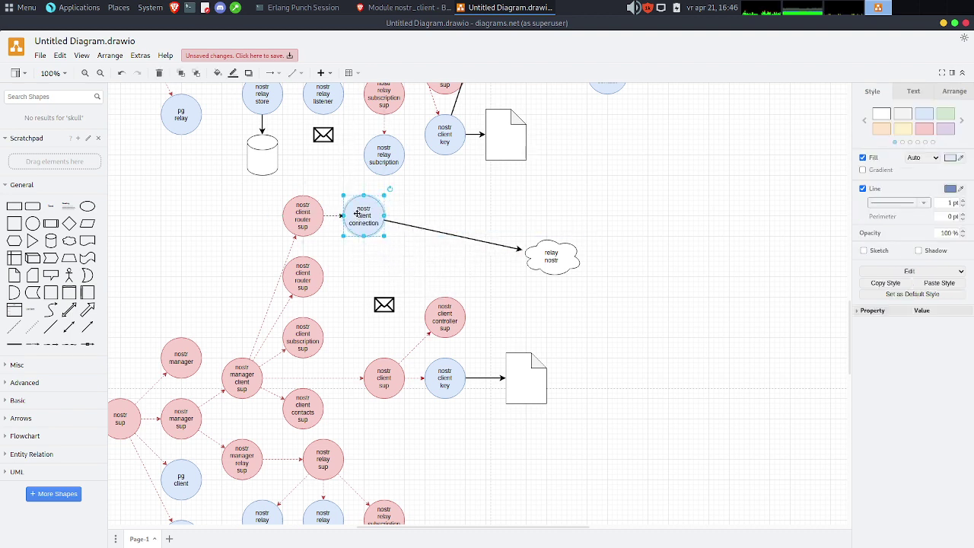
left_click_drag(544, 259, 499, 222)
left_click(472, 274)
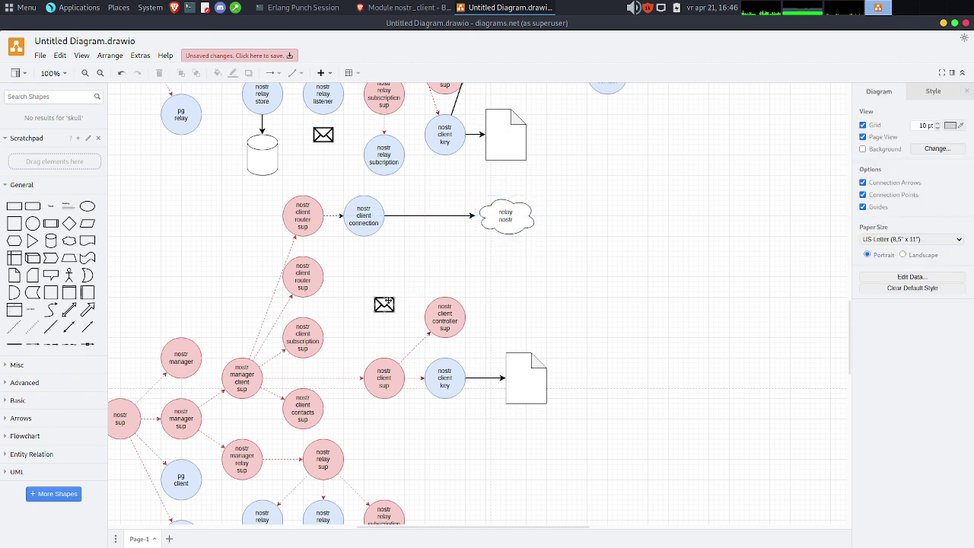
Move the envelope below the document shape linked to nostr client key.
left_click_drag(384, 303, 542, 435)
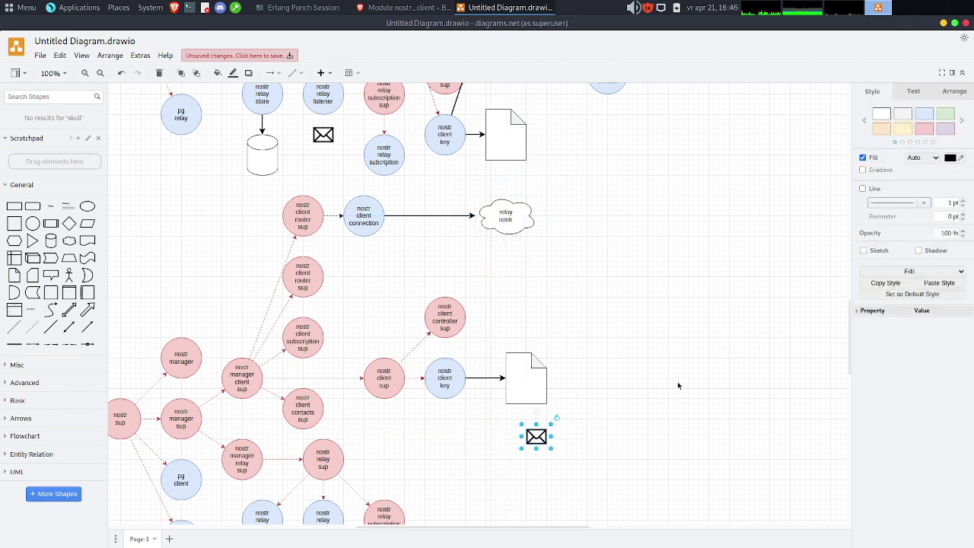
scroll(658, 293, "down", 3)
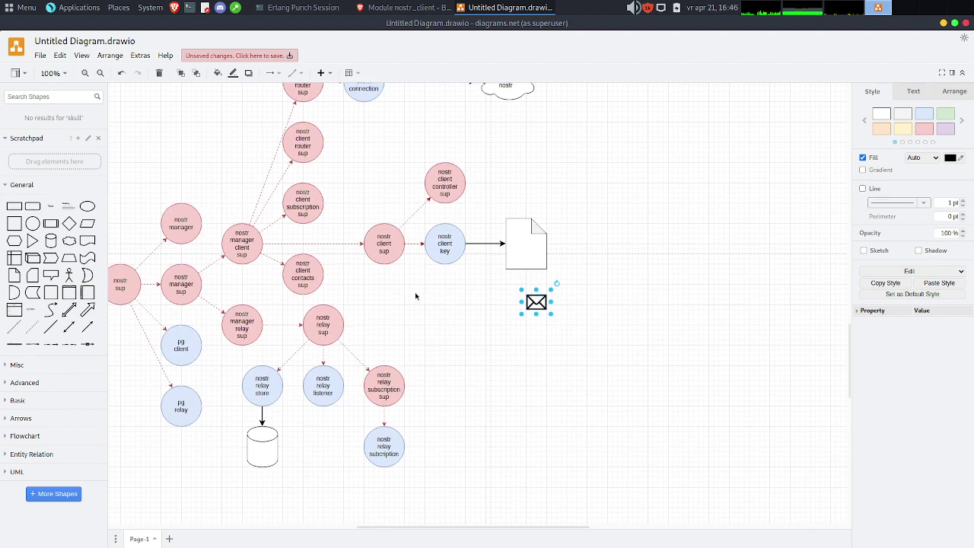
Examine the revised client branch, comparing nostr client sup, nostr client controller sup and nostr client connection with the supervisors under nostr manager client sup.
left_click(465, 214)
left_click(385, 245)
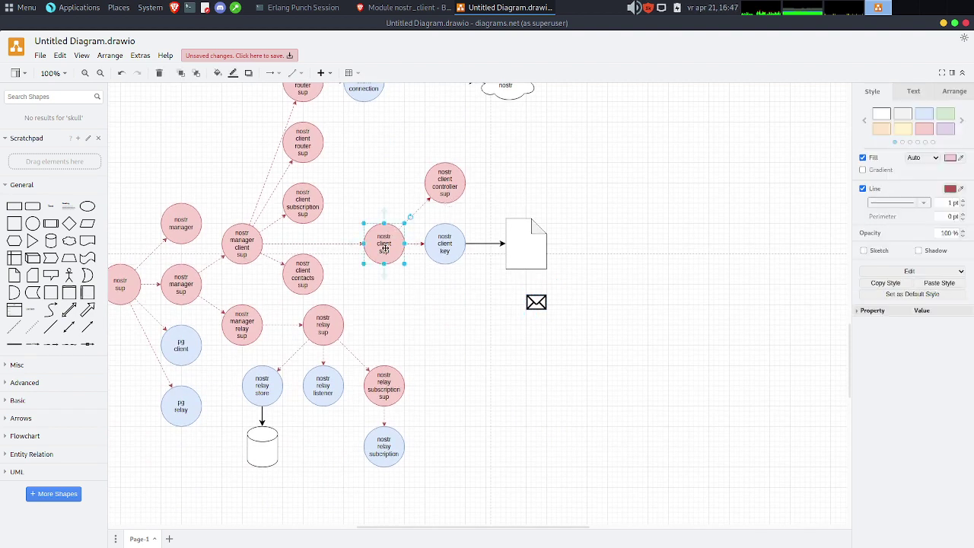
left_click(443, 305)
scroll(443, 305, "up", 1)
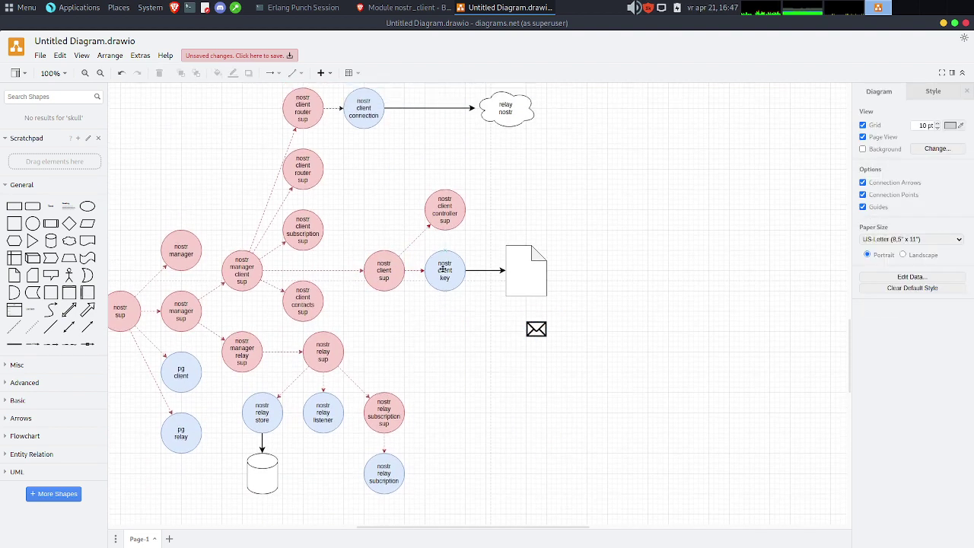
left_click(459, 220)
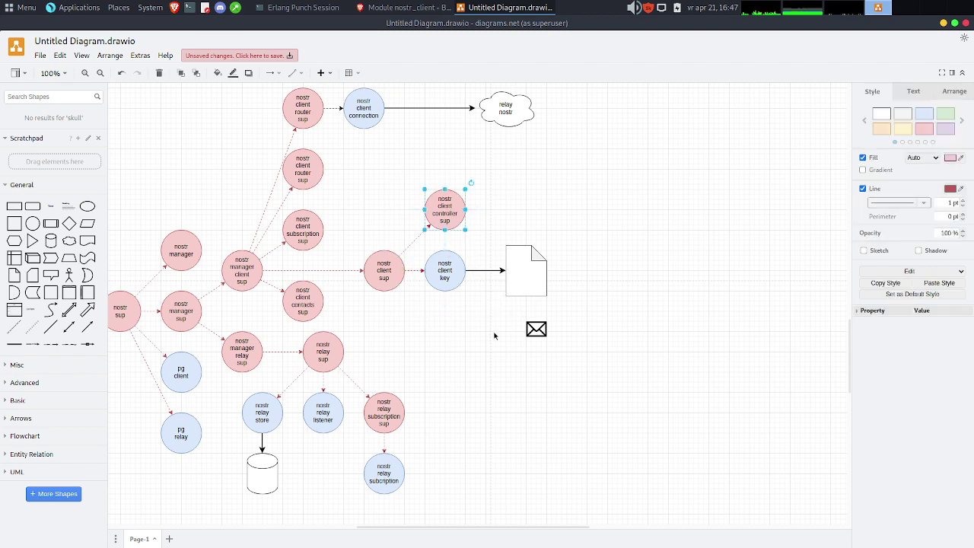
left_click(529, 326)
scroll(529, 326, "up", 2)
scroll(529, 326, "left", 2)
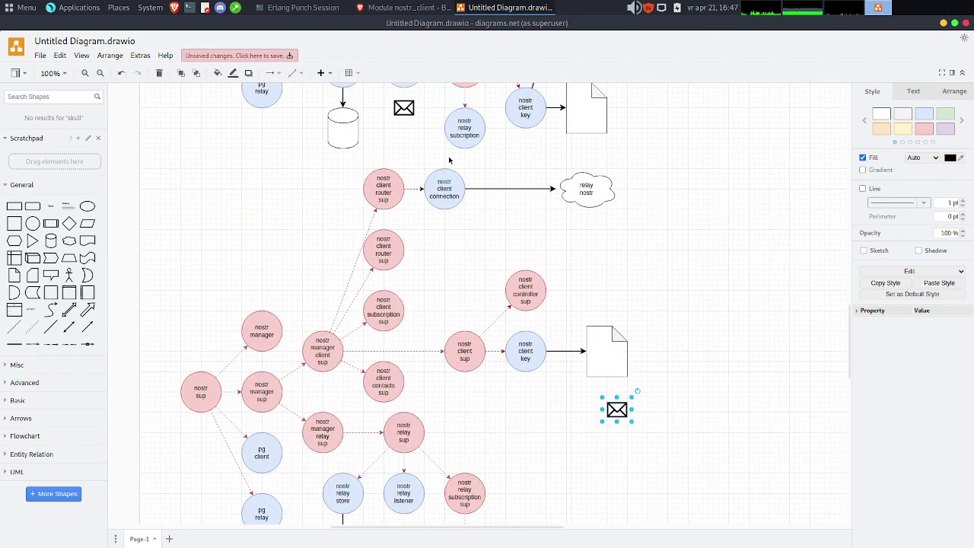
left_click(444, 279)
scroll(445, 280, "down", 4)
scroll(444, 280, "right", 3)
scroll(437, 274, "up", 1)
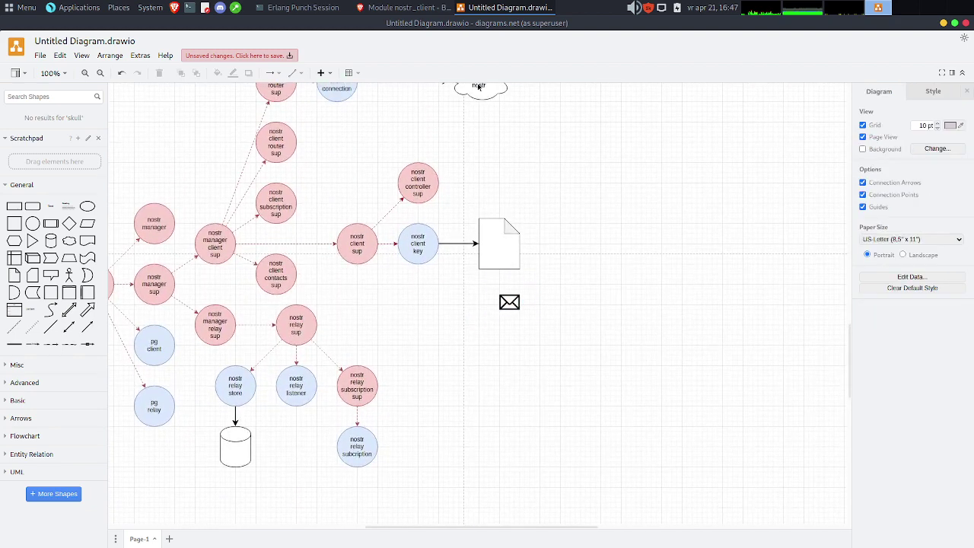
scroll(428, 361, "up", 3)
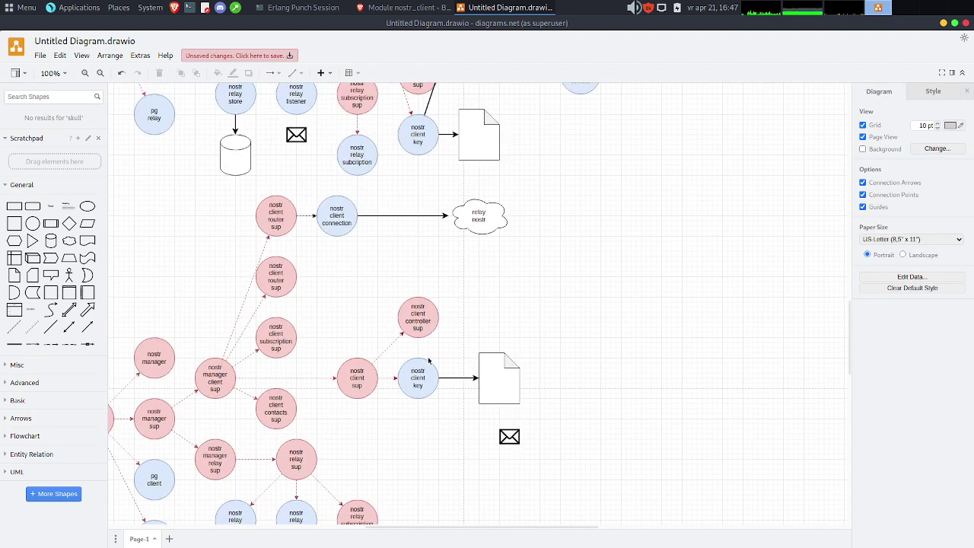
left_click(342, 218)
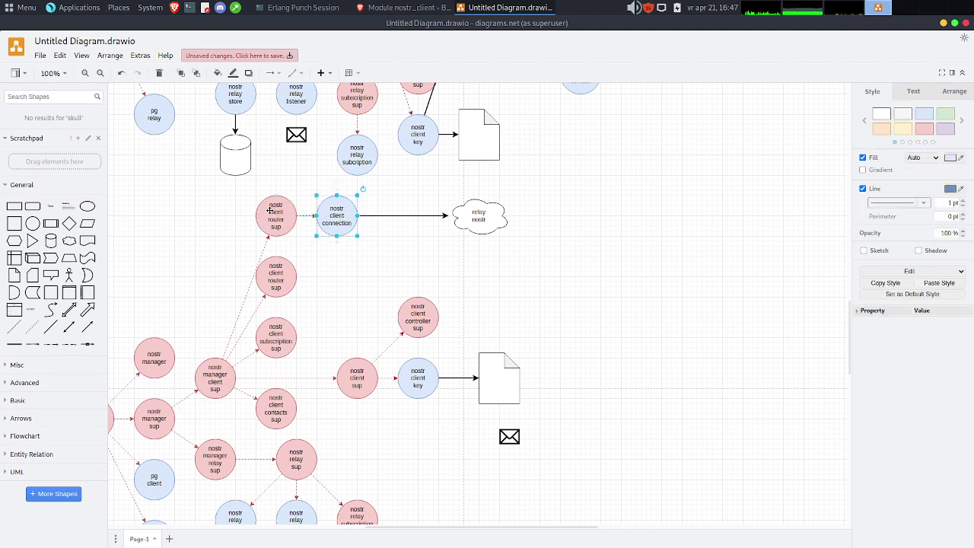
left_click(339, 246)
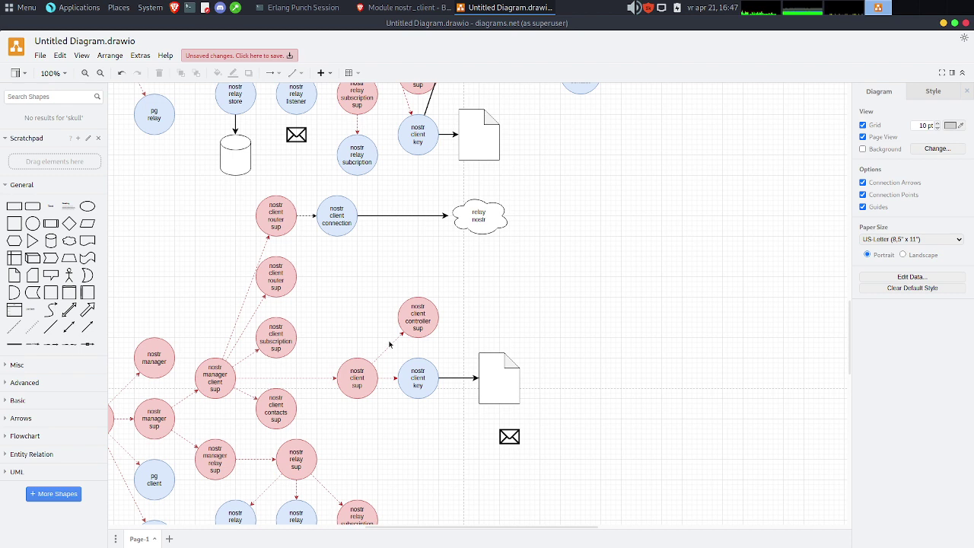
left_click(418, 318)
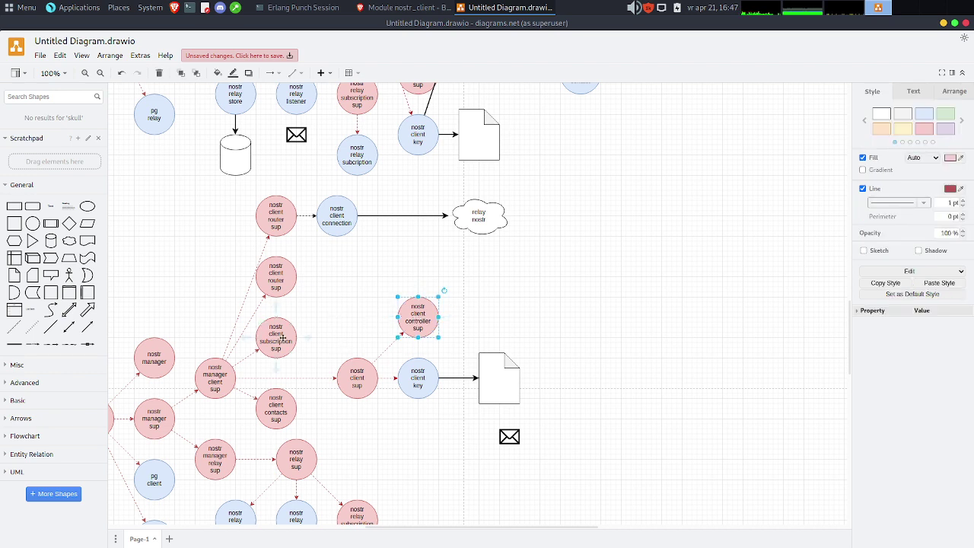
left_click(281, 338)
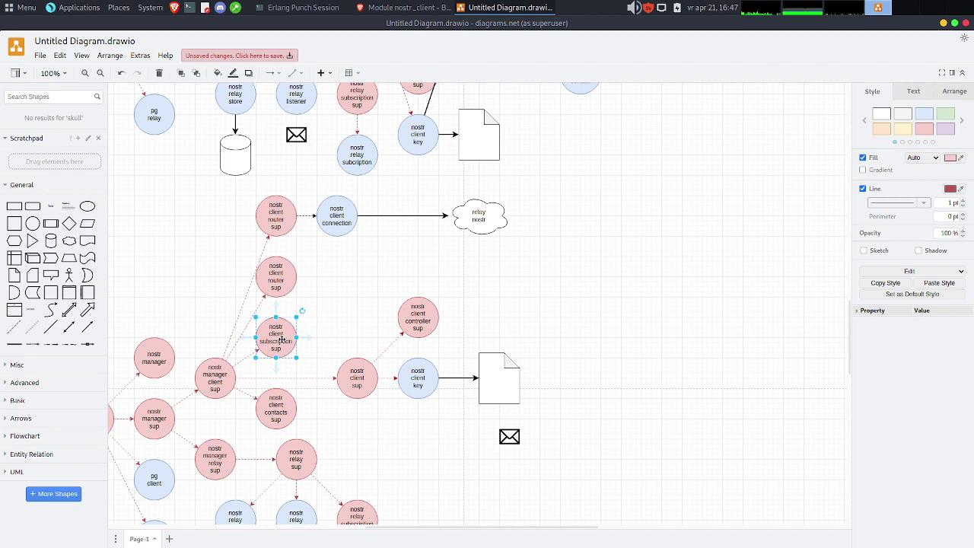
scroll(282, 337, "right", 1)
scroll(281, 338, "left", 3)
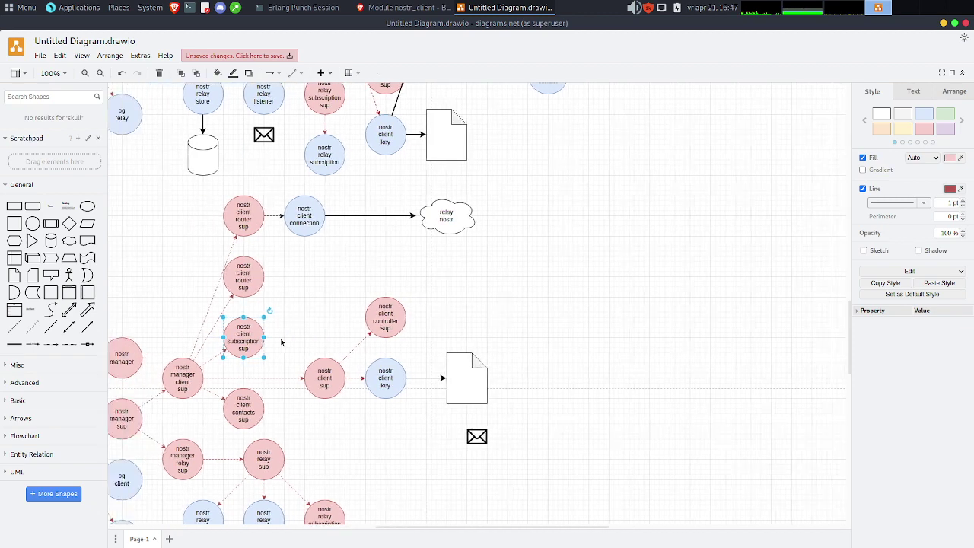
left_click(391, 328)
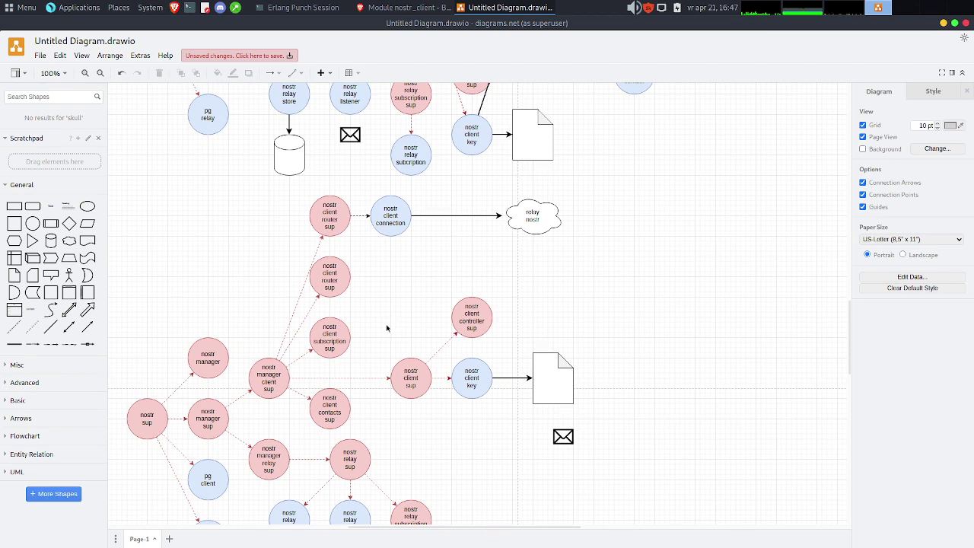
Connect nostr client controller sup to nostr client key with a black dashed arrow.
scroll(371, 344, "down", 2)
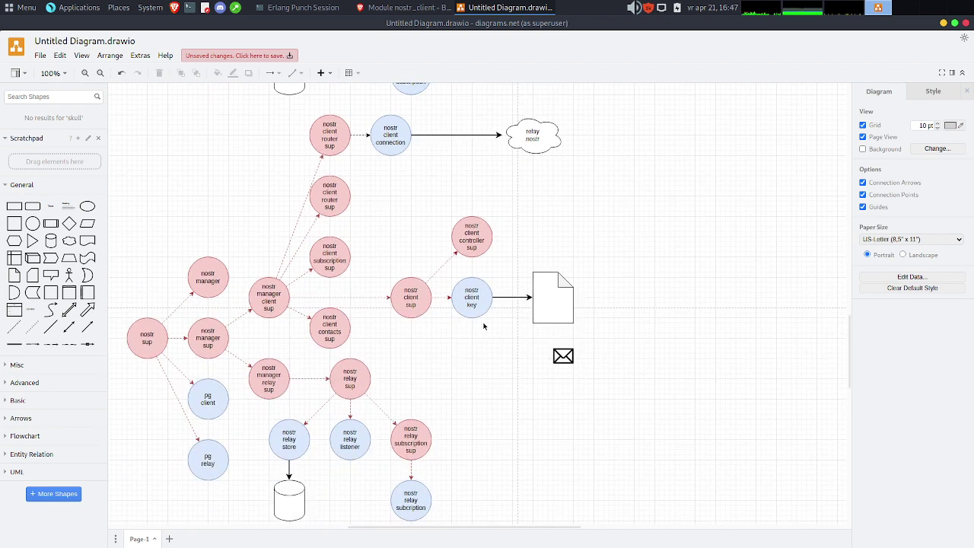
left_click(472, 240)
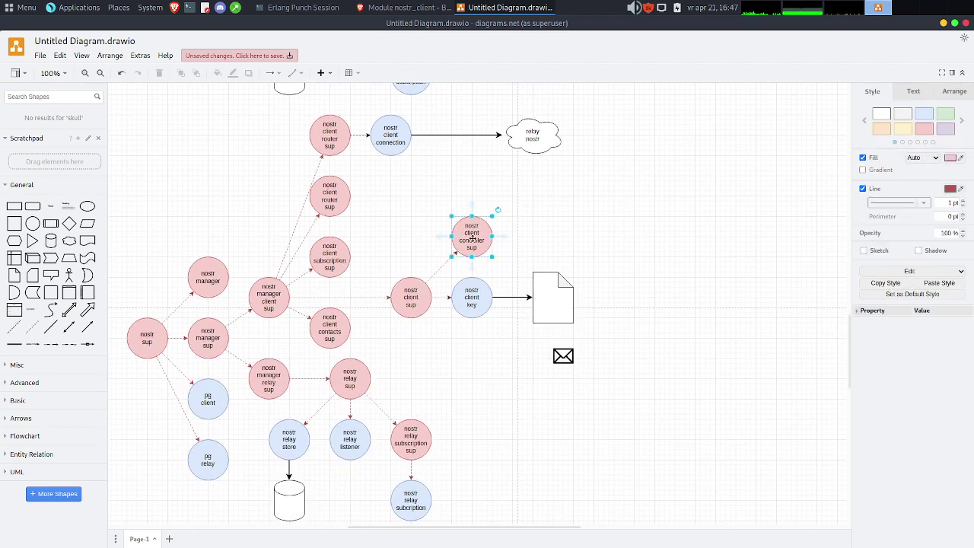
left_click_drag(472, 267, 473, 295)
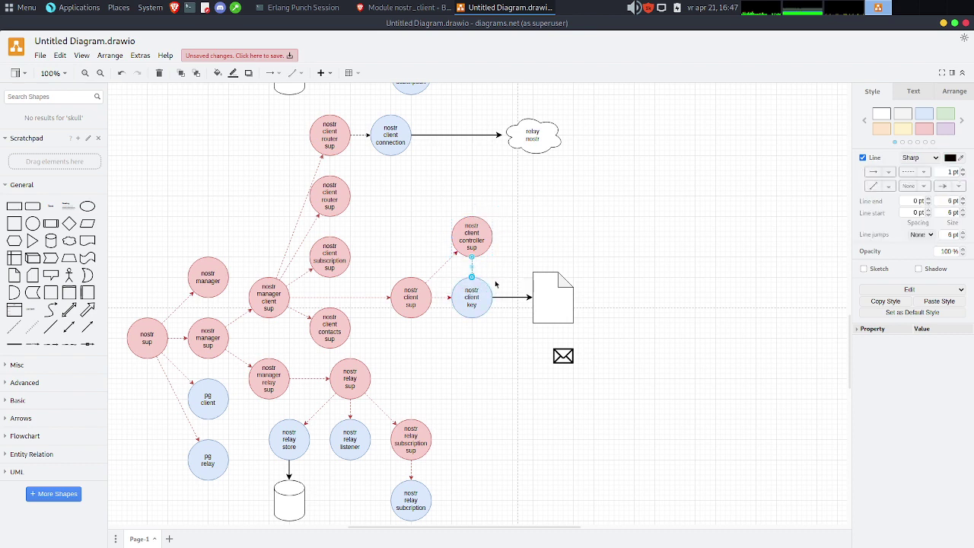
left_click(508, 352)
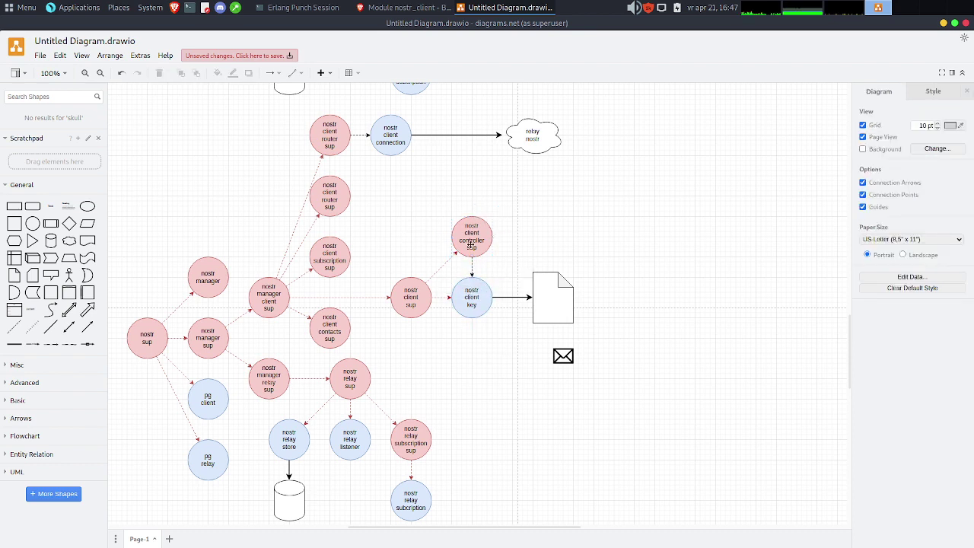
Delete the arrow from nostr client controller sup to nostr client key, and move nostr client connection closer to the relay nostr cloud.
left_click(472, 271)
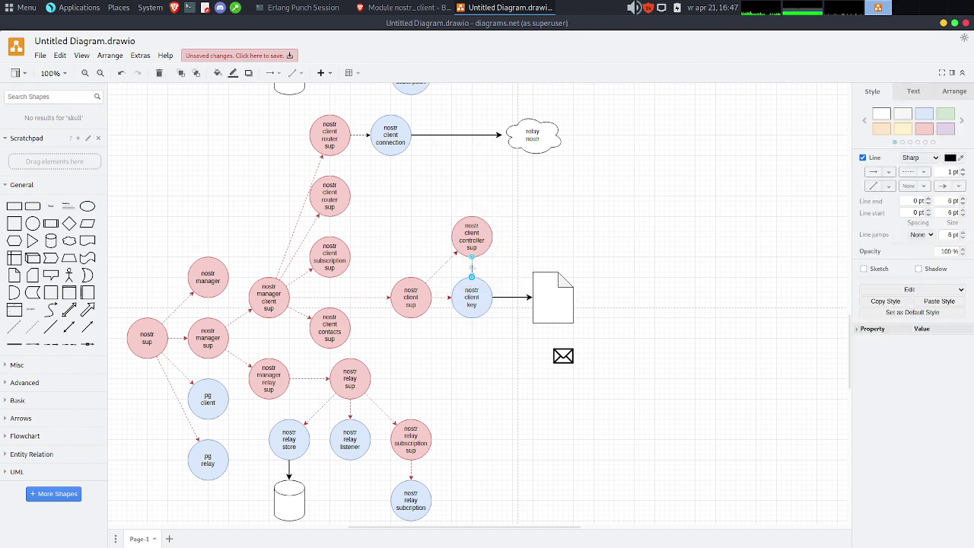
key("Delete")
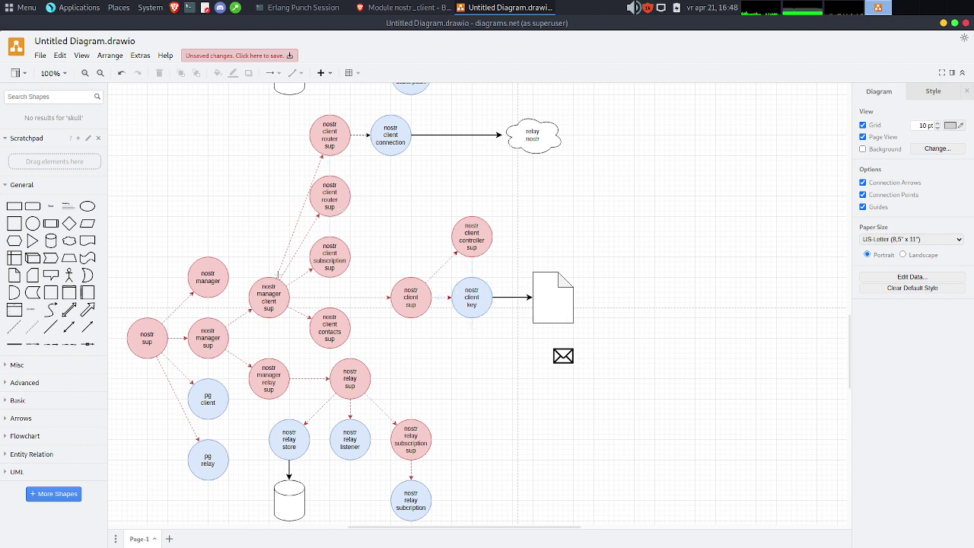
scroll(394, 284, "up", 2)
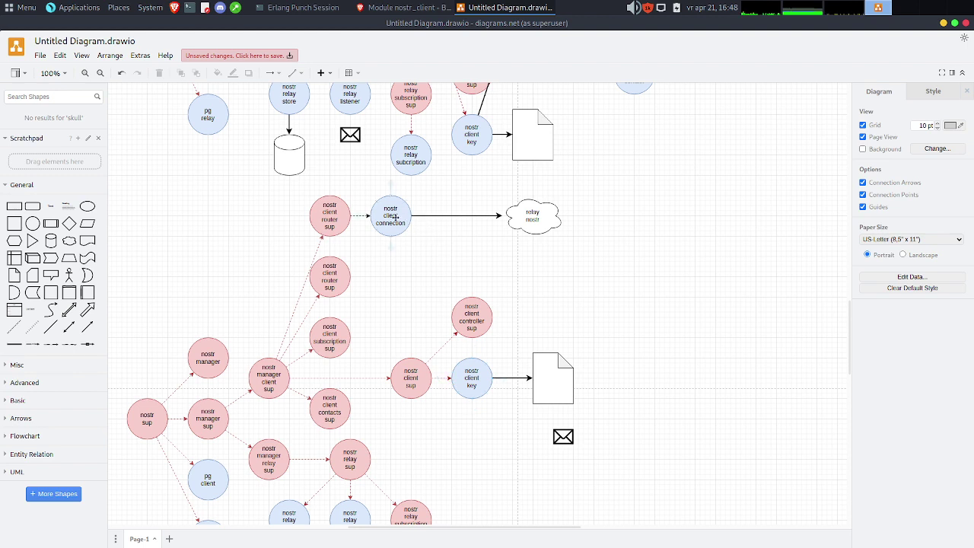
left_click_drag(396, 218, 435, 216)
left_click(445, 272)
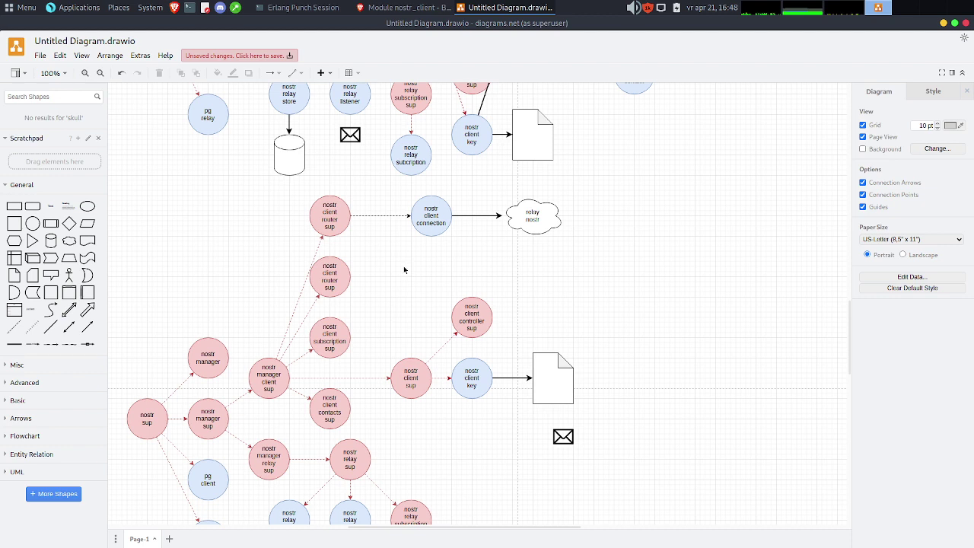
Examine the revised tree's router and subscription supervisors and the nostr client sup group with its controller, key and document.
left_click(329, 220)
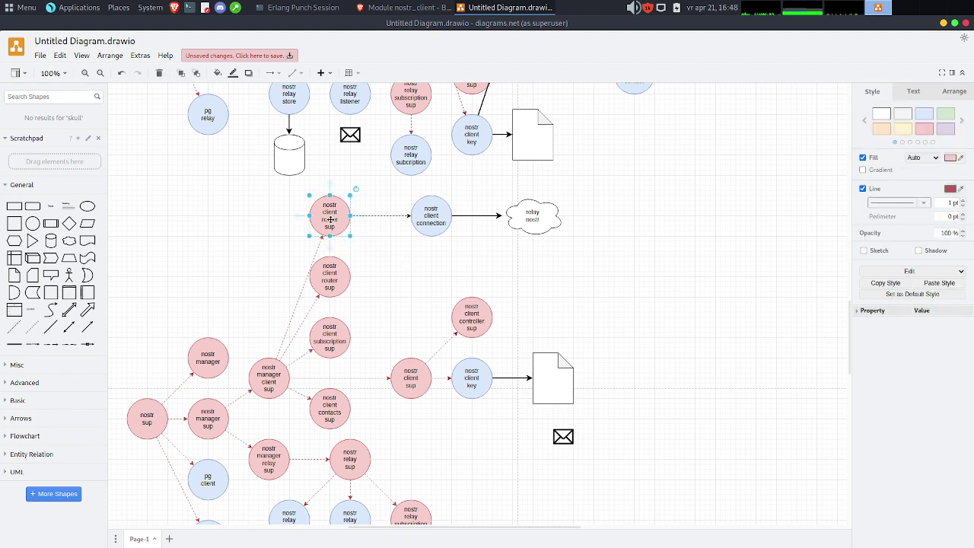
left_click(330, 285)
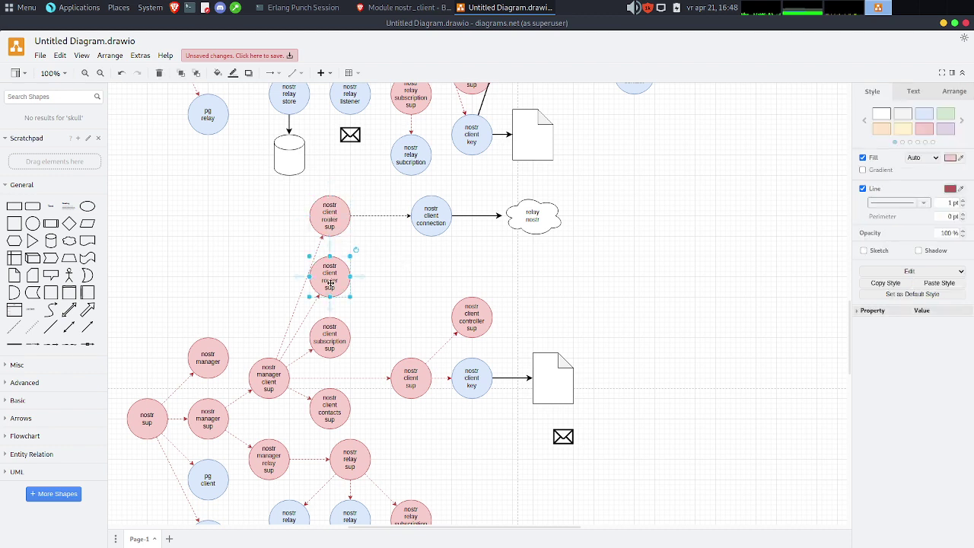
left_click(330, 335)
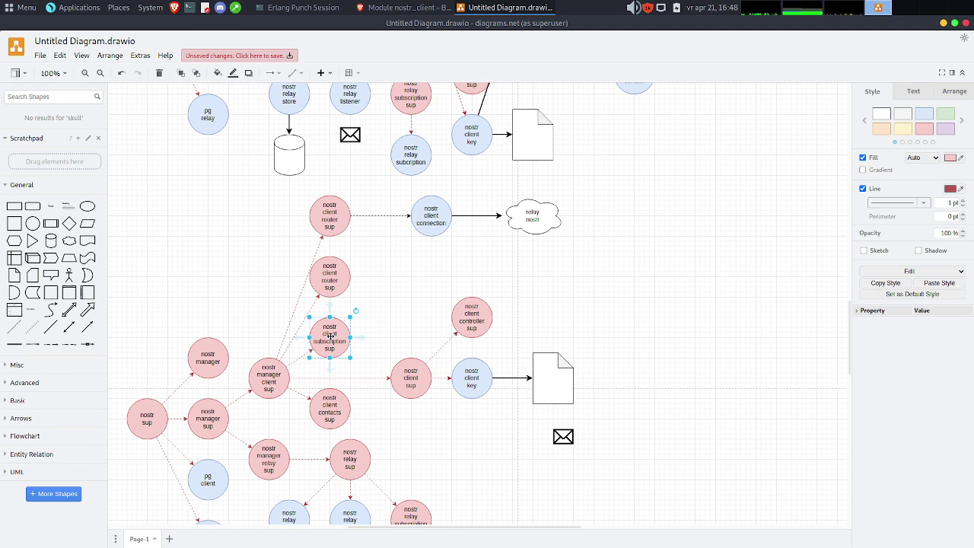
left_click(415, 372)
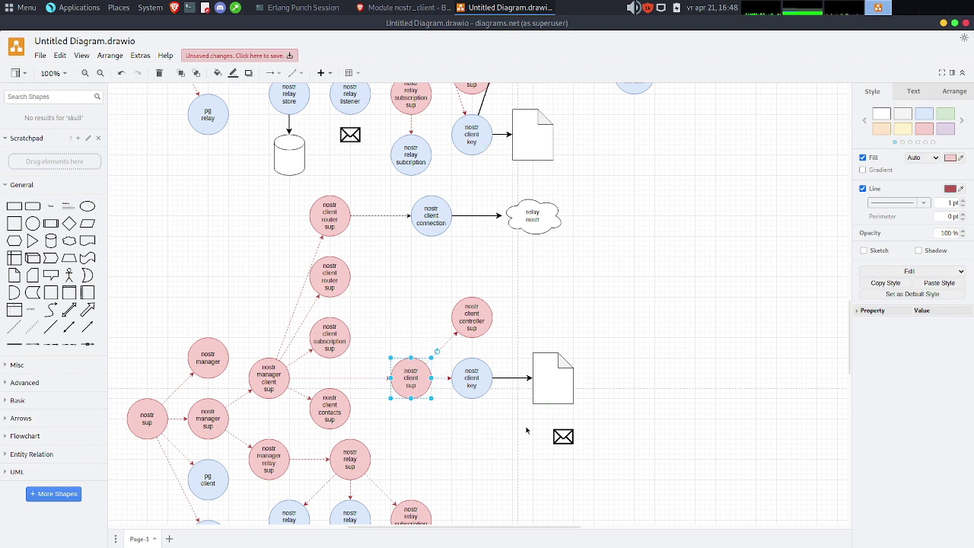
left_click(552, 323)
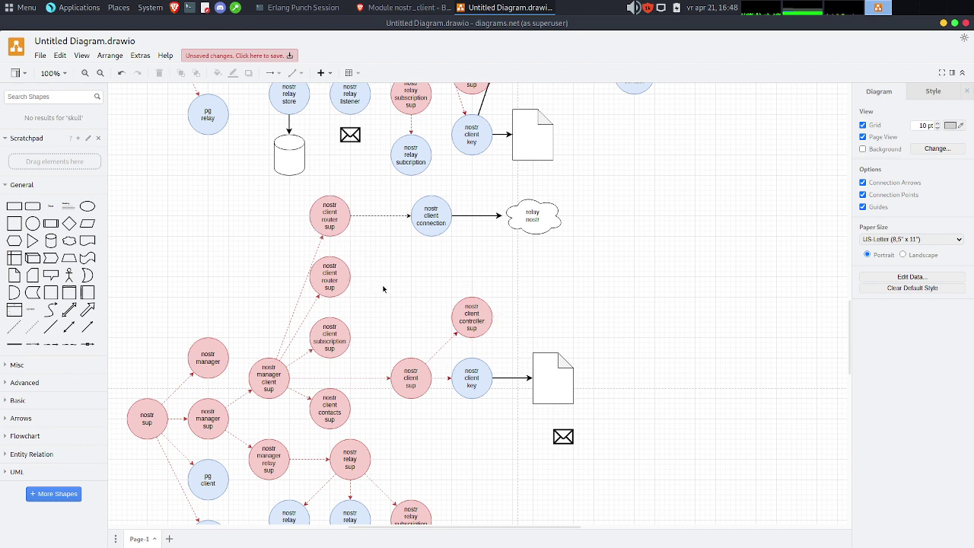
left_click_drag(382, 287, 576, 432)
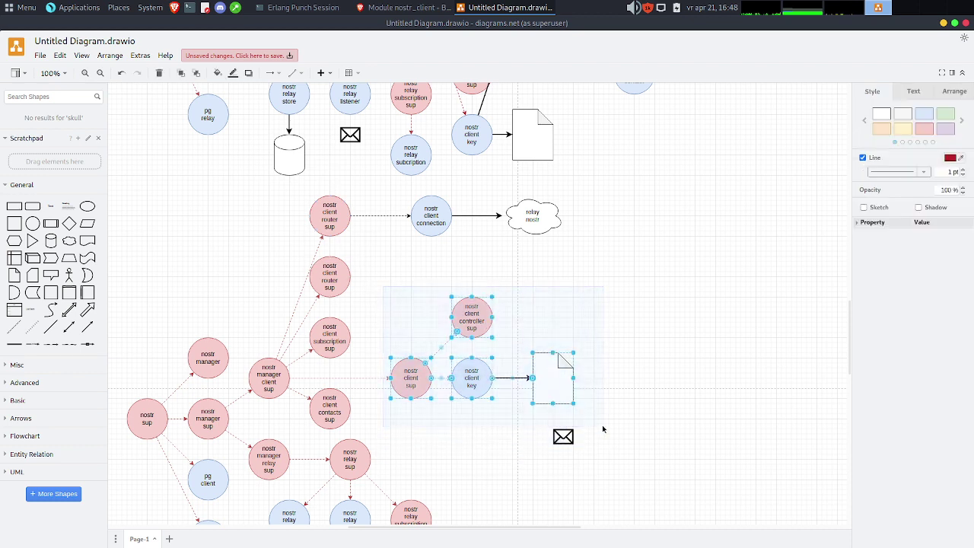
left_click(489, 461)
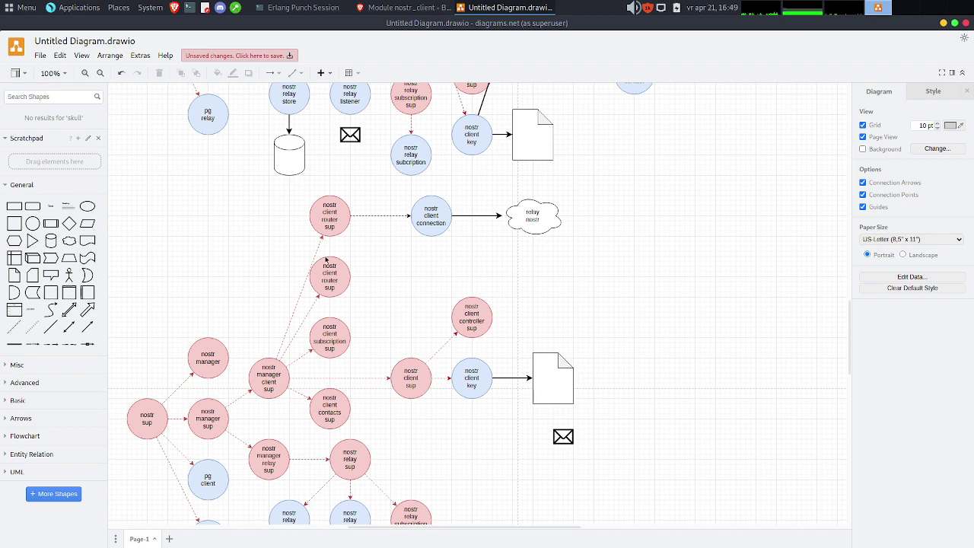
scroll(410, 318, "down", 3)
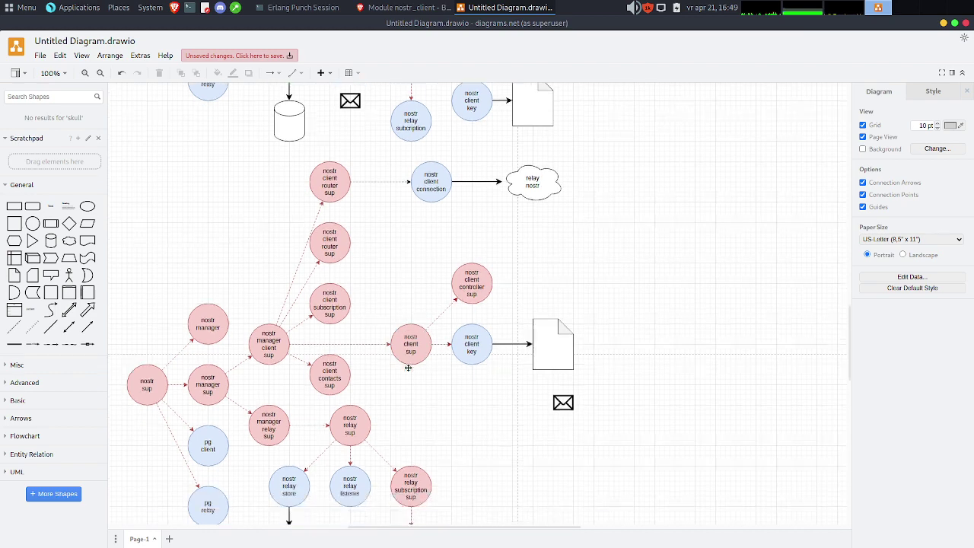
scroll(484, 356, "up", 3)
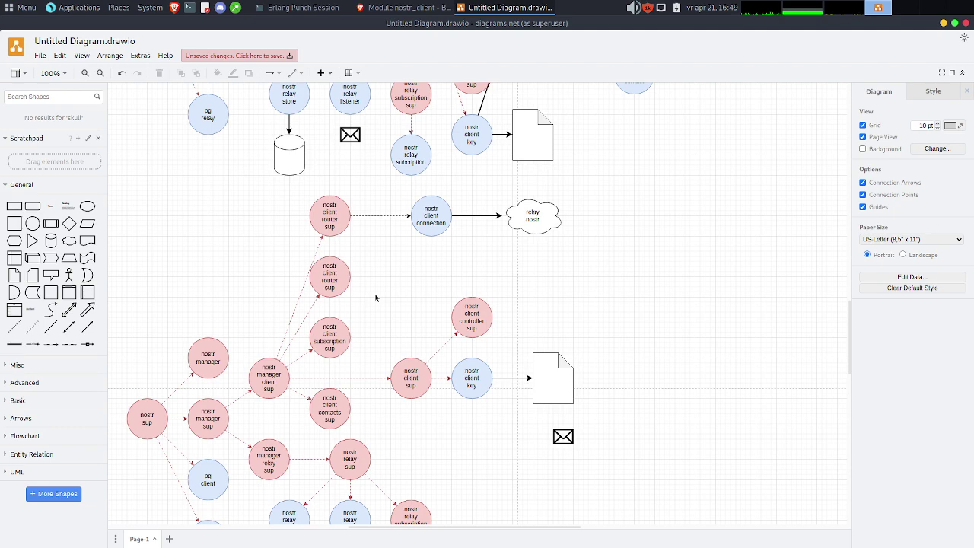
scroll(375, 297, "down", 4)
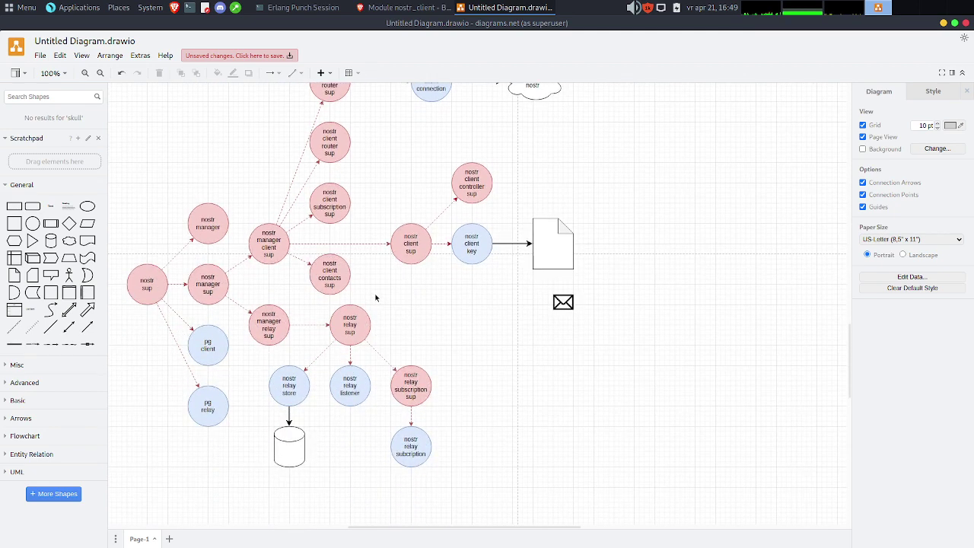
scroll(376, 297, "up", 2)
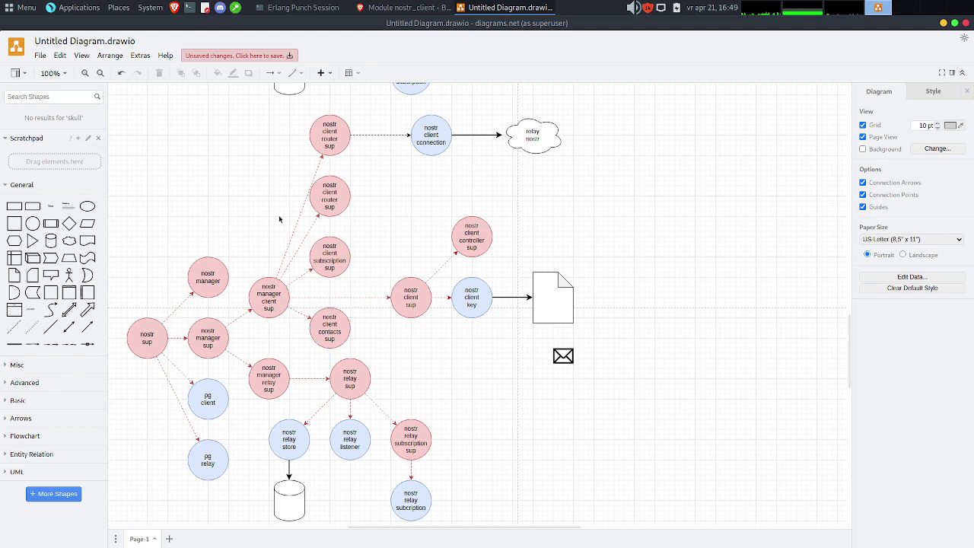
Review how nostr manager client sup relates to the nostr client sup branch and to nostr client connection in the revised copy.
left_click(263, 294)
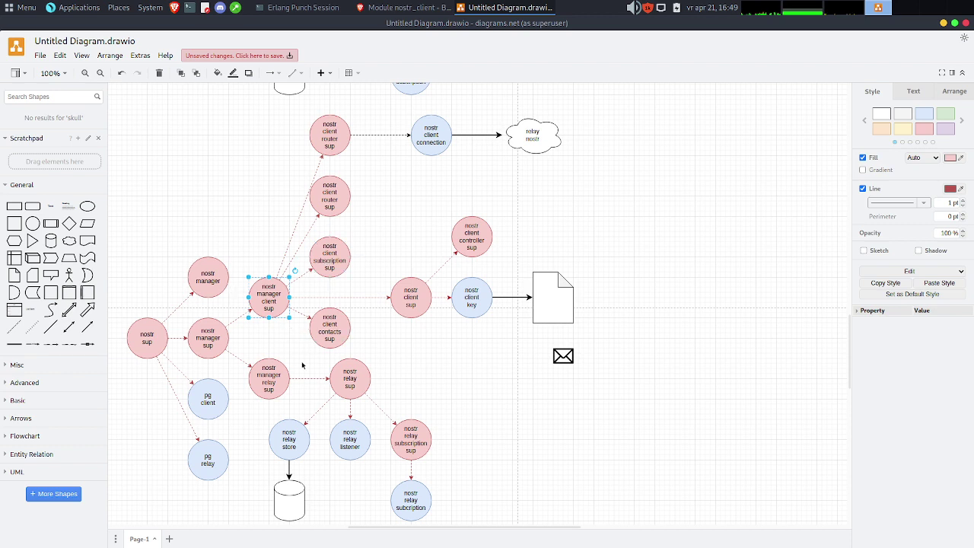
left_click(379, 347)
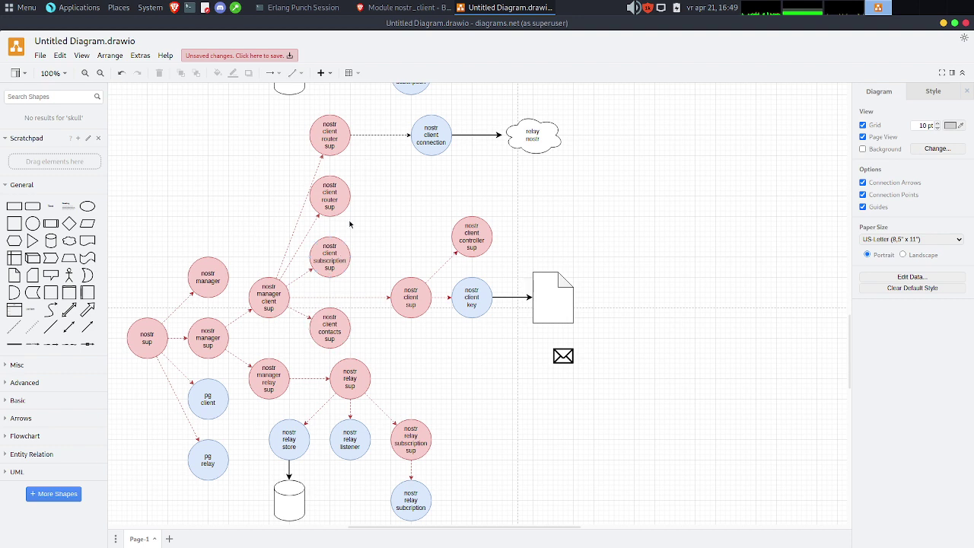
left_click(420, 297)
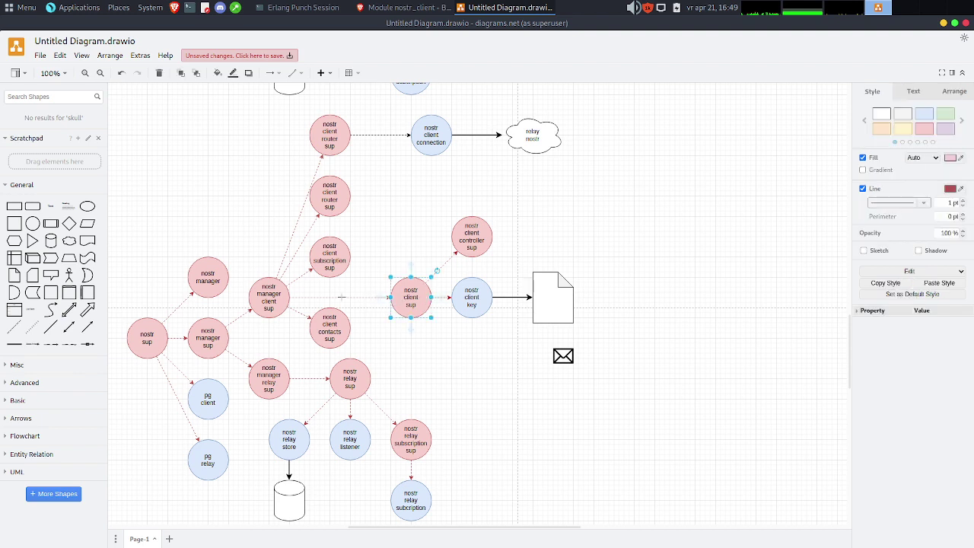
left_click(426, 343)
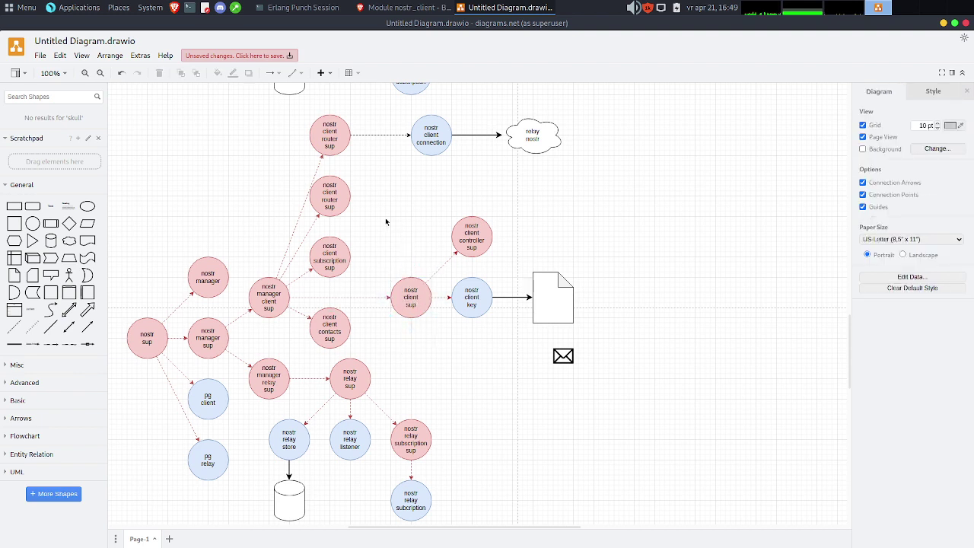
left_click_drag(385, 211, 602, 340)
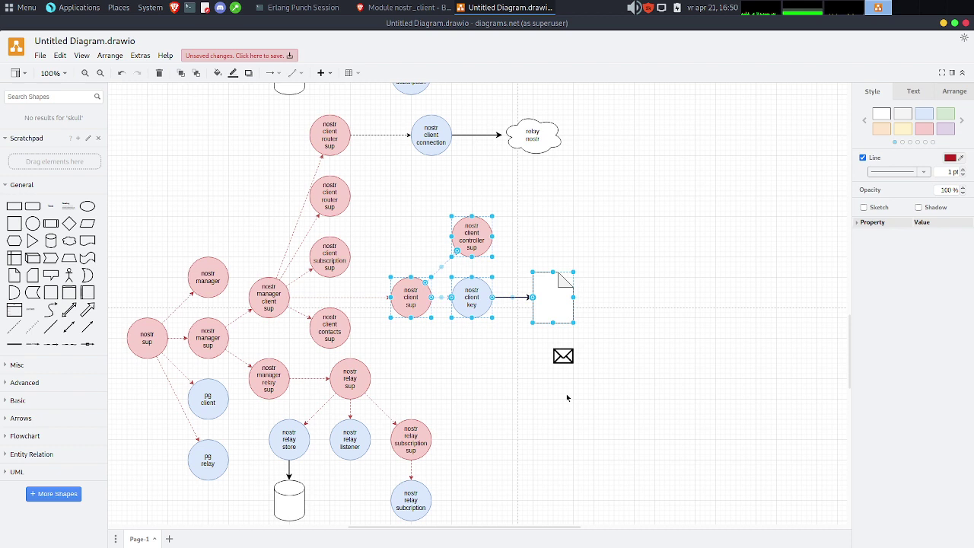
scroll(644, 245, "up", 2)
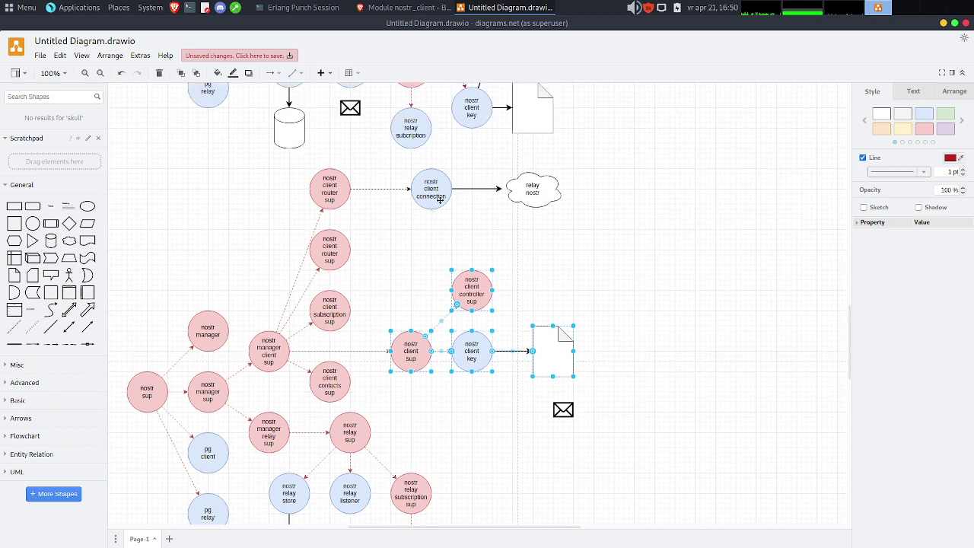
left_click(424, 192)
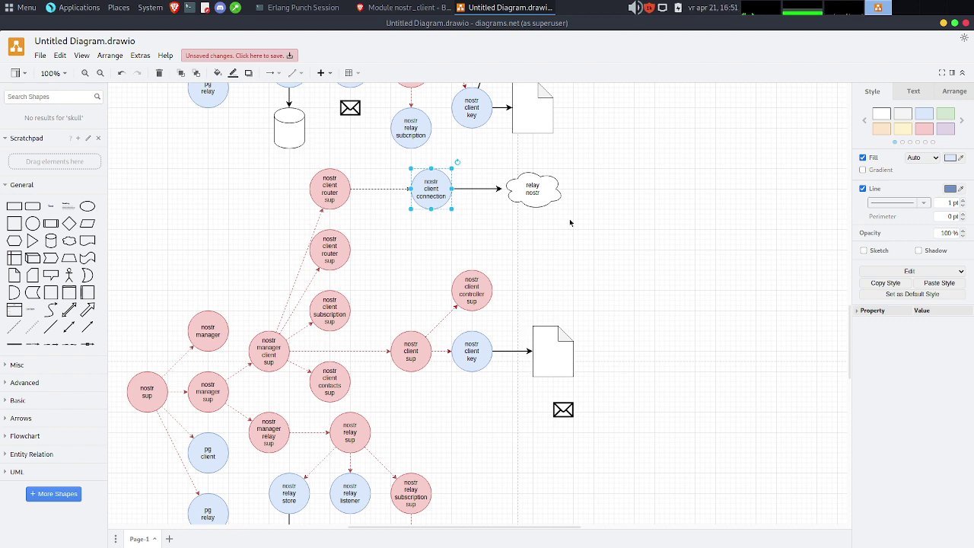
left_click(570, 222)
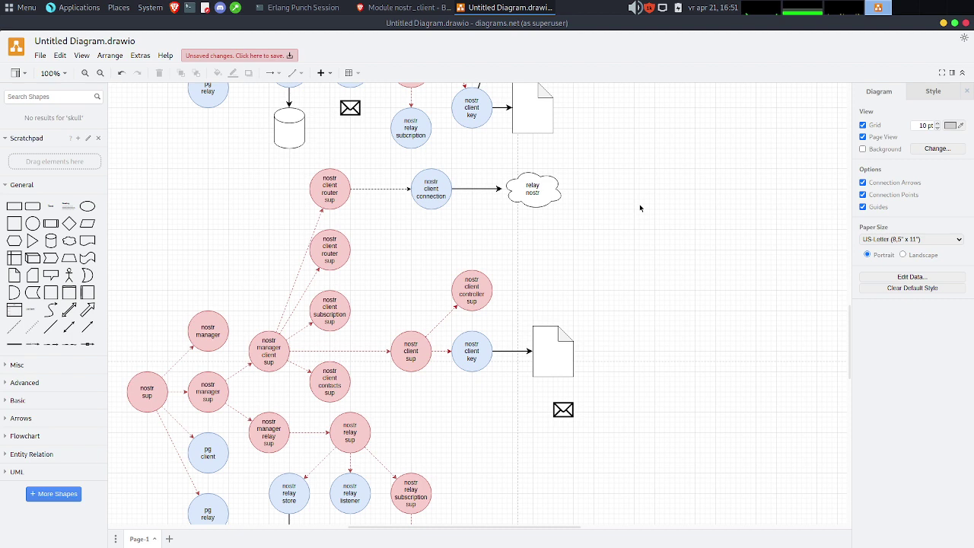
mouse_move(479, 288)
scroll(573, 253, "down", 4)
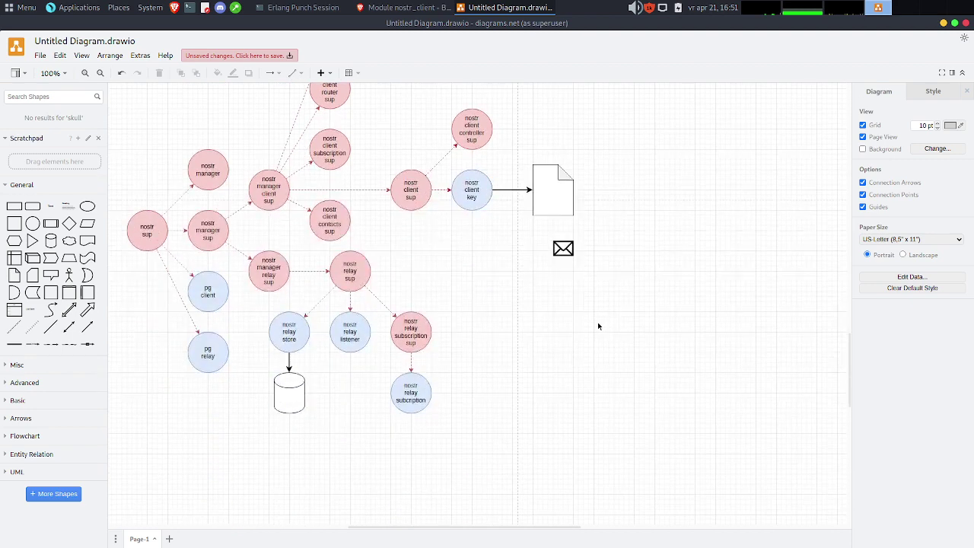
scroll(598, 326, "up", 4)
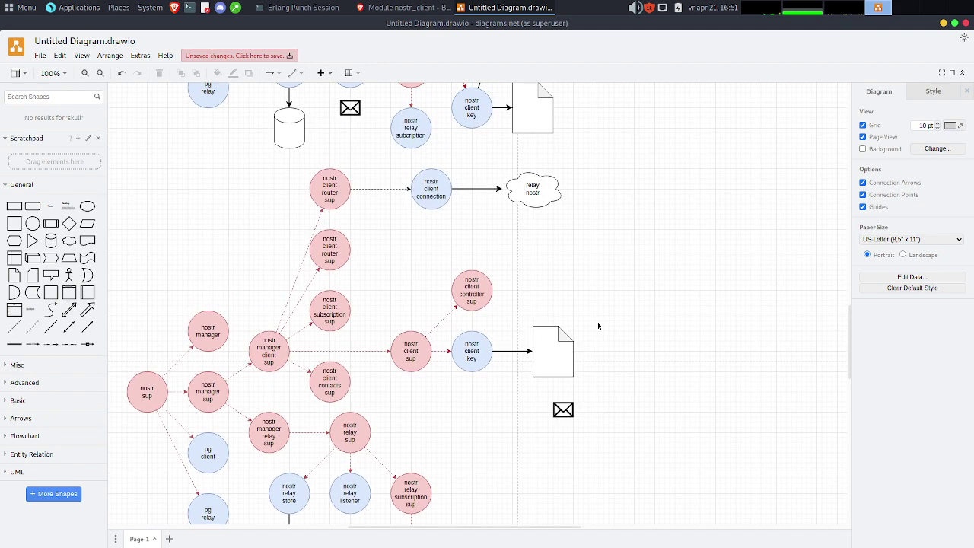
scroll(598, 325, "down", 3)
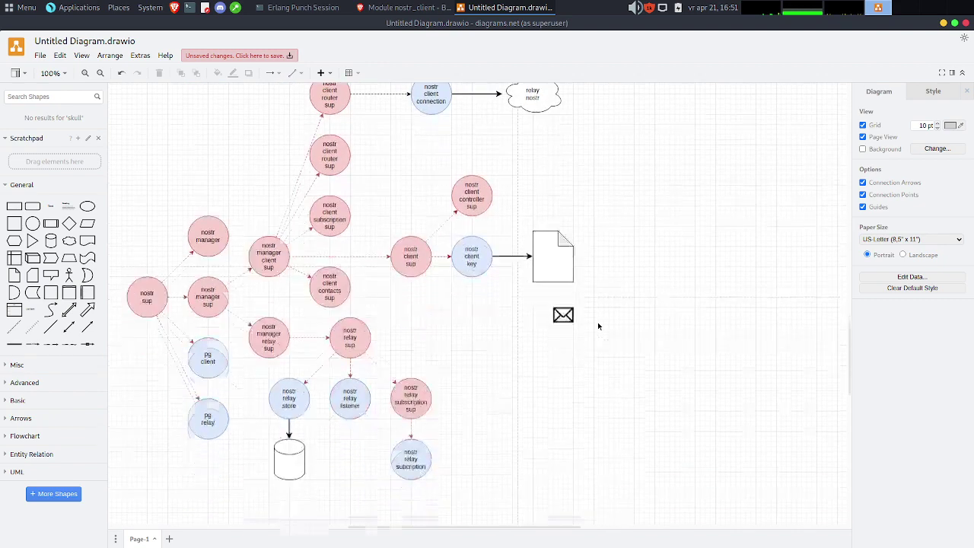
Examine the original diagram's links among nostr client connection, router, subscription, contact and key for comparison with the revised copy.
scroll(598, 326, "up", 8)
scroll(598, 326, "up", 3)
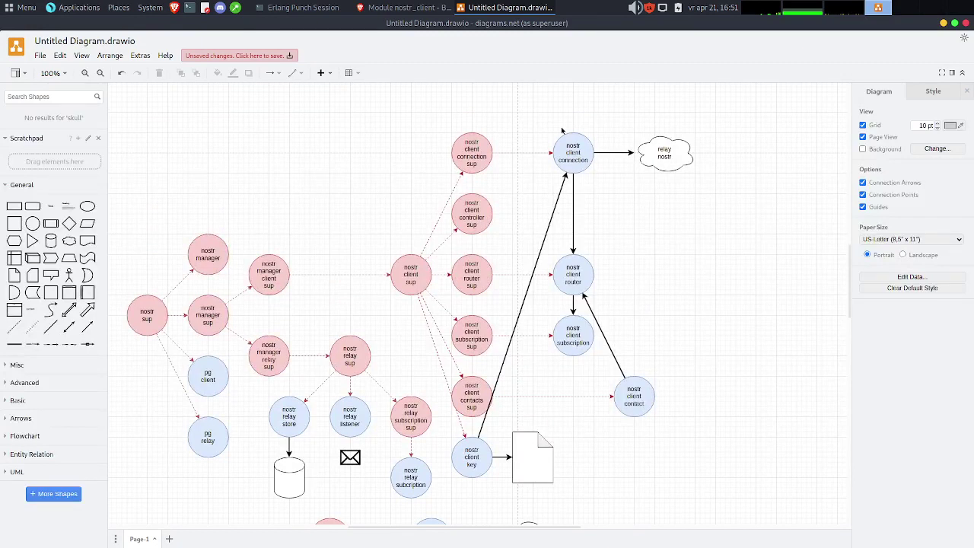
left_click(576, 328)
left_click(588, 271)
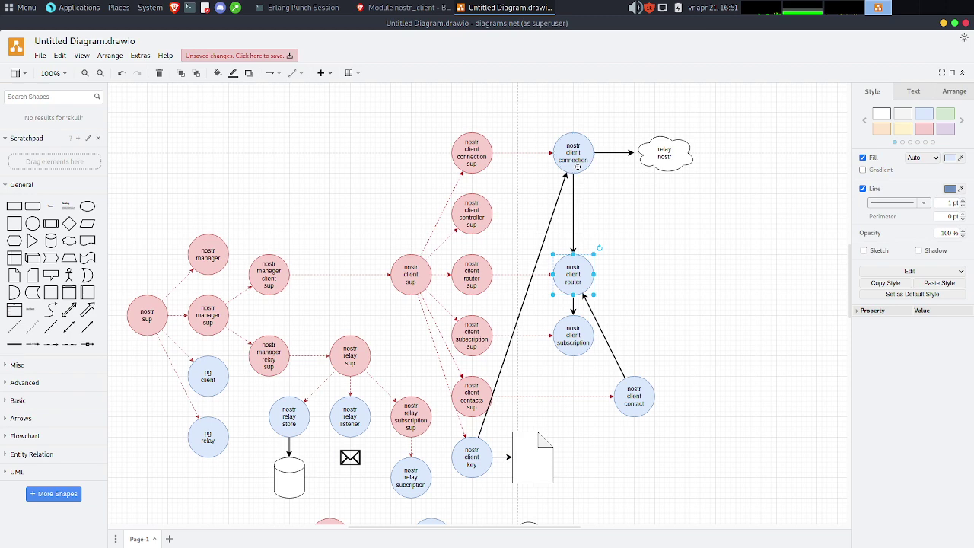
left_click(578, 155)
left_click(642, 248)
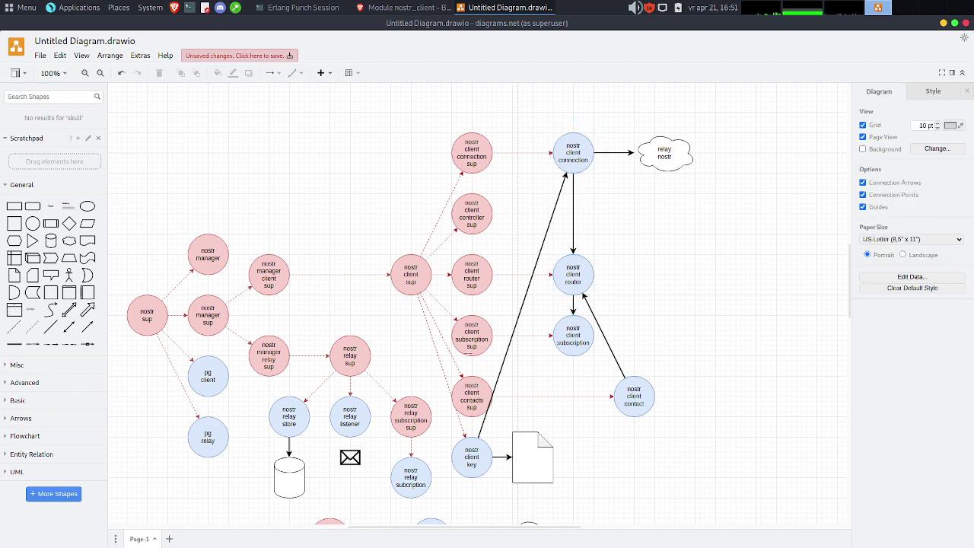
scroll(567, 378, "down", 3)
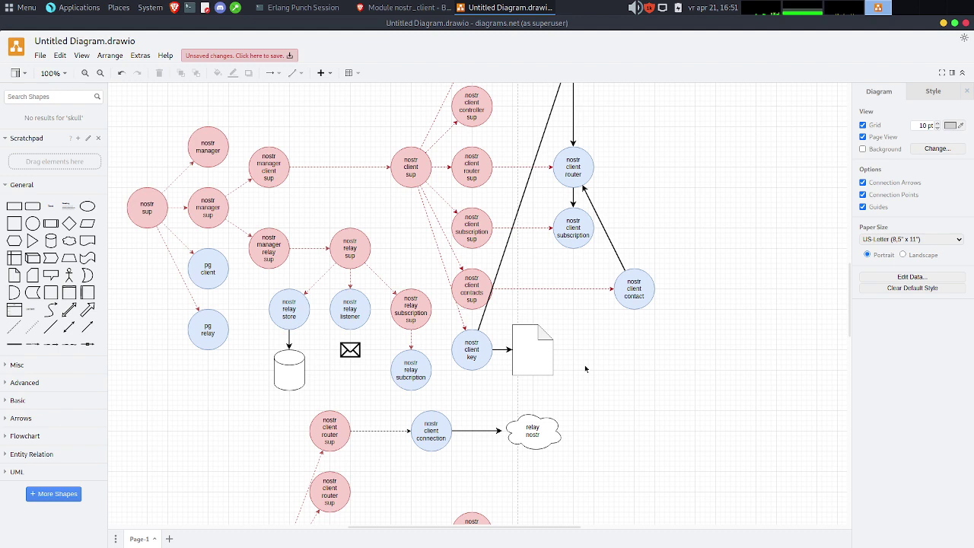
left_click(472, 352)
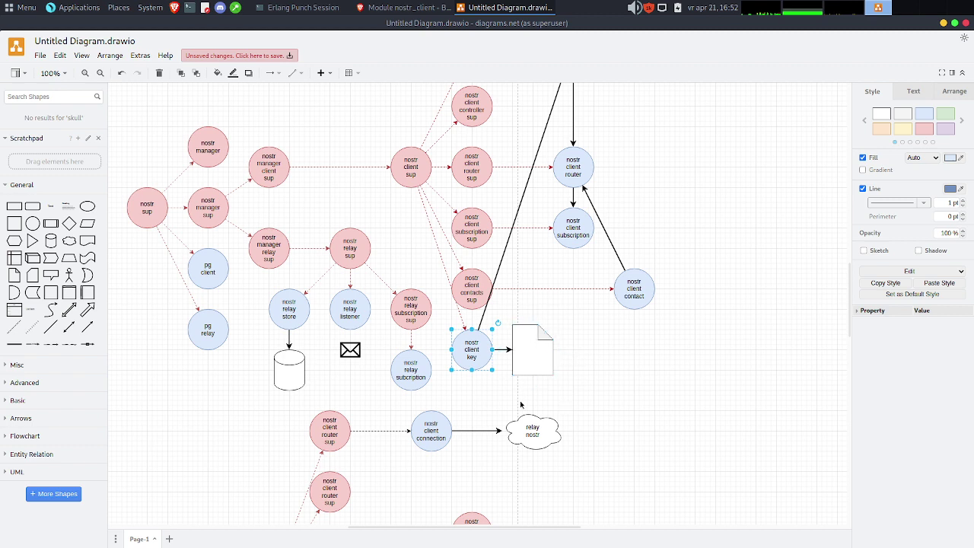
left_click(608, 333)
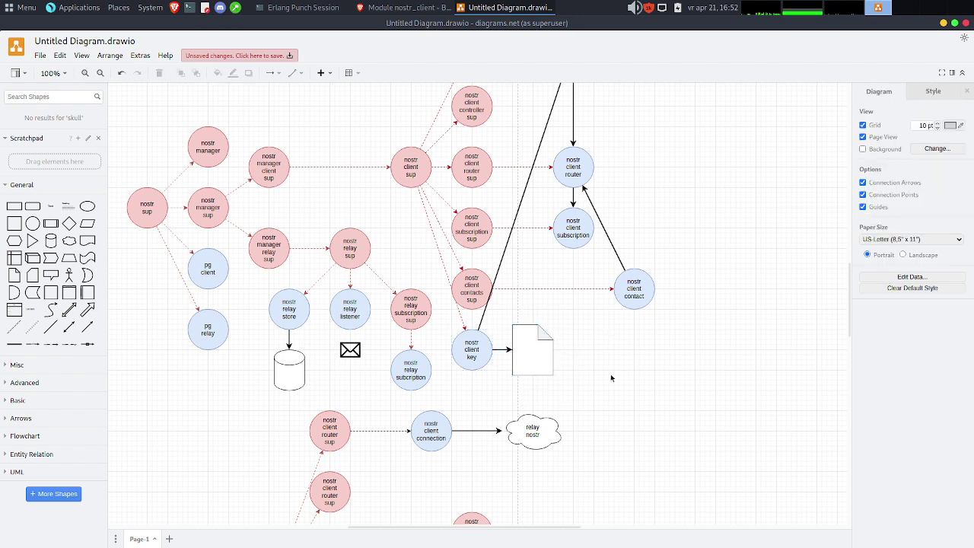
scroll(446, 363, "up", 2)
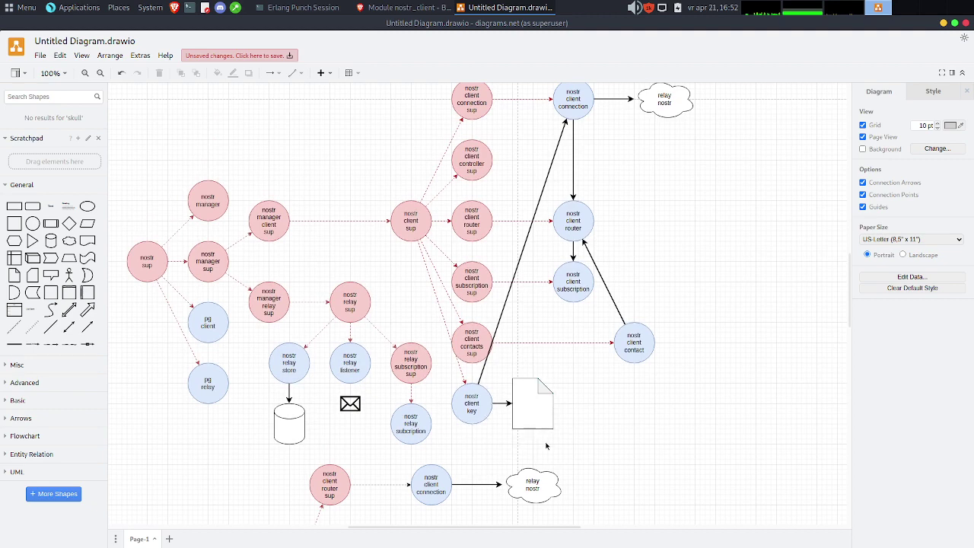
scroll(639, 409, "up", 2)
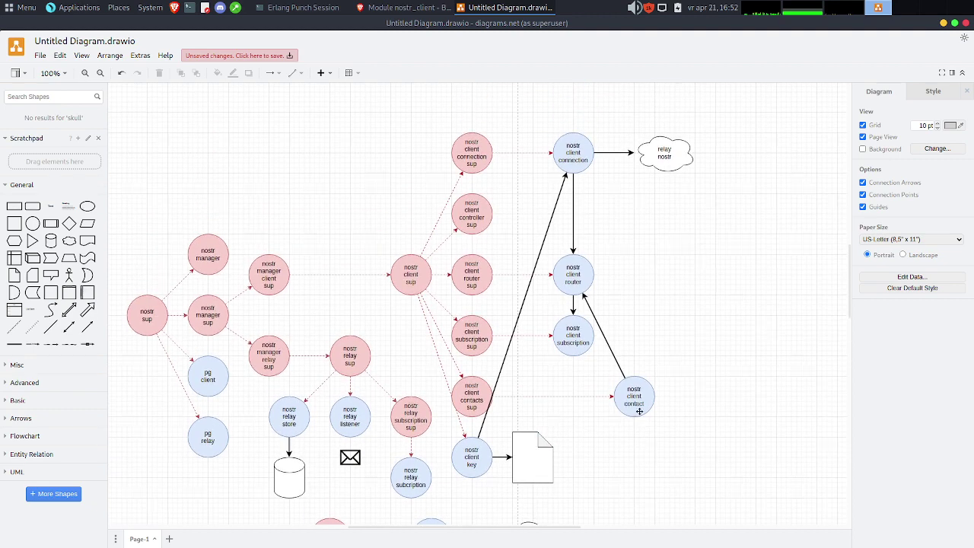
scroll(639, 409, "down", 3)
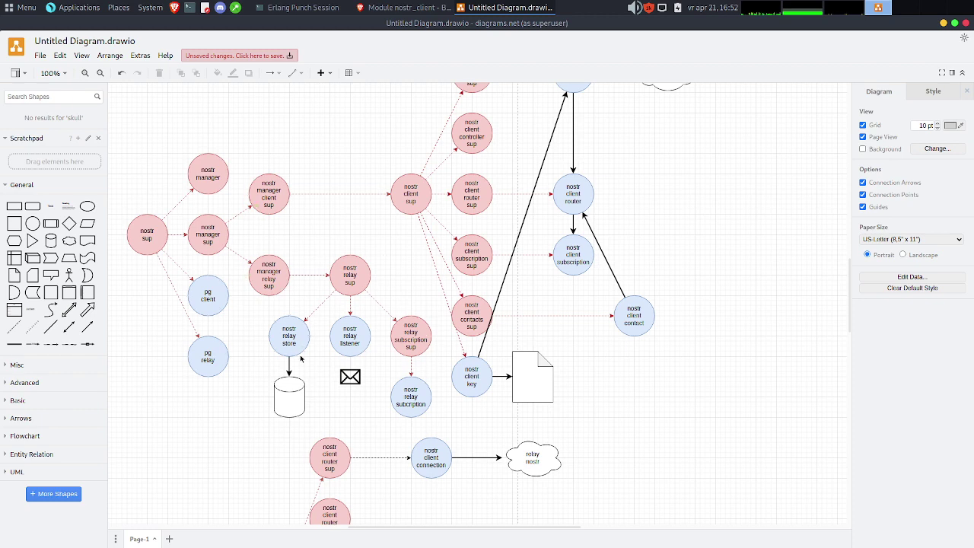
Examine the original diagram's client connection, router, subscription, contact and key links, and compare them with the revised copy.
scroll(487, 266, "up", 3)
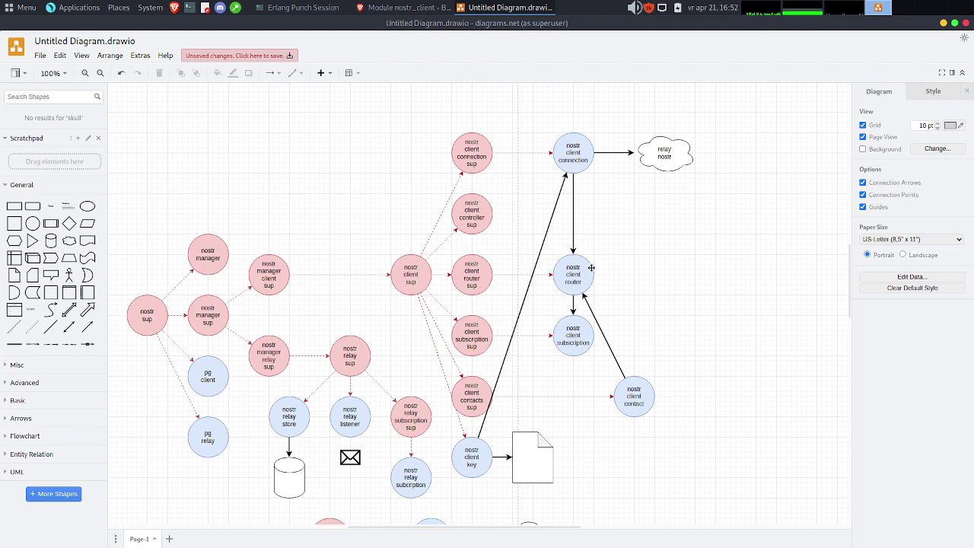
left_click(582, 269)
left_click(613, 210)
scroll(612, 287, "down", 5)
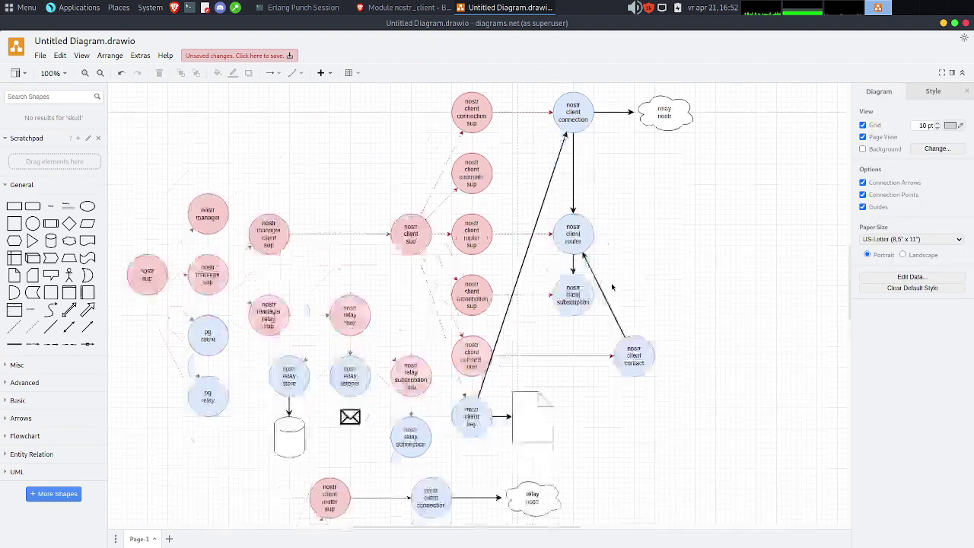
scroll(612, 287, "up", 5)
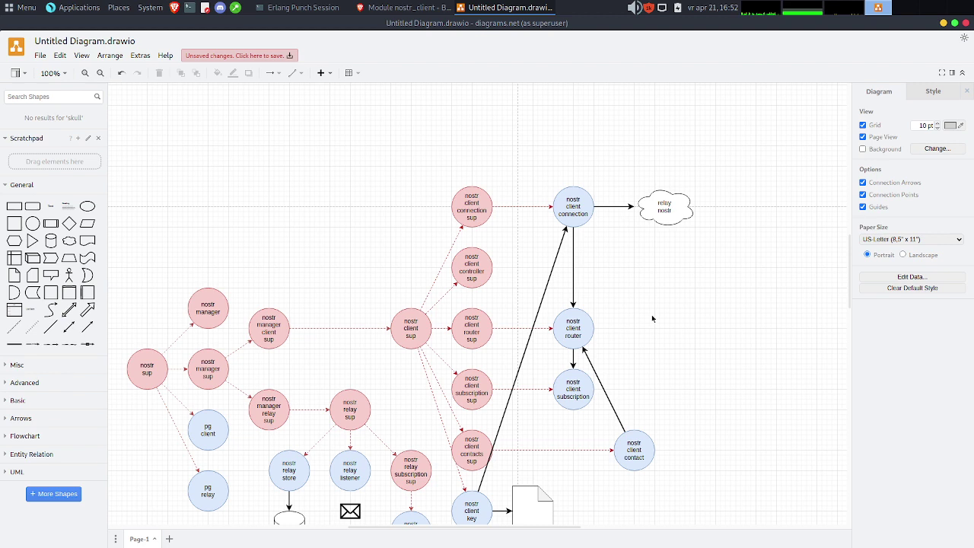
scroll(652, 318, "down", 3)
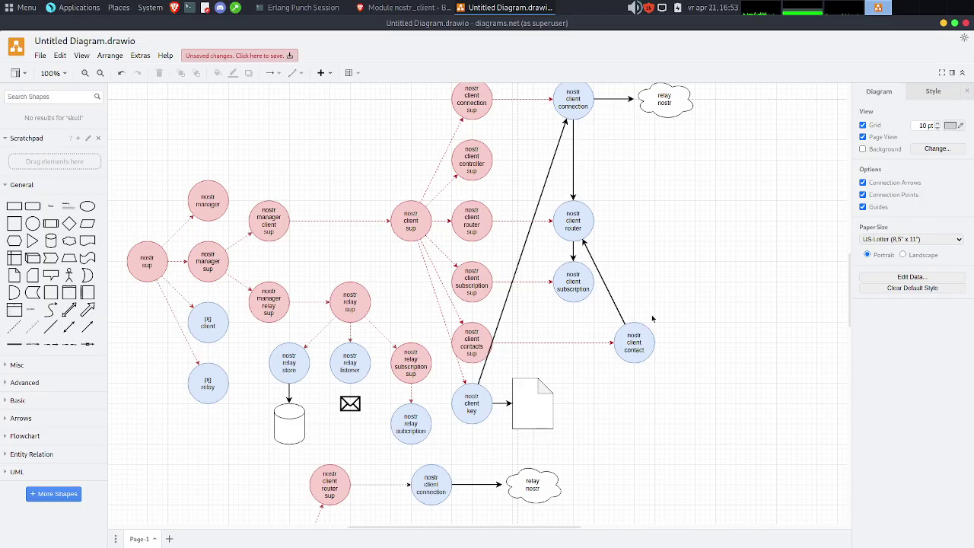
key("alt+Tab")
key("alt+Tab")
scroll(652, 289, "up", 3)
scroll(659, 335, "down", 5)
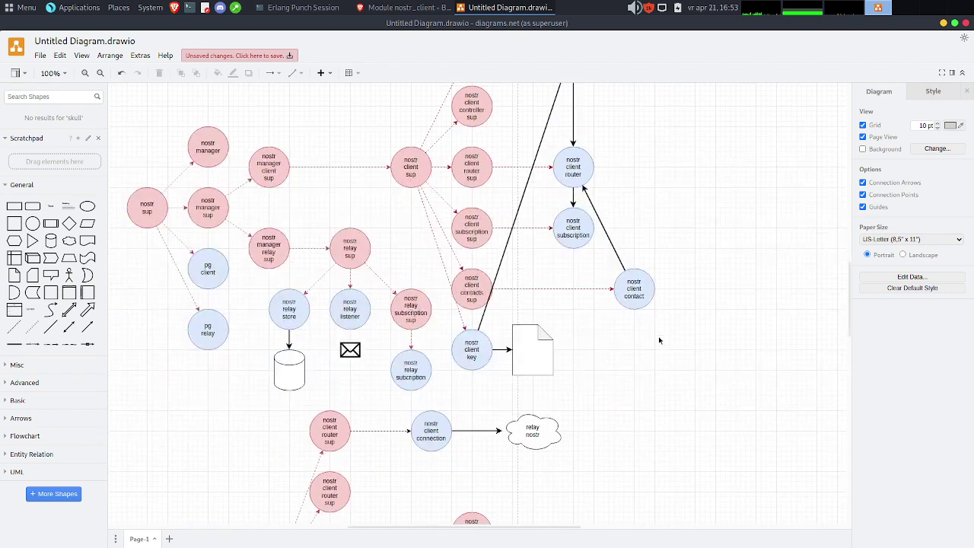
scroll(659, 340, "down", 8)
scroll(659, 340, "up", 3)
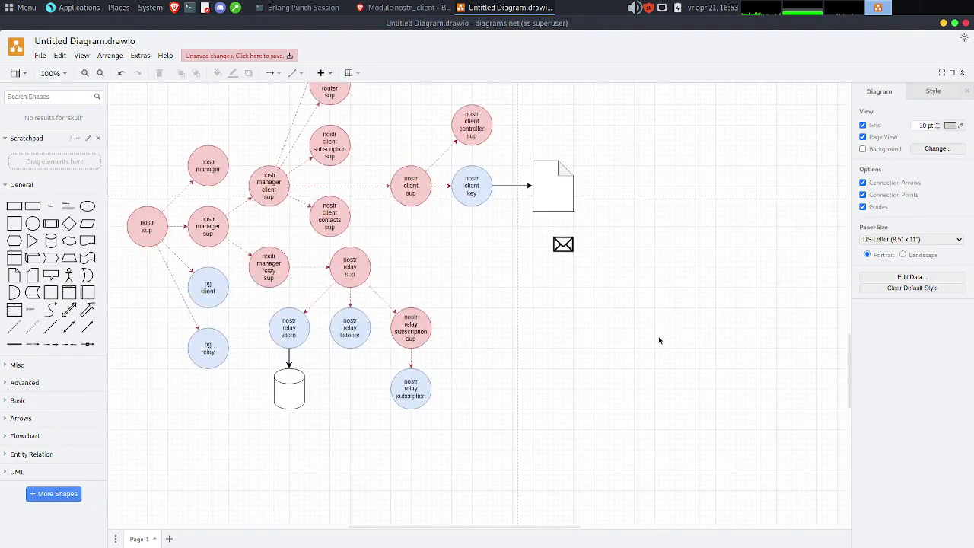
Reattach the start of the arrow to the uppermost nostr client router sup in the revised copy from nostr manager client sup to nostr manager sup.
scroll(659, 340, "left", 2)
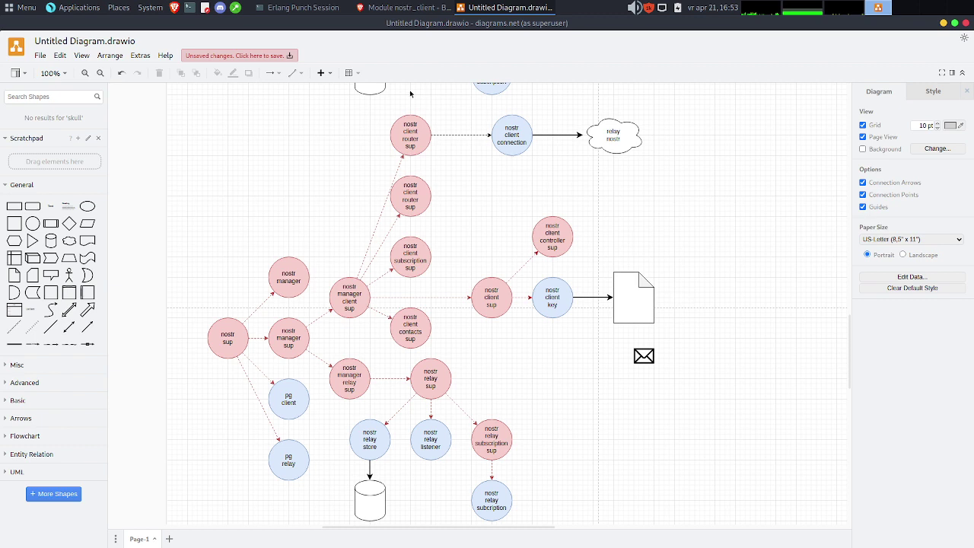
left_click(423, 131)
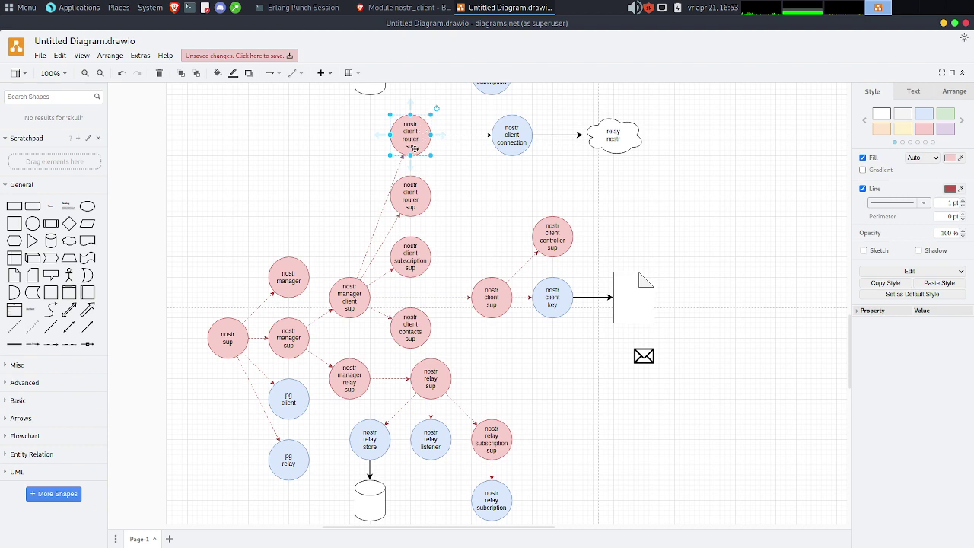
left_click(379, 216)
left_click_drag(356, 277, 298, 320)
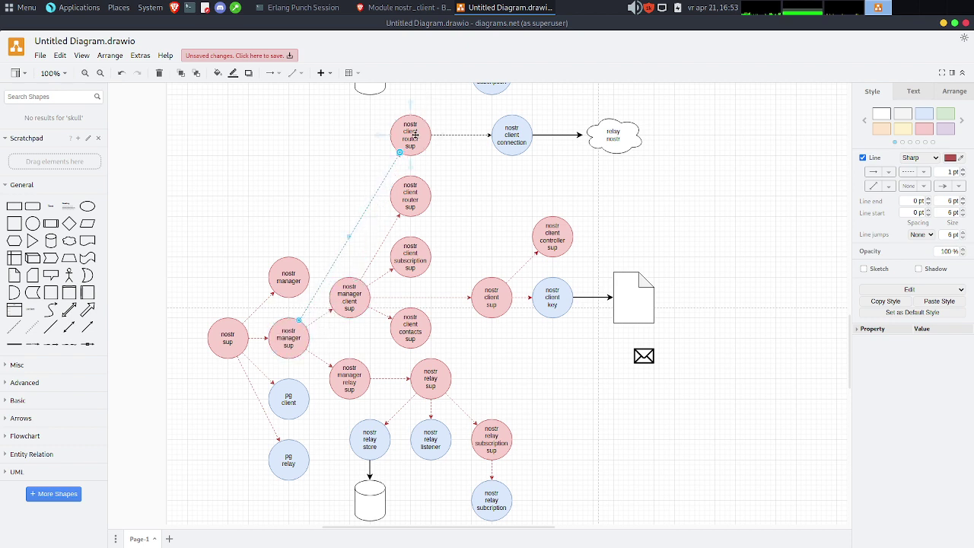
Rename the uppermost nostr client router sup circle in the revised copy to nostr router sup.
double_click(411, 131)
double_click(410, 131)
key("BackSpace")
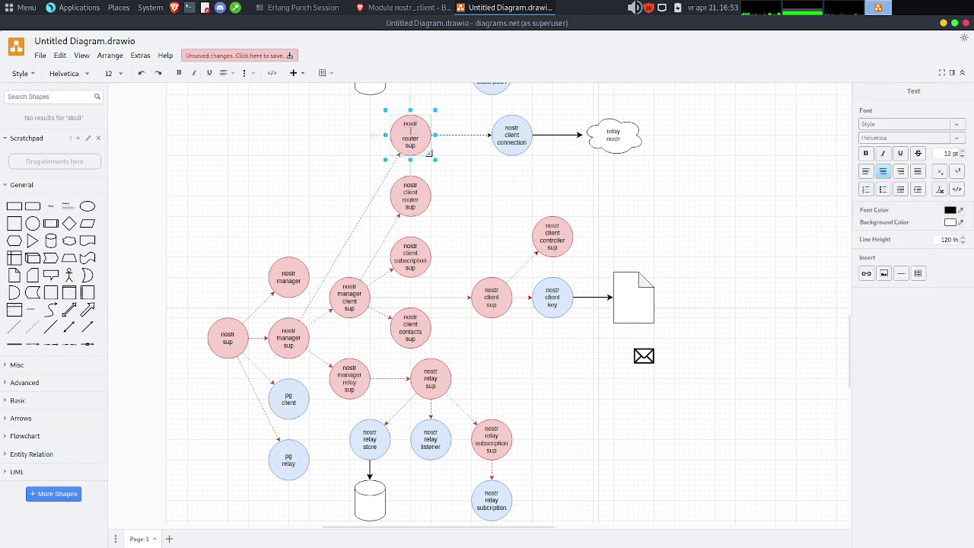
left_click(511, 185)
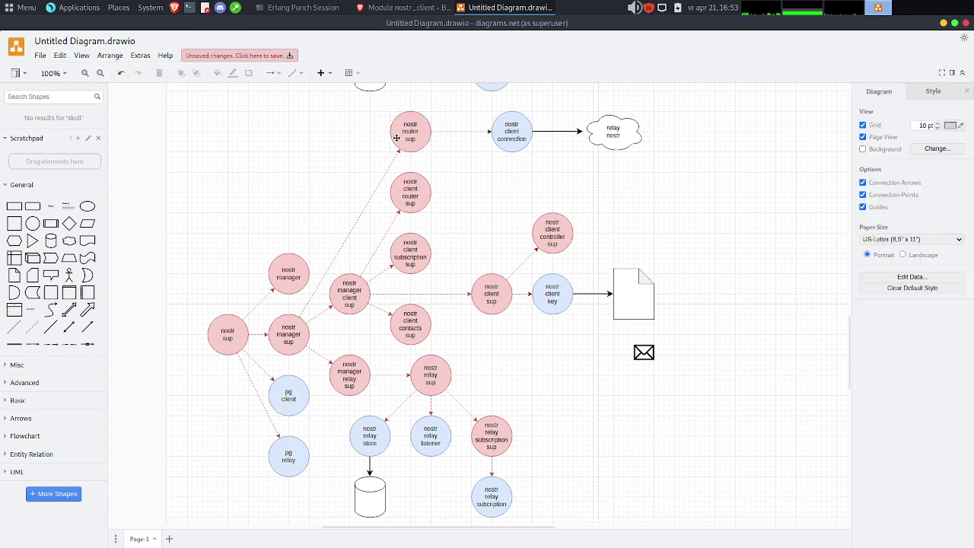
Move nostr router sup into line above nostr manager client sup, slightly lower than nostr client connection.
left_click_drag(403, 130, 346, 128)
left_click(505, 252)
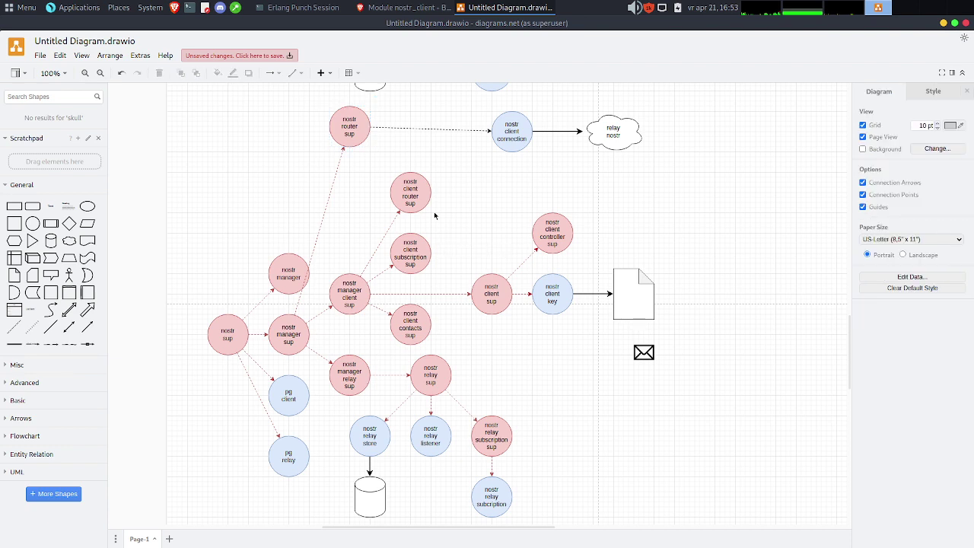
left_click_drag(351, 129, 351, 155)
key("Escape")
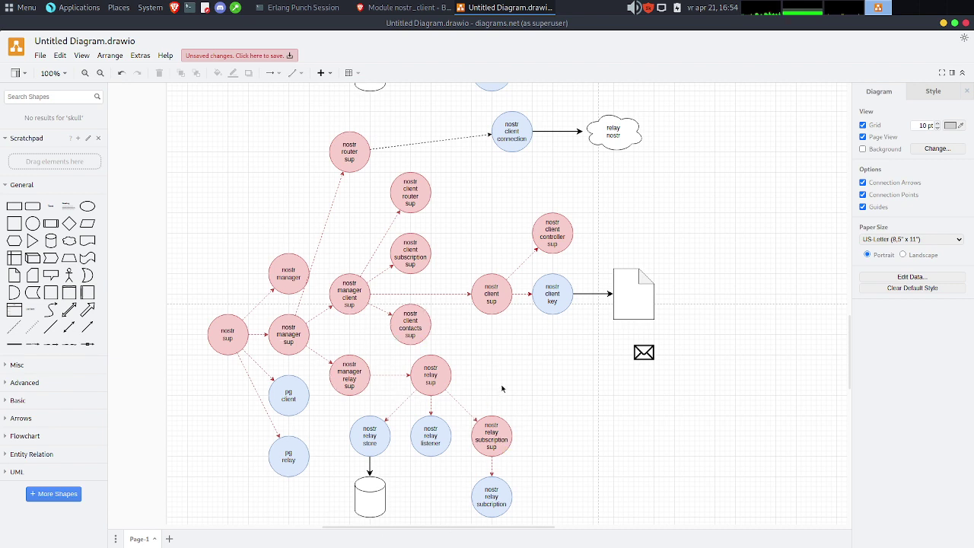
Review nostr router sup's place in the revised tree and compare the revised tree with the original diagram.
left_click(355, 146)
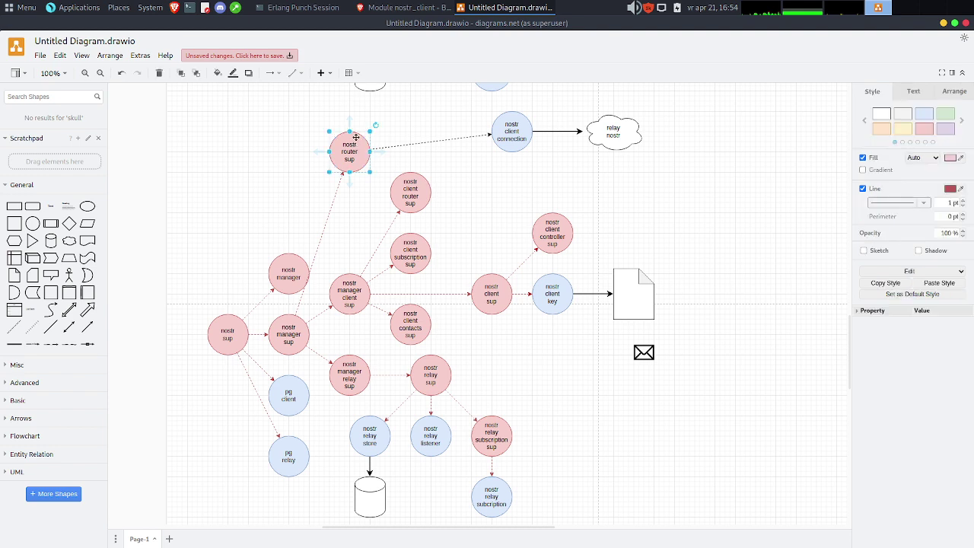
left_click(372, 221)
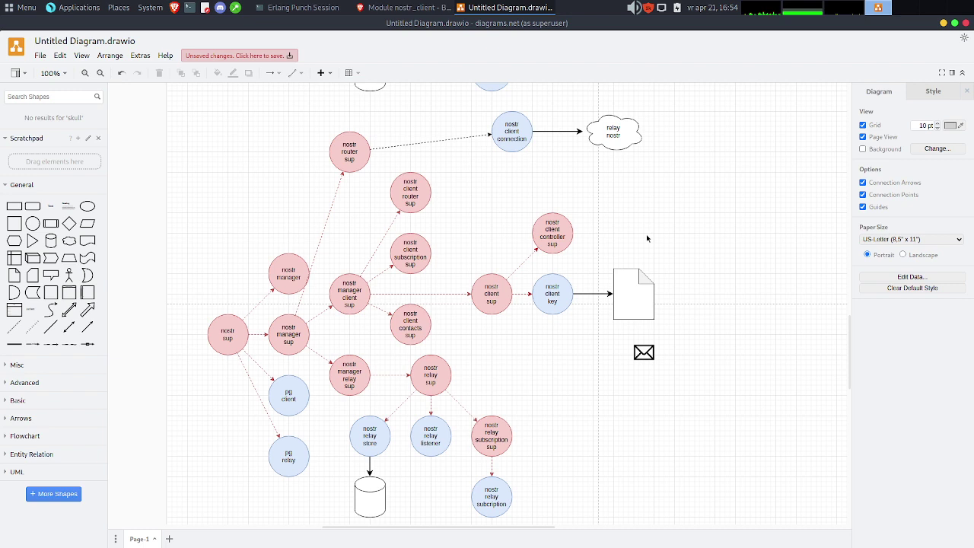
scroll(696, 434, "down", 3)
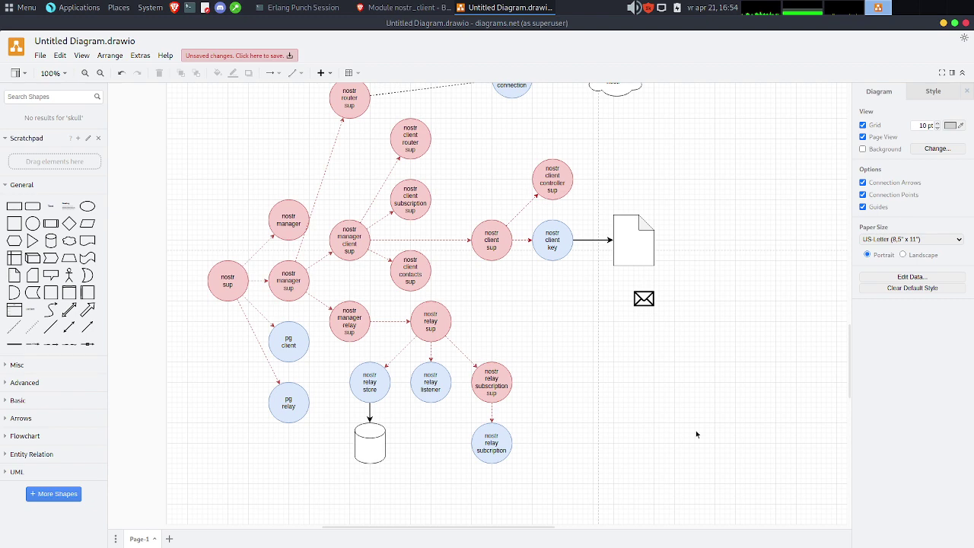
scroll(696, 434, "down", 8)
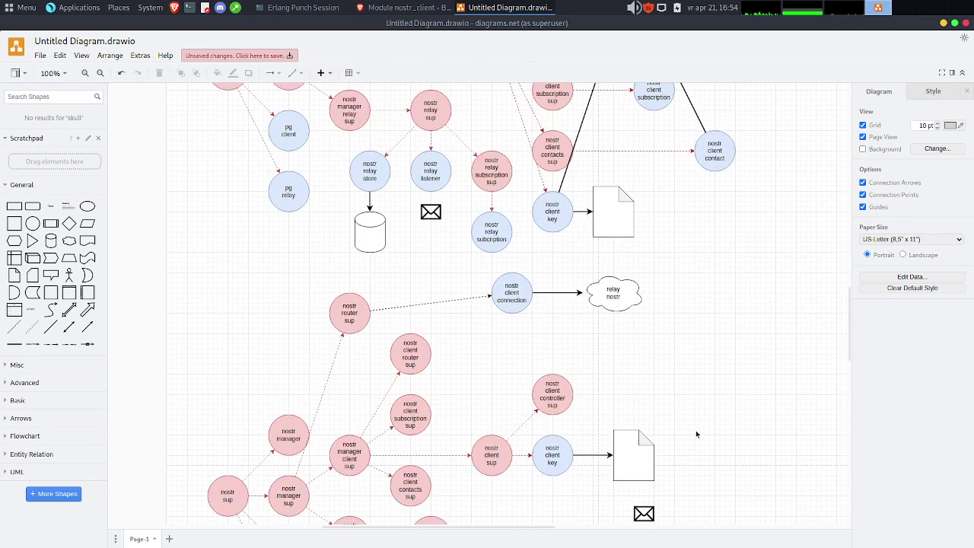
scroll(696, 434, "down", 6)
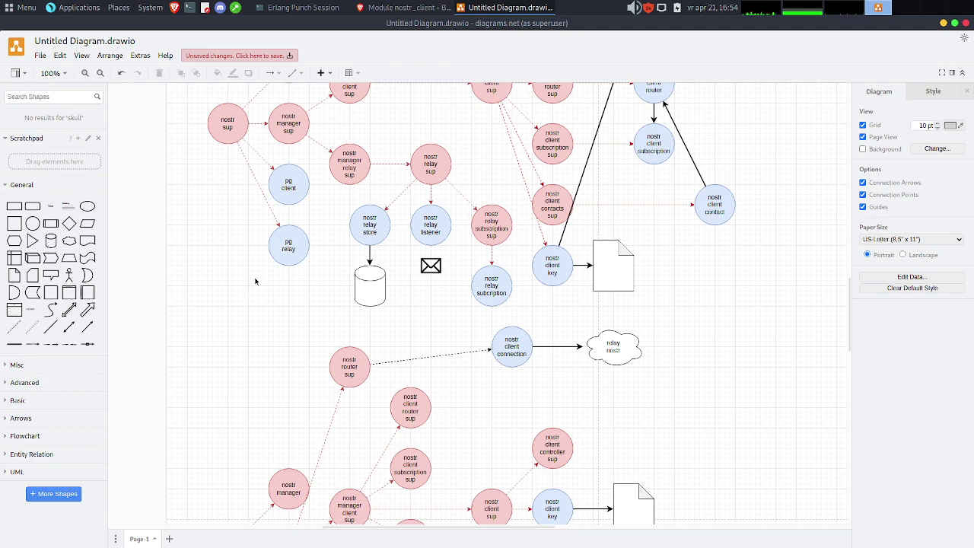
scroll(255, 281, "up", 4)
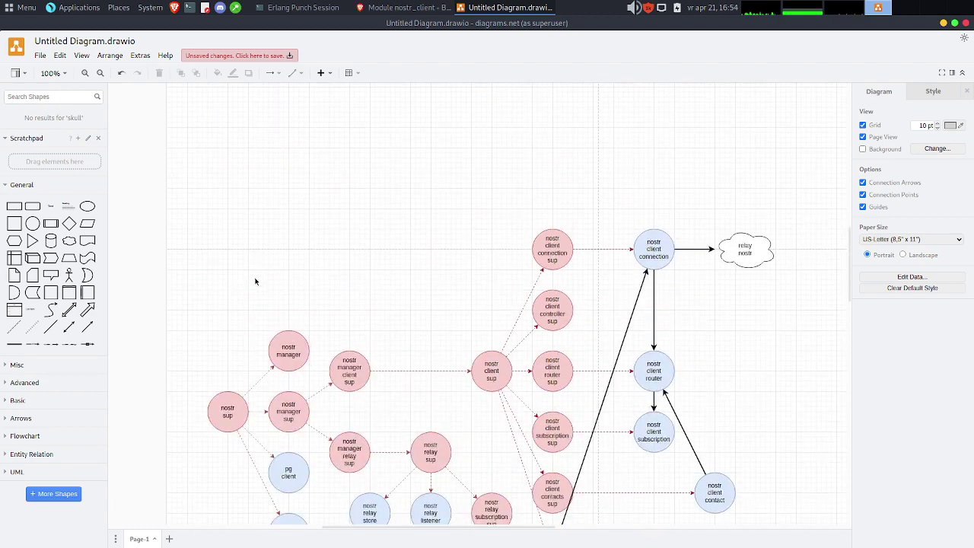
scroll(254, 281, "down", 2)
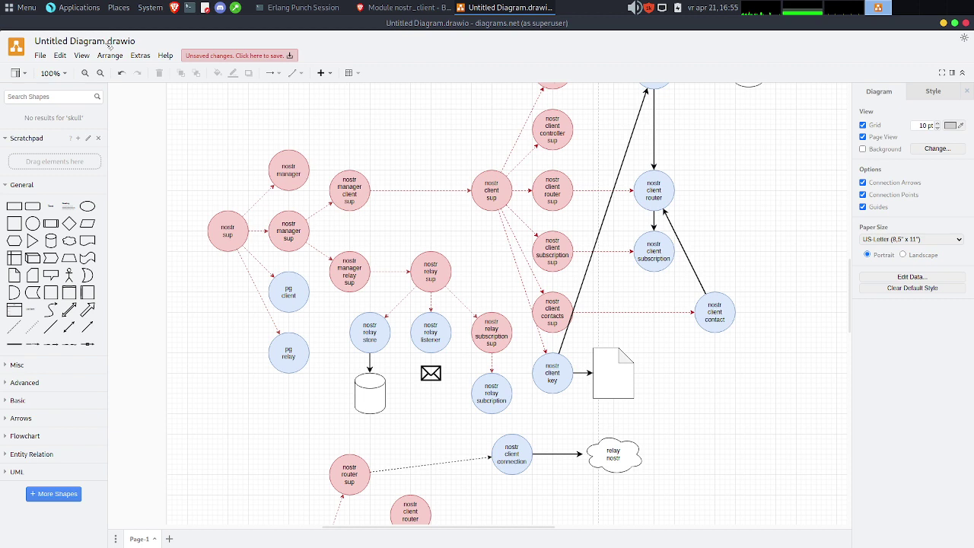
Save the diagram as diagram_nostr_full in the Projects/nostr/notes folder.
left_click(39, 57)
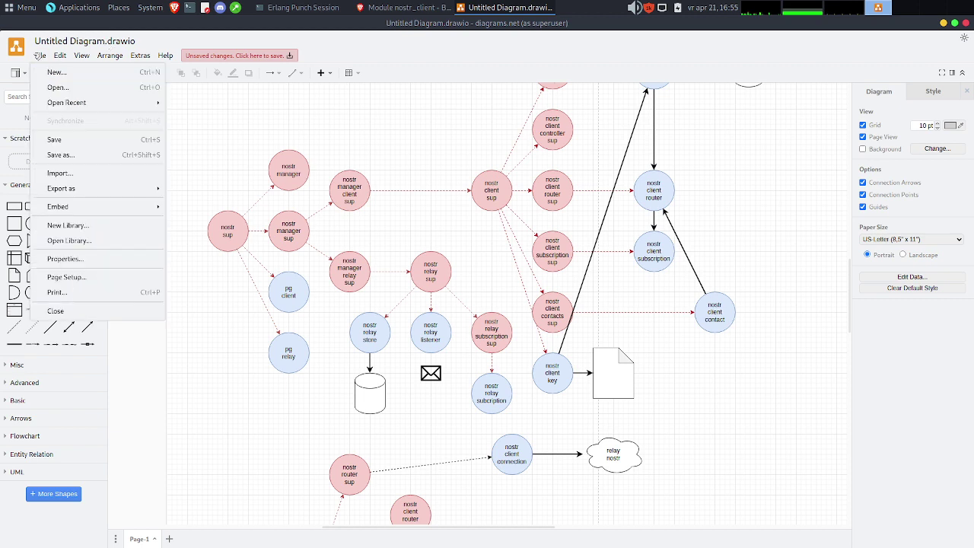
left_click(57, 139)
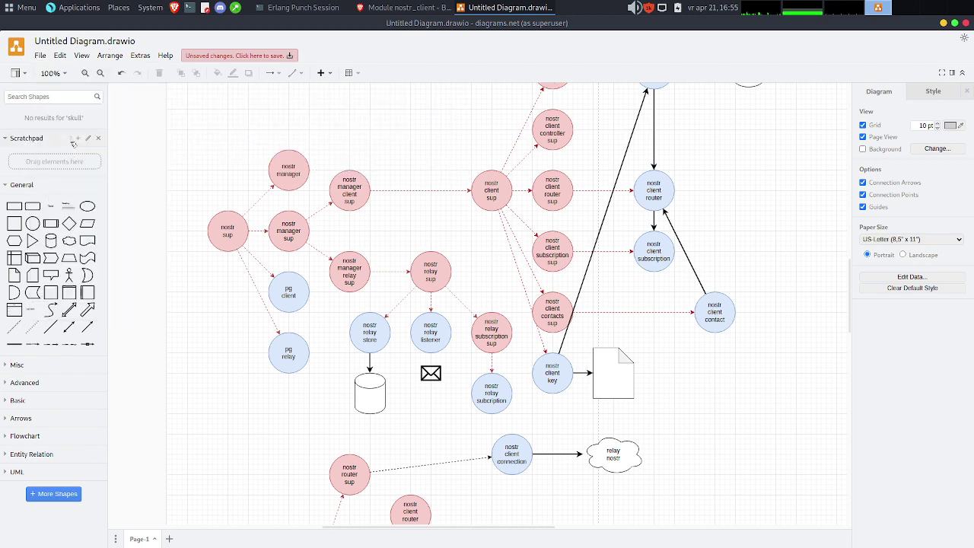
type("diagra")
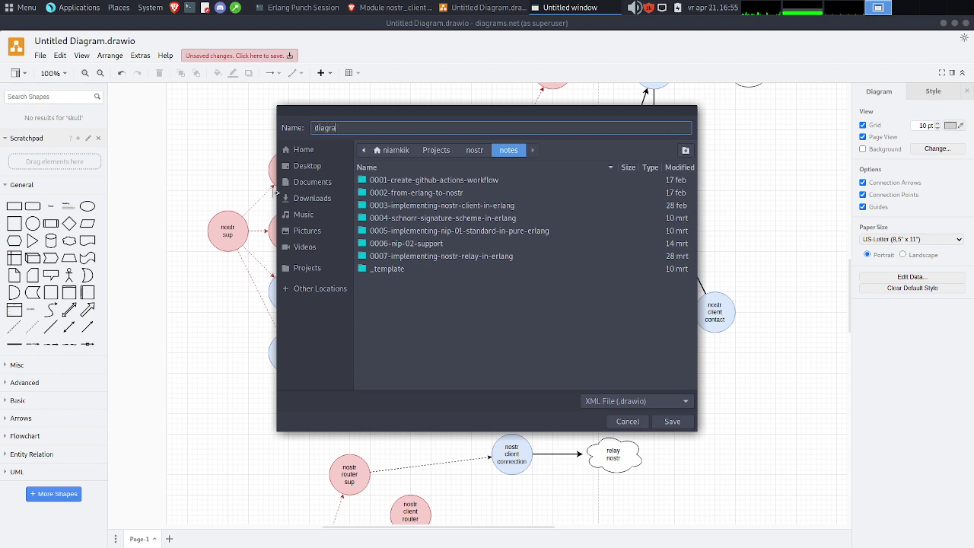
type("m_nostr_full")
left_click(436, 150)
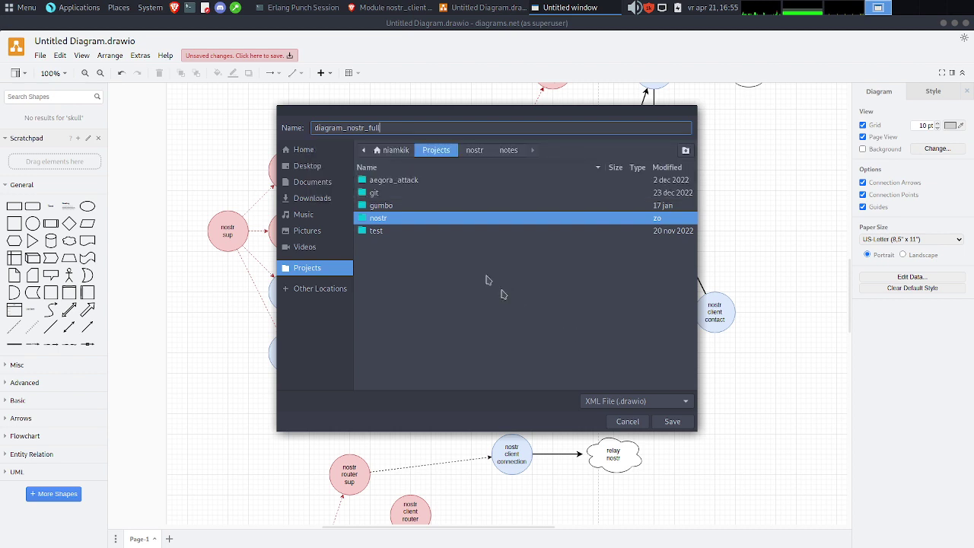
double_click(404, 219)
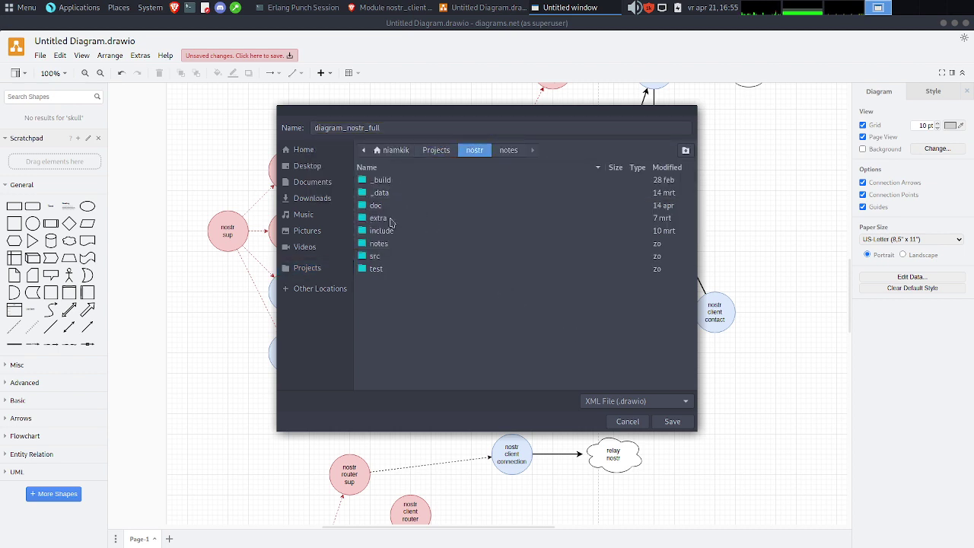
double_click(385, 245)
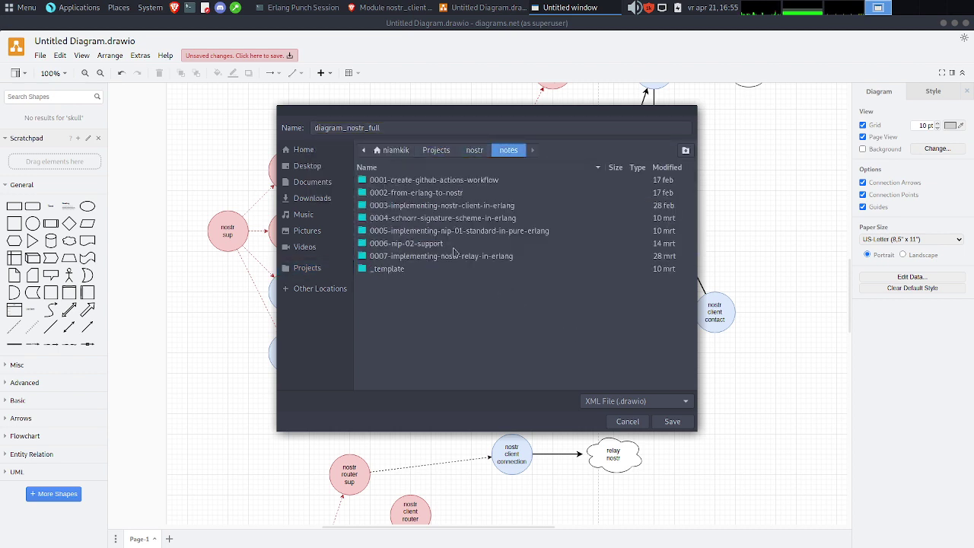
left_click(672, 422)
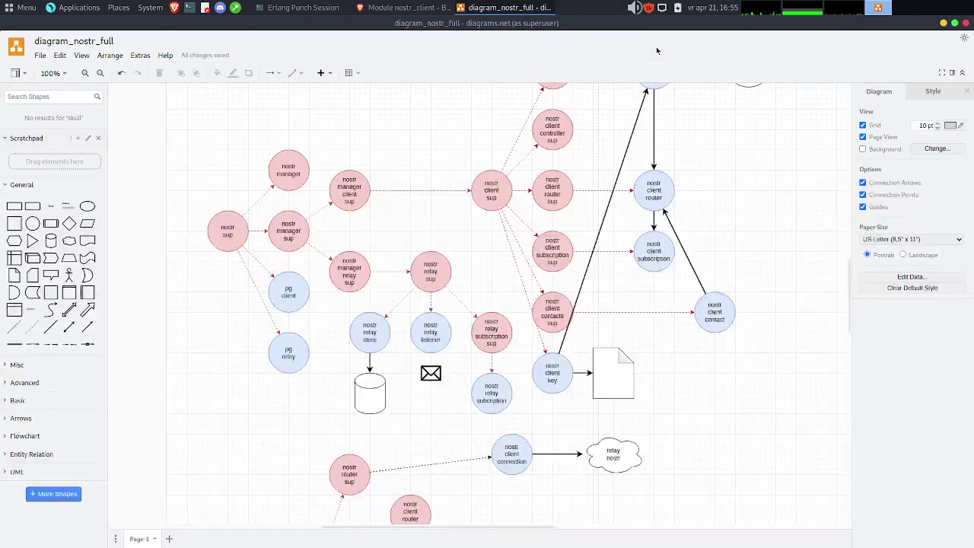